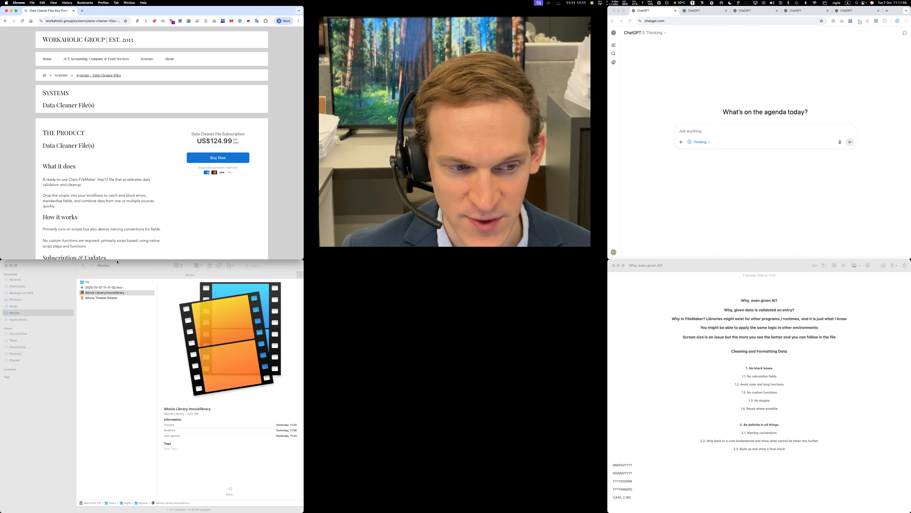
# - Preview the contents of messy_claris_contacts.csv in the Downloads folder
pyautogui.click(117, 288)
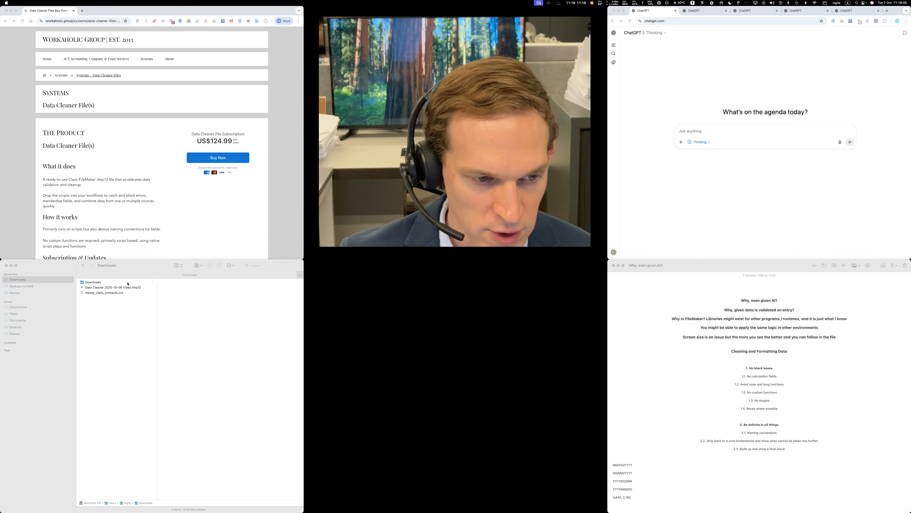
pyautogui.click(119, 294)
pyautogui.click(118, 294)
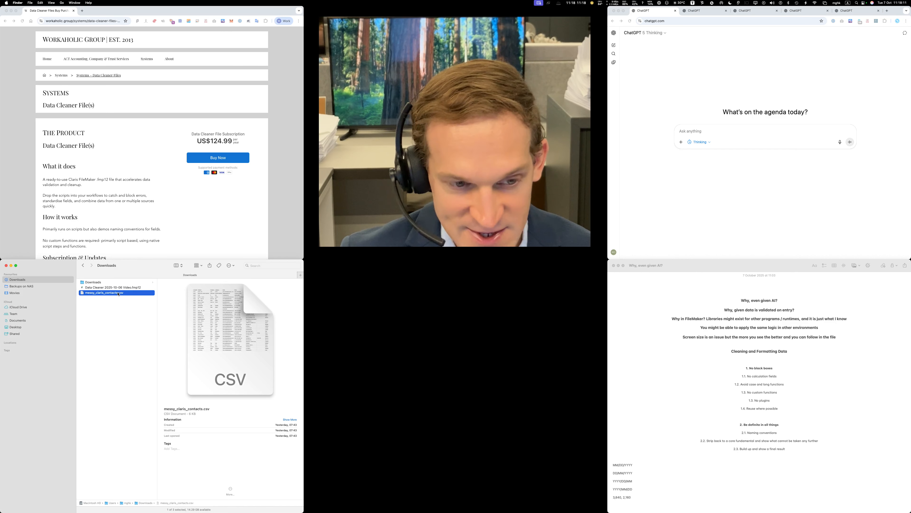
pyautogui.press('space')
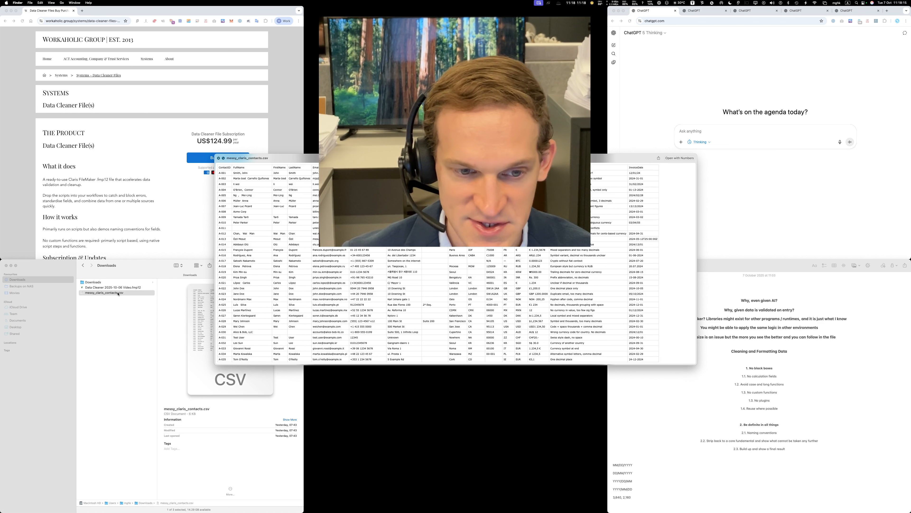
pyautogui.press('space')
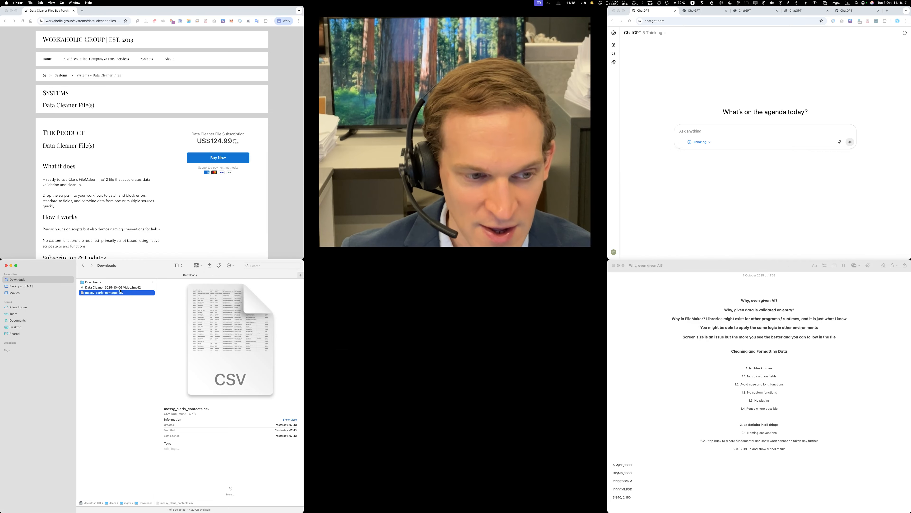
# - Open Data Cleaner 2025-10-06 Video.fmp12 in FileMaker Pro, widening and moving its window so the record table is unobstructed
pyautogui.doubleClick(115, 288)
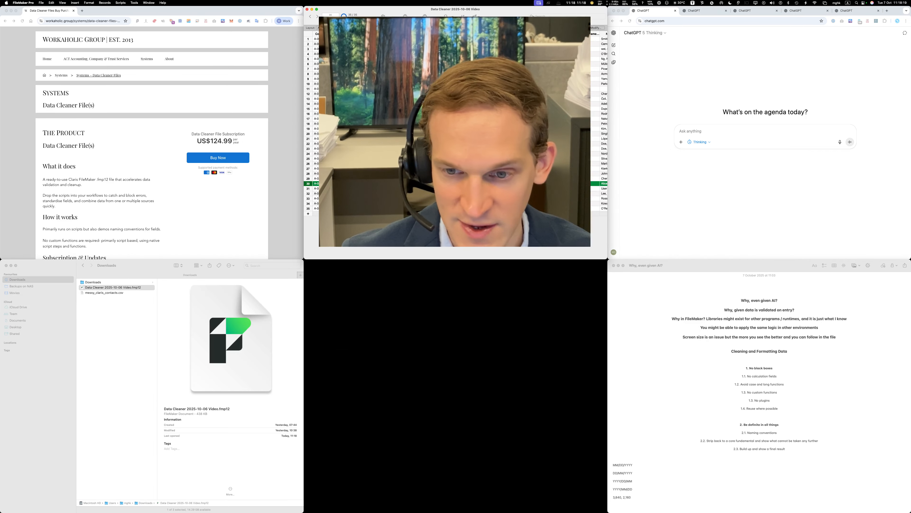
pyautogui.moveTo(607, 223); pyautogui.dragTo(846, 193)
pyautogui.moveTo(538, 19); pyautogui.dragTo(537, 260)
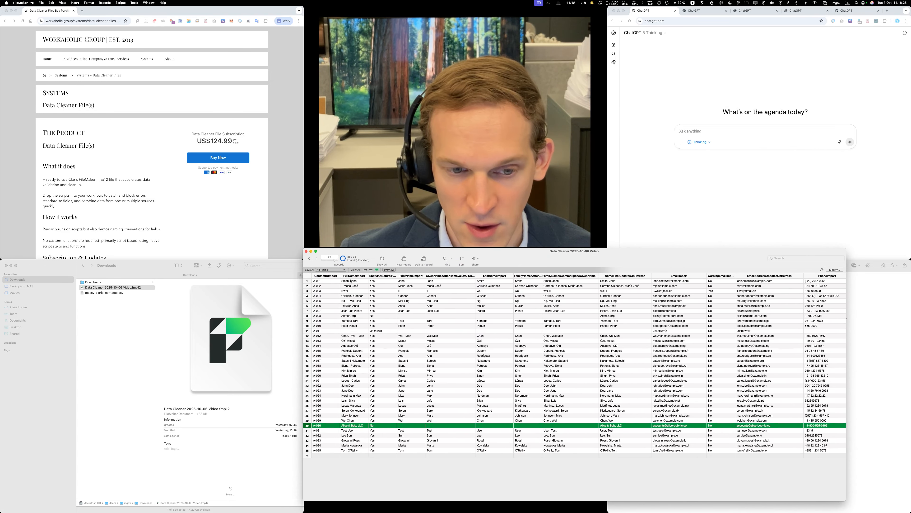
# - Switch the database window to the Import layout and widen it to include the InvoiceDateImport column
pyautogui.click(322, 271)
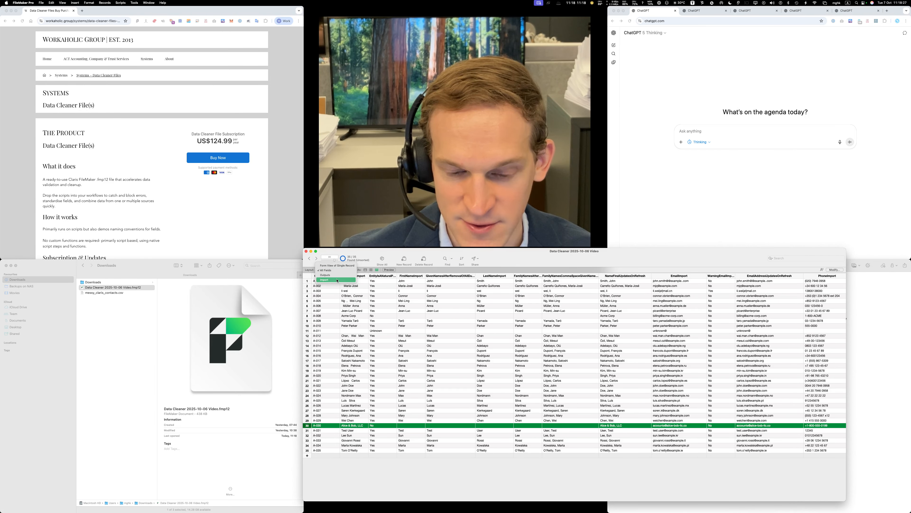
pyautogui.click(337, 280)
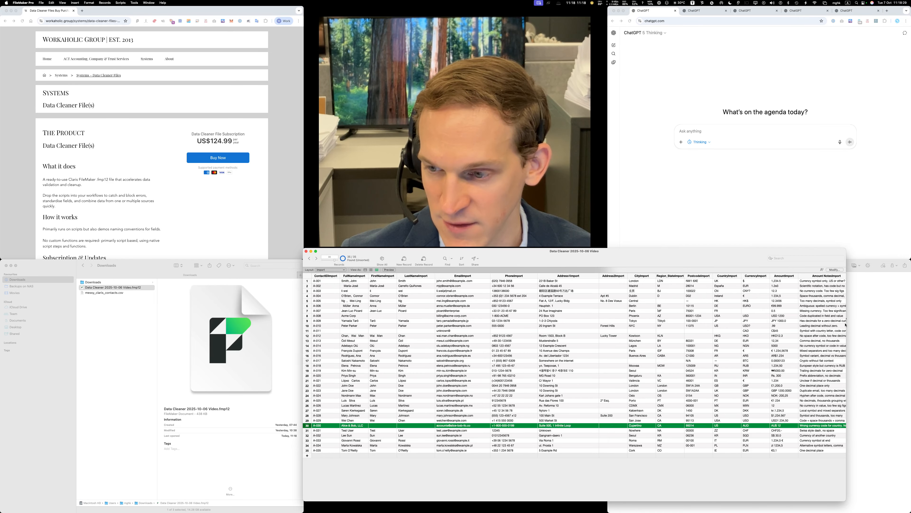
pyautogui.moveTo(898, 312); pyautogui.dragTo(910, 312)
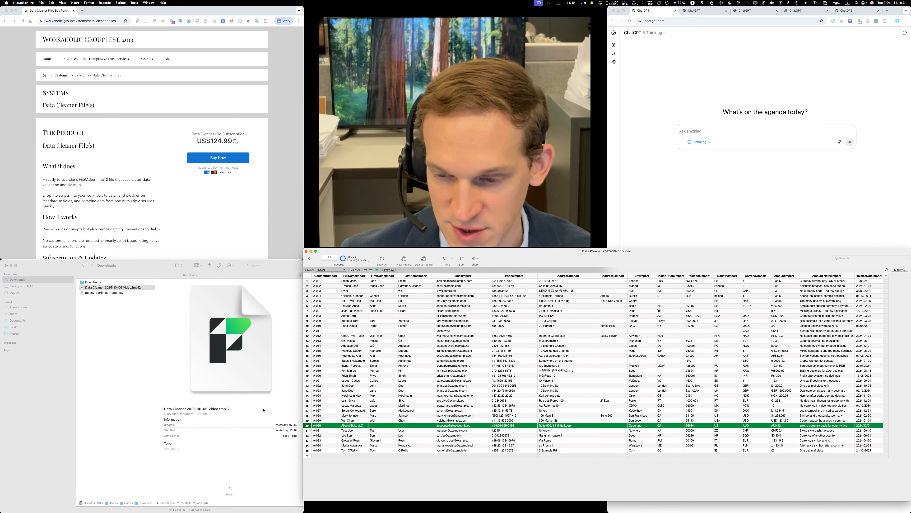
# - Preview messy_claris_contacts.csv again in Finder to compare it with the records in the Import layout
pyautogui.click(100, 293)
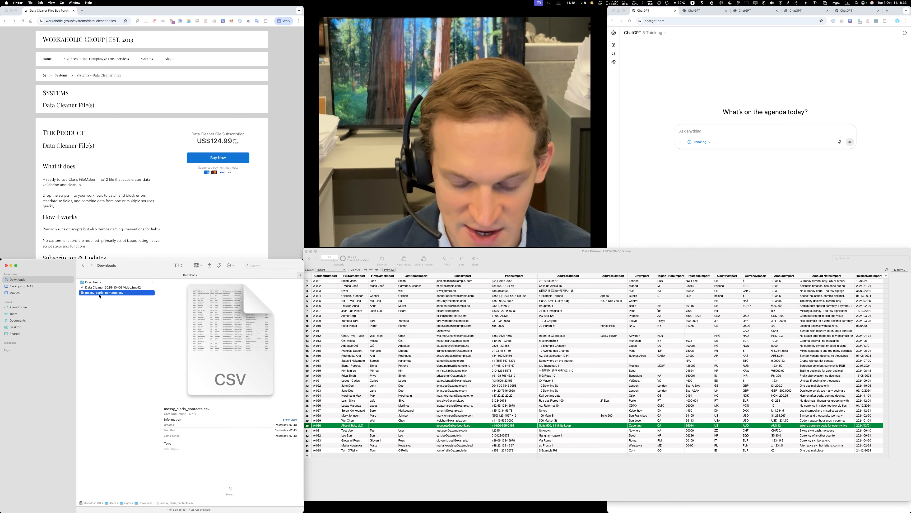
pyautogui.press('space')
pyautogui.press('space')
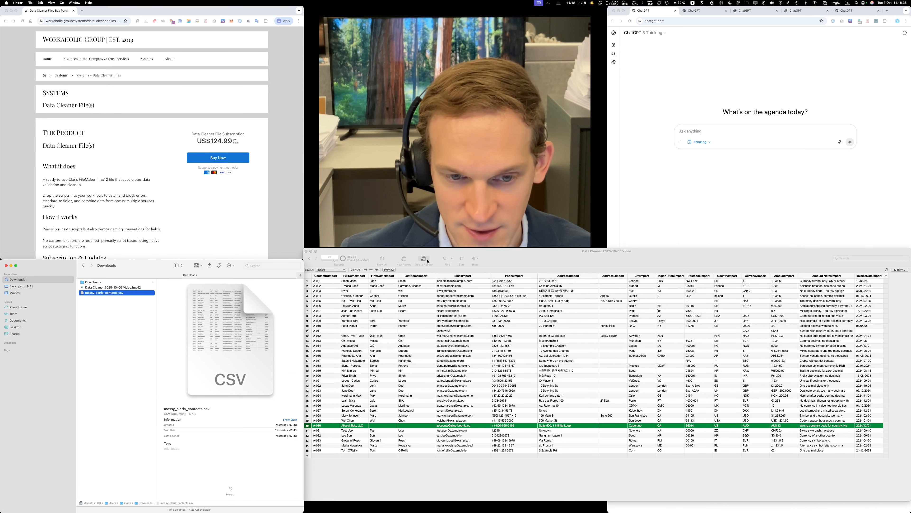
# - Open a second window of the Data Cleaner database in FileMaker Pro and switch it to the Outputs layout
pyautogui.click(427, 261)
pyautogui.click(149, 3)
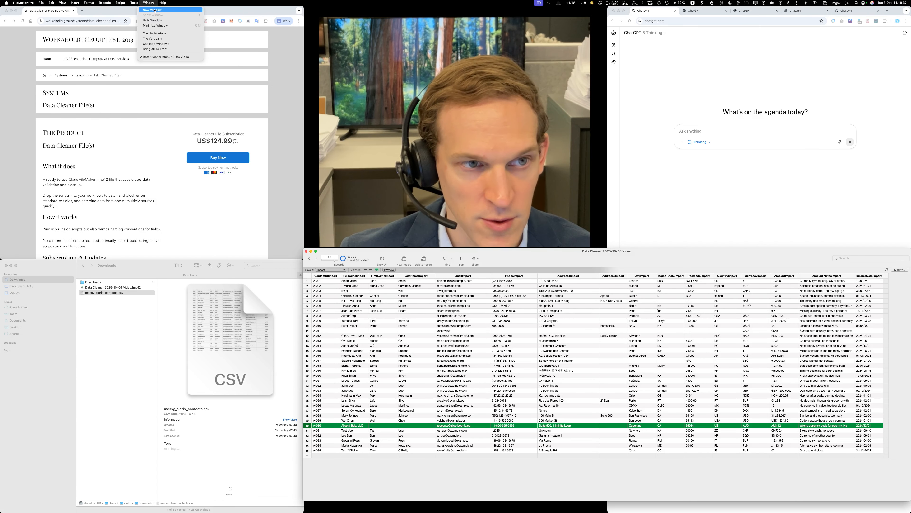
pyautogui.click(152, 9)
pyautogui.click(334, 275)
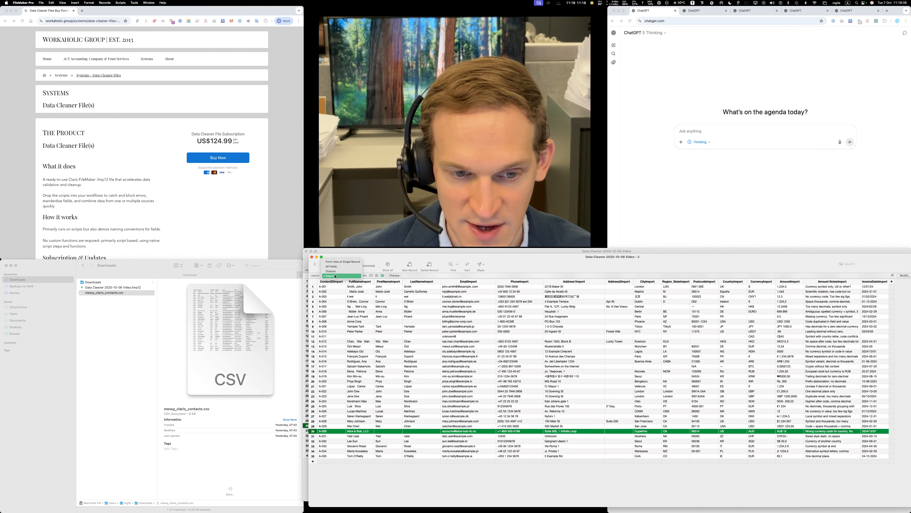
pyautogui.click(331, 271)
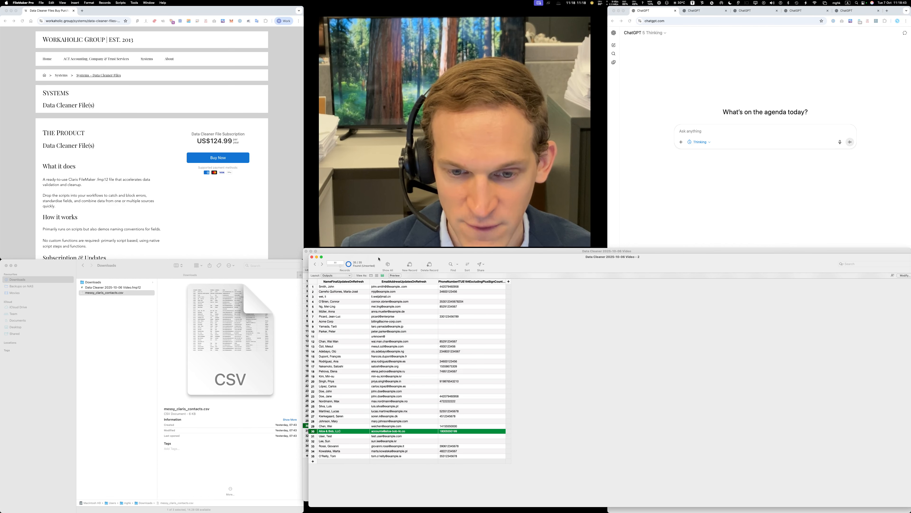
# - Shorten the original database window to uncover the Outputs window, and switch the original to the All Fields layout
pyautogui.moveTo(381, 254); pyautogui.dragTo(379, 165)
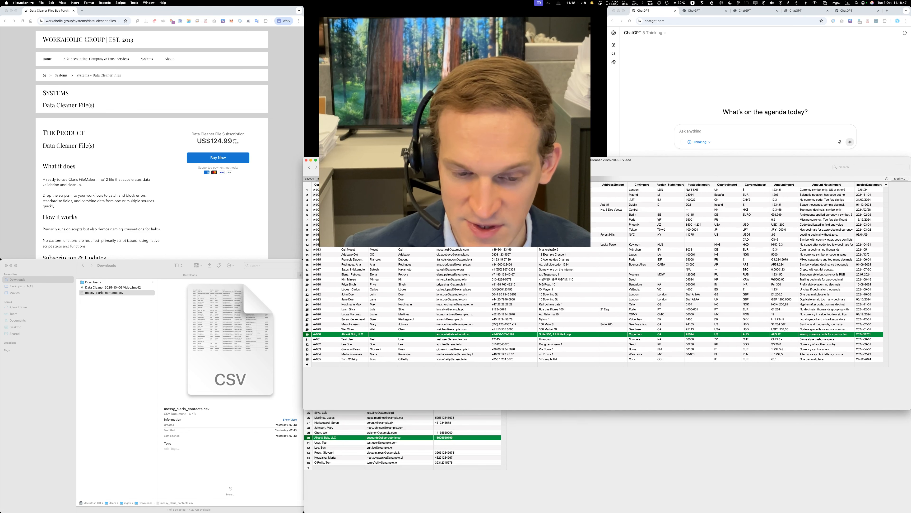
pyautogui.moveTo(467, 408); pyautogui.dragTo(470, 286)
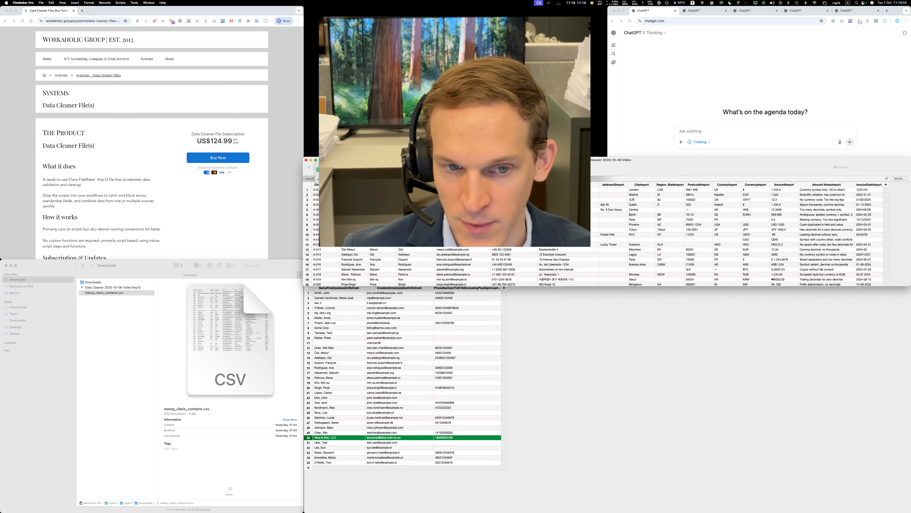
pyautogui.click(337, 170)
pyautogui.hscroll(5, 606, 233)
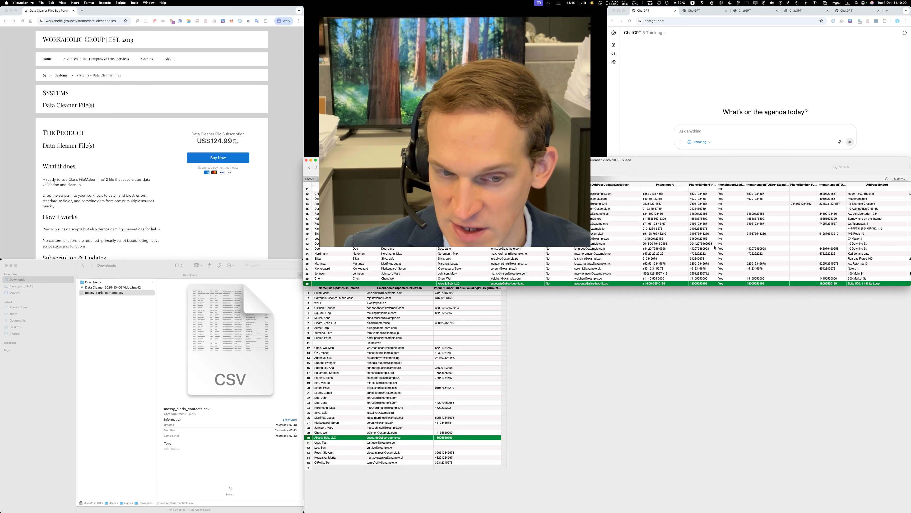
# - Stack the All Fields window directly above the Outputs window so that both tables can be seen together
pyautogui.click(556, 326)
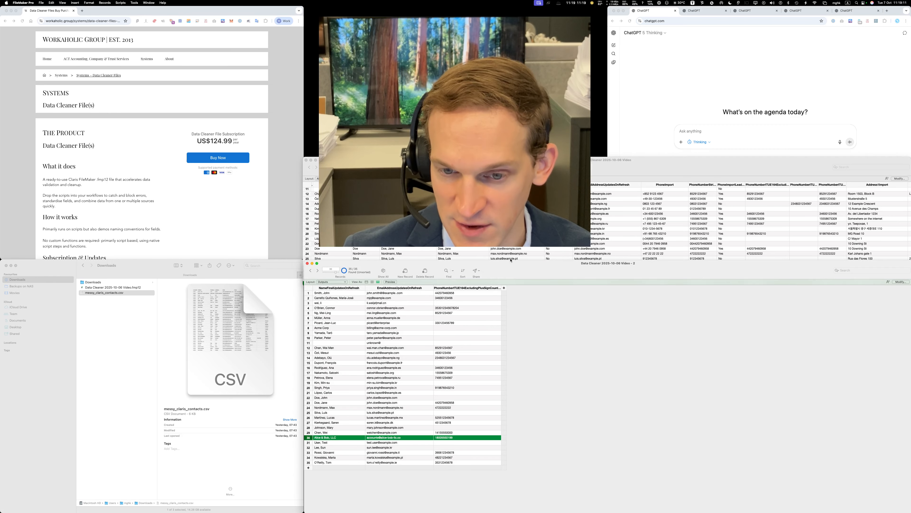
pyautogui.moveTo(510, 260); pyautogui.dragTo(497, 335)
pyautogui.moveTo(498, 156); pyautogui.dragTo(498, 260)
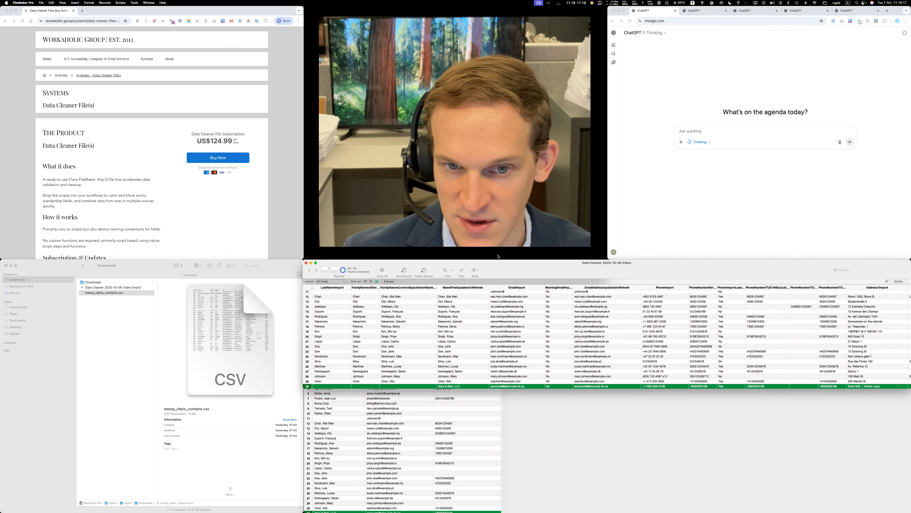
pyautogui.click(629, 444)
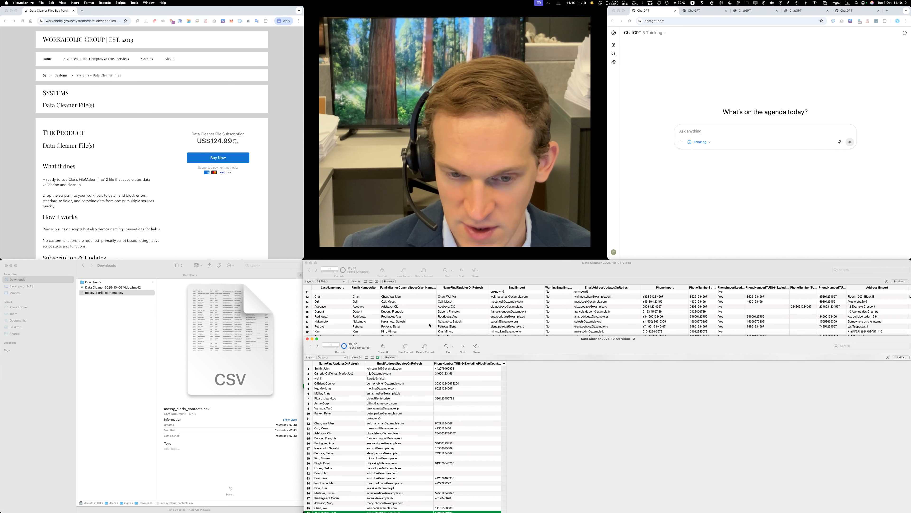
pyautogui.moveTo(431, 336); pyautogui.dragTo(426, 388)
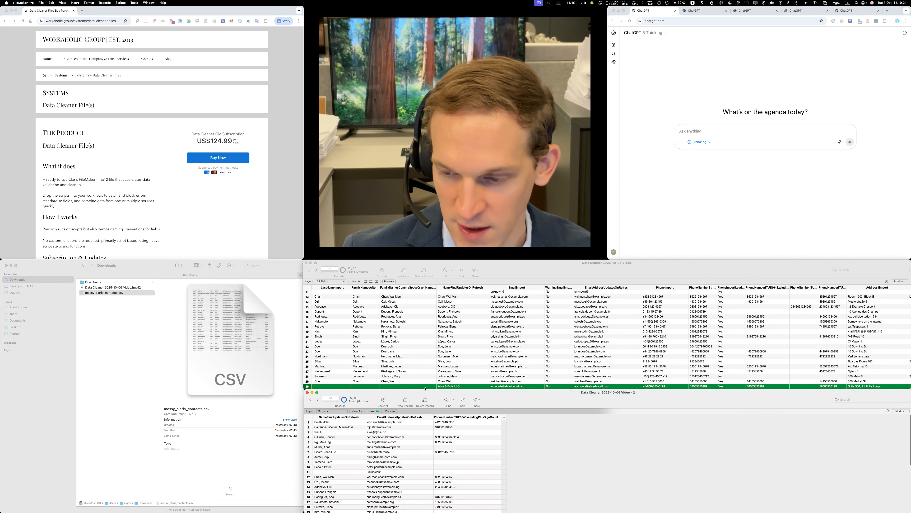
# - Add the InvoiceDateYYYYdashMMdashDDUpdatesOnRefresh field to the Outputs table view
pyautogui.hscroll(10, 598, 319)
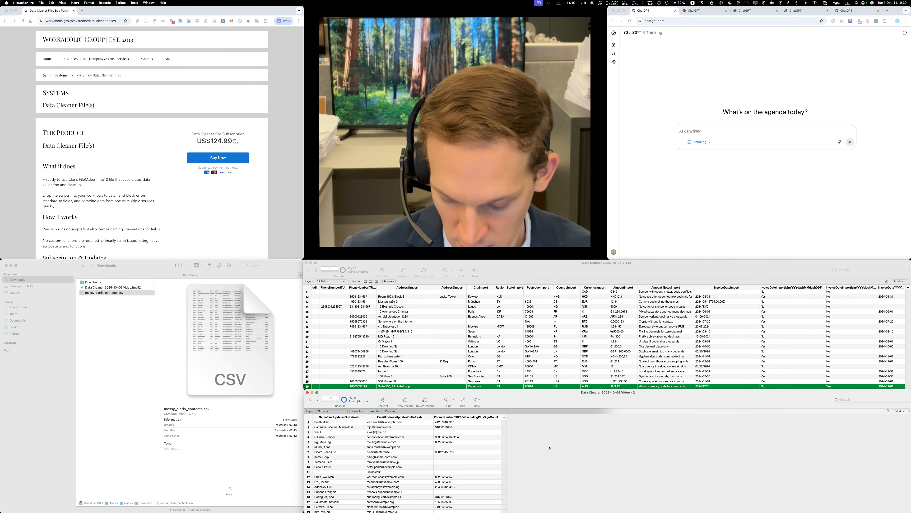
pyautogui.click(900, 411)
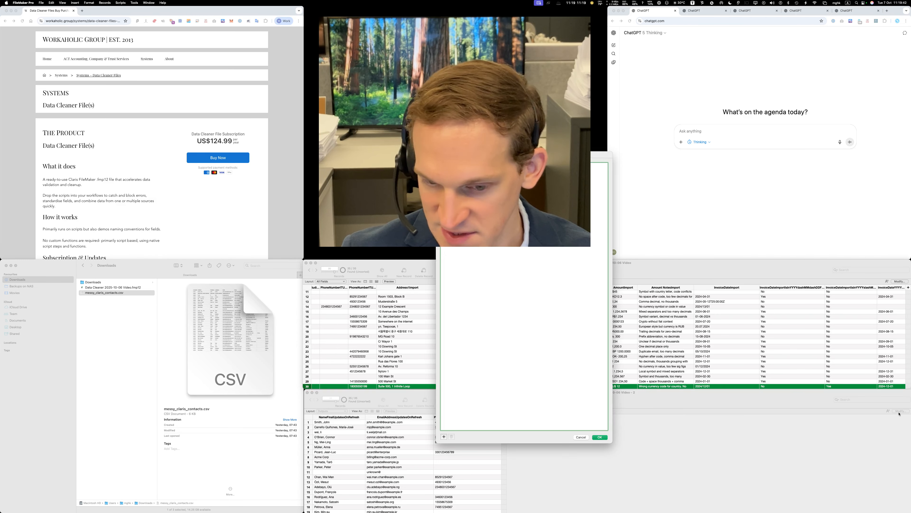
pyautogui.click(445, 437)
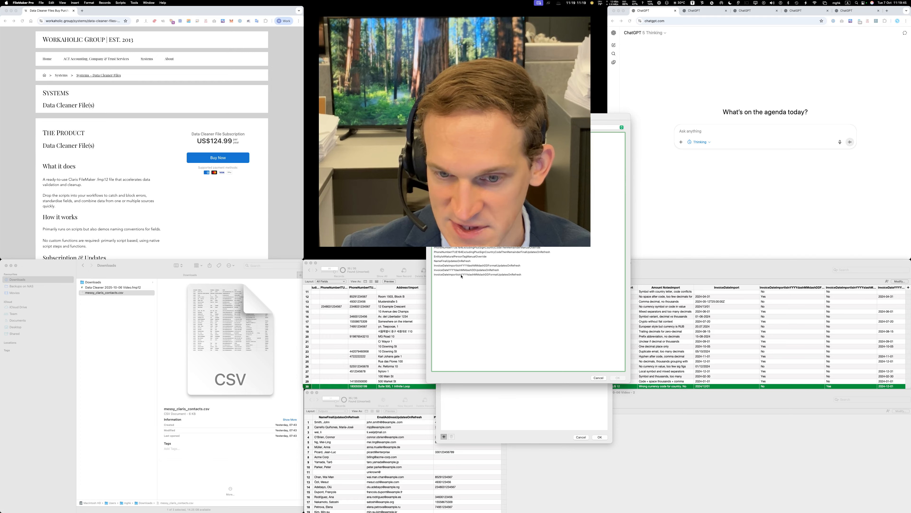
pyautogui.click(473, 271)
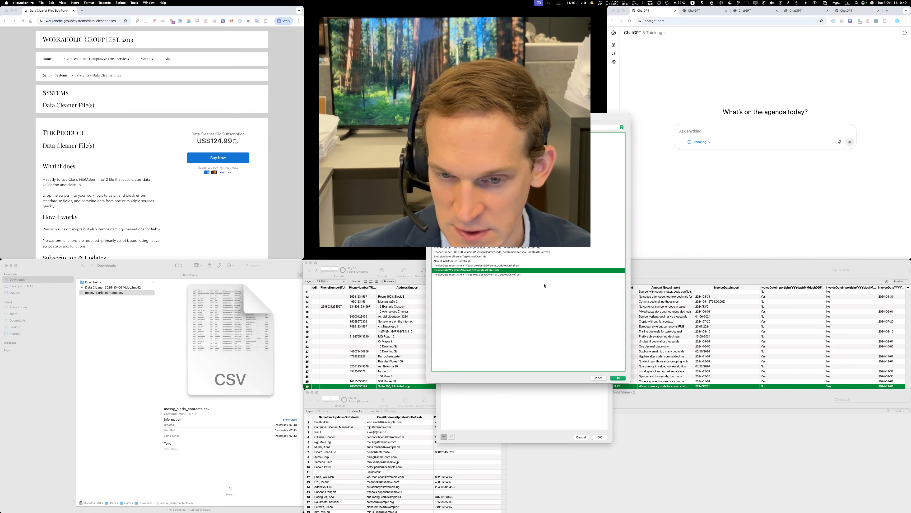
pyautogui.press('Return')
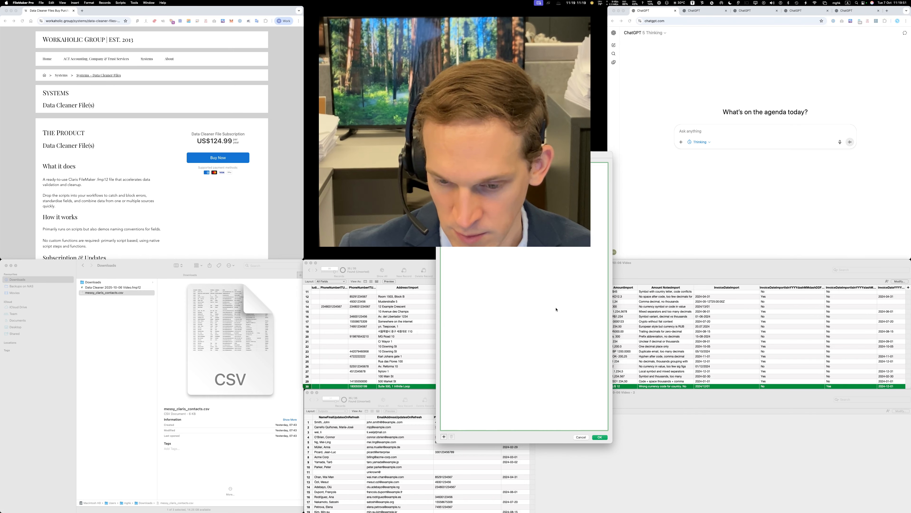
pyautogui.click(600, 438)
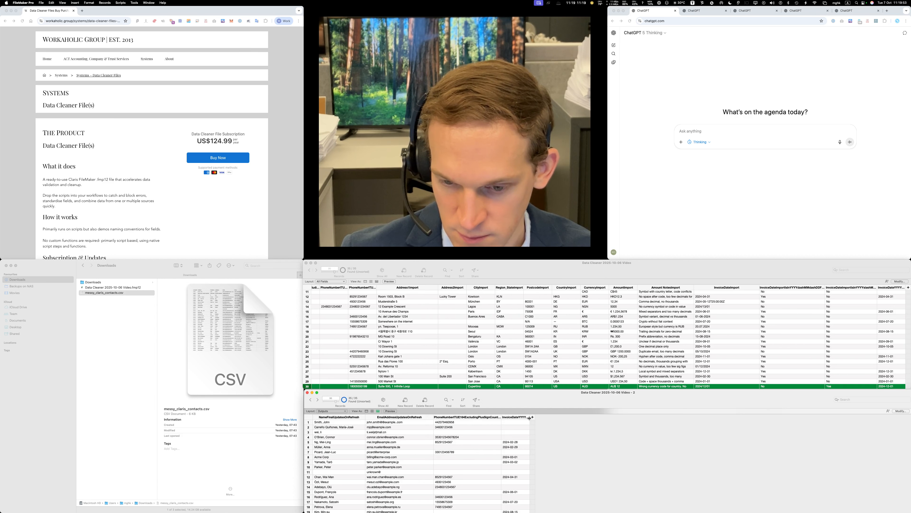
# - Widen the invoice date and phone number columns in the Outputs table to fit their long field names
pyautogui.moveTo(529, 417); pyautogui.dragTo(569, 417)
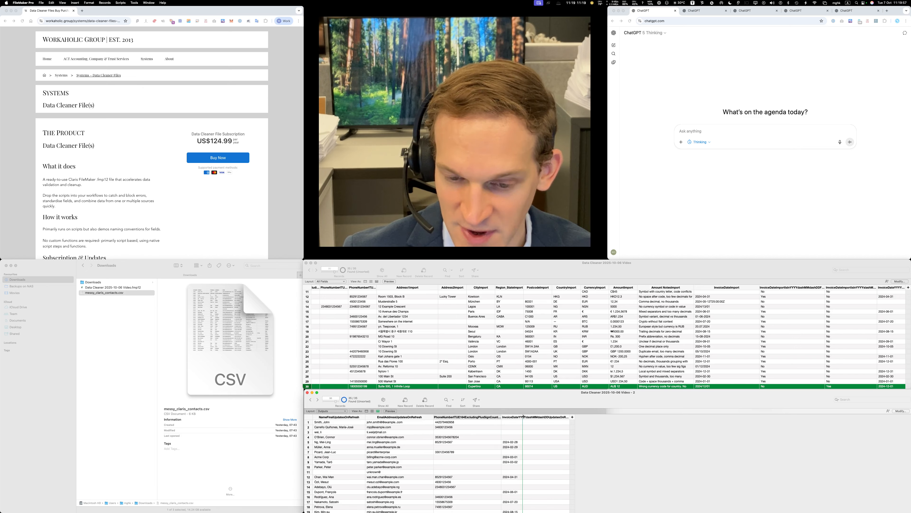
pyautogui.moveTo(502, 417); pyautogui.dragTo(591, 416)
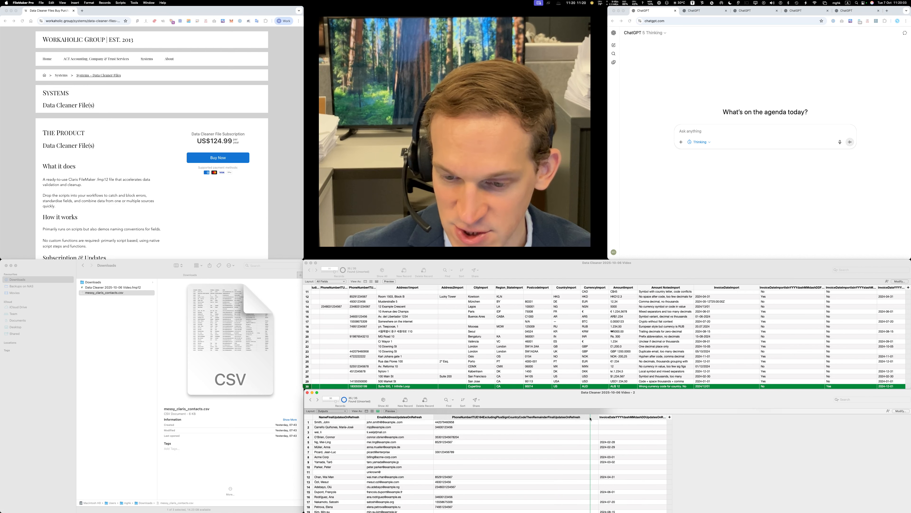
pyautogui.scroll(-5, 597, 443)
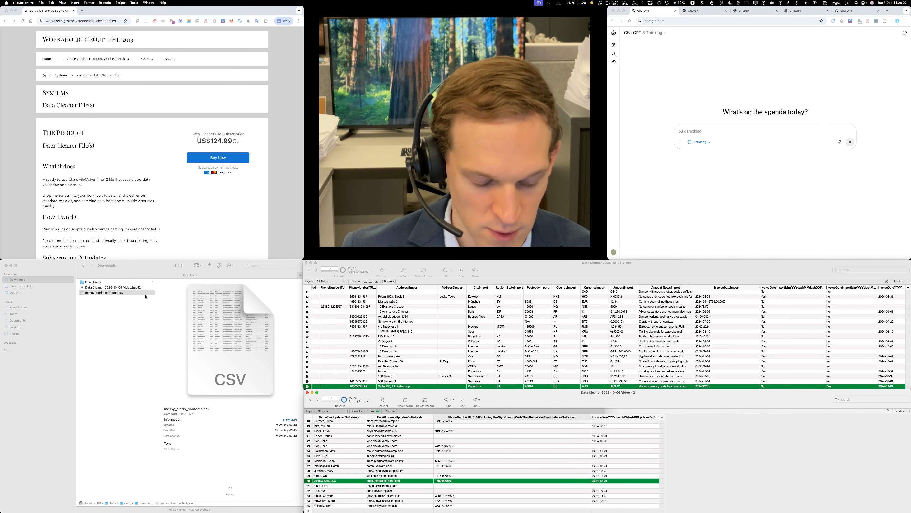
# - Open the Script Workspace at quarter-screen size, display the first script, and narrow the scripts list to give its code more room
pyautogui.press('super+shift+s')
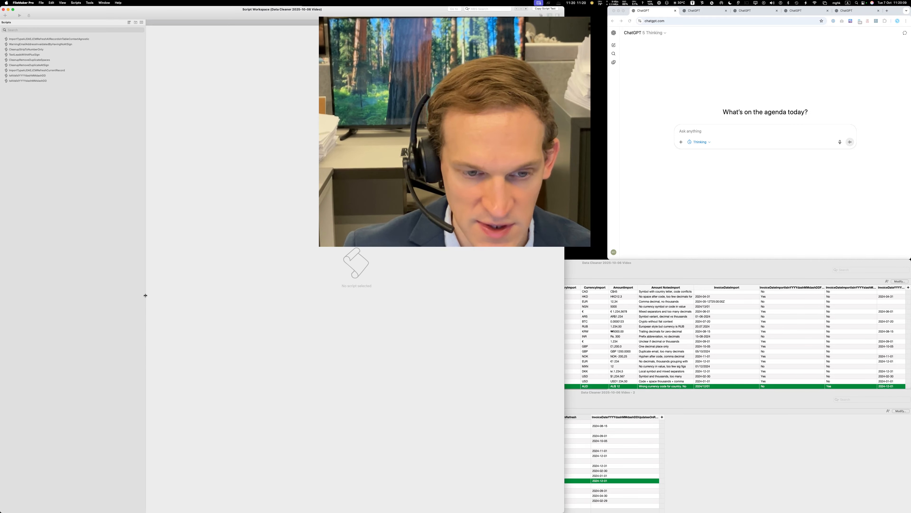
pyautogui.hotkey('ctrl', 'alt', 'u')
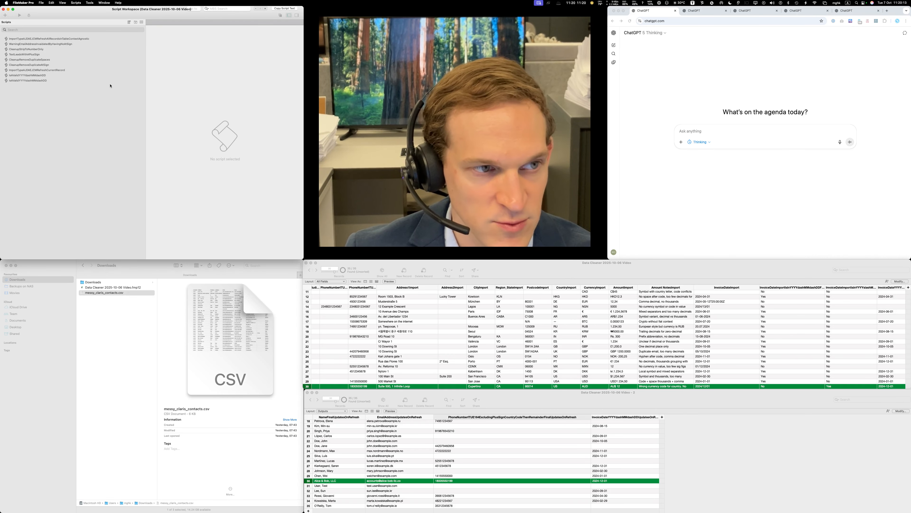
pyautogui.click(45, 39)
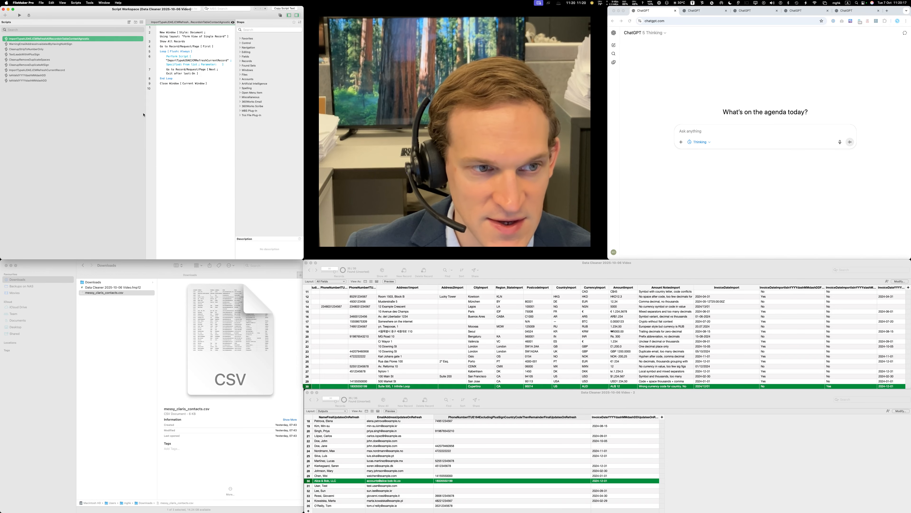
pyautogui.moveTo(146, 115); pyautogui.dragTo(106, 114)
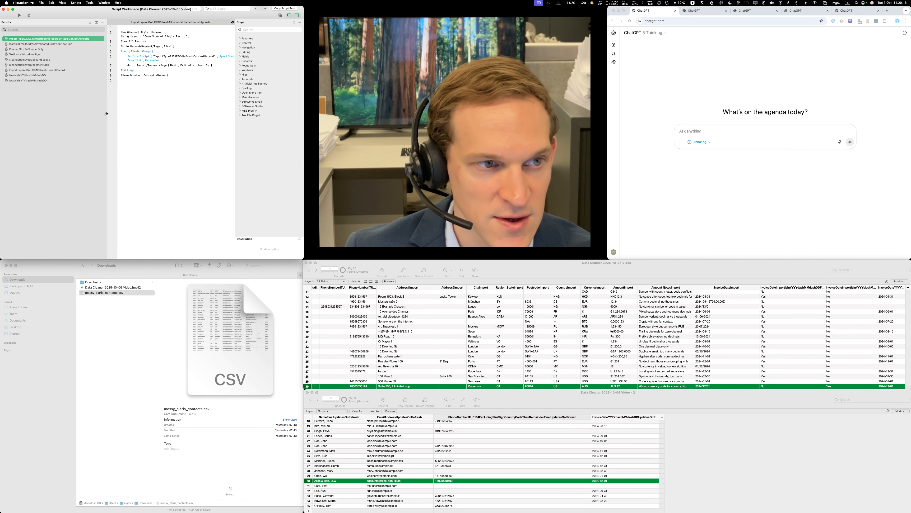
# - Activate the All Fields database window and run the script that refreshes all records
pyautogui.click(78, 3)
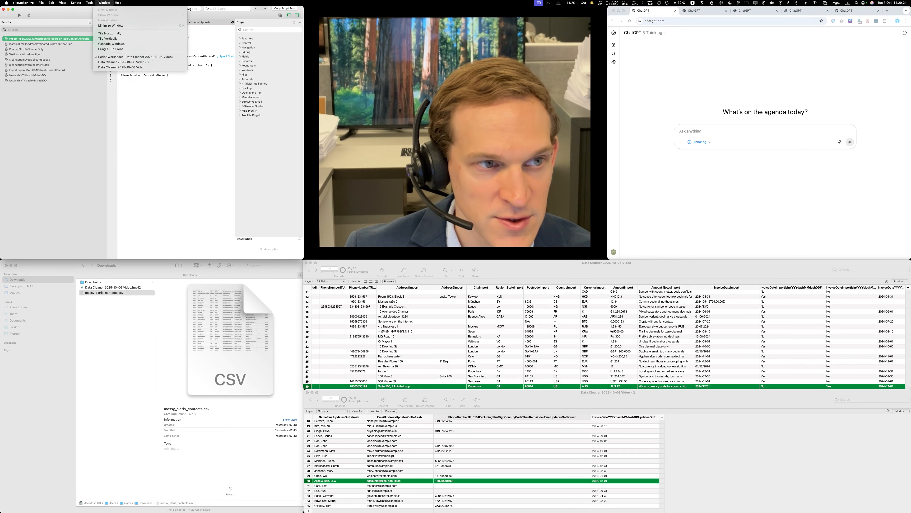
pyautogui.click(352, 266)
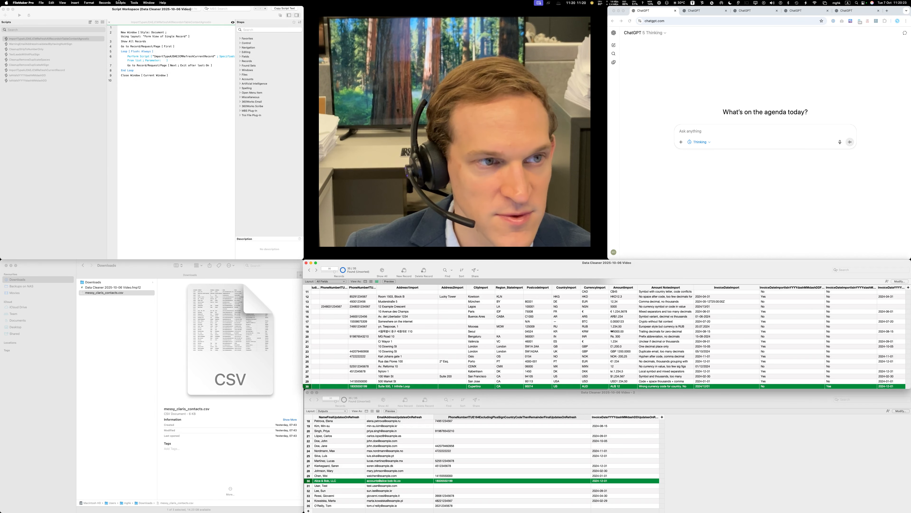
pyautogui.click(120, 3)
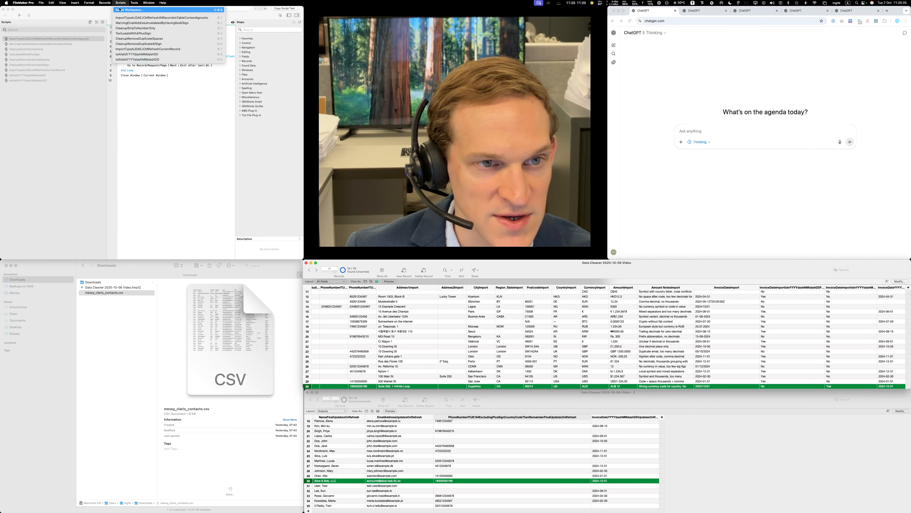
pyautogui.click(135, 17)
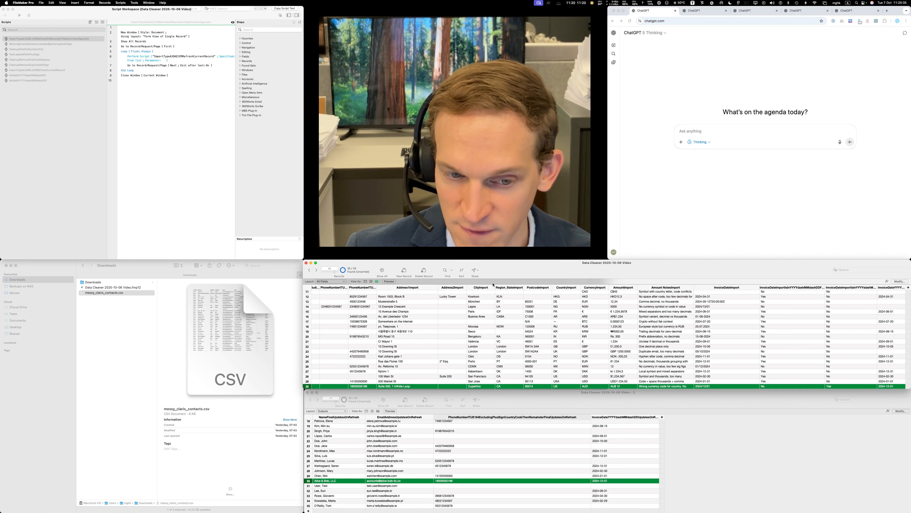
# - Widen the format check column directly after InvoiceDateImport in the All Fields table to fit its full field name
pyautogui.hscroll(-2, 385, 343)
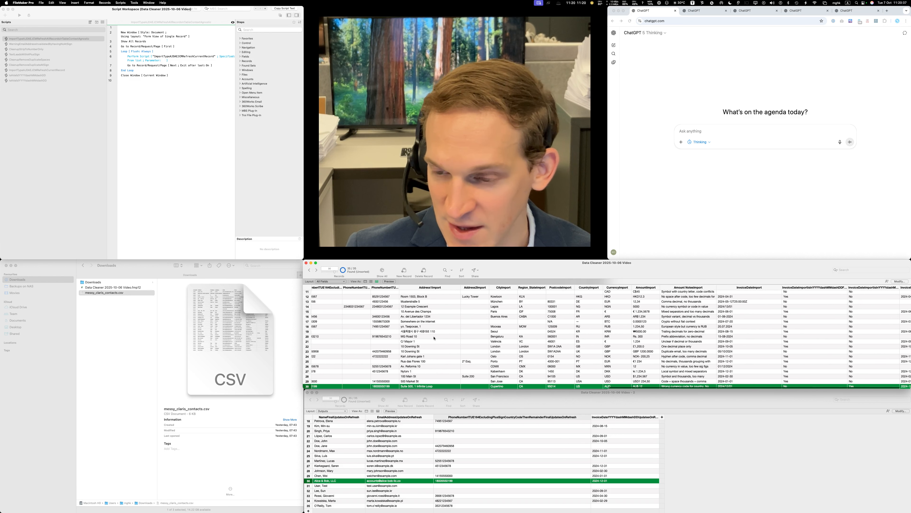
pyautogui.hscroll(2, 434, 338)
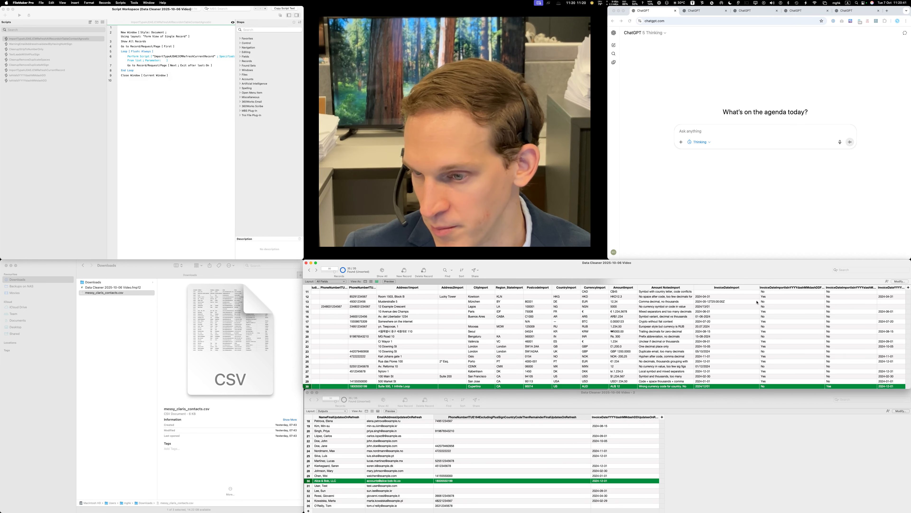
pyautogui.scroll(-2, 723, 340)
pyautogui.scroll(5, 722, 323)
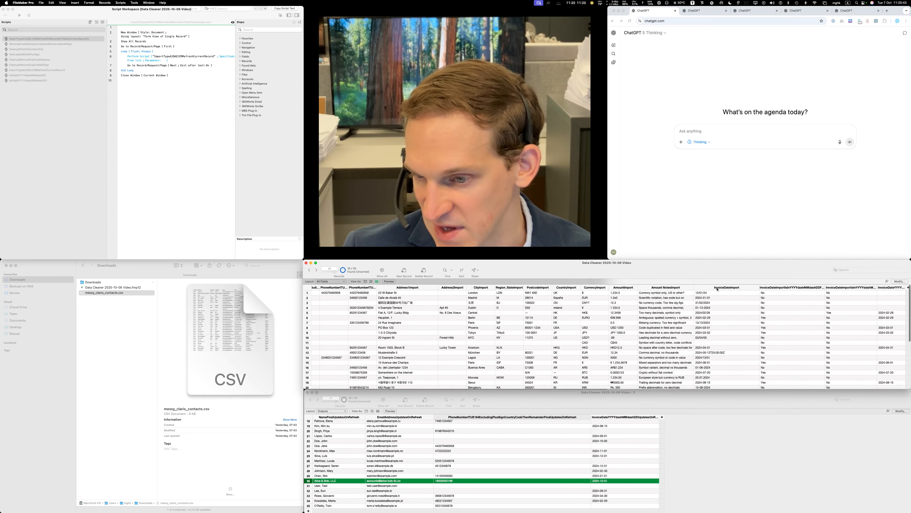
pyautogui.scroll(-6, 717, 306)
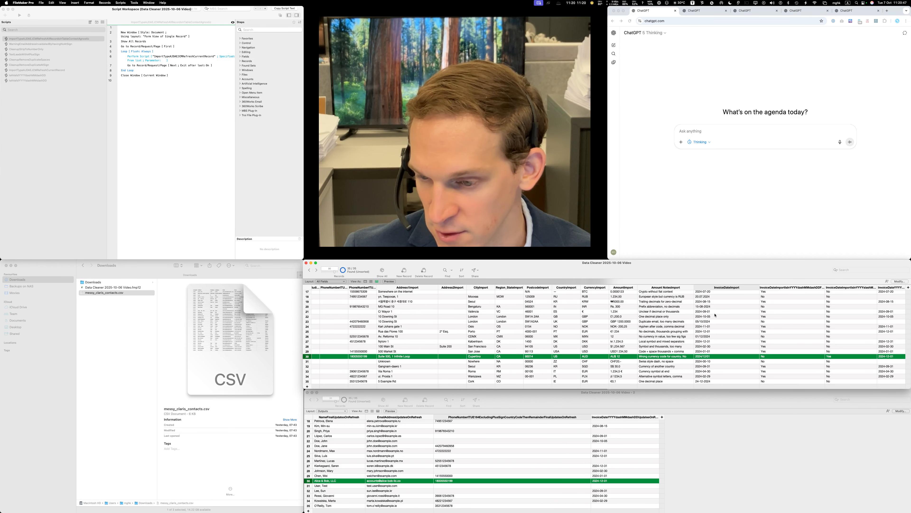
pyautogui.scroll(6, 716, 315)
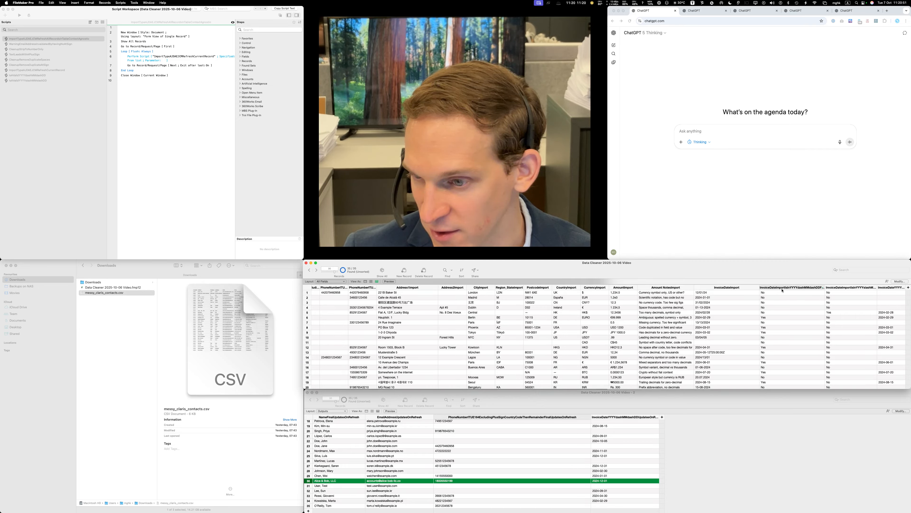
pyautogui.moveTo(826, 287); pyautogui.dragTo(845, 288)
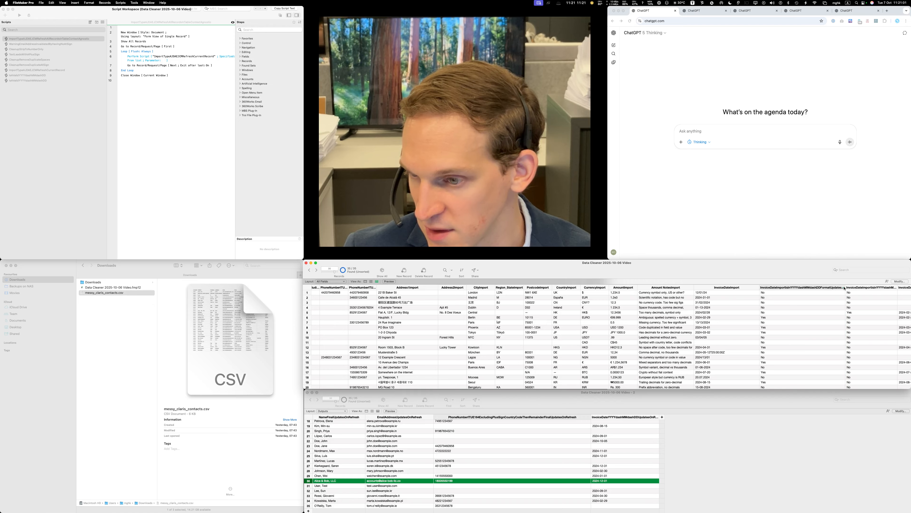
pyautogui.moveTo(844, 287); pyautogui.dragTo(868, 287)
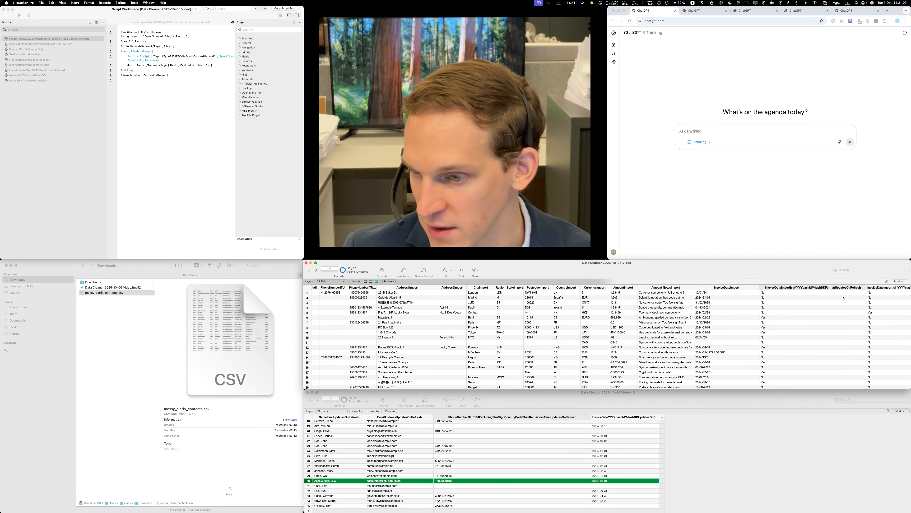
# - Widen the second invoice date format check column in the All Fields table
pyautogui.hscroll(3, 823, 304)
pyautogui.scroll(-5, 746, 324)
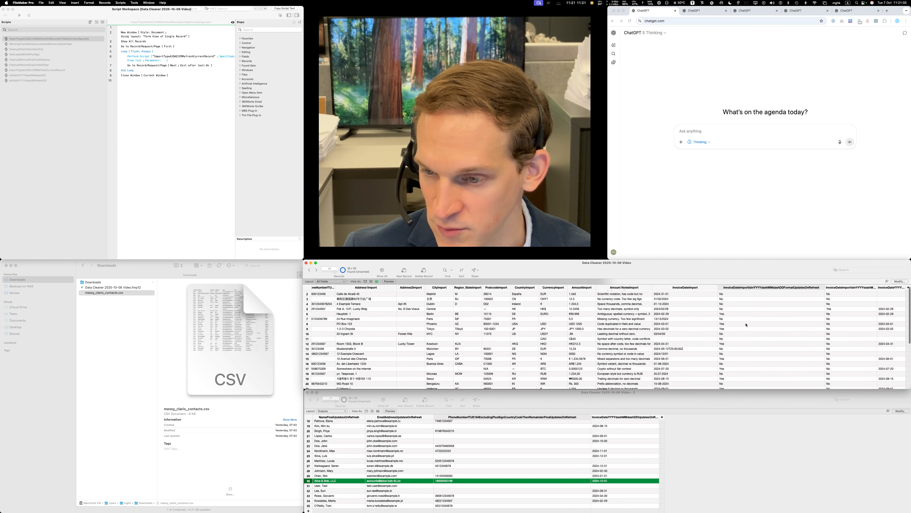
pyautogui.scroll(5, 741, 331)
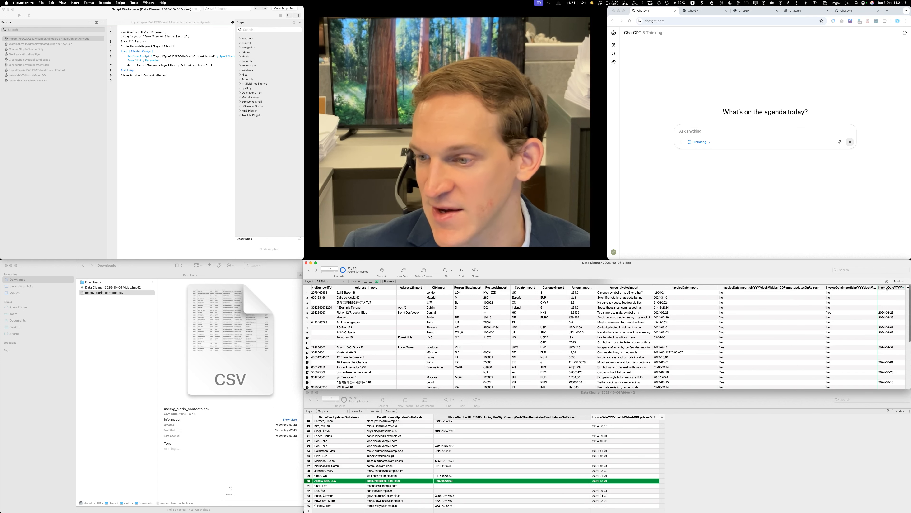
pyautogui.moveTo(877, 288); pyautogui.dragTo(899, 288)
pyautogui.hscroll(3, 833, 301)
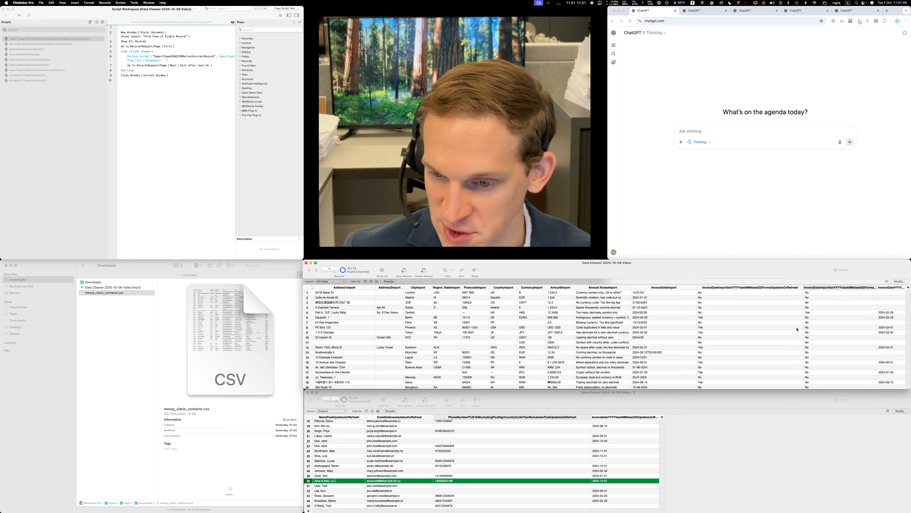
# - Compare the InvoiceDateImport values with the format check columns, focusing on the import date of record 3
pyautogui.scroll(-4, 697, 334)
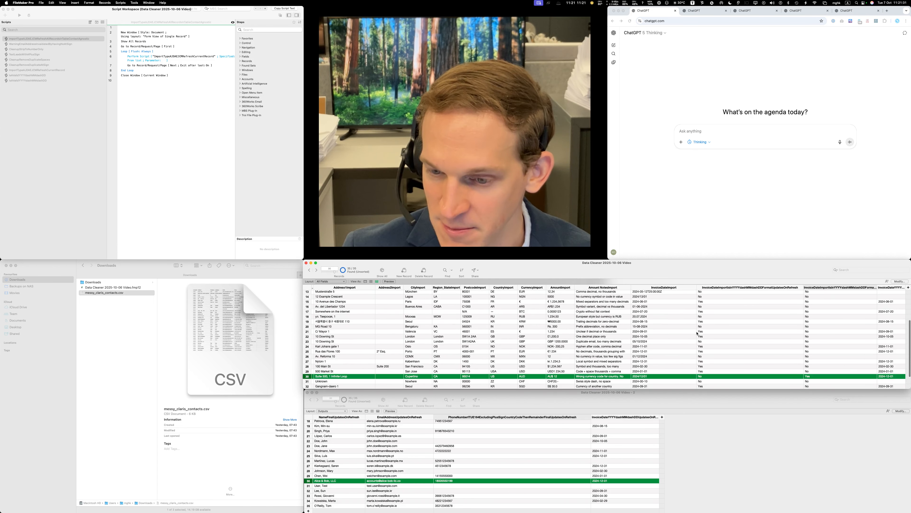
pyautogui.scroll(4, 697, 333)
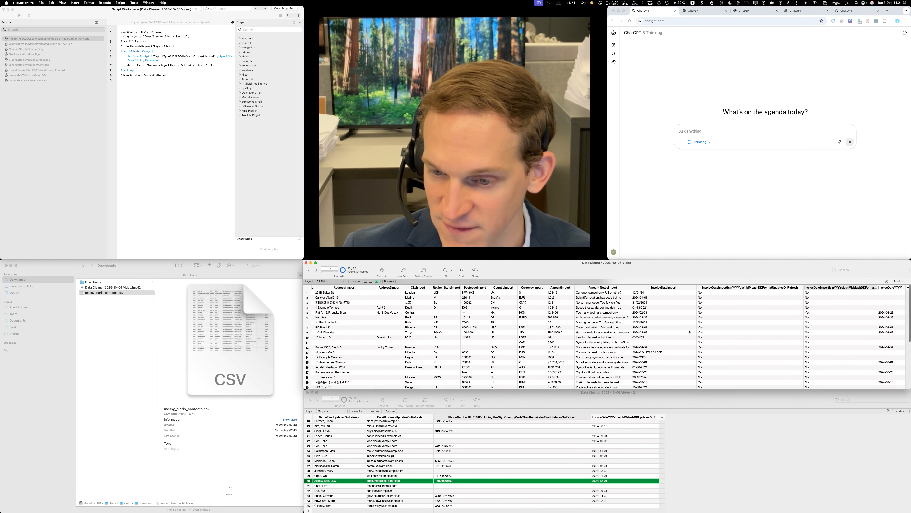
pyautogui.click(634, 303)
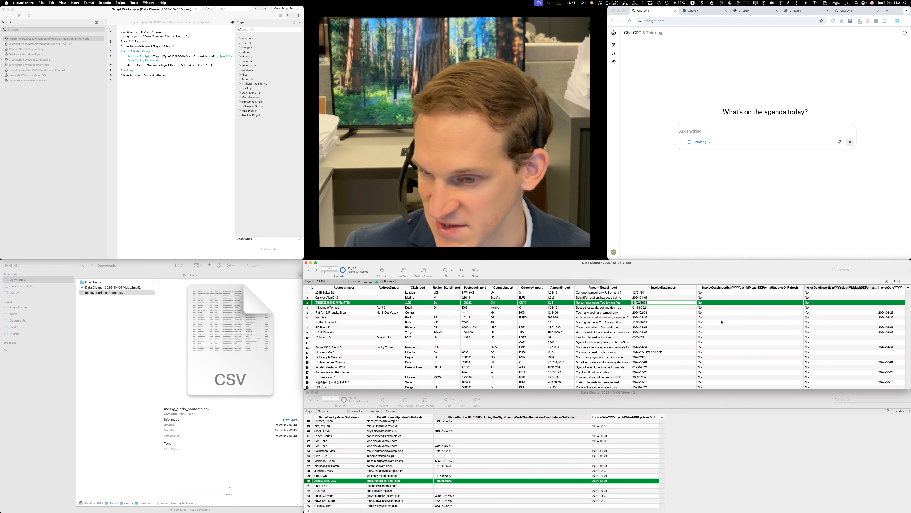
pyautogui.click(722, 313)
pyautogui.click(670, 302)
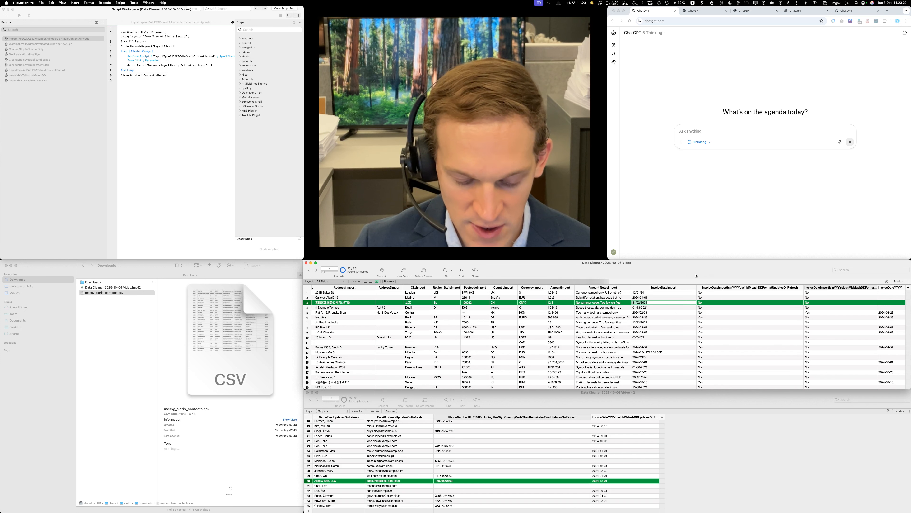
# - Open the database's field definitions and select the last invoice date format check field in the list
pyautogui.press('super+shift+d')
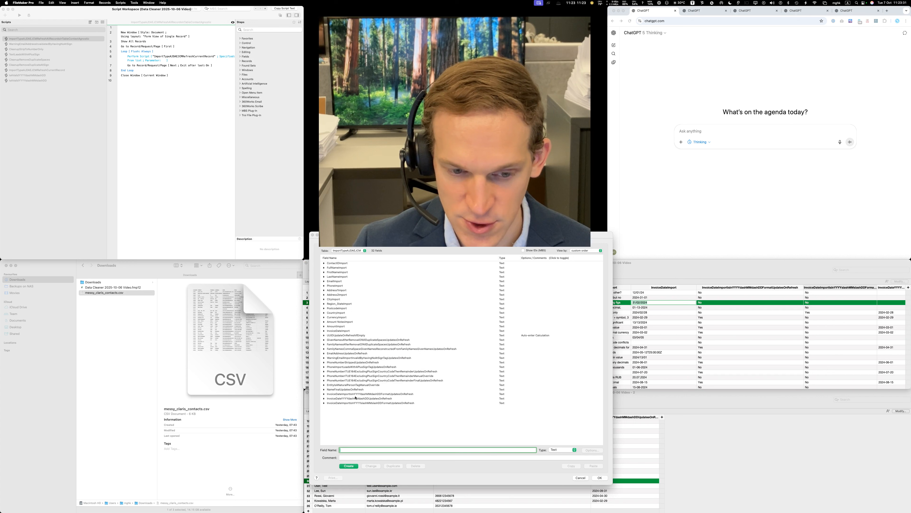
pyautogui.click(354, 399)
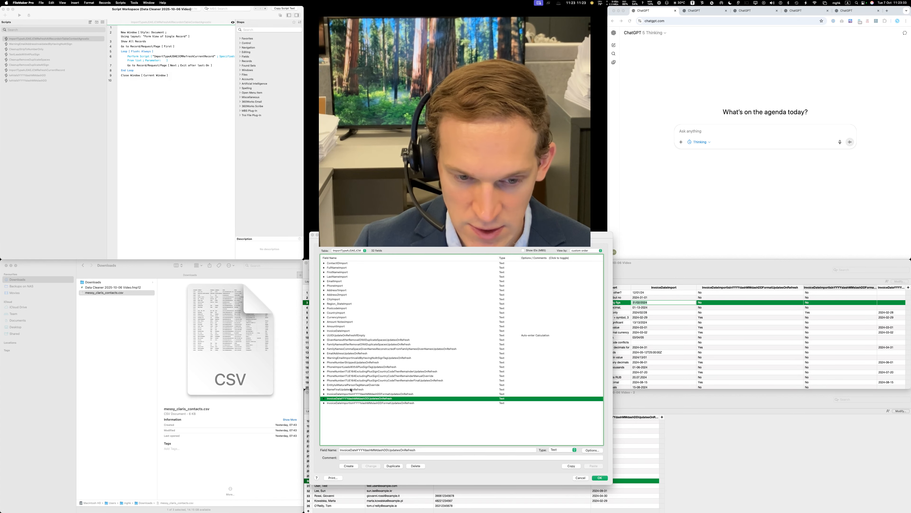
pyautogui.click(364, 403)
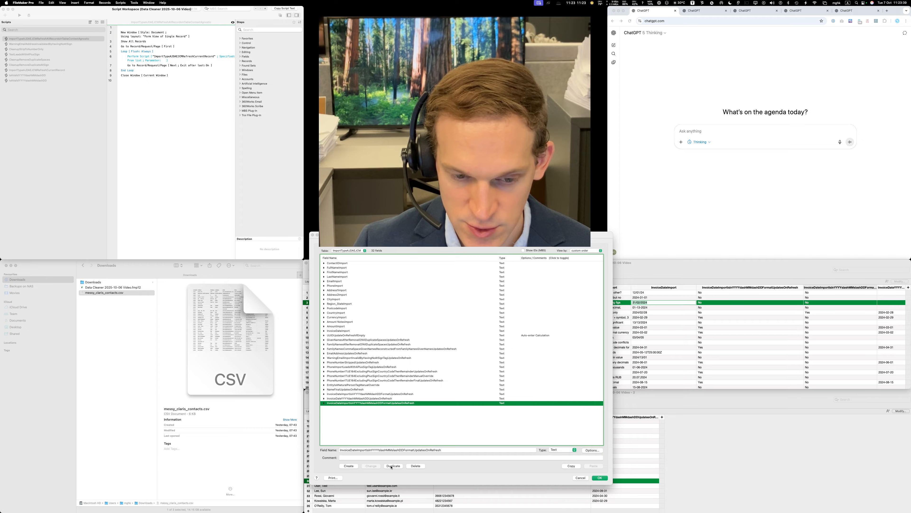
# - Insert the word Definitely ahead of the date format in the selected field's name
pyautogui.click(449, 450)
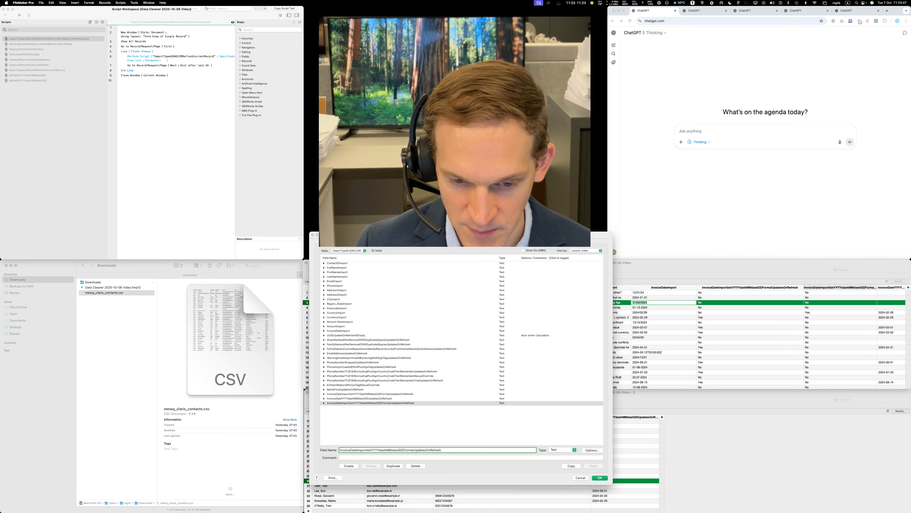
pyautogui.moveTo(384, 450); pyautogui.dragTo(396, 450)
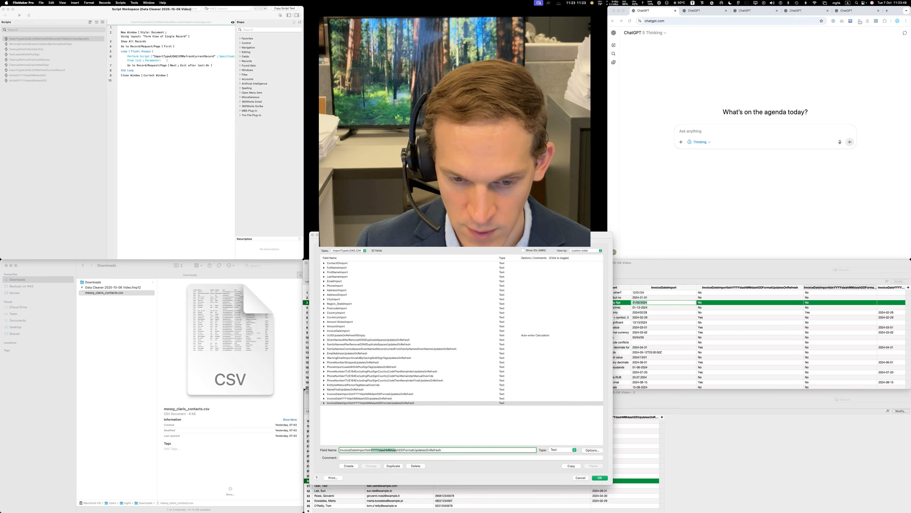
pyautogui.click(370, 450)
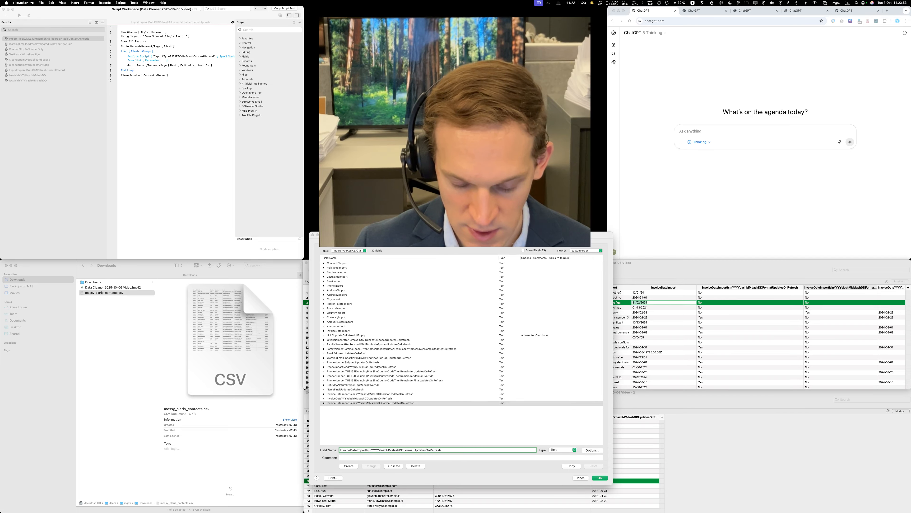
pyautogui.write('Definitely')
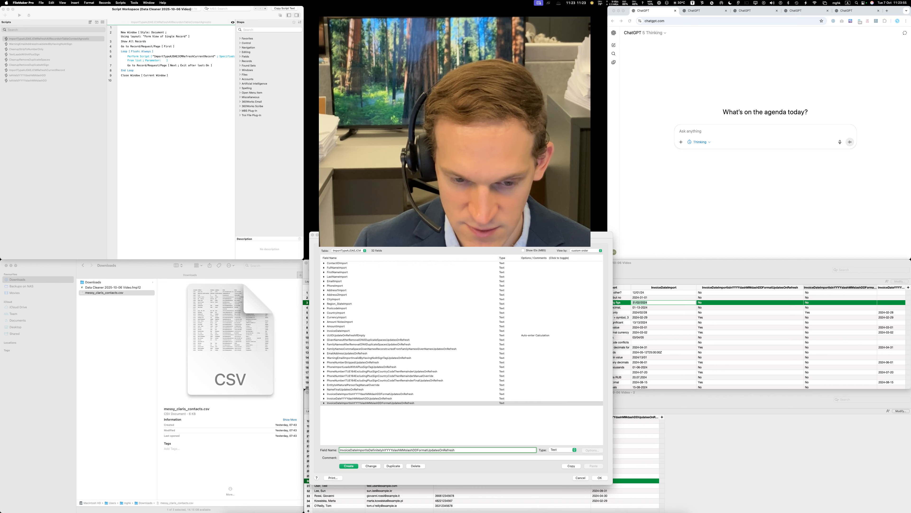
pyautogui.press('super+z')
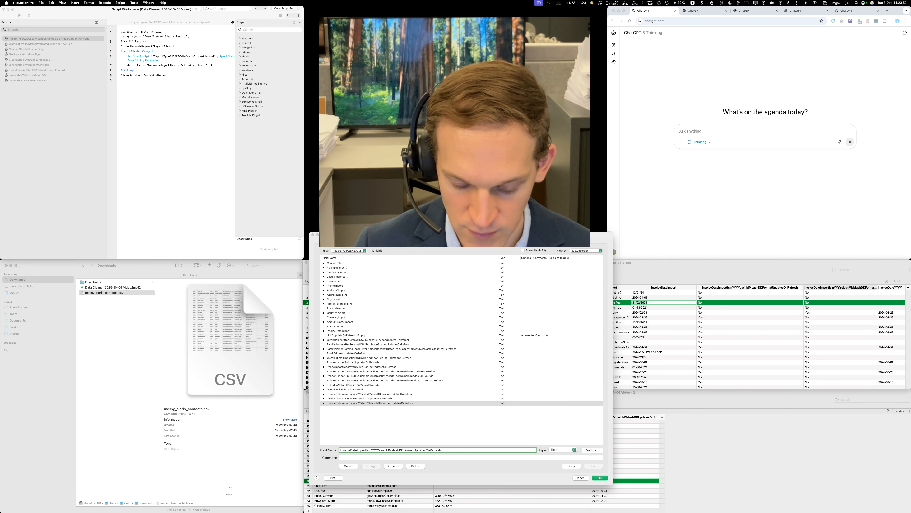
pyautogui.write('Definitely')
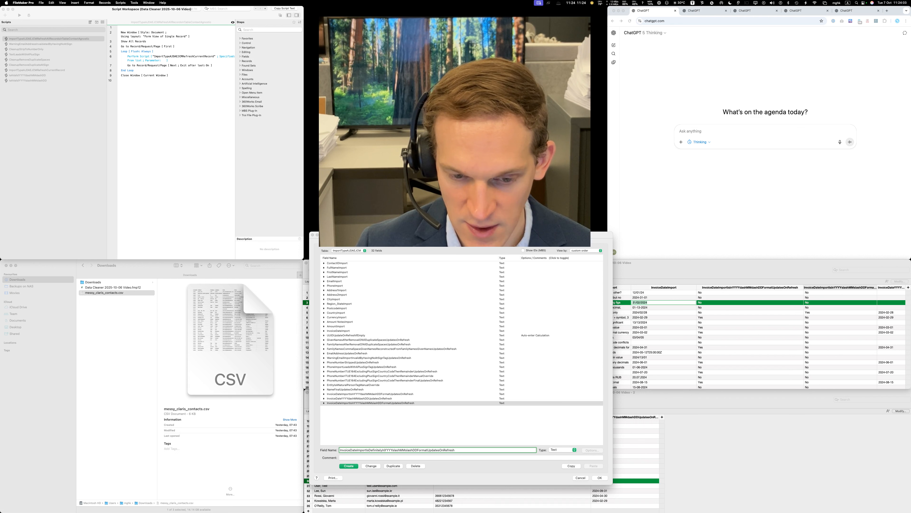
# - Insert DDslashMMslashYYYY directly after the word Definitely in the field's name
pyautogui.press('Right')
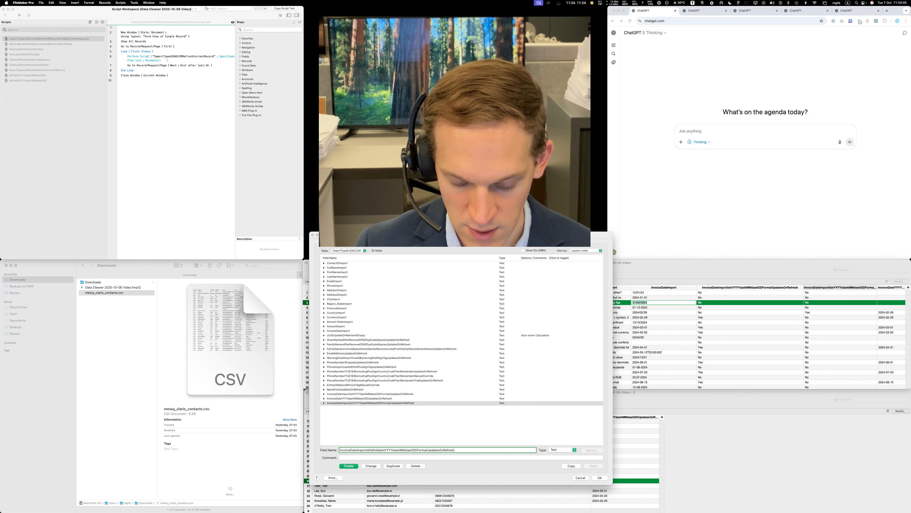
pyautogui.write('DD')
pyautogui.write('slashMMs')
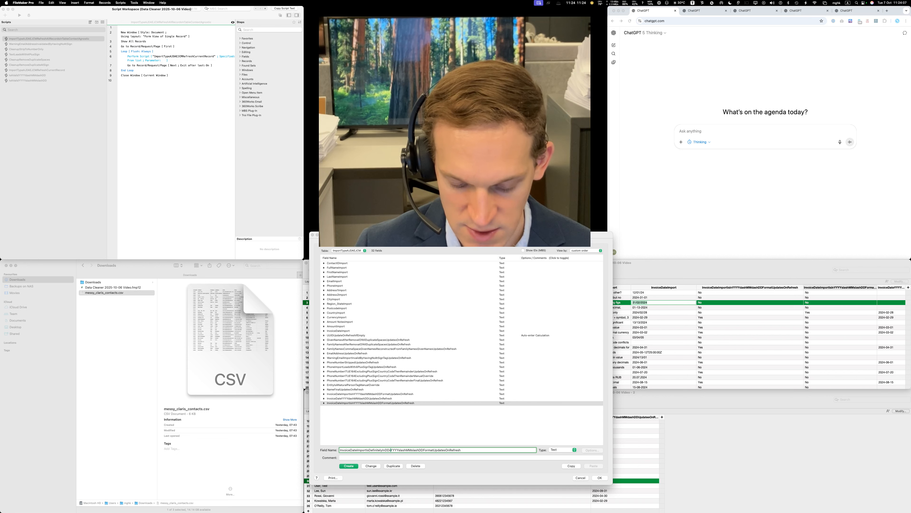
pyautogui.write('lashYYYY')
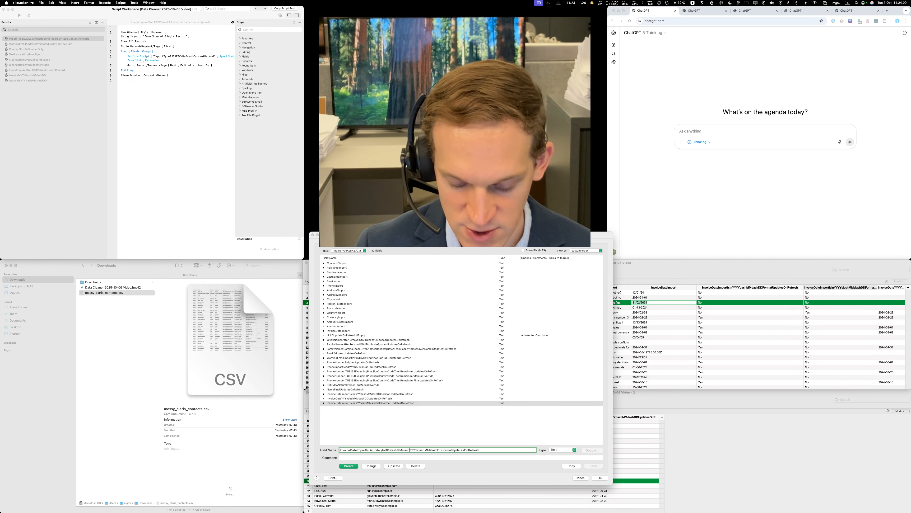
pyautogui.write('YYYY')
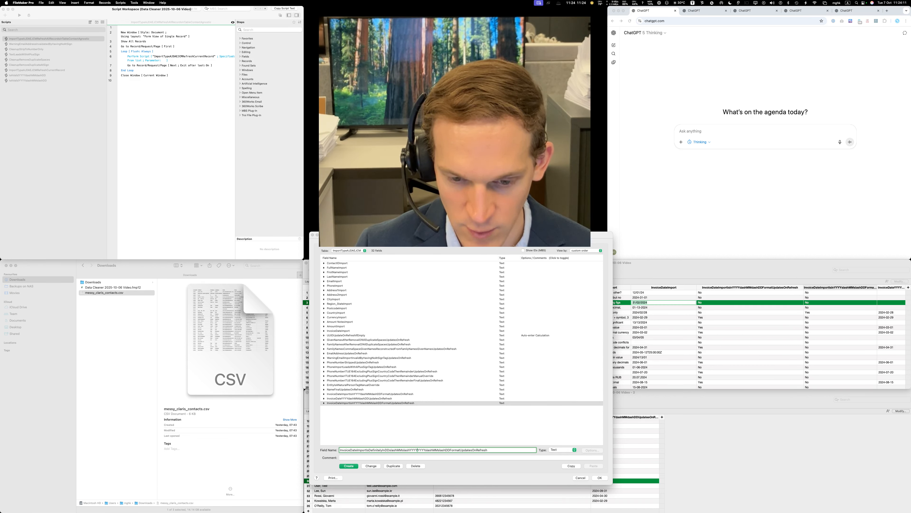
# - Remove the old year-first date format that follows DDslashMMslashYYYY from the field's name
pyautogui.hotkey('shift', 'Right')
pyautogui.hotkey('shift', 'Right')
pyautogui.hotkey('shift', 'Right')
pyautogui.hotkey('shift', 'Right')
pyautogui.hotkey('shift', 'Right')
pyautogui.hotkey('shift', 'Right')
pyautogui.hotkey('shift', 'Right')
pyautogui.hotkey('shift', 'Right')
pyautogui.hotkey('shift', 'Right')
pyautogui.hotkey('shift', 'Right')
pyautogui.hotkey('shift', 'Right')
pyautogui.hotkey('shift', 'Right')
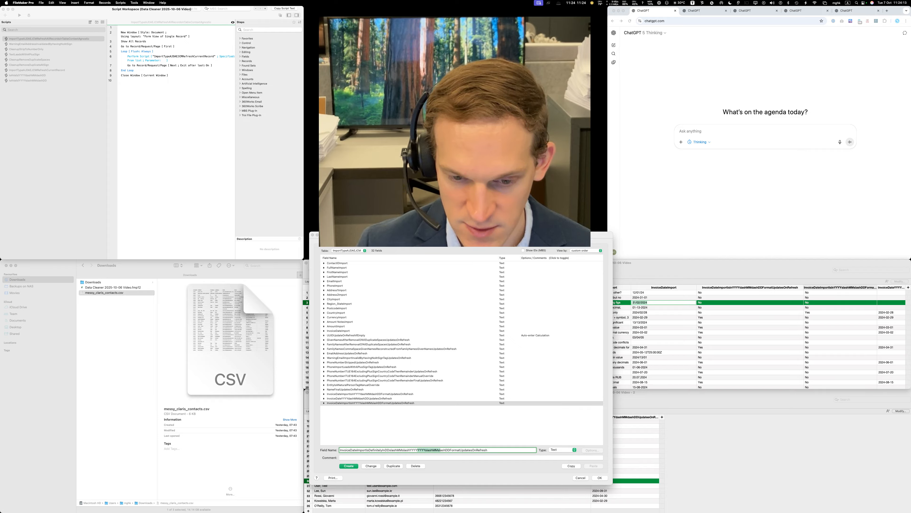
pyautogui.press('BackSpace')
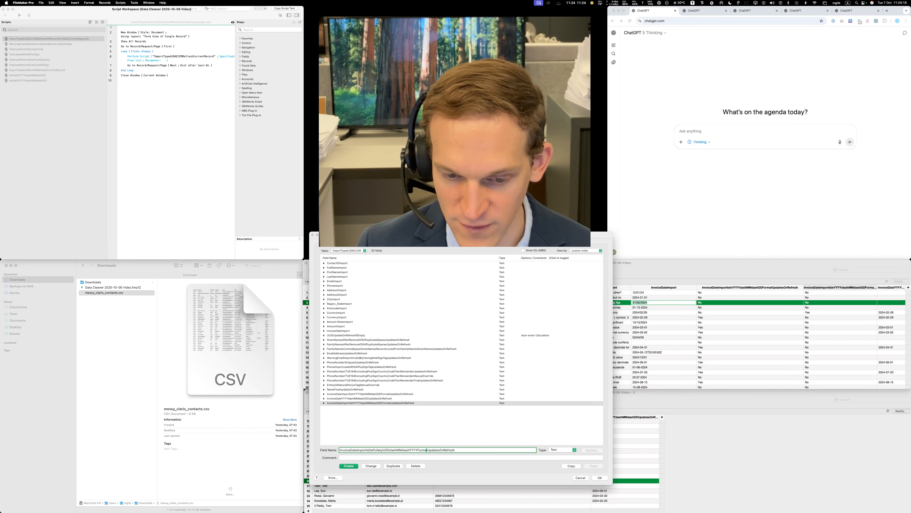
# - Add Tag after Format in the name, create it as a new text field, and save the field definitions
pyautogui.write('Tag')
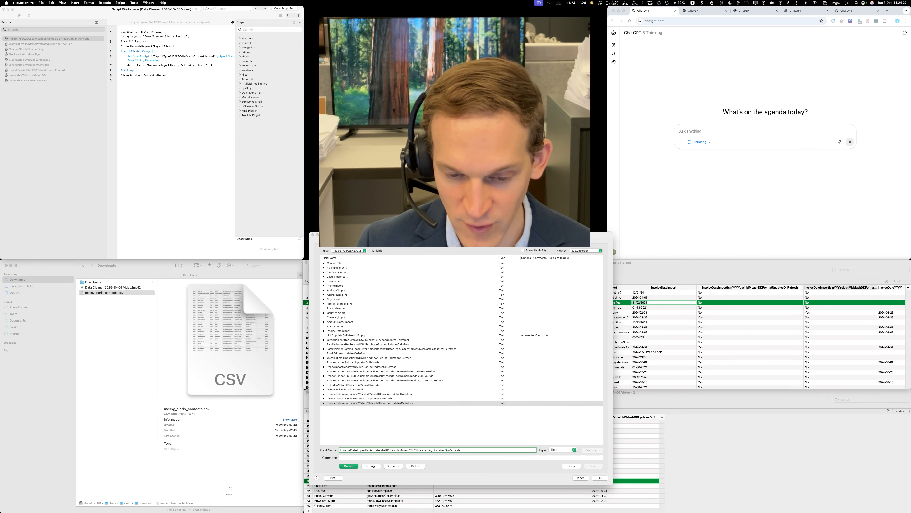
pyautogui.moveTo(433, 449); pyautogui.dragTo(460, 450)
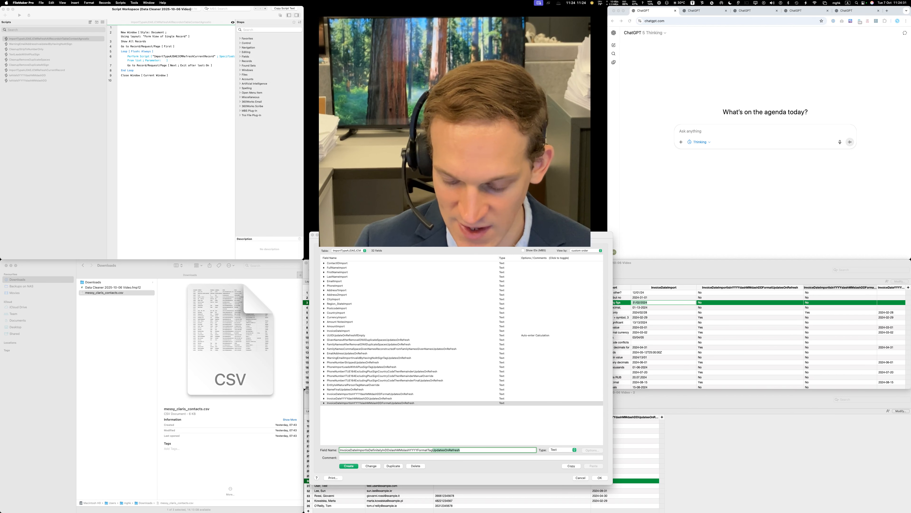
pyautogui.press('Return')
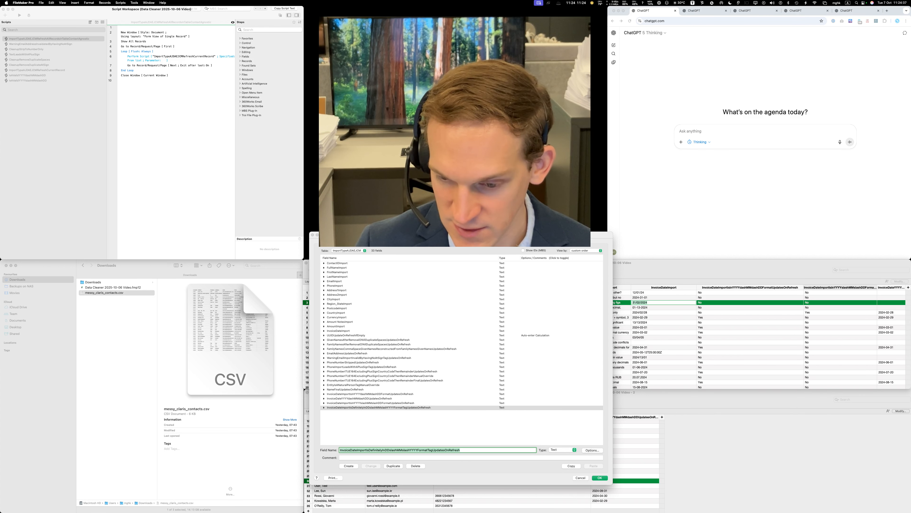
pyautogui.press('Return')
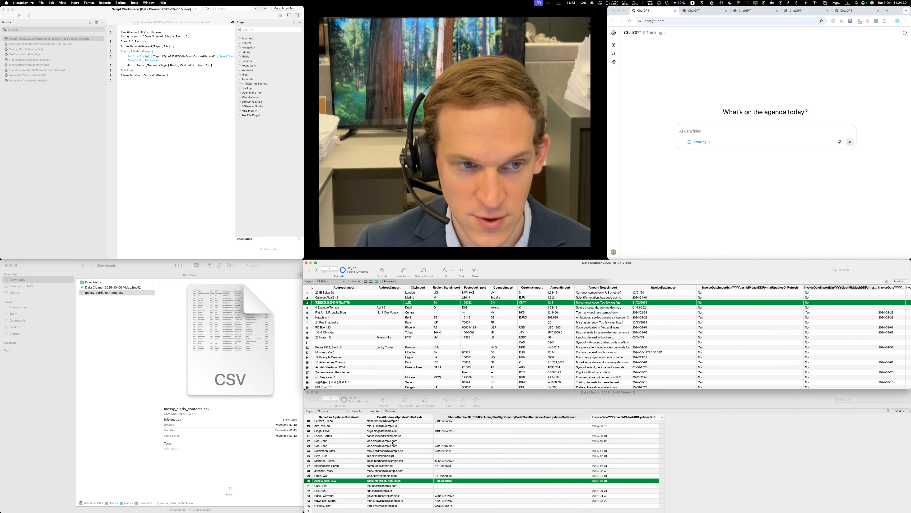
# - Move the new DD/MM/YYYY check column ahead of the final invoice date output column and widen it
pyautogui.hscroll(2, 607, 335)
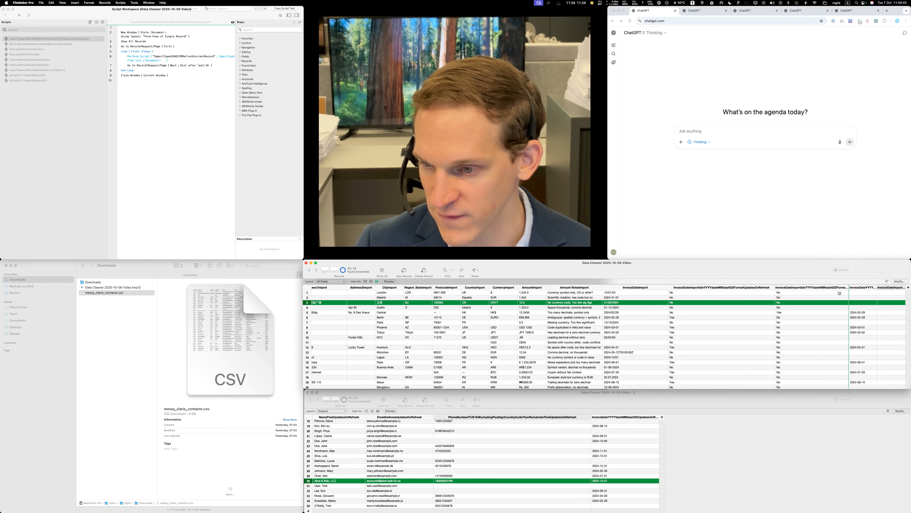
pyautogui.moveTo(840, 293); pyautogui.dragTo(839, 293)
pyautogui.hscroll(2, 878, 290)
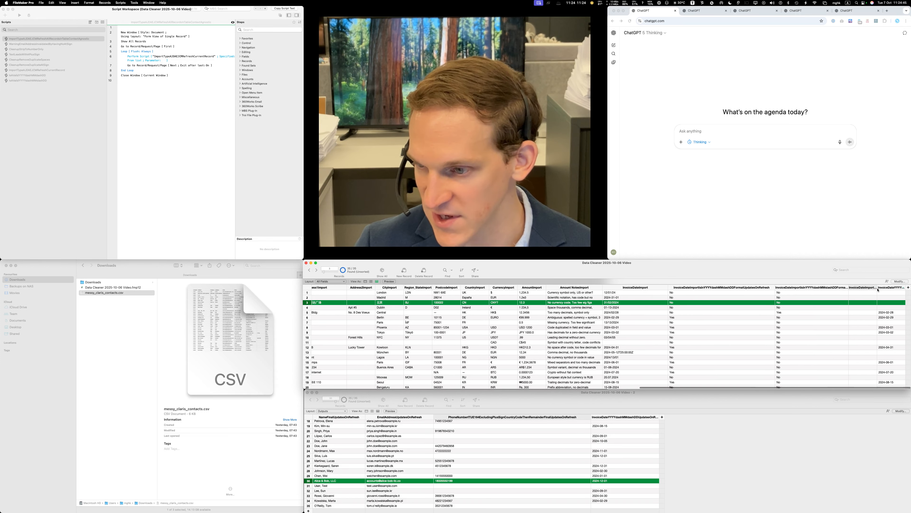
pyautogui.moveTo(877, 287); pyautogui.dragTo(903, 286)
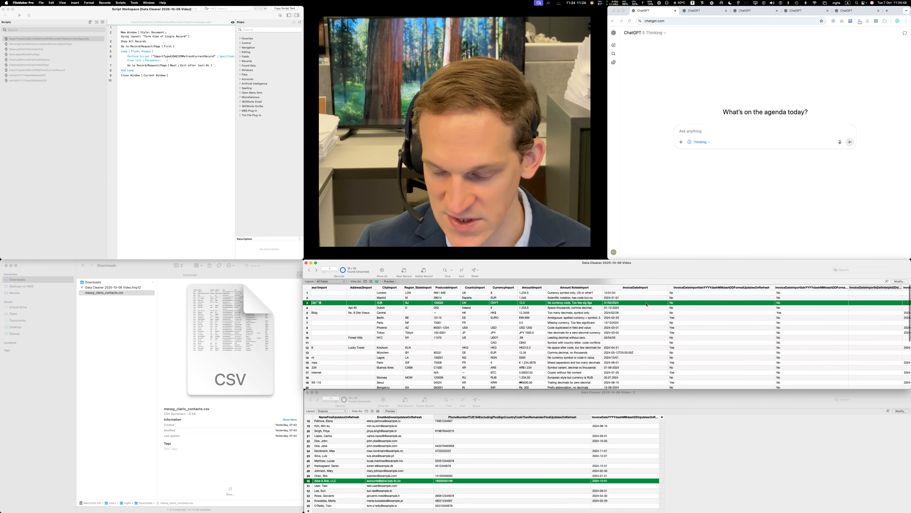
# - Compare record 3's InvoiceDateImport value with its format check columns and its final invoice date output
pyautogui.click(633, 304)
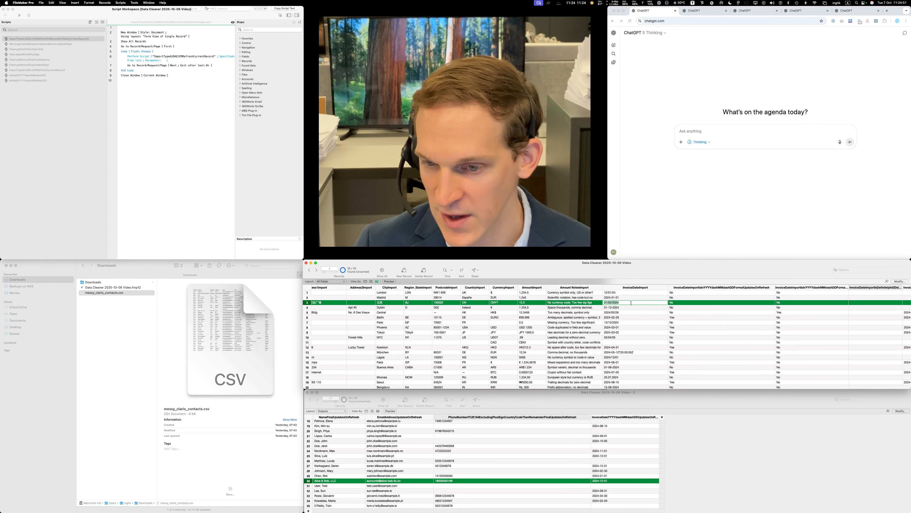
pyautogui.hscroll(3, 858, 297)
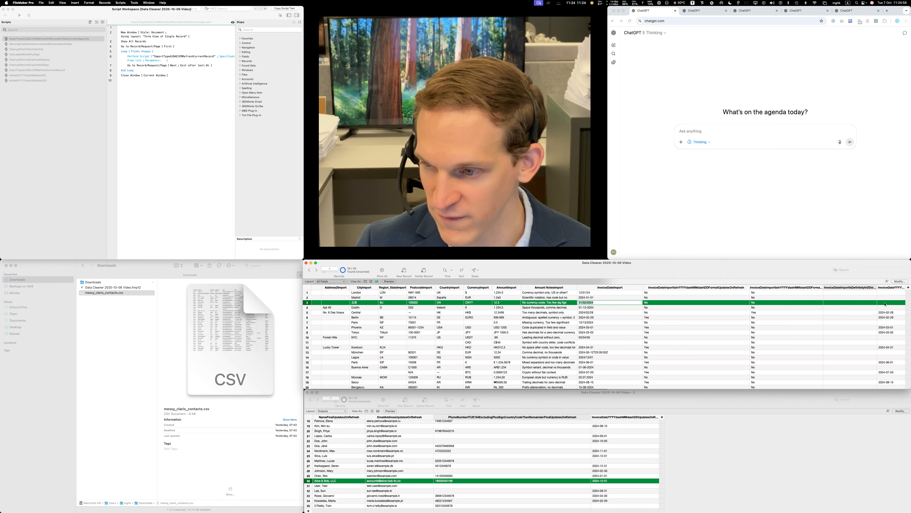
pyautogui.scroll(5, 597, 478)
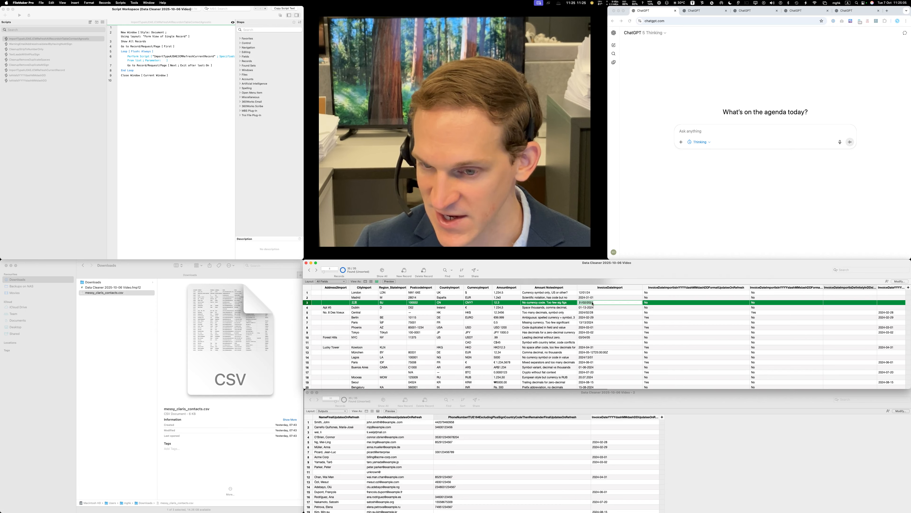
pyautogui.click(897, 304)
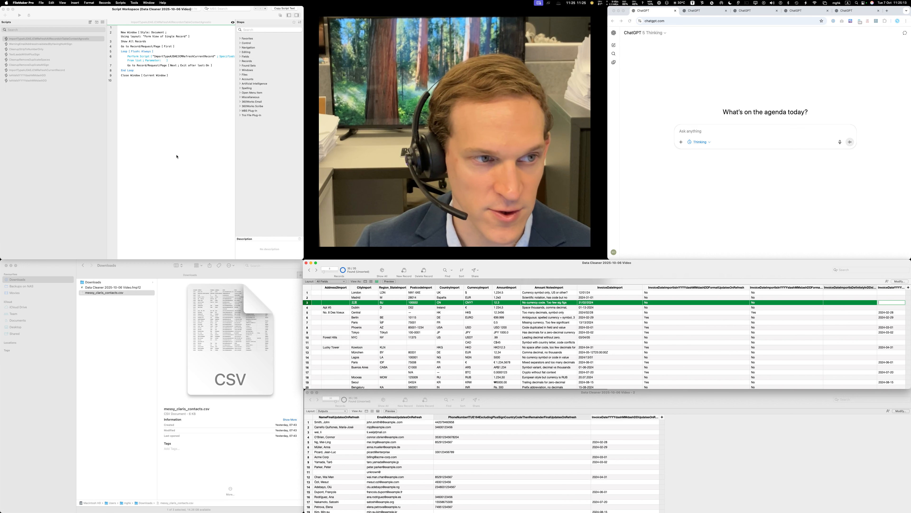
# - Duplicate the last year-first date validation script in the script list
pyautogui.click(55, 89)
pyautogui.click(57, 75)
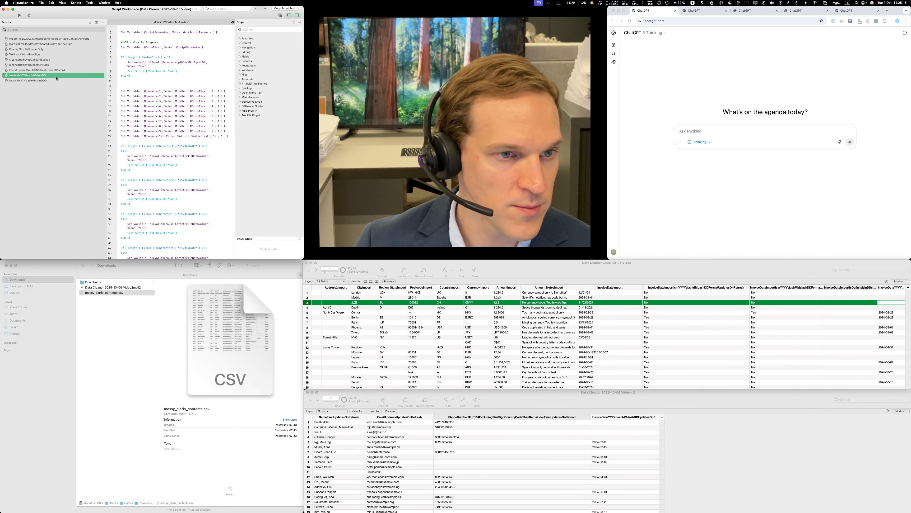
pyautogui.click(40, 80)
pyautogui.click(41, 76)
pyautogui.click(41, 82)
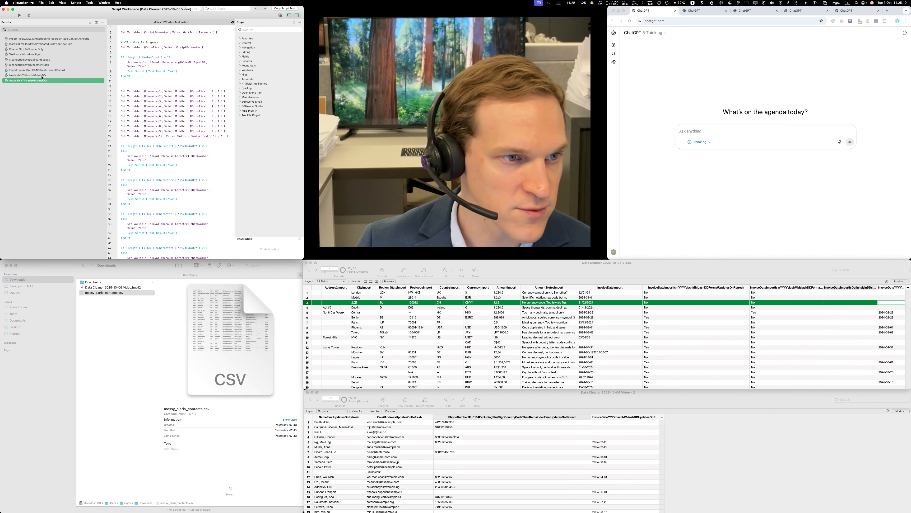
pyautogui.rightClick(39, 82)
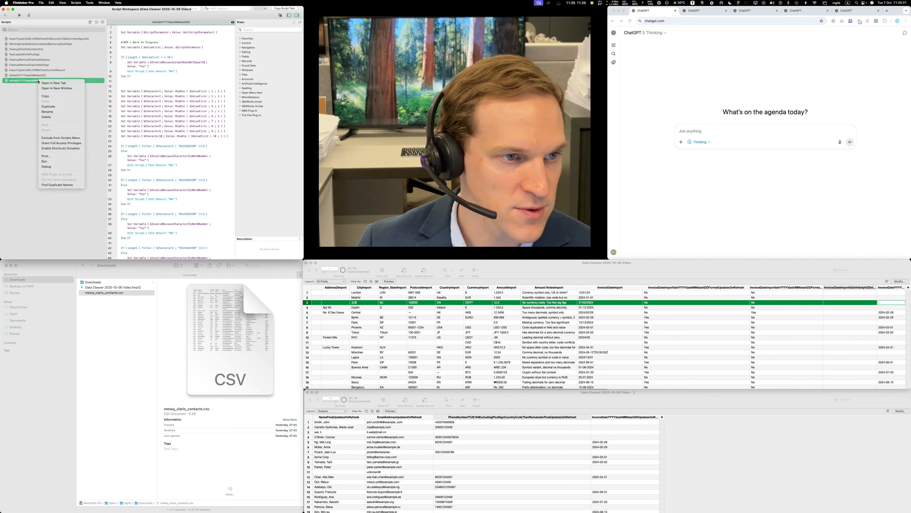
pyautogui.click(56, 107)
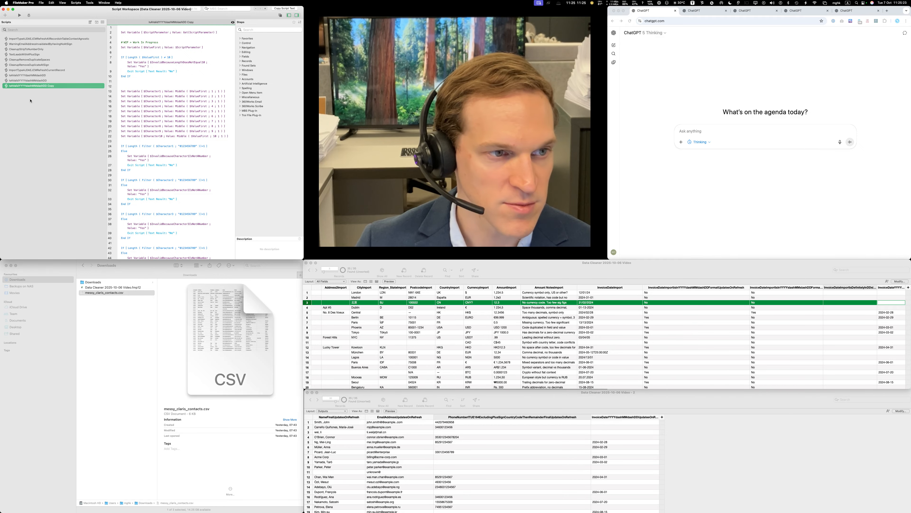
# - Rename the duplicated script to IsValidDDslashMMslashYYYYDate
pyautogui.rightClick(36, 85)
pyautogui.click(44, 116)
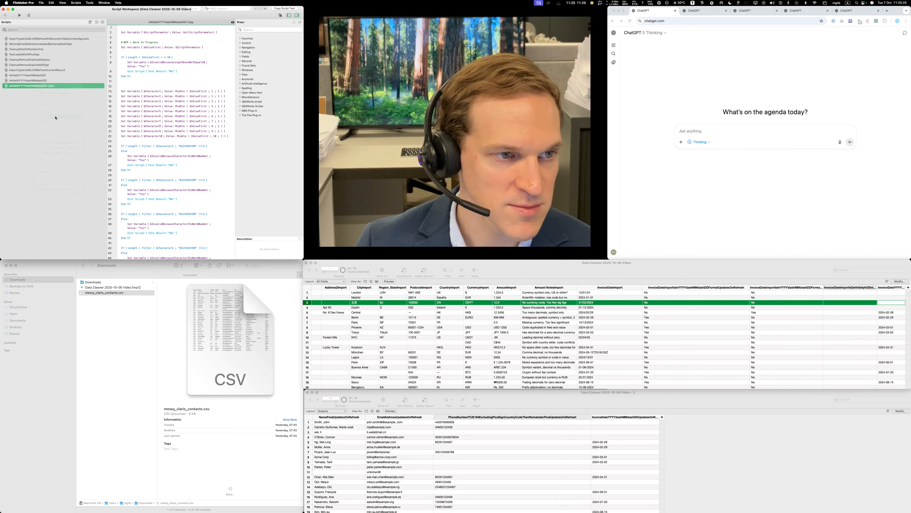
pyautogui.press('BackSpace')
pyautogui.press('BackSpace')
pyautogui.press('BackSpace')
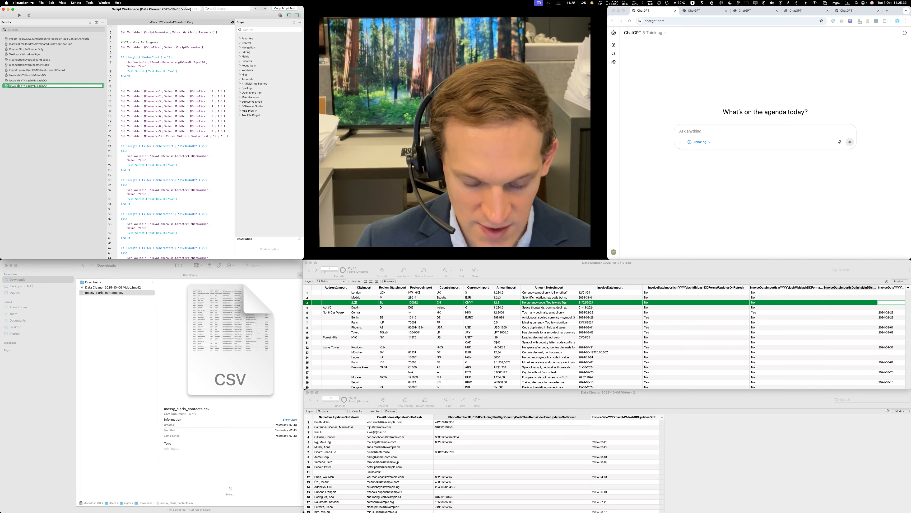
pyautogui.write('slashMM')
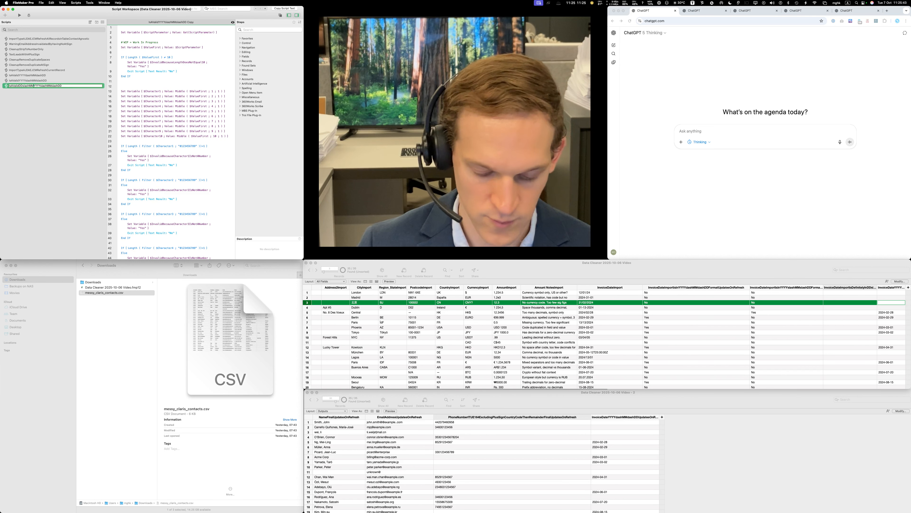
pyautogui.write('slash')
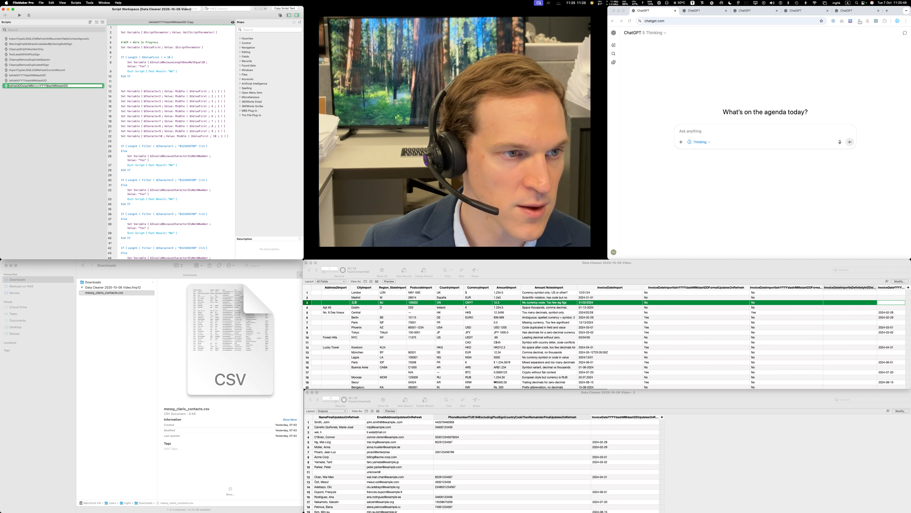
pyautogui.press('shift+super+Right')
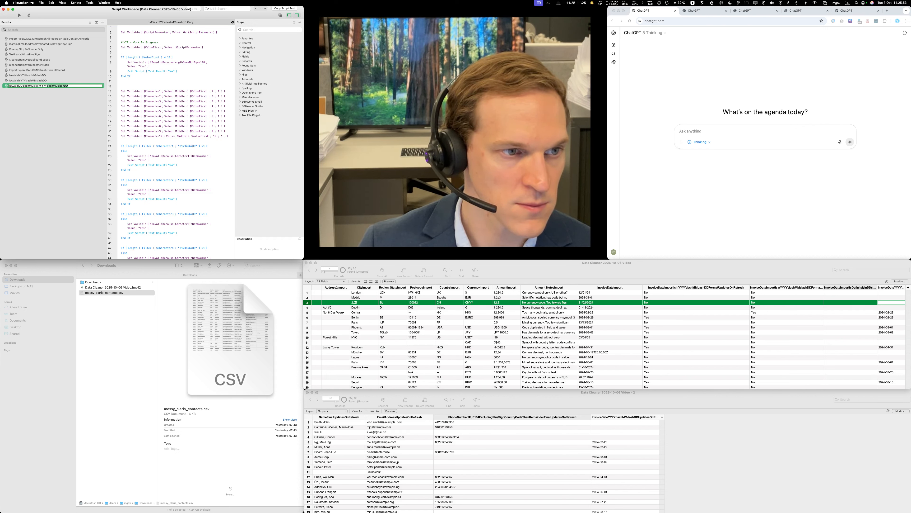
pyautogui.press('BackSpace')
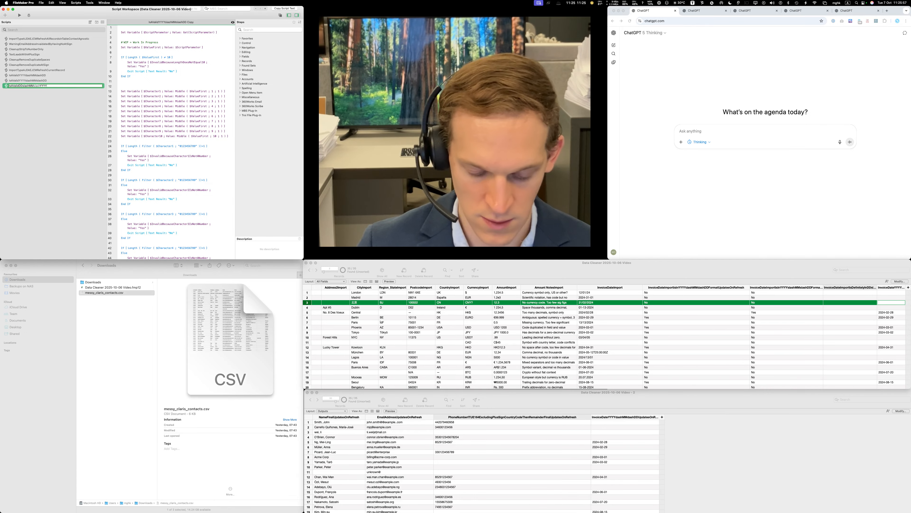
pyautogui.write('Date')
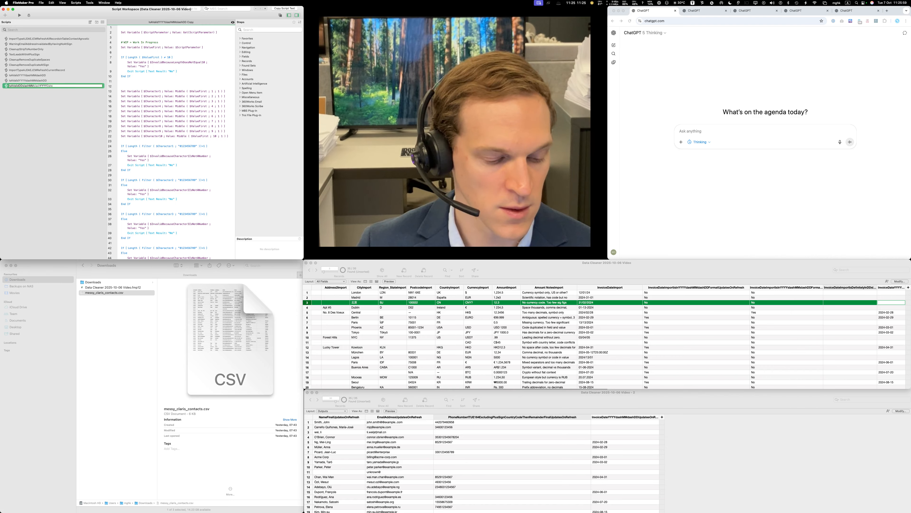
pyautogui.press('Return')
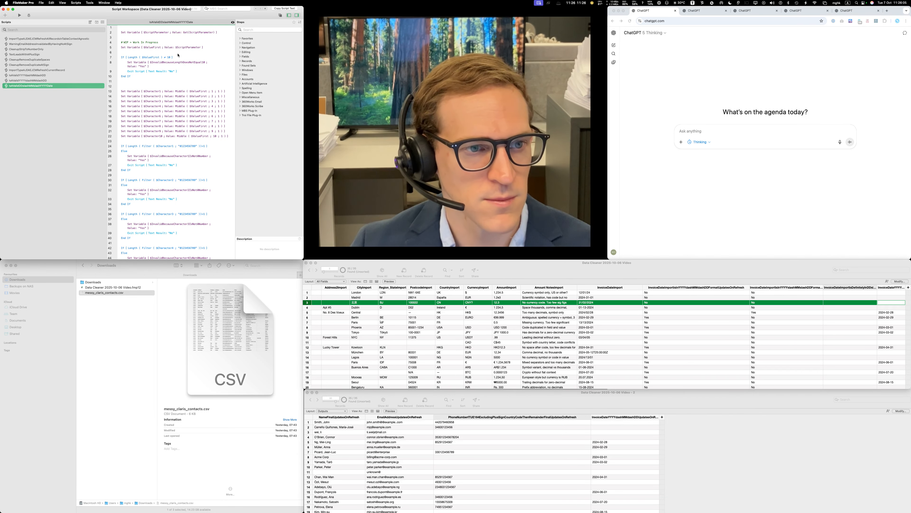
# - Widen the Script Workspace window and delete the extra blank line after the script's length check block
pyautogui.click(172, 42)
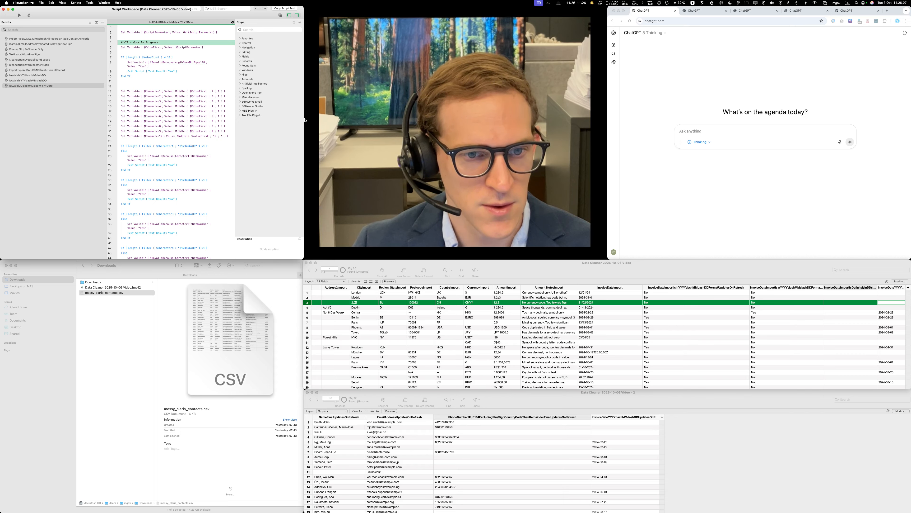
pyautogui.moveTo(304, 119); pyautogui.dragTo(396, 120)
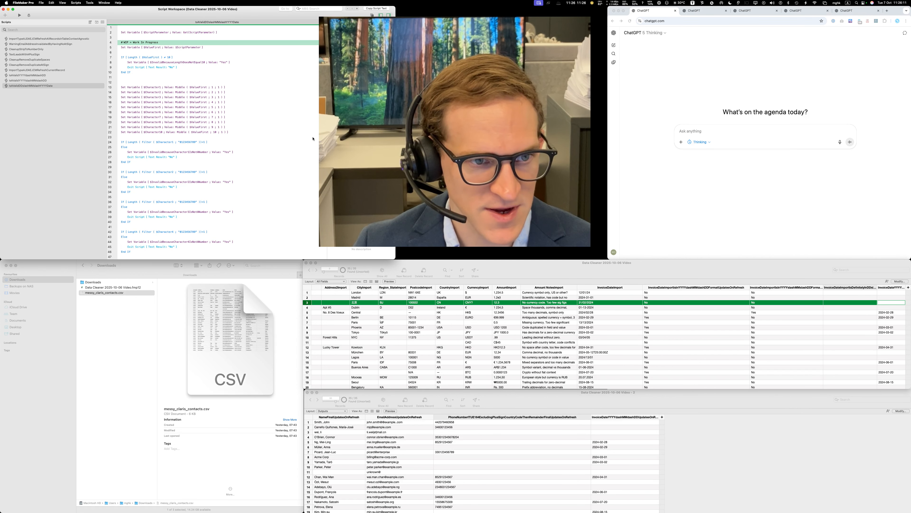
pyautogui.click(183, 78)
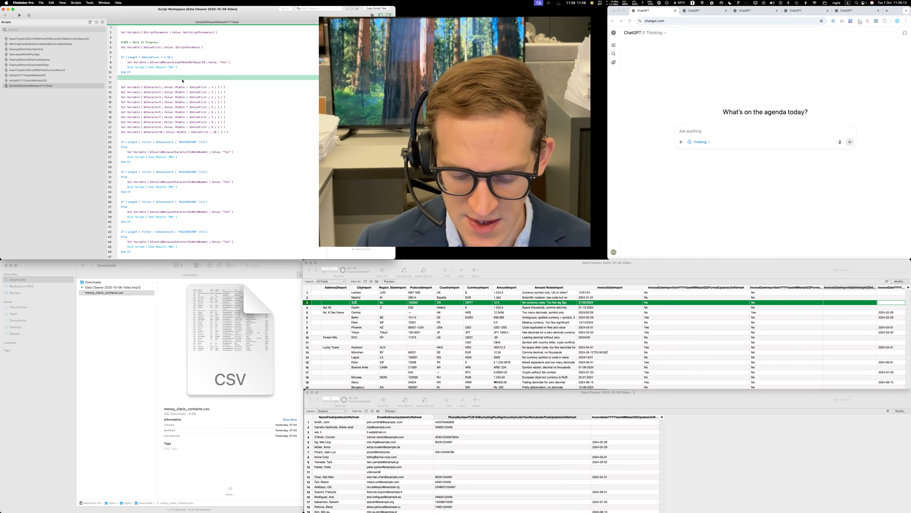
pyautogui.press('BackSpace')
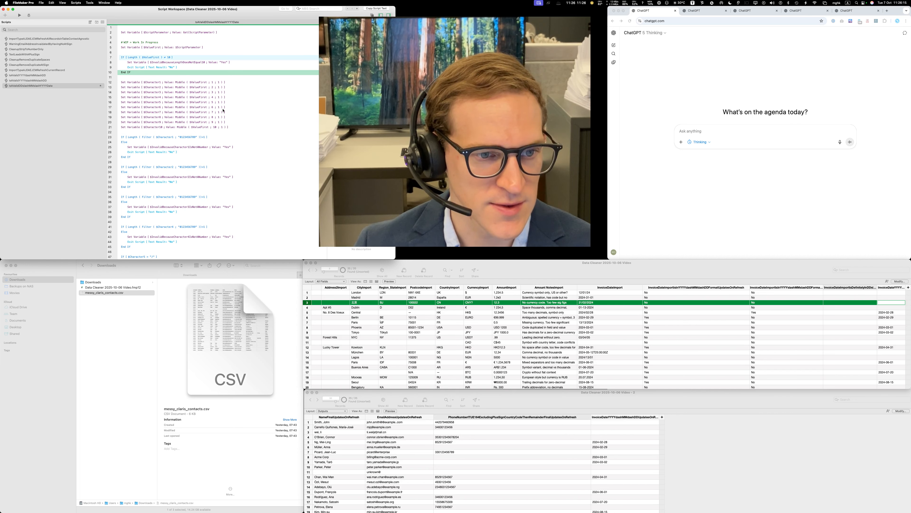
pyautogui.scroll(-10, 189, 162)
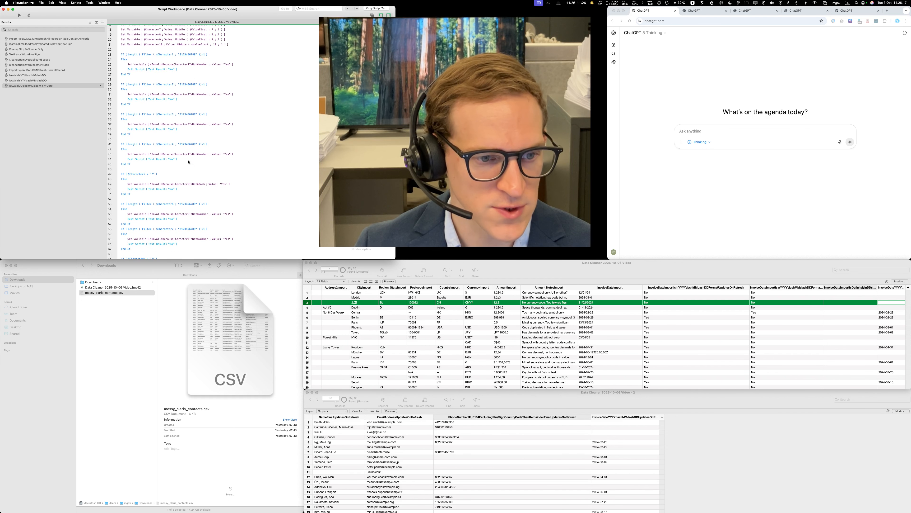
pyautogui.scroll(5, 188, 160)
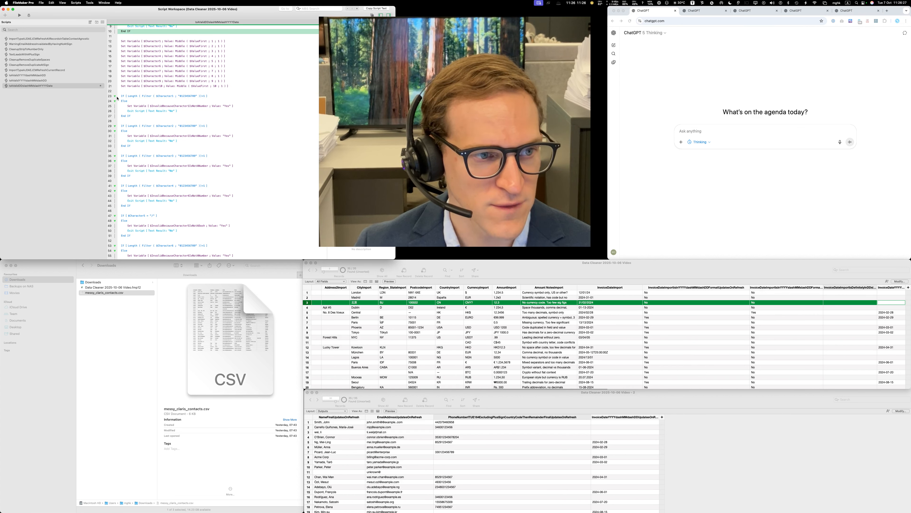
# - Restrict the allowed digits in the first character's Filter condition to 0123 in the DD/MM/YYYY validation script
pyautogui.click(266, 97)
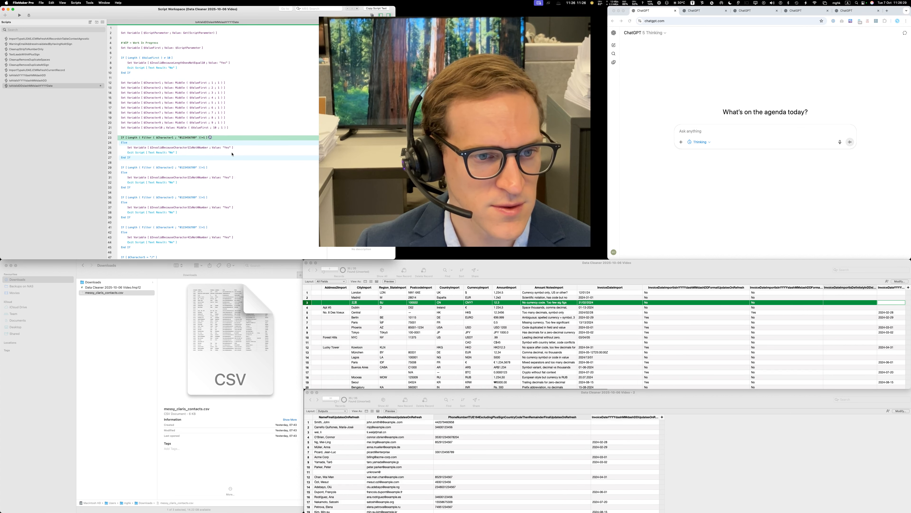
pyautogui.scroll(-1, 190, 110)
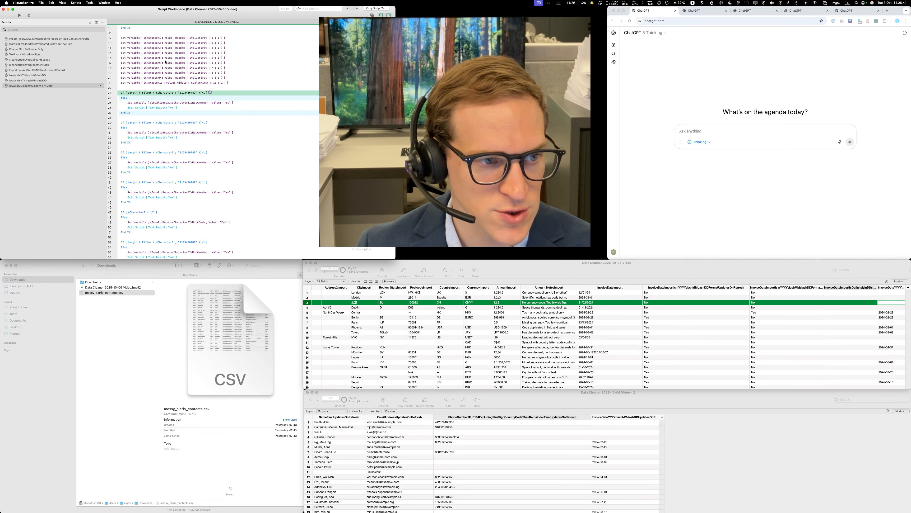
pyautogui.click(196, 93)
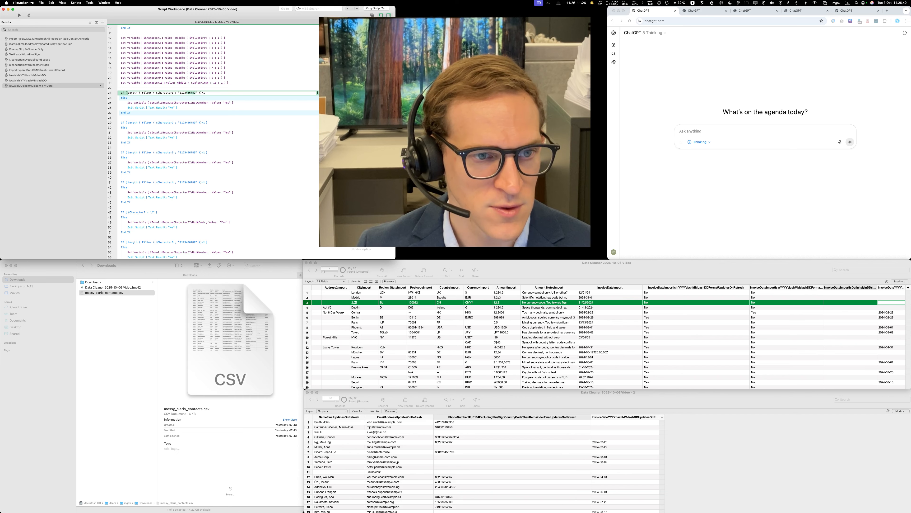
pyautogui.press('BackSpace')
pyautogui.press('BackSpace')
pyautogui.press('BackSpace')
pyautogui.press('BackSpace')
pyautogui.press('BackSpace')
pyautogui.press('BackSpace')
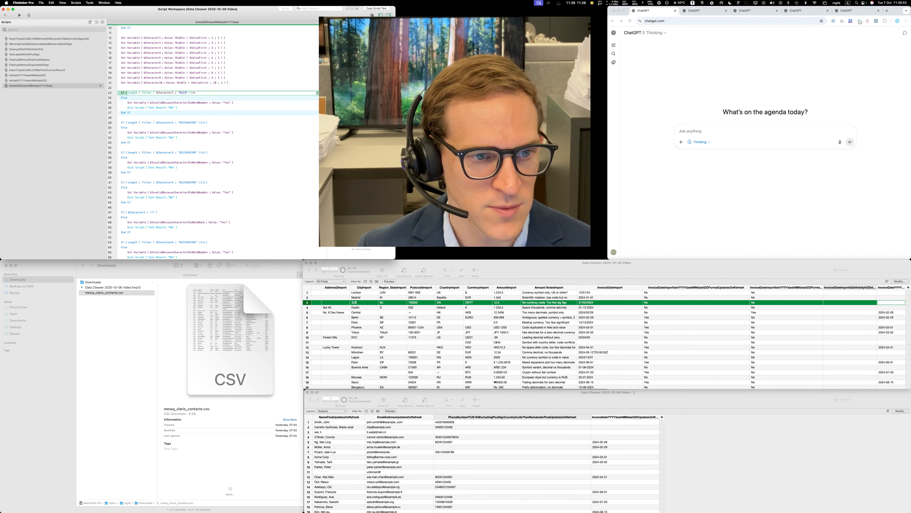
pyautogui.press('Return')
# - Rename the invalid-flag variable in the first character's check to reflect its reduced set of allowed digits
pyautogui.click(193, 102)
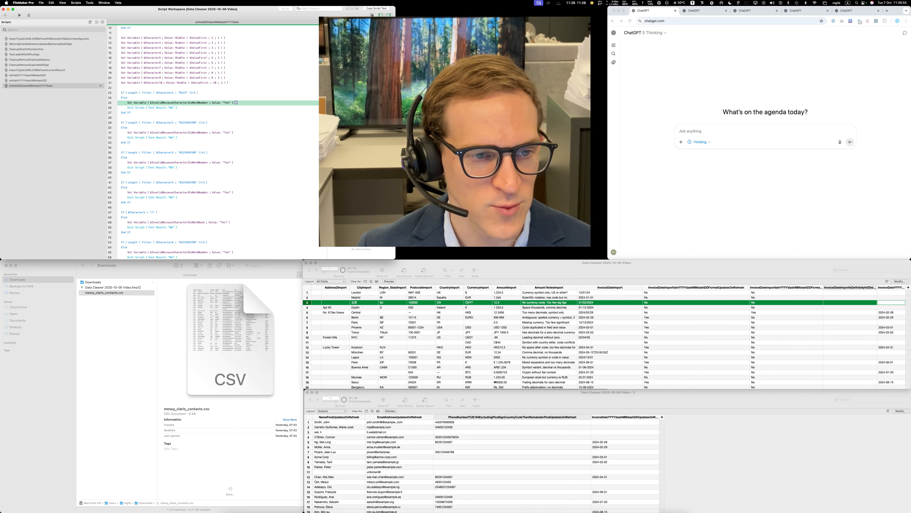
pyautogui.click(236, 103)
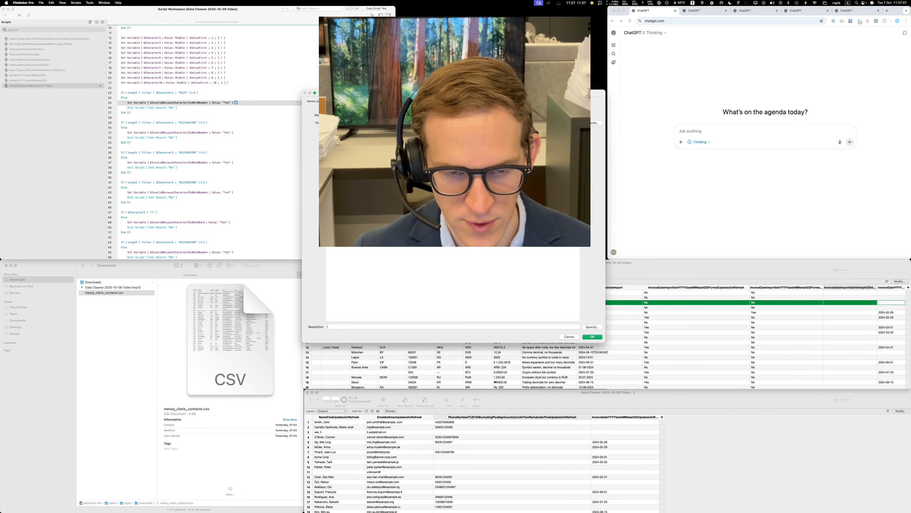
pyautogui.press('Return')
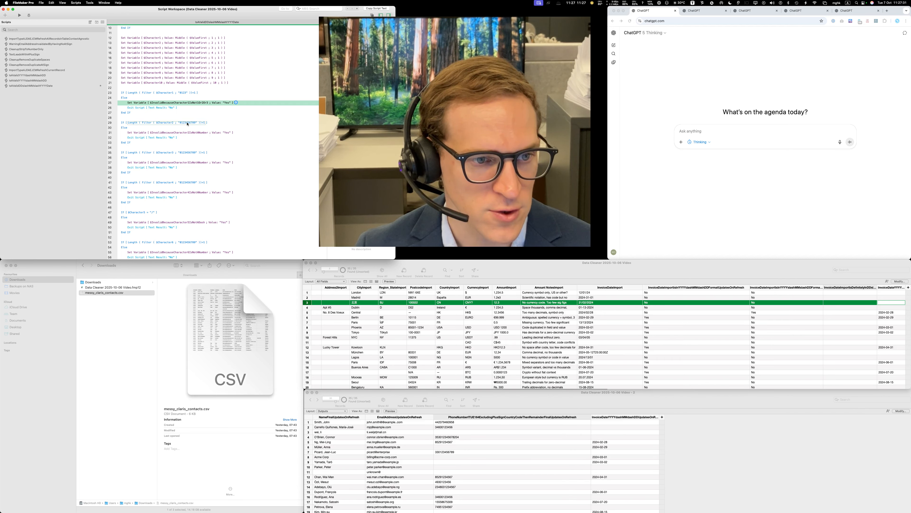
# - Replace the digits in the third character's Filter condition with a slash "/", leaving the second character's number check as it is
pyautogui.press('Down')
pyautogui.press('Down')
pyautogui.press('Down')
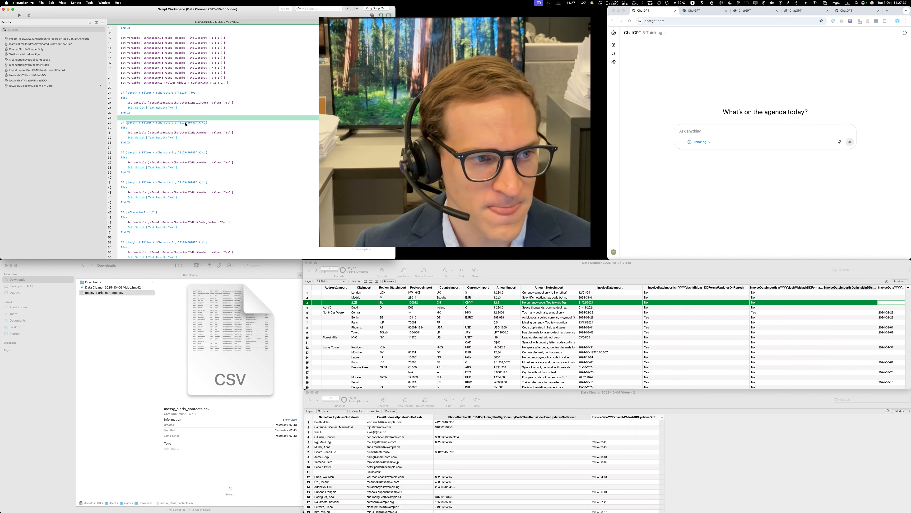
pyautogui.click(234, 123)
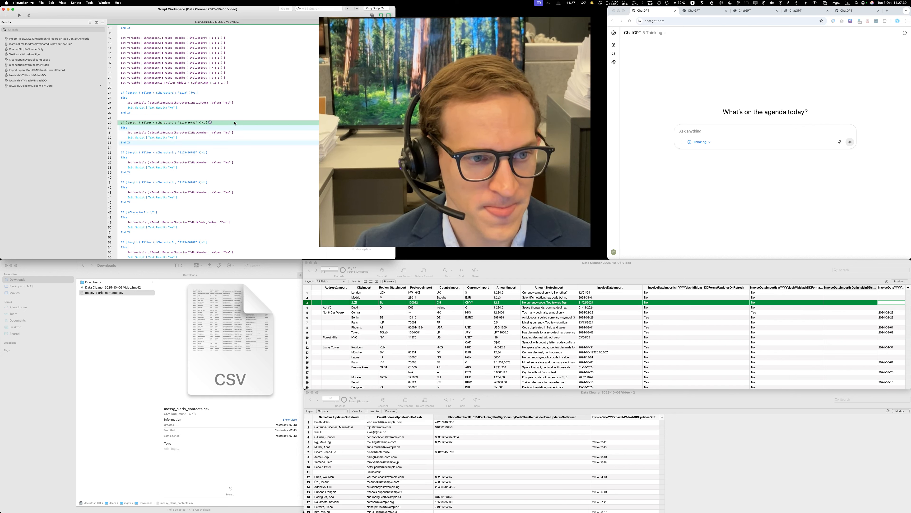
pyautogui.press('Down')
pyautogui.press('Down')
pyautogui.press('Down')
pyautogui.press('Down')
pyautogui.press('Down')
pyautogui.press('Down')
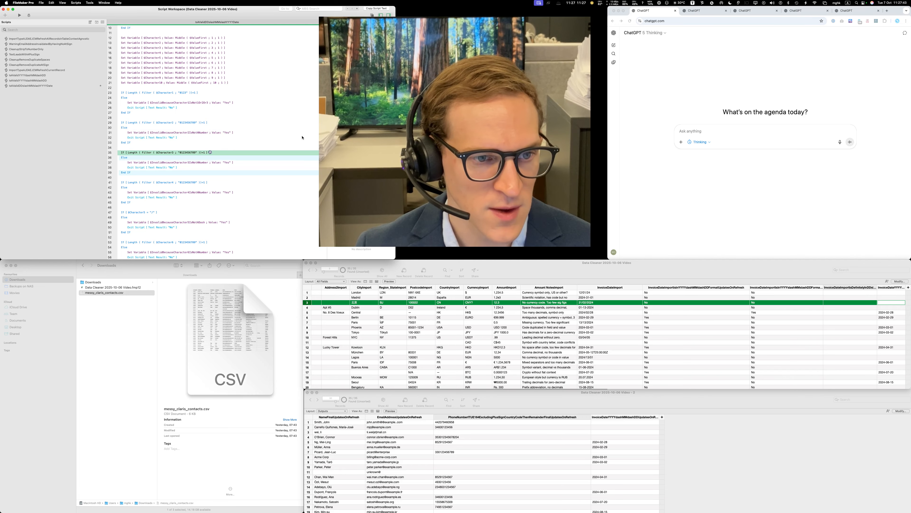
pyautogui.doubleClick(188, 152)
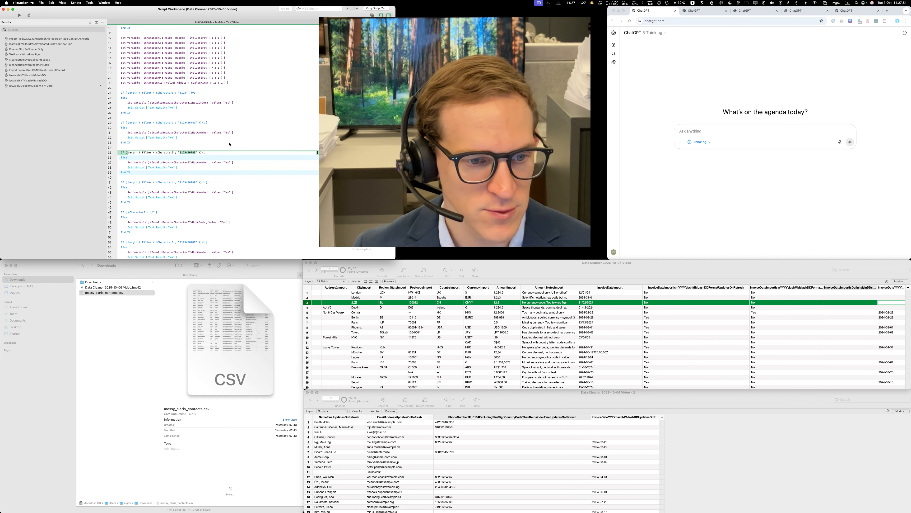
pyautogui.scroll(-8, 229, 145)
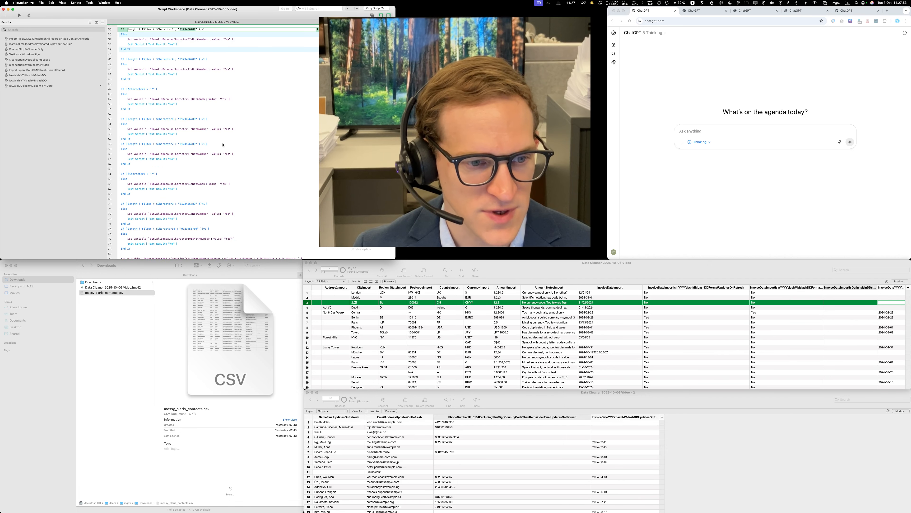
pyautogui.scroll(-4, 217, 155)
pyautogui.scroll(3, 213, 151)
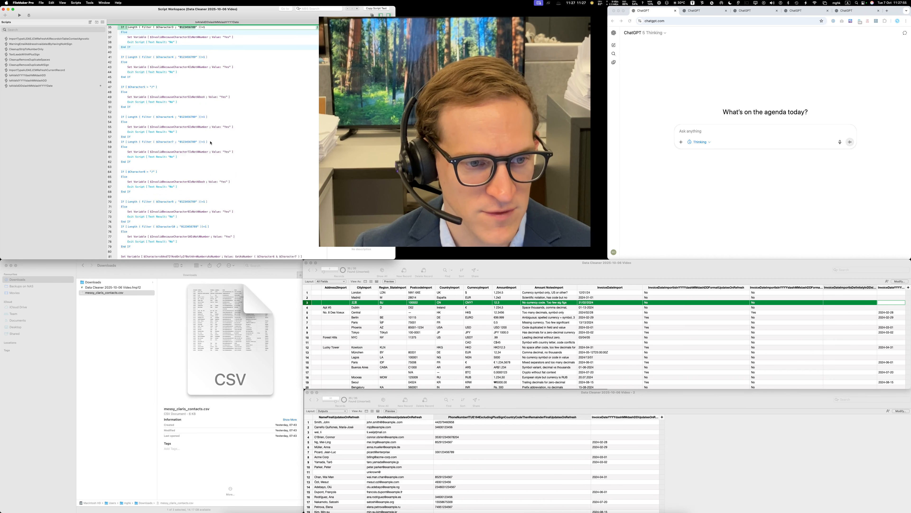
pyautogui.scroll(8, 210, 143)
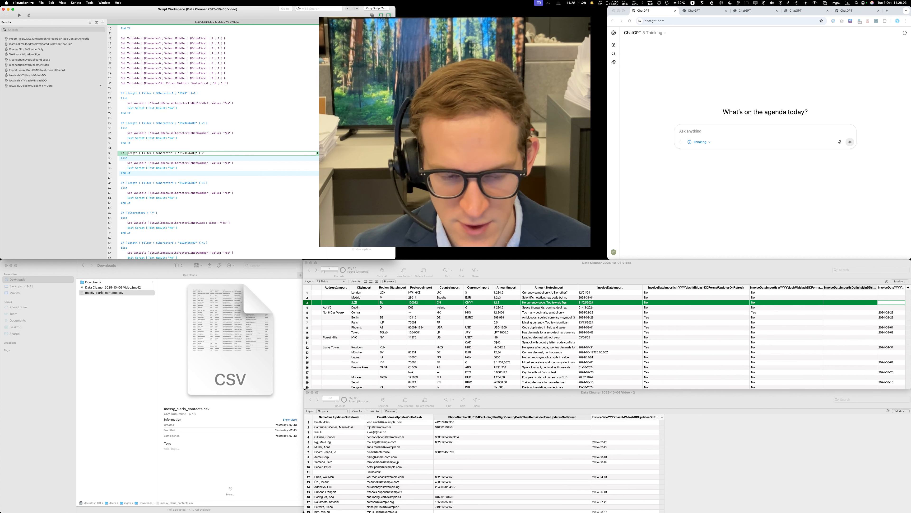
pyautogui.press('BackSpace')
pyautogui.press('BackSpace')
pyautogui.press('BackSpace')
pyautogui.press('BackSpace')
pyautogui.press('BackSpace')
pyautogui.press('BackSpace')
pyautogui.press('BackSpace')
pyautogui.press('BackSpace')
pyautogui.press('BackSpace')
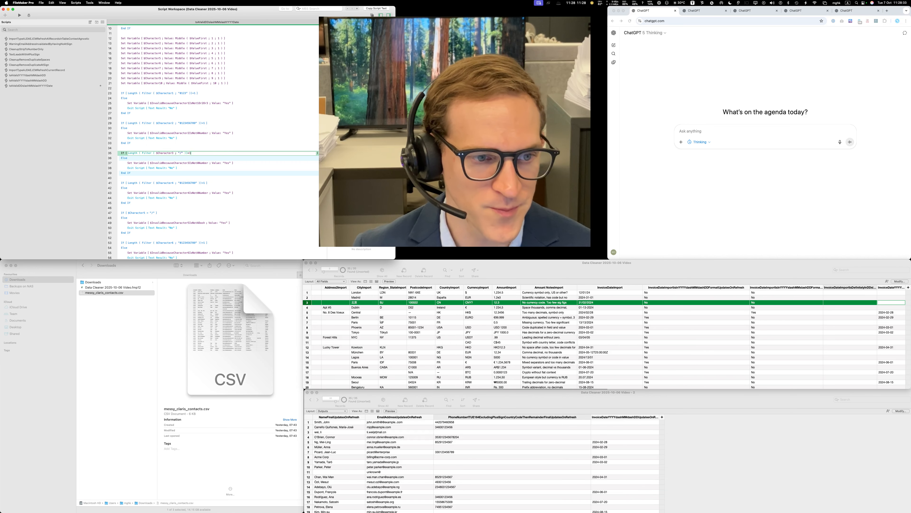
pyautogui.click(257, 129)
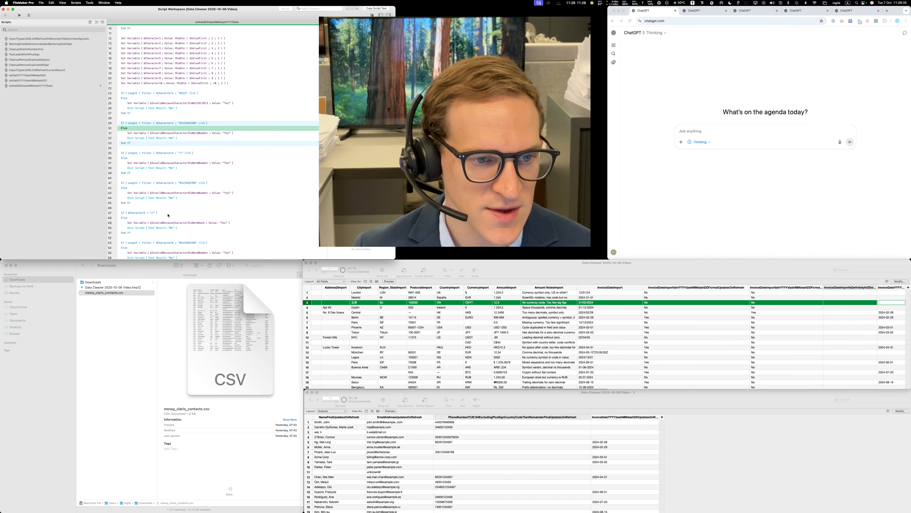
# - Restrict the allowed digits in the fourth character's Filter condition to 01
pyautogui.click(162, 152)
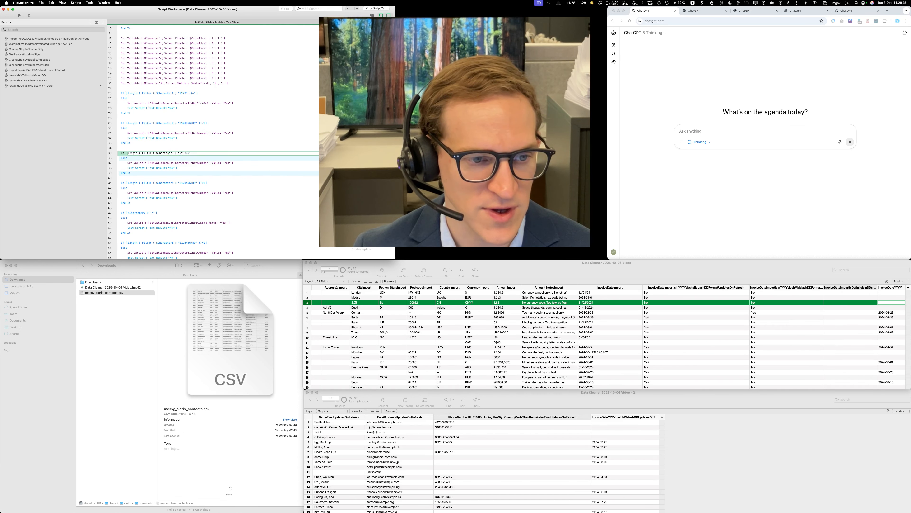
pyautogui.click(176, 184)
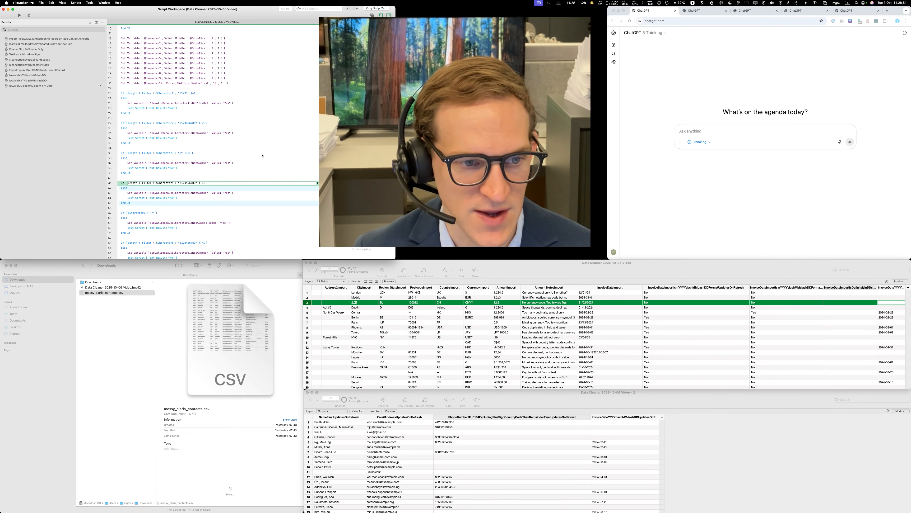
pyautogui.press('BackSpace')
pyautogui.press('BackSpace')
pyautogui.press('BackSpace')
pyautogui.press('BackSpace')
pyautogui.press('BackSpace')
pyautogui.press('BackSpace')
pyautogui.press('BackSpace')
pyautogui.press('BackSpace')
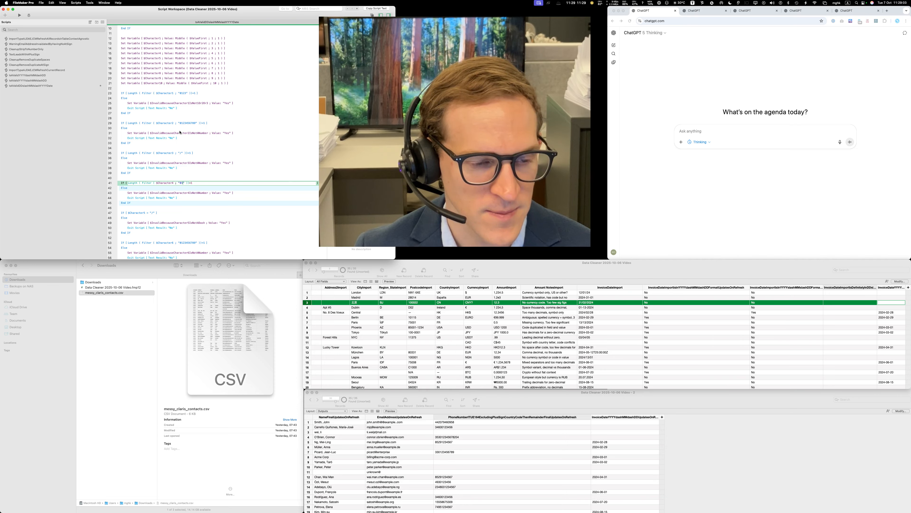
pyautogui.click(247, 129)
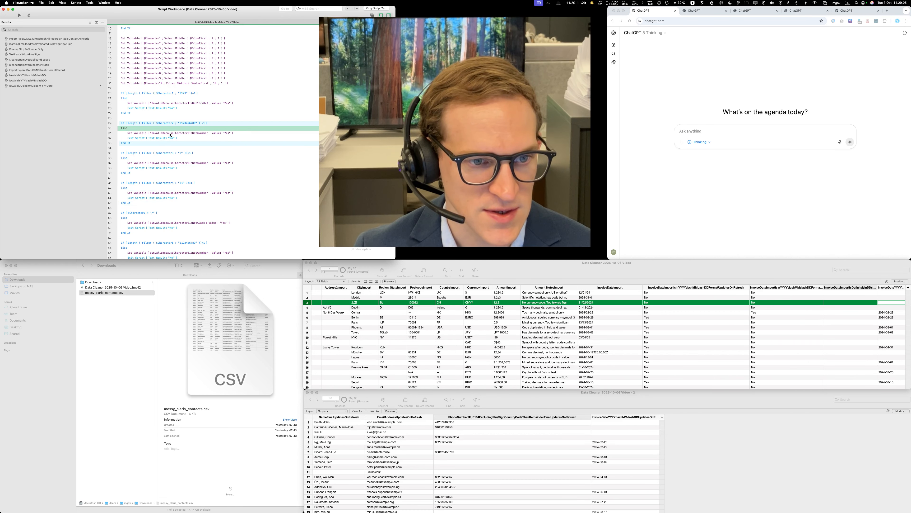
# - Rename the invalid-flag variable in the third character's check so its name ends in IsNotSlash
pyautogui.doubleClick(188, 134)
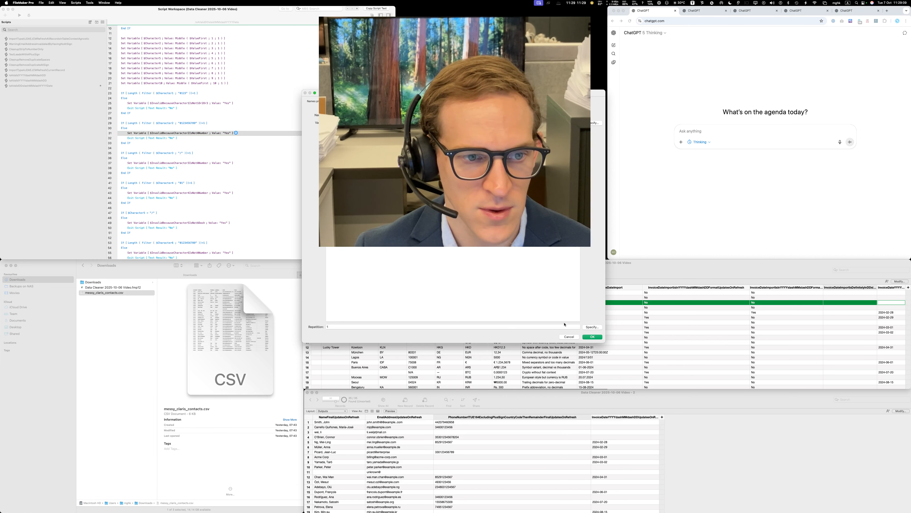
pyautogui.click(569, 337)
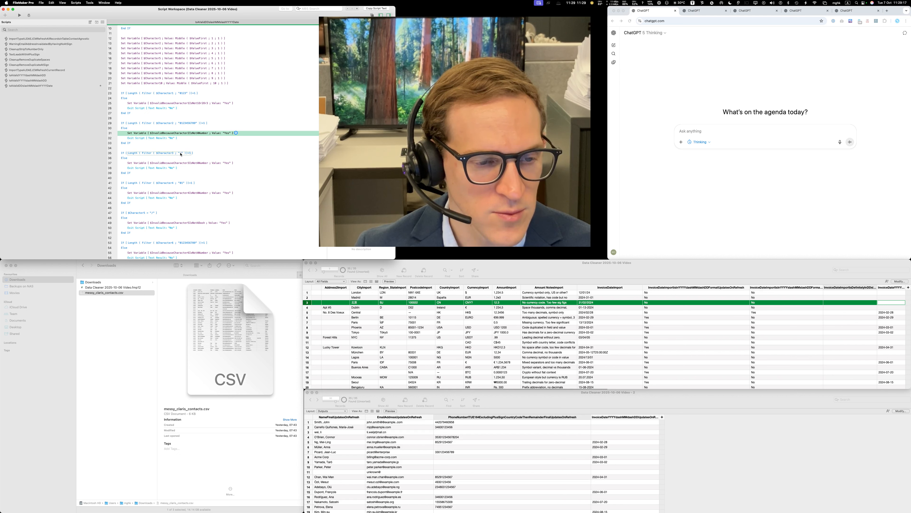
pyautogui.doubleClick(180, 162)
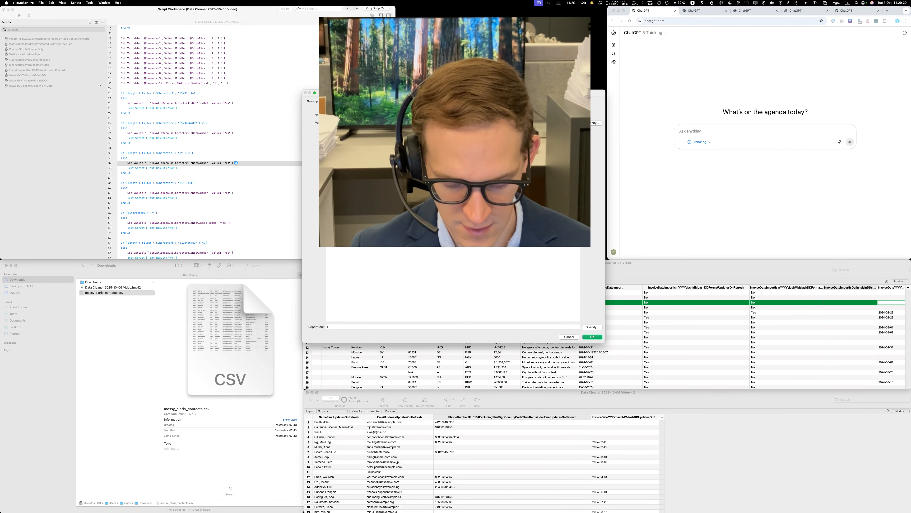
pyautogui.press('Return')
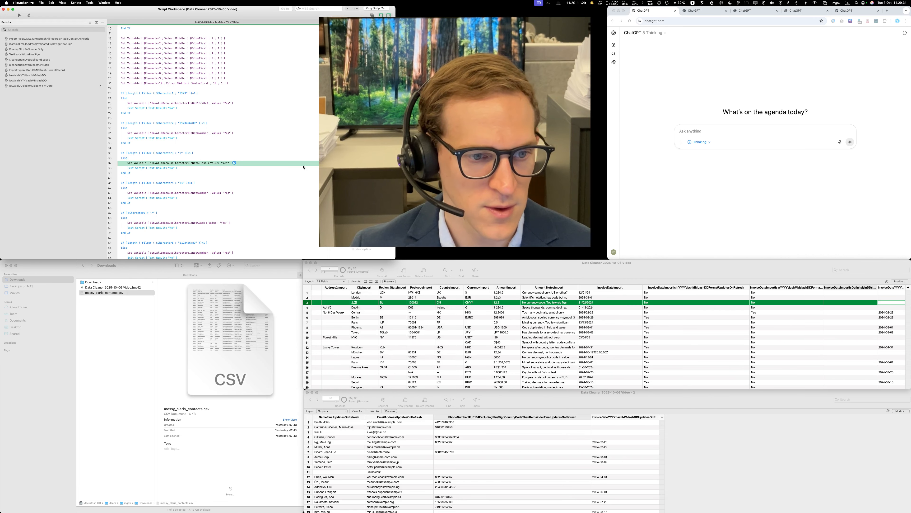
# - Rename the fourth character's invalid-flag variable to end in IsNot0Or1 and select the fifth character's If step
pyautogui.doubleClick(190, 194)
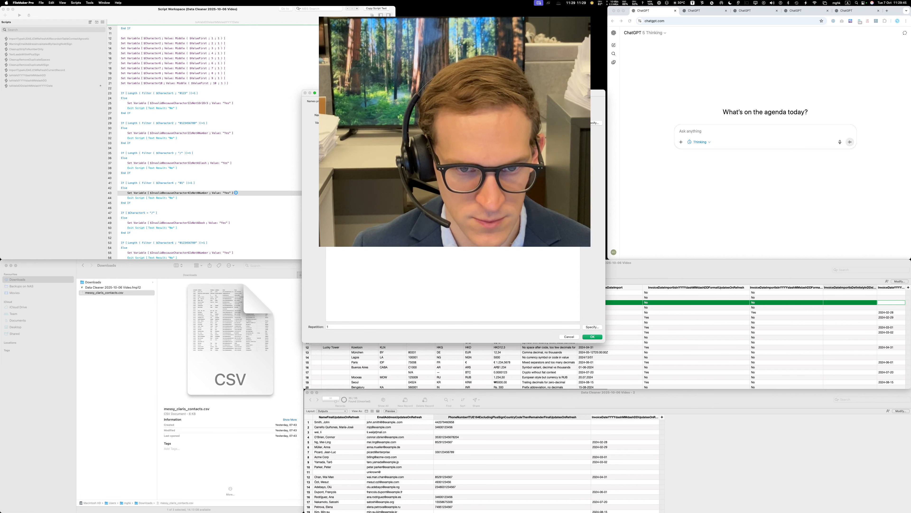
pyautogui.press('Return')
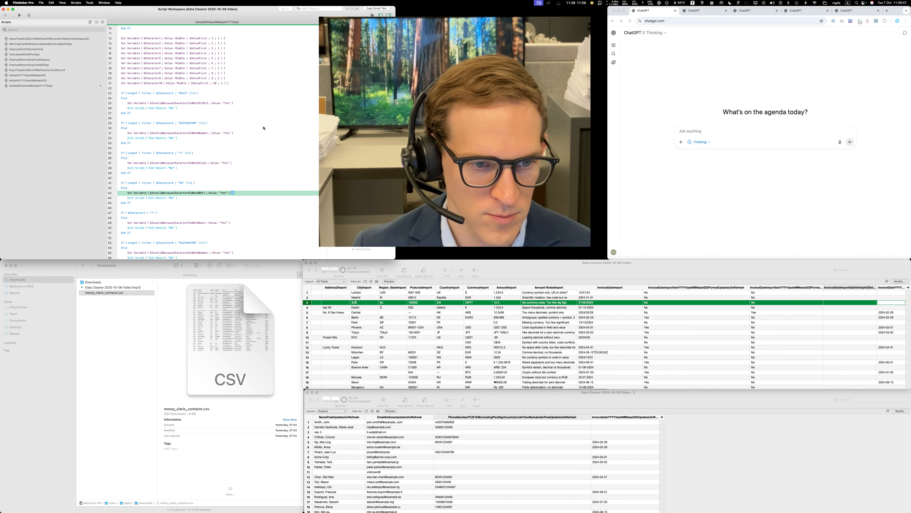
pyautogui.press('Down')
pyautogui.press('Down')
pyautogui.press('Down')
pyautogui.press('Down')
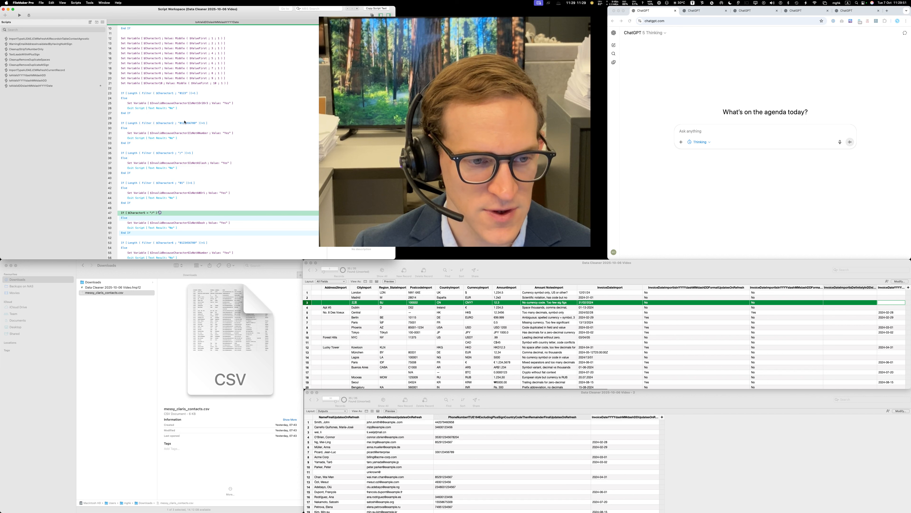
# - Switch to Notes and number the character positions beside the DD/MM/YYYY format line
pyautogui.press('super+Tab')
pyautogui.press('super+Tab')
pyautogui.press('super+Tab')
pyautogui.press('super+Tab')
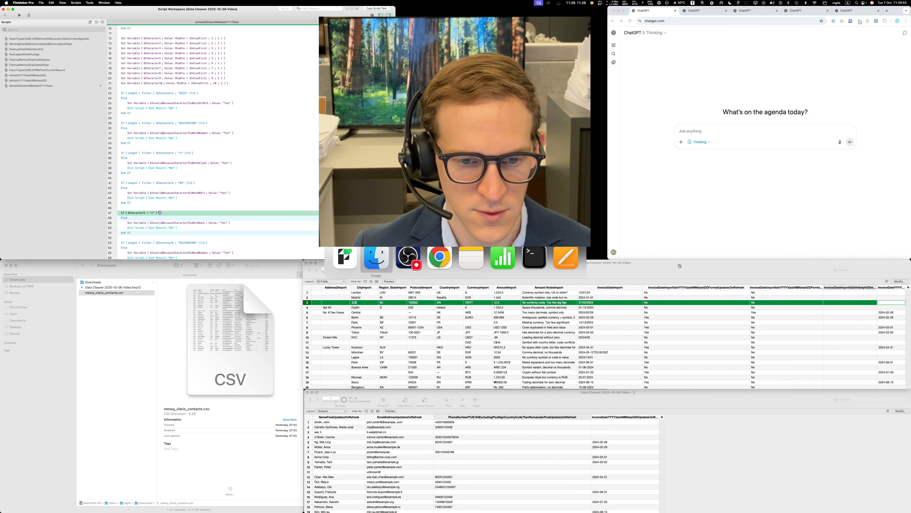
pyautogui.click(700, 489)
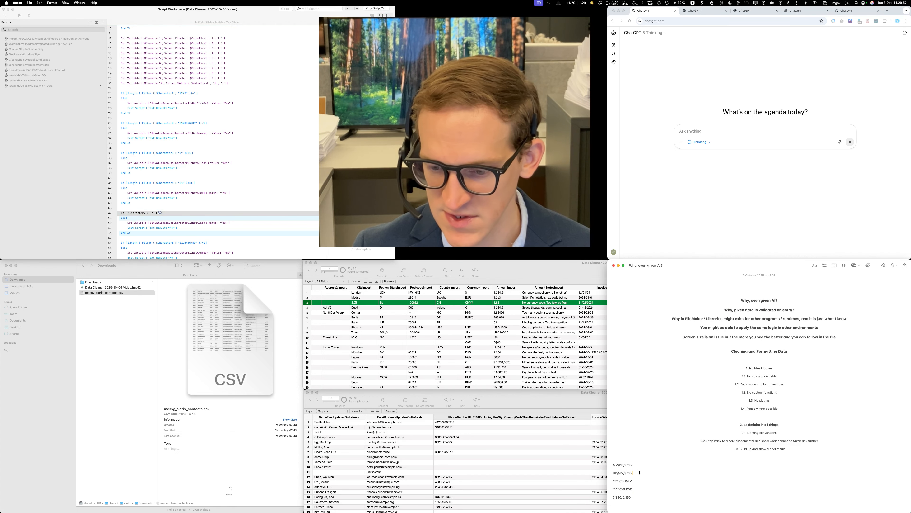
pyautogui.moveTo(633, 473); pyautogui.dragTo(610, 474)
pyautogui.click(684, 473)
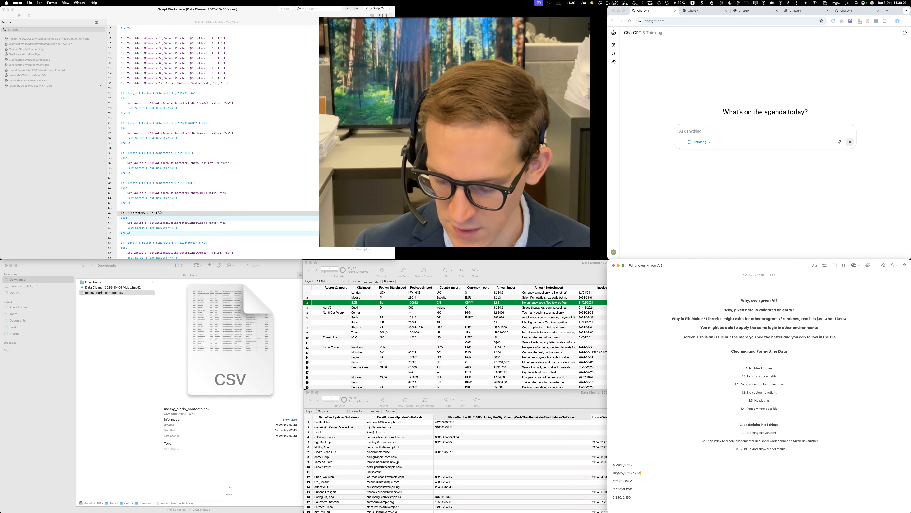
pyautogui.press('BackSpace')
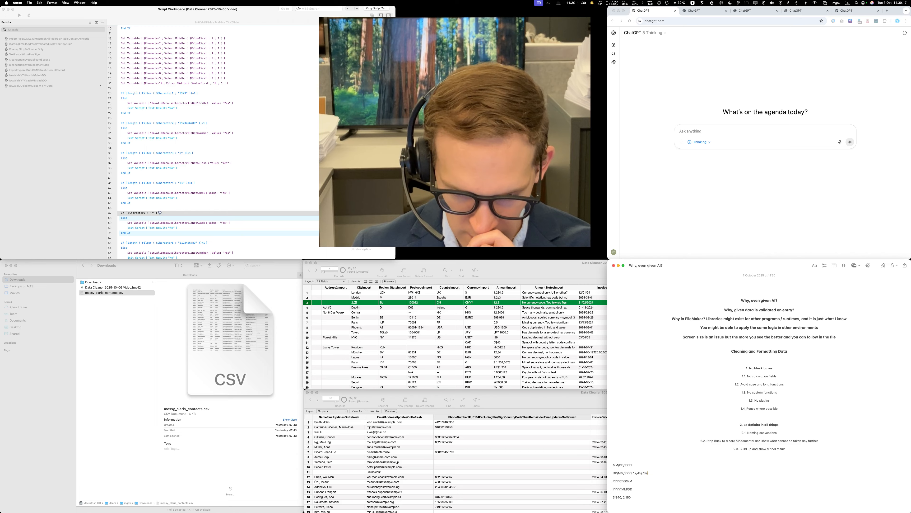
pyautogui.write('0')
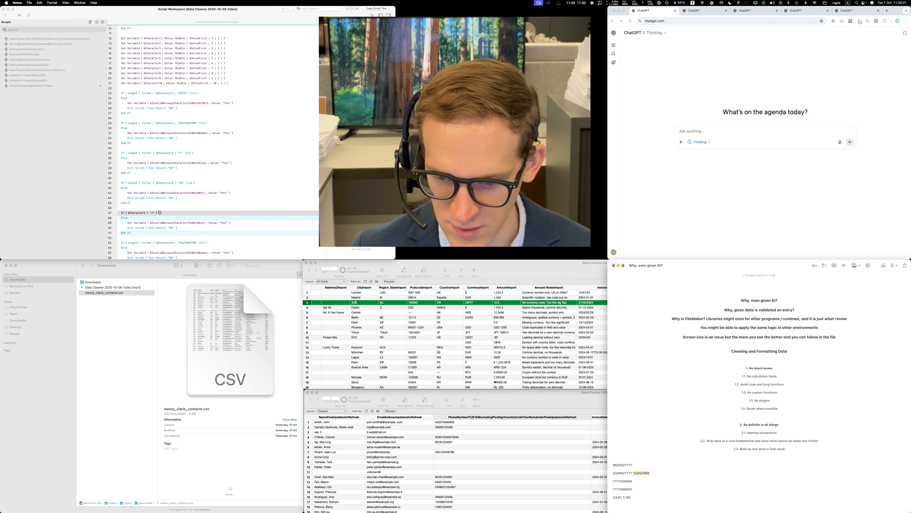
# - Put the position numbers on a line beneath DD/MM/YYYY for comparison, delete them, and return to the FileMaker Script Workspace
pyautogui.press('BackSpace')
pyautogui.press('Return')
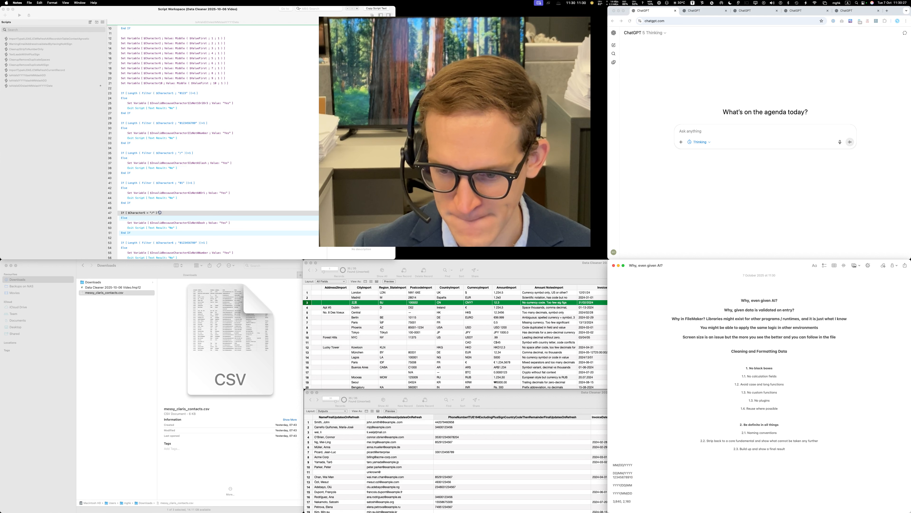
pyautogui.hotkey('shift', 'Up')
pyautogui.press('BackSpace')
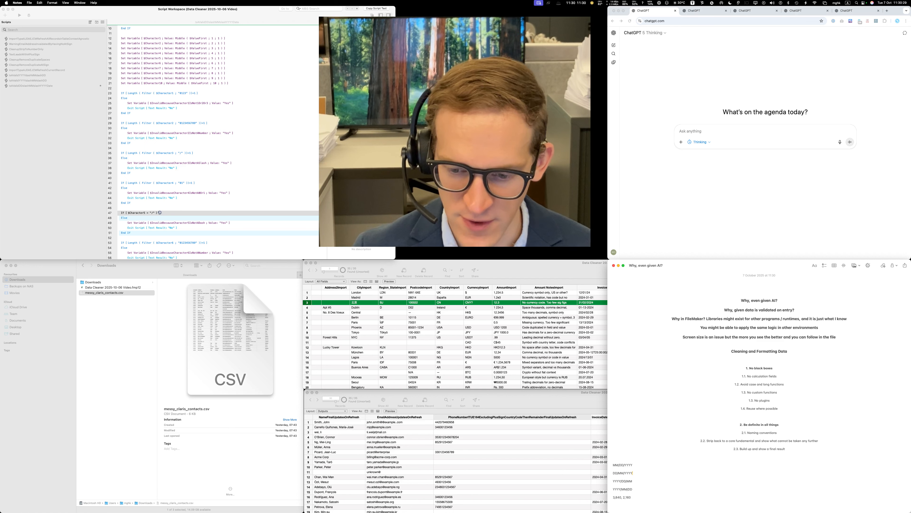
pyautogui.click(260, 199)
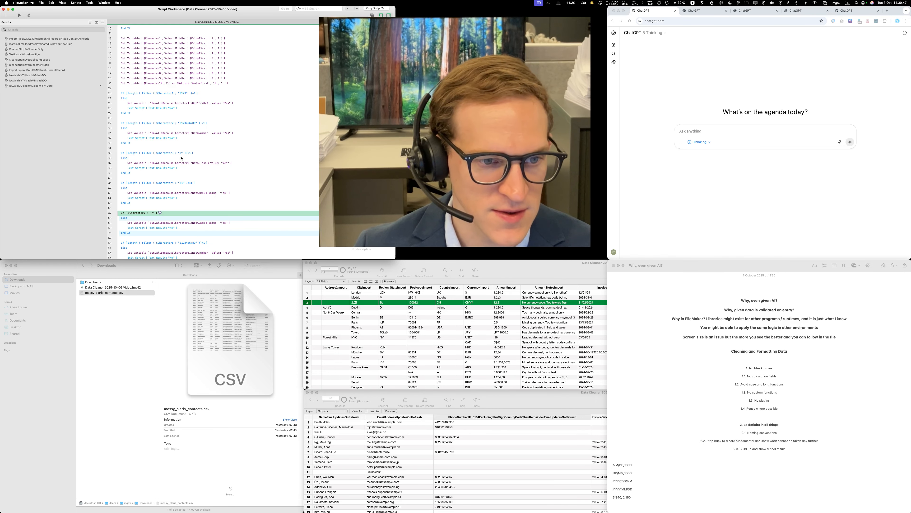
# - Copy the second character's digit-filter condition into the fifth character's If step and rename that check's invalid-flag variable to end in Number
pyautogui.click(186, 123)
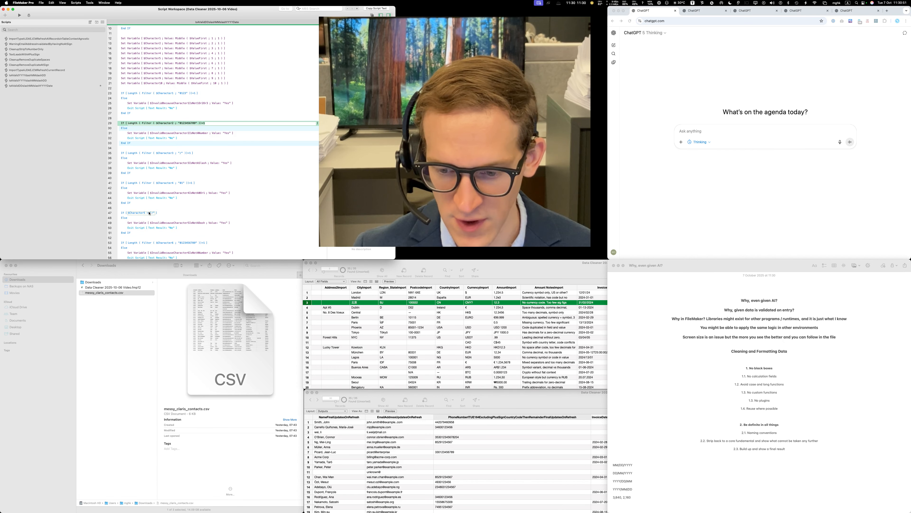
pyautogui.click(732, 473)
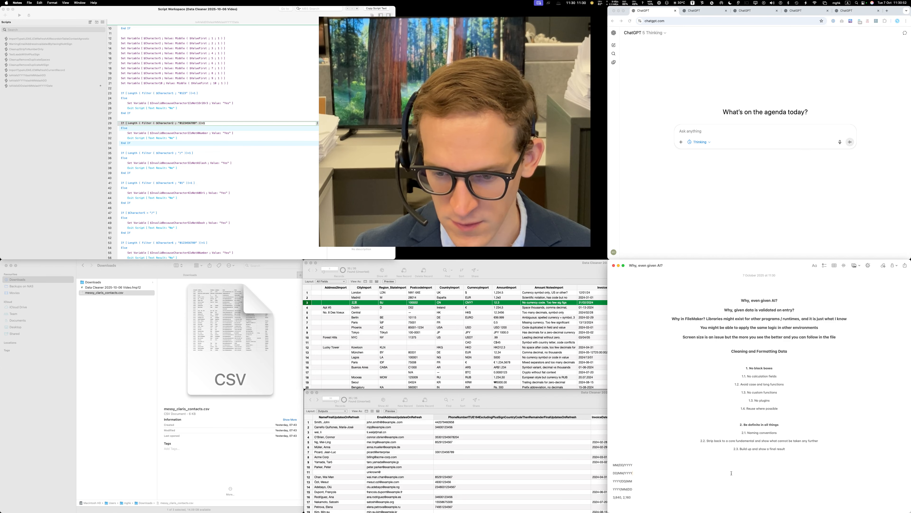
pyautogui.doubleClick(615, 474)
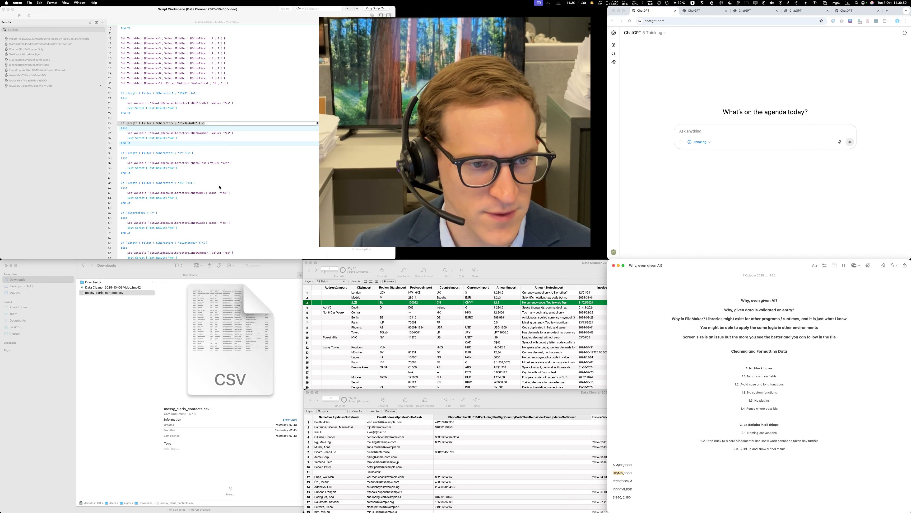
pyautogui.click(158, 213)
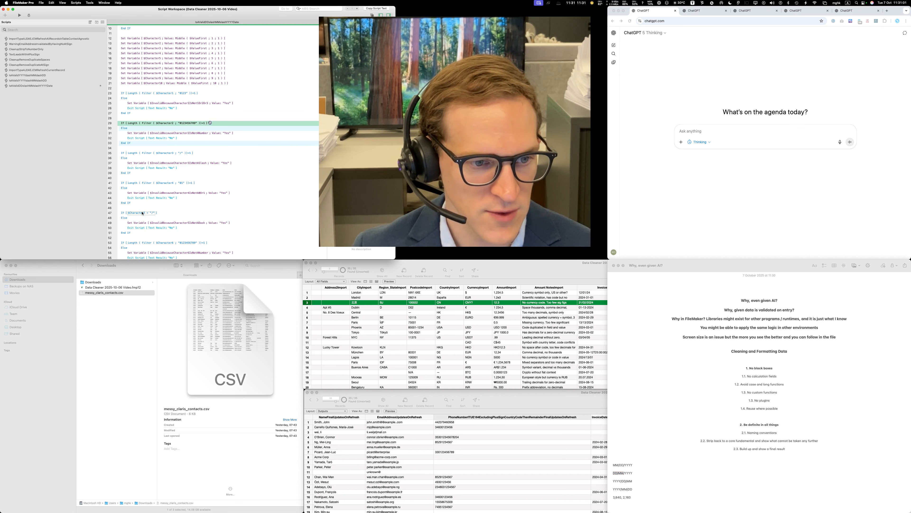
pyautogui.click(143, 212)
pyautogui.press('super+v')
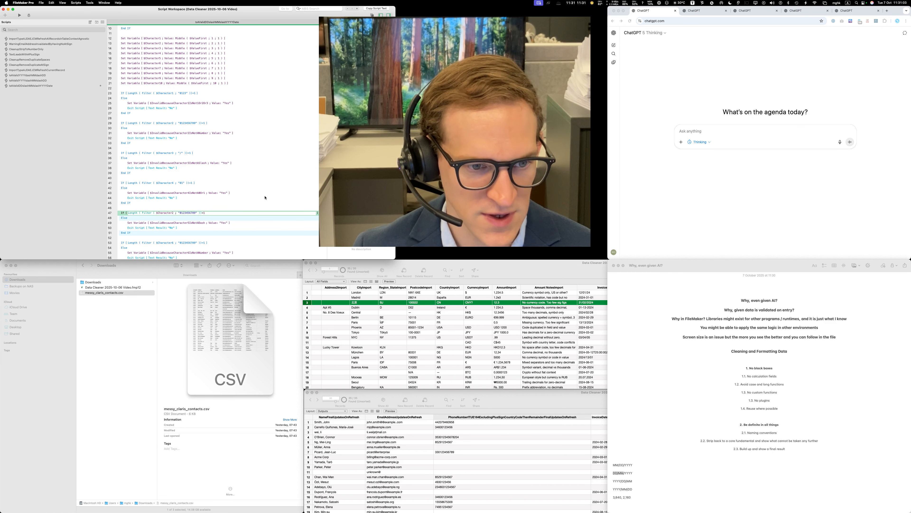
pyautogui.click(265, 198)
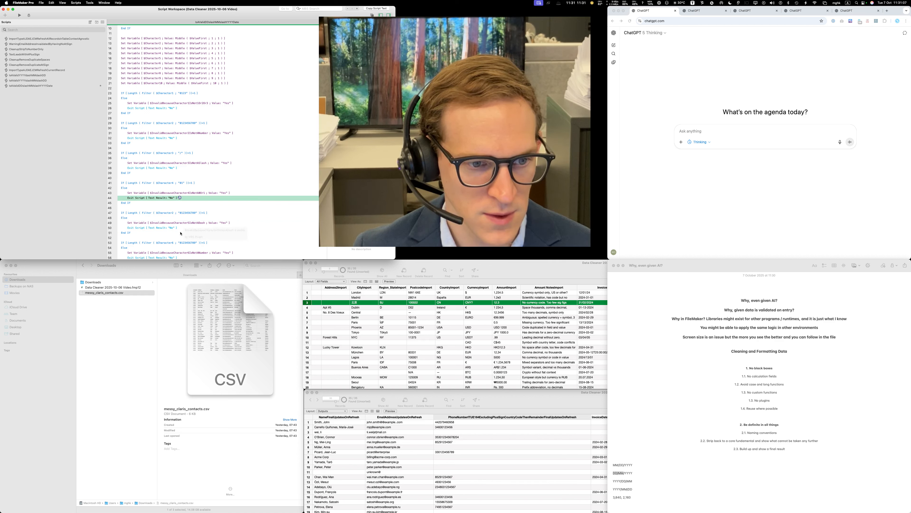
pyautogui.doubleClick(185, 223)
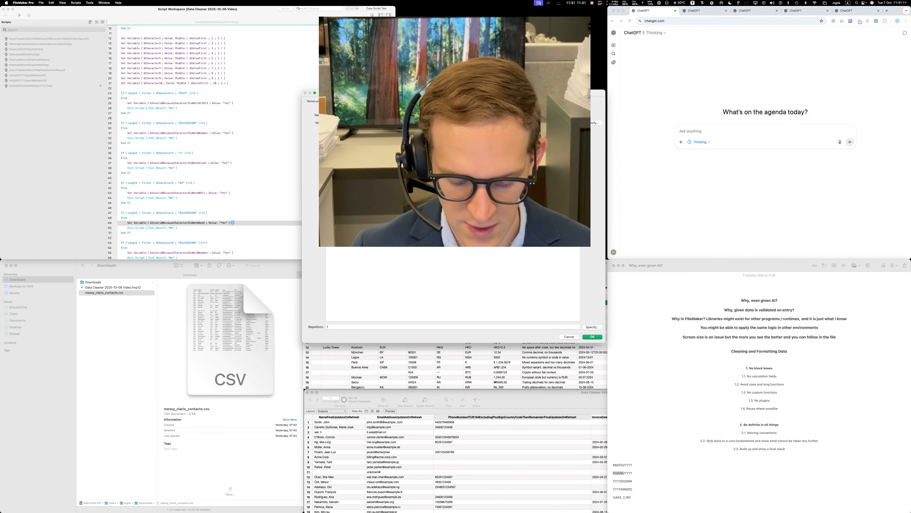
pyautogui.press('Return')
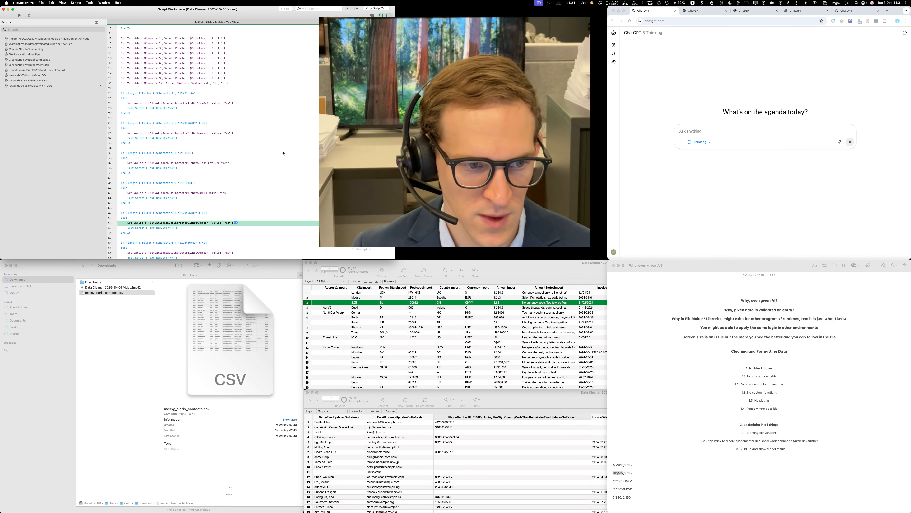
# - Copy the third character's slash-filter condition into the sixth character's If step and rename that check's invalid-flag variable to end in Slash
pyautogui.scroll(-2, 209, 247)
pyautogui.scroll(-3, 208, 247)
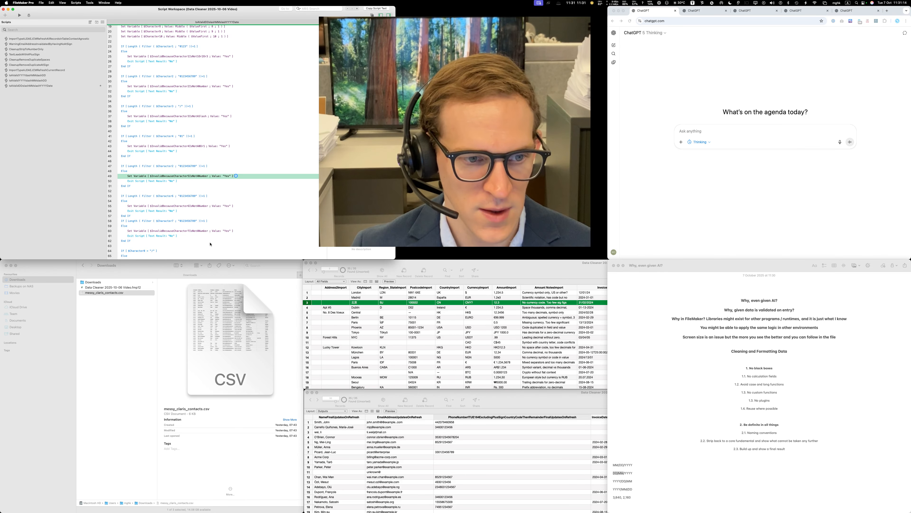
pyautogui.click(690, 423)
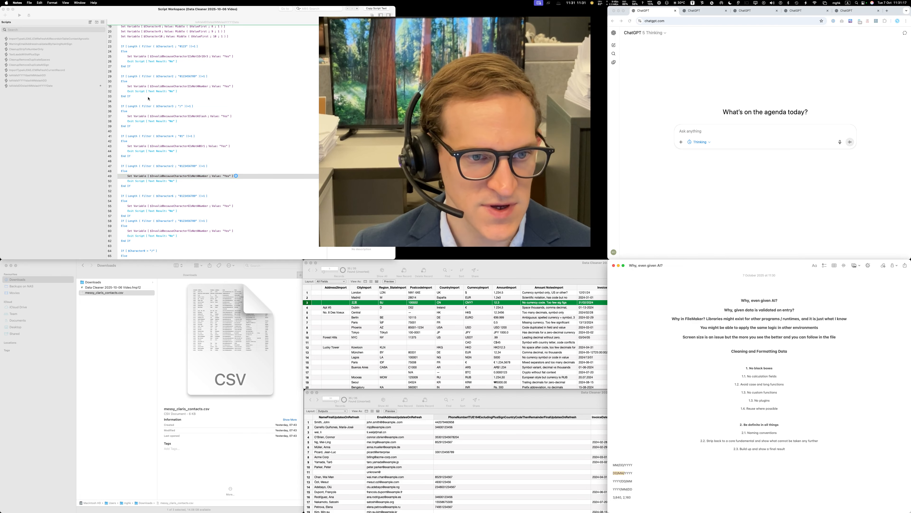
pyautogui.click(169, 107)
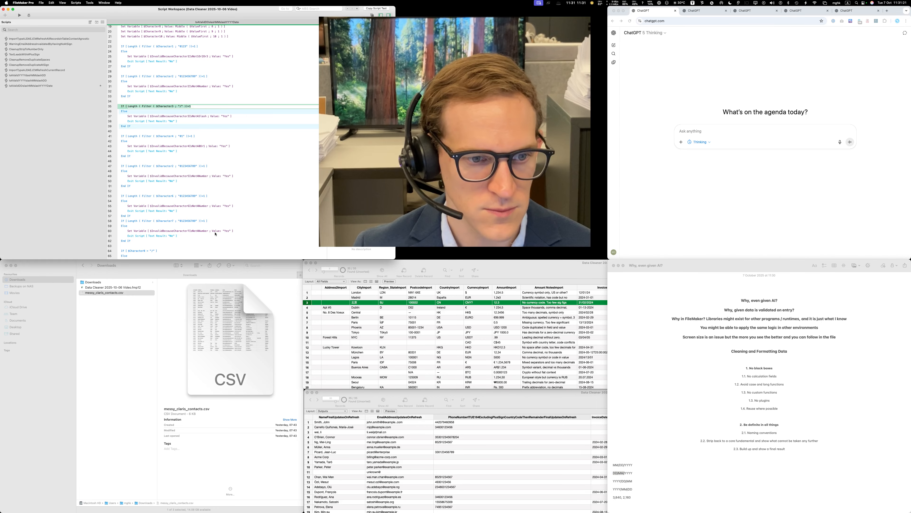
pyautogui.click(176, 197)
pyautogui.write('Length ( Filter ( $Character3 ; "/" ))=1')
pyautogui.click(221, 182)
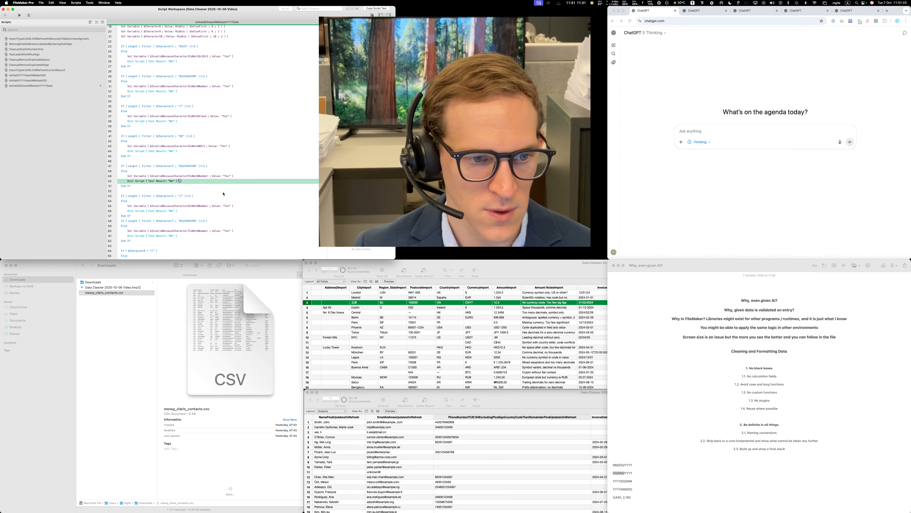
pyautogui.doubleClick(196, 207)
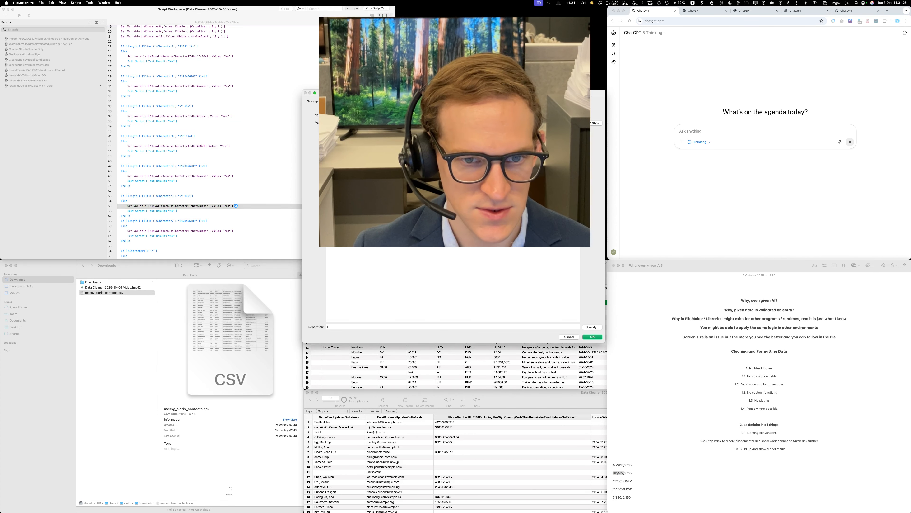
pyautogui.press('Return')
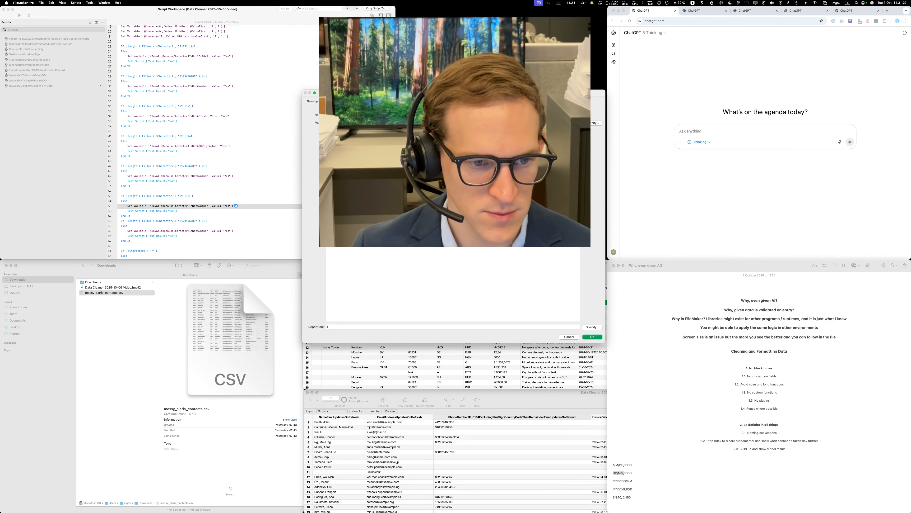
pyautogui.click(634, 381)
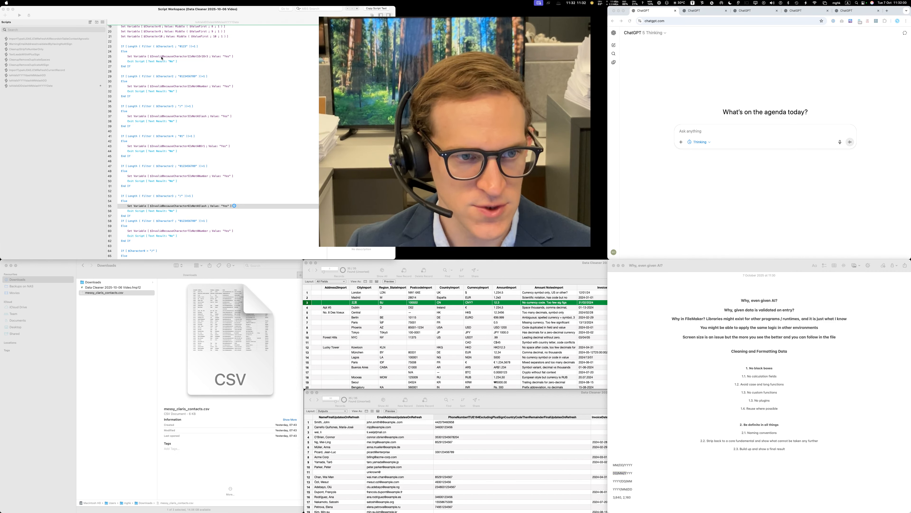
# - Correct the variable references in the two pasted If conditions to $Character5 in the fifth check and $Character6 in the sixth
pyautogui.click(174, 167)
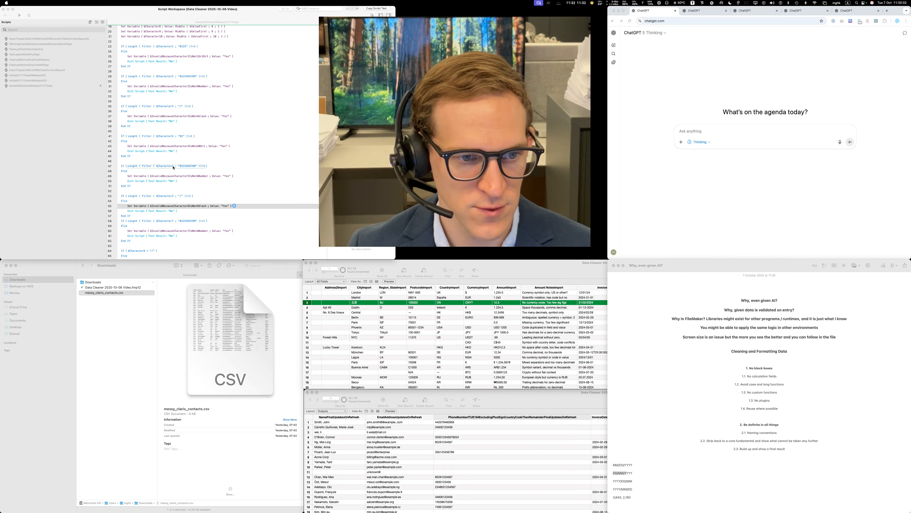
pyautogui.press('BackSpace')
pyautogui.write('5')
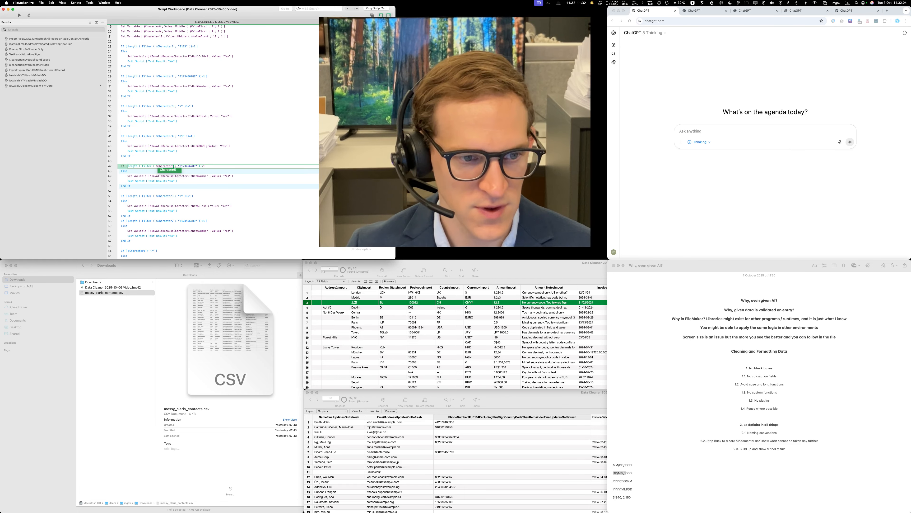
pyautogui.click(175, 197)
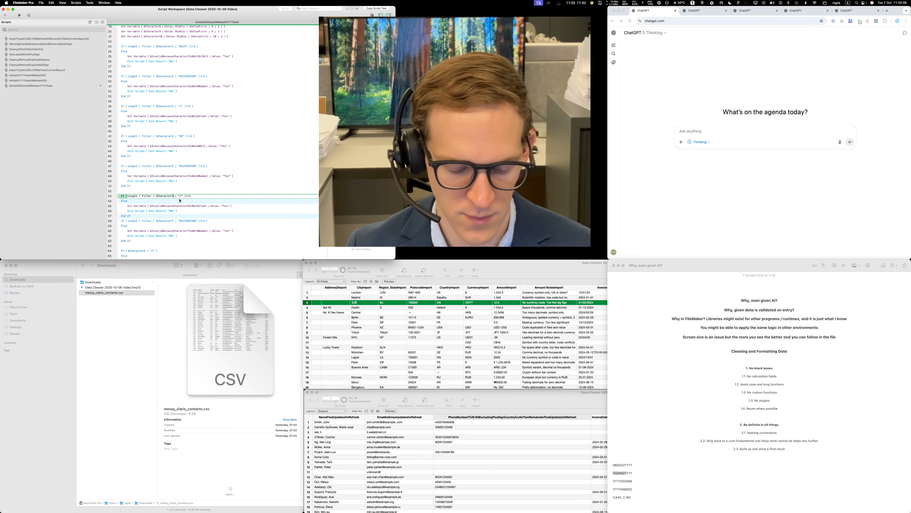
pyautogui.press('BackSpace')
pyautogui.write('6')
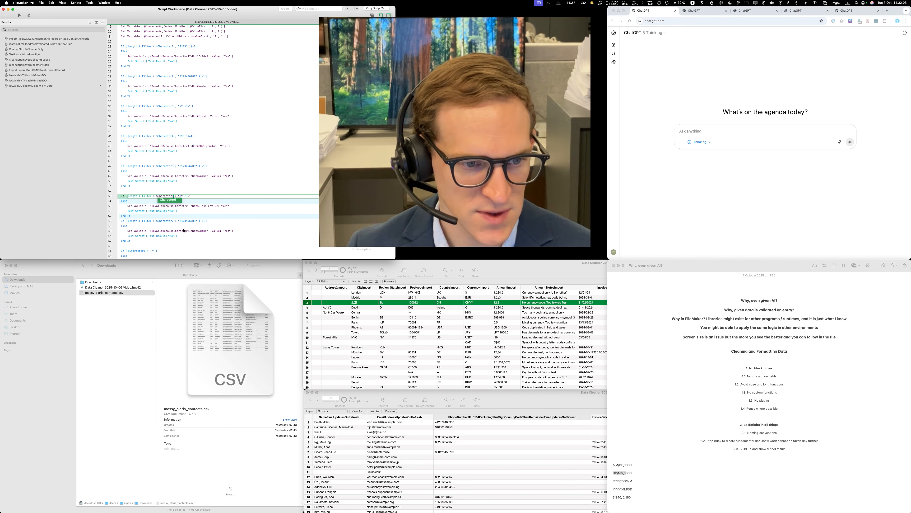
pyautogui.click(203, 234)
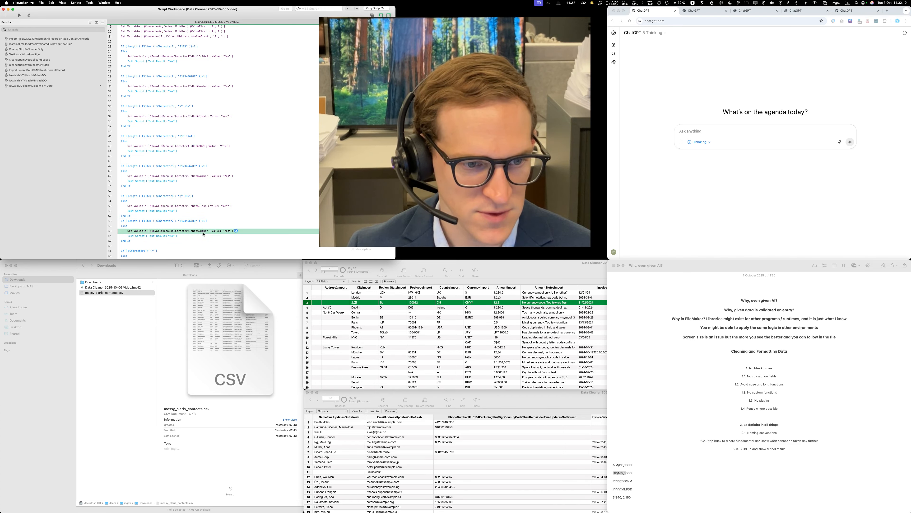
# - Reuse the seventh character's digit filter in the eighth check with $Character8, and rename its invalid-flag variable to end in Number
pyautogui.scroll(-5, 187, 226)
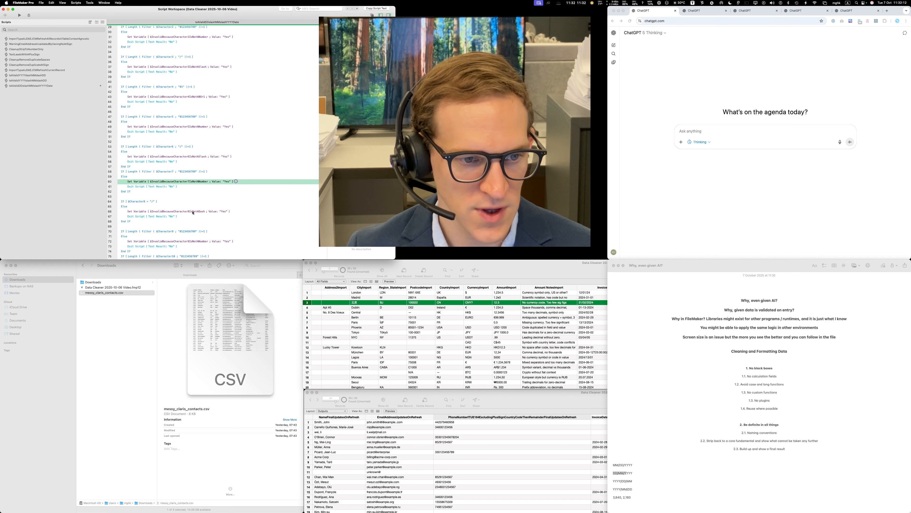
pyautogui.click(175, 174)
pyautogui.press('super+c')
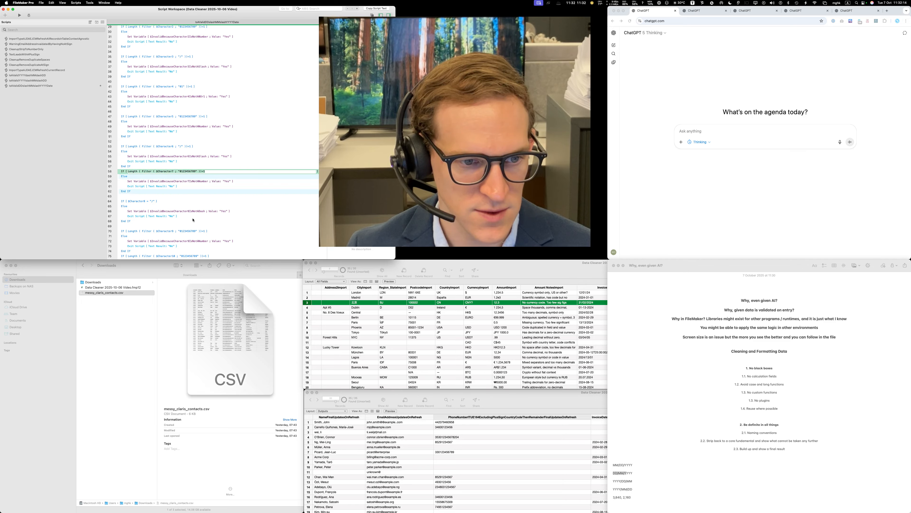
pyautogui.click(151, 203)
pyautogui.press('super+v')
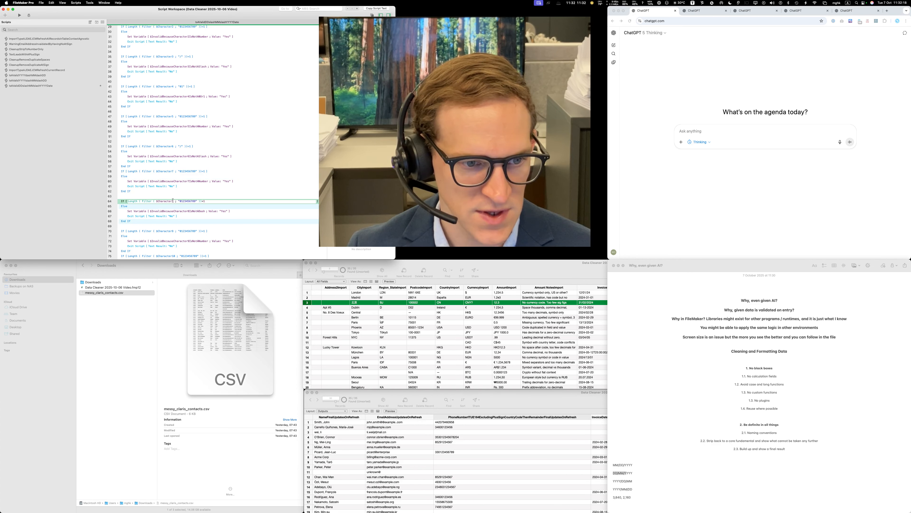
pyautogui.press('Left')
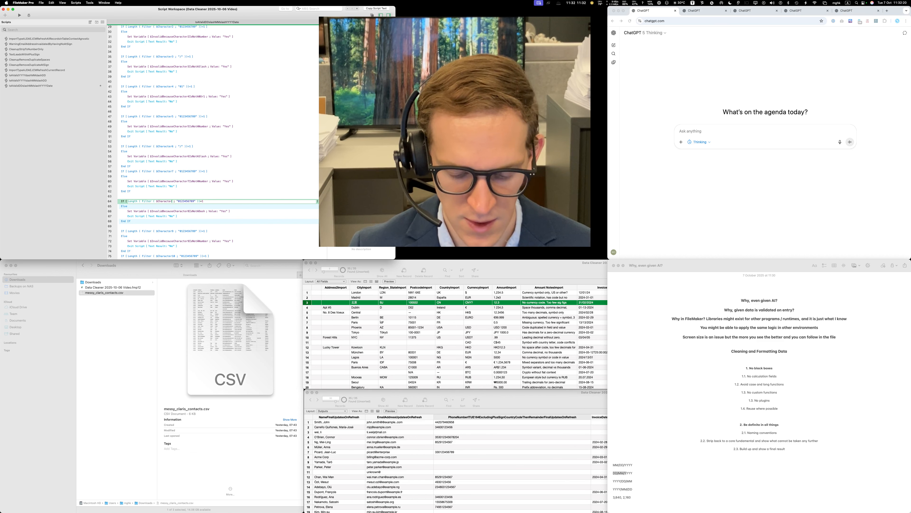
pyautogui.write('8')
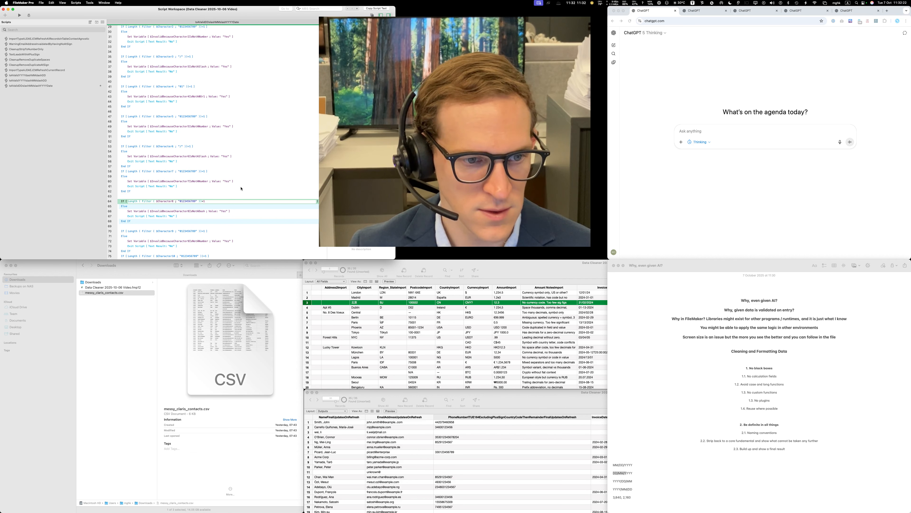
pyautogui.doubleClick(197, 213)
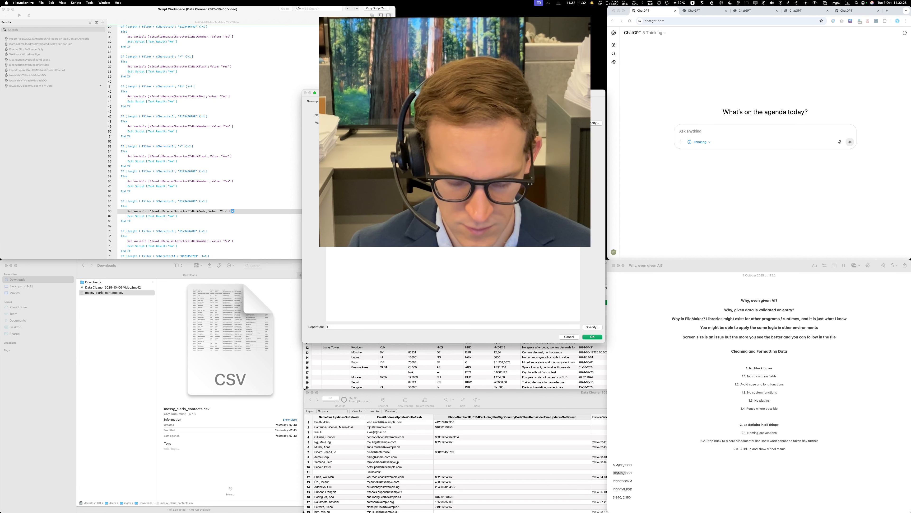
pyautogui.press('Return')
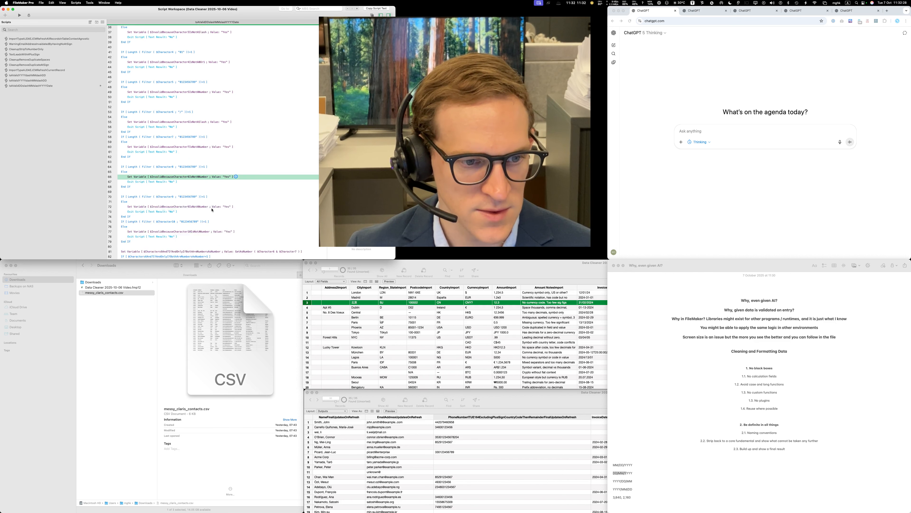
# - Delete the Set Variable, If and Else If steps of the two-digit month range check that follows the tenth character's check, including their contents
pyautogui.scroll(-5, 176, 196)
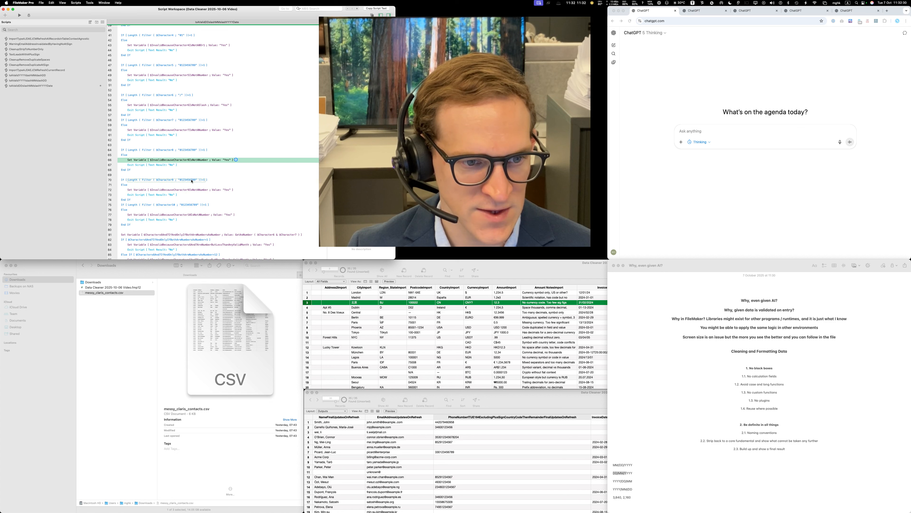
pyautogui.scroll(-2, 203, 215)
pyautogui.click(239, 198)
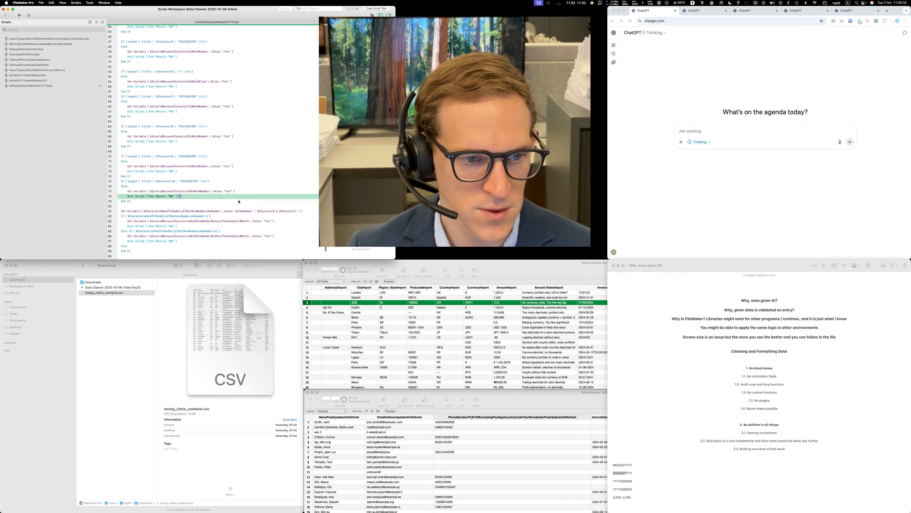
pyautogui.click(240, 206)
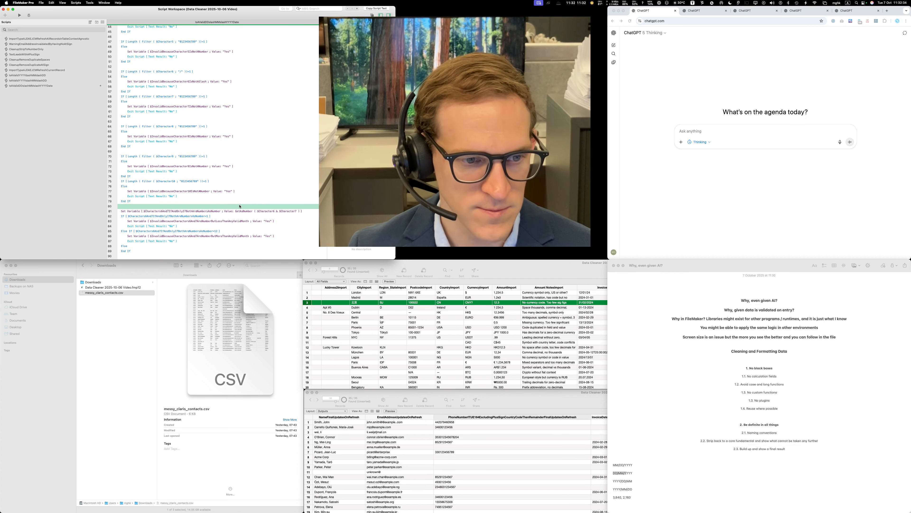
pyautogui.press('Down')
pyautogui.press('Down')
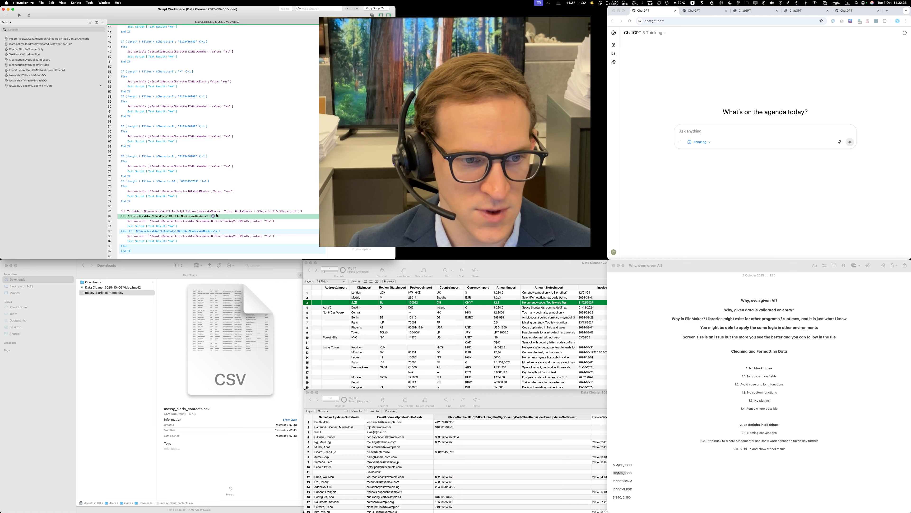
pyautogui.scroll(-3, 239, 188)
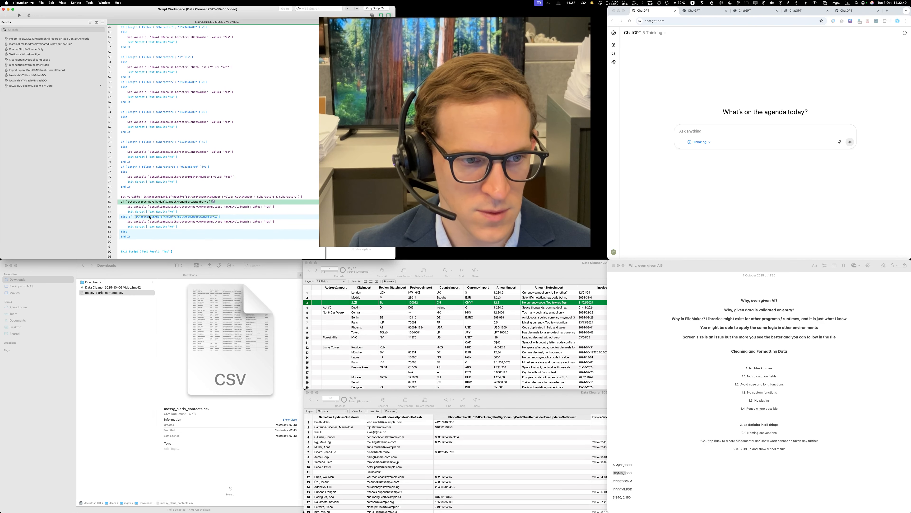
pyautogui.click(175, 192)
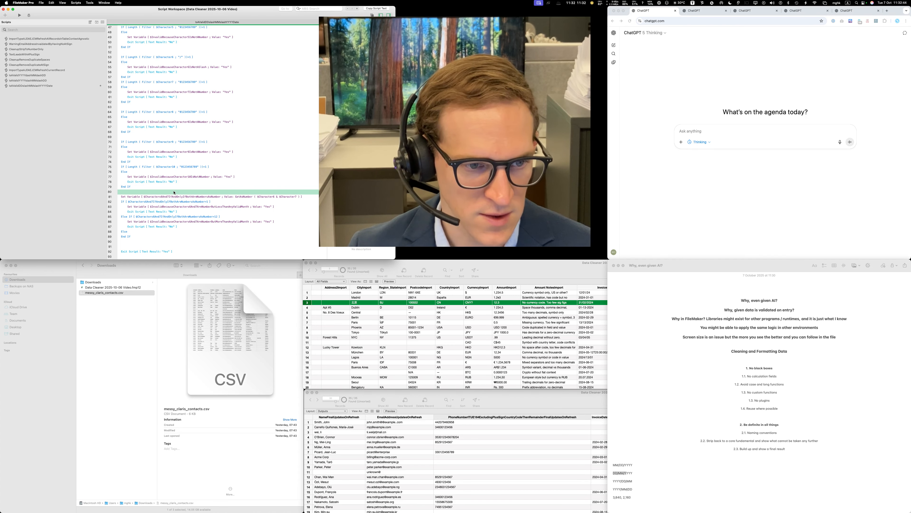
pyautogui.press('Down')
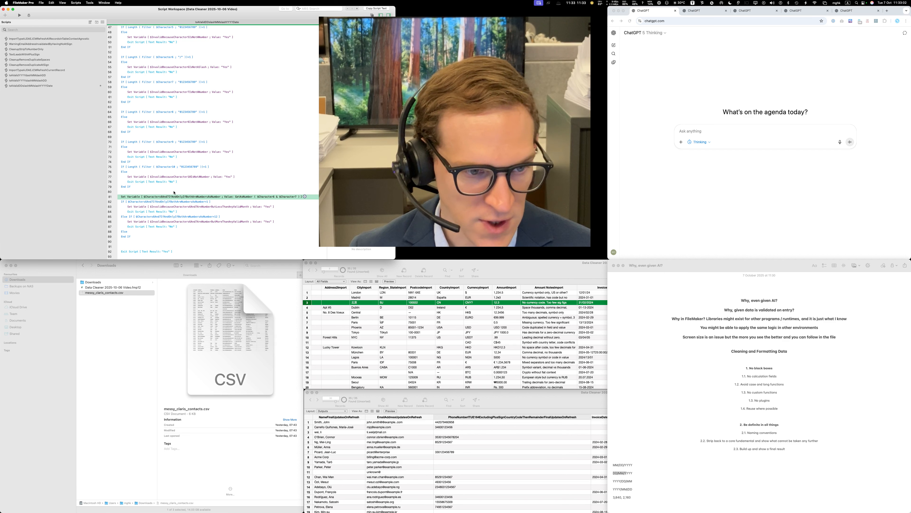
pyautogui.press('BackSpace')
pyautogui.press('BackSpace')
pyautogui.press('BackSpace')
pyautogui.press('BackSpace')
pyautogui.press('BackSpace')
pyautogui.press('BackSpace')
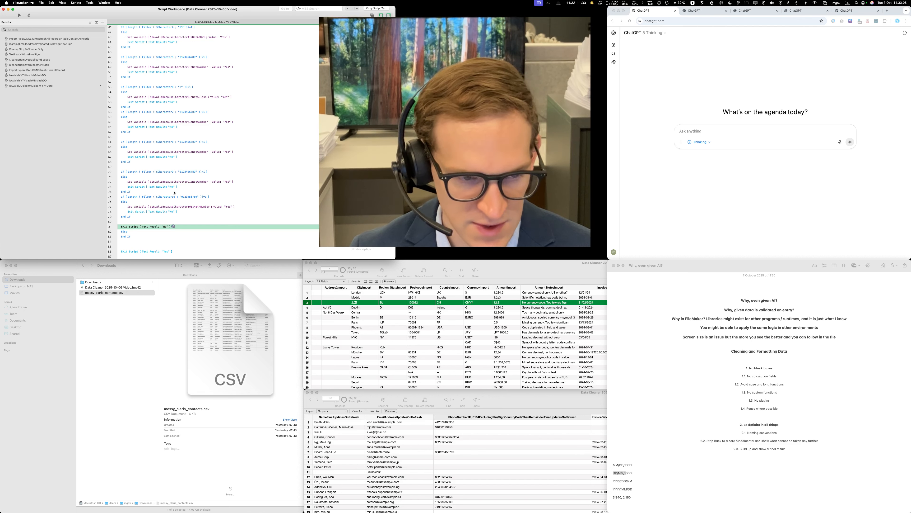
pyautogui.press('BackSpace')
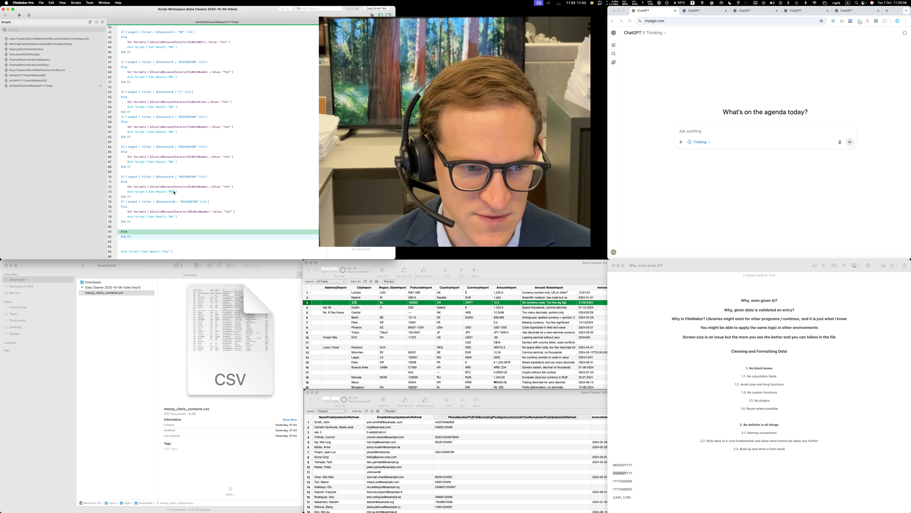
# - Remove the leftover Else and End If steps and the surplus blank lines before the final Exit Script step
pyautogui.press('BackSpace')
pyautogui.press('BackSpace')
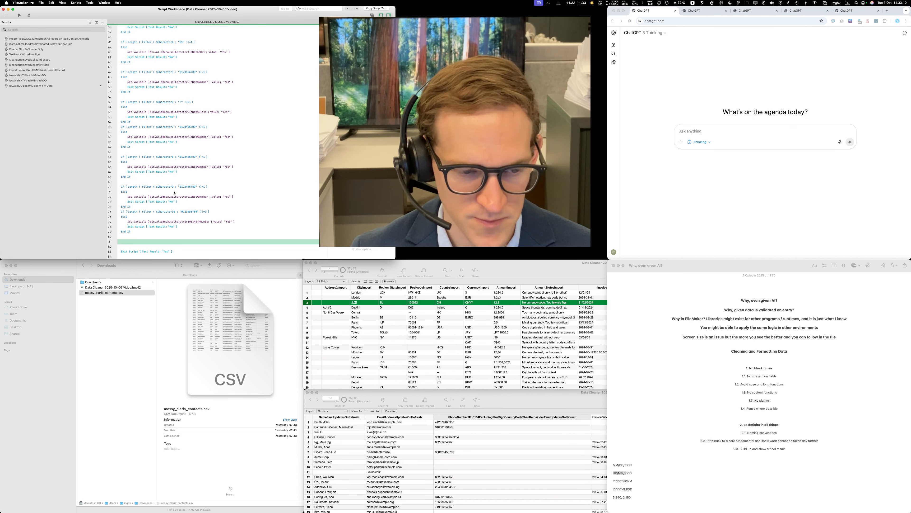
pyautogui.press('BackSpace')
pyautogui.press('BackSpace')
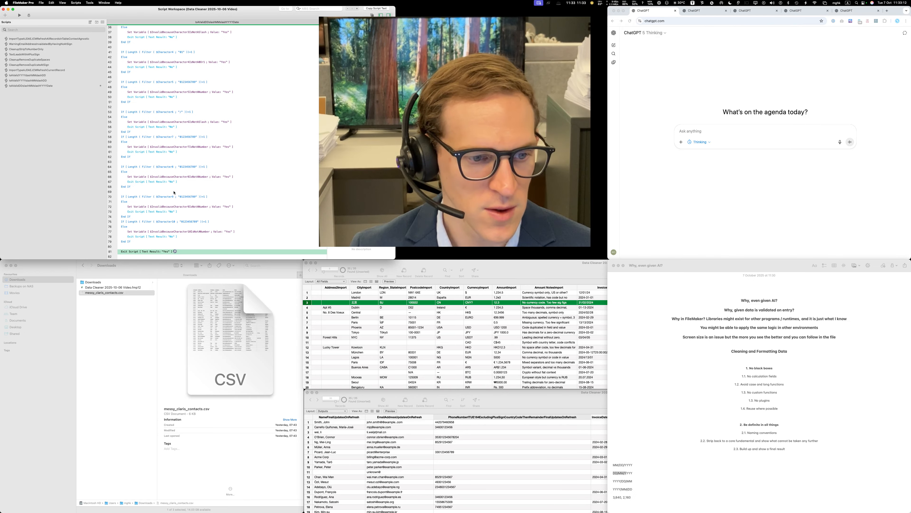
pyautogui.press('Up')
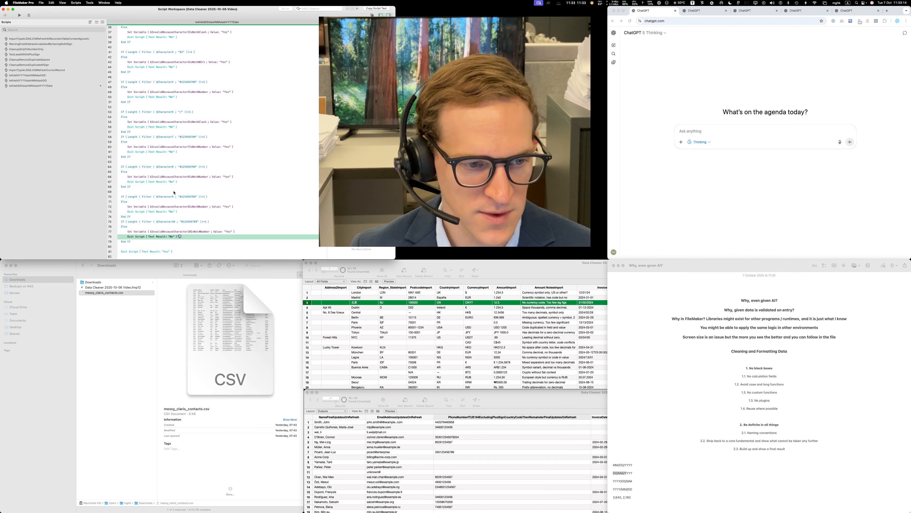
pyautogui.press('Down')
pyautogui.press('Down')
pyautogui.press('Up')
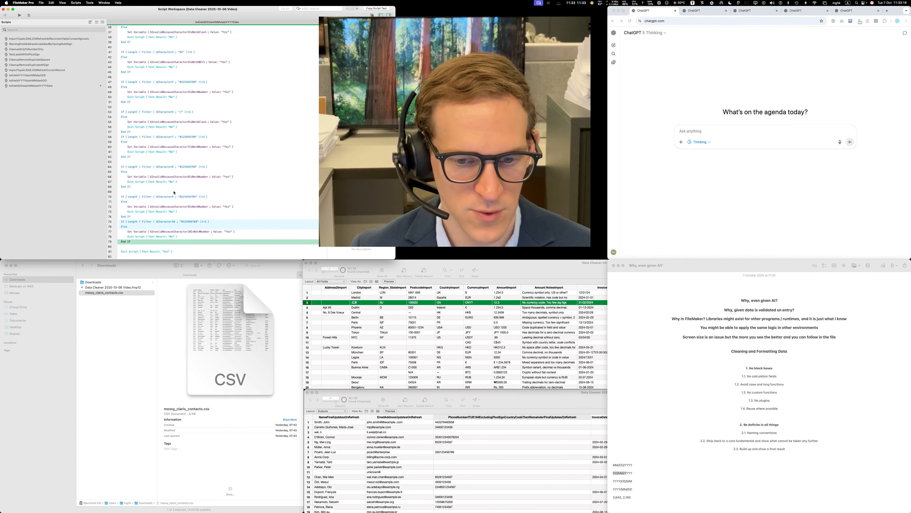
# - In the database's field definitions, duplicate the invoice date tag field for the definite DDslashMMslashYYYY format
pyautogui.click(575, 280)
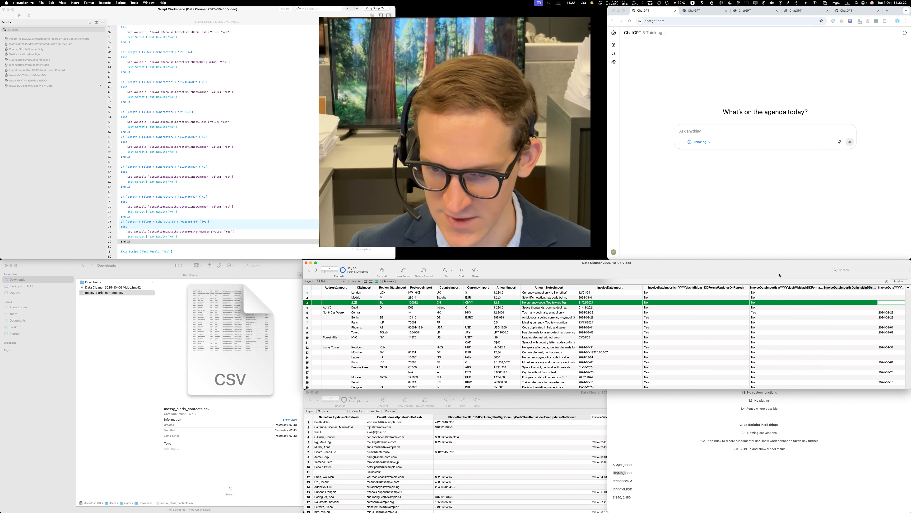
pyautogui.press('super+shift+d')
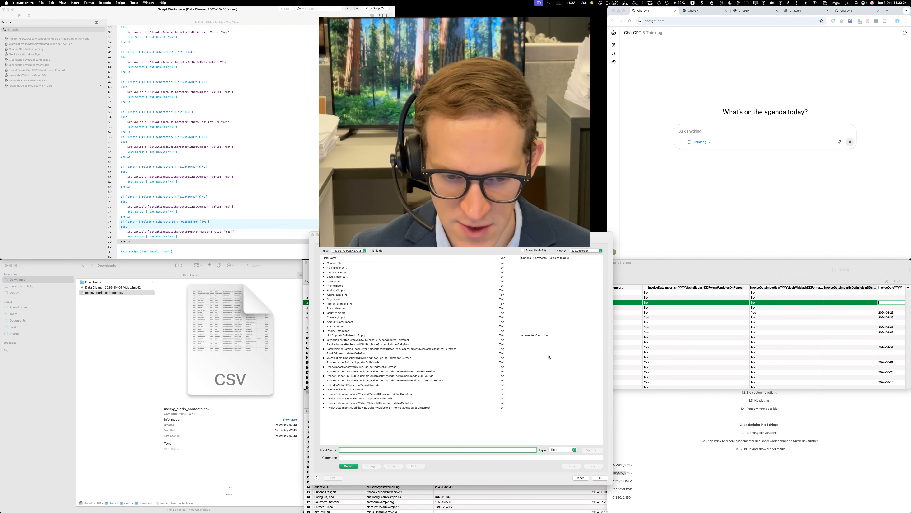
pyautogui.click(403, 408)
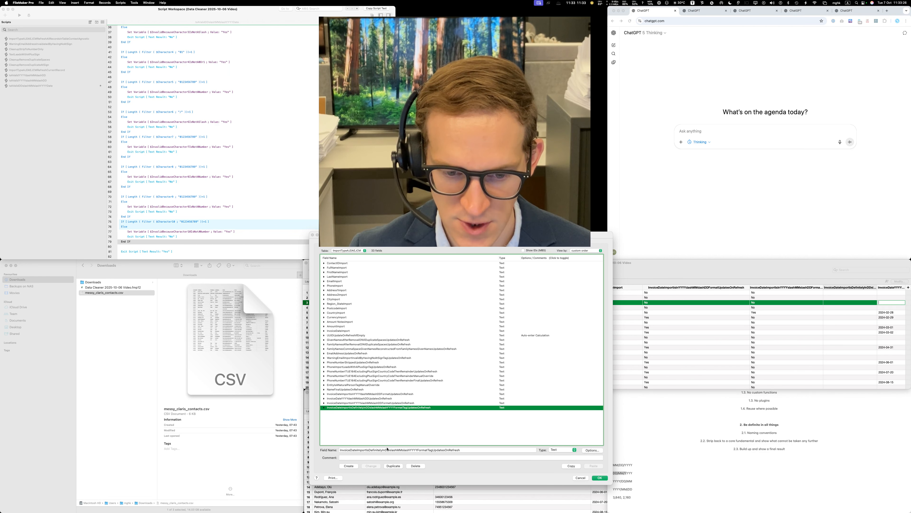
pyautogui.click(388, 468)
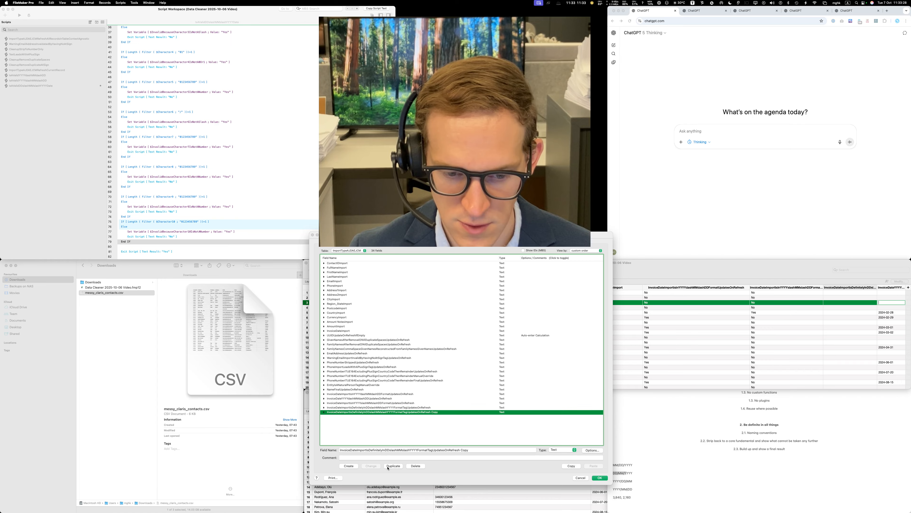
# - Rename the duplicated field to InvoiceDateImportAssumingNoTypoCouldBeInDDslashMMslashYYYYFormatTagUpdatesOnRefresh and copy the new name
pyautogui.click(364, 450)
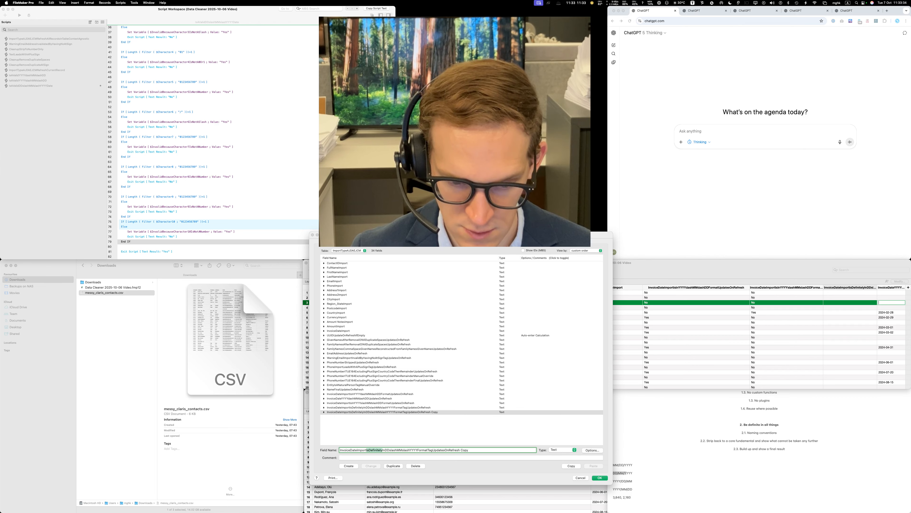
pyautogui.press('BackSpace')
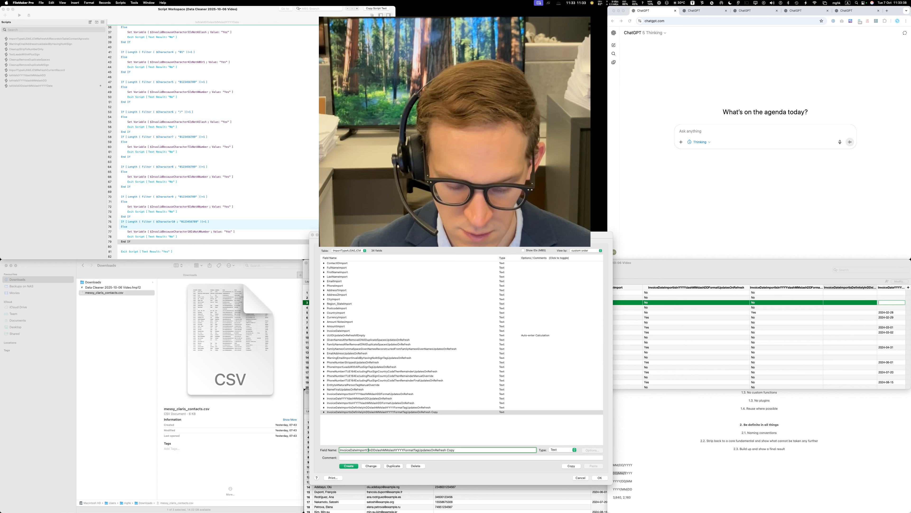
pyautogui.write('Could')
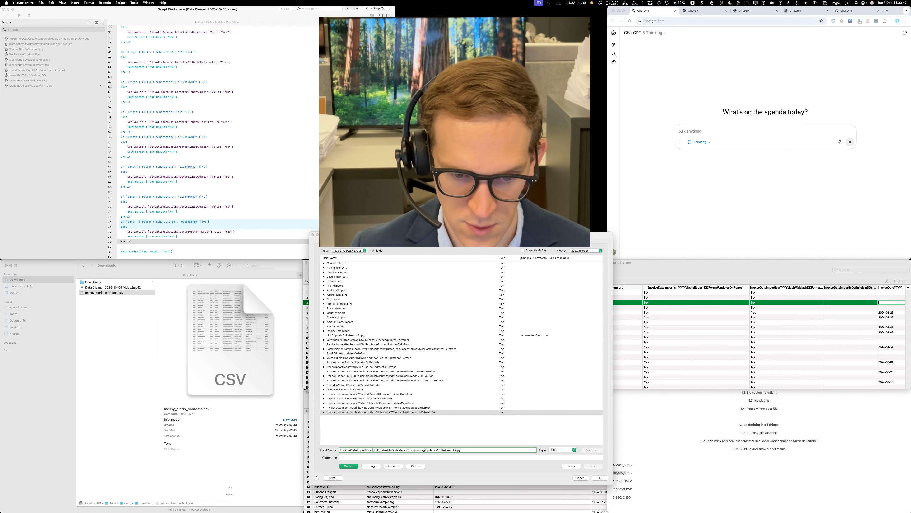
pyautogui.press('Left')
pyautogui.press('Left')
pyautogui.press('Left')
pyautogui.press('Left')
pyautogui.press('Left')
pyautogui.write('Ass')
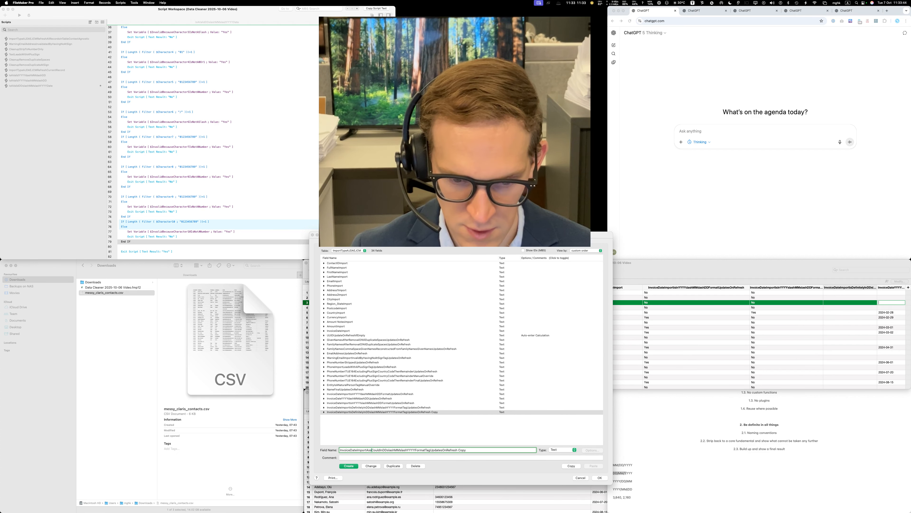
pyautogui.write('uming')
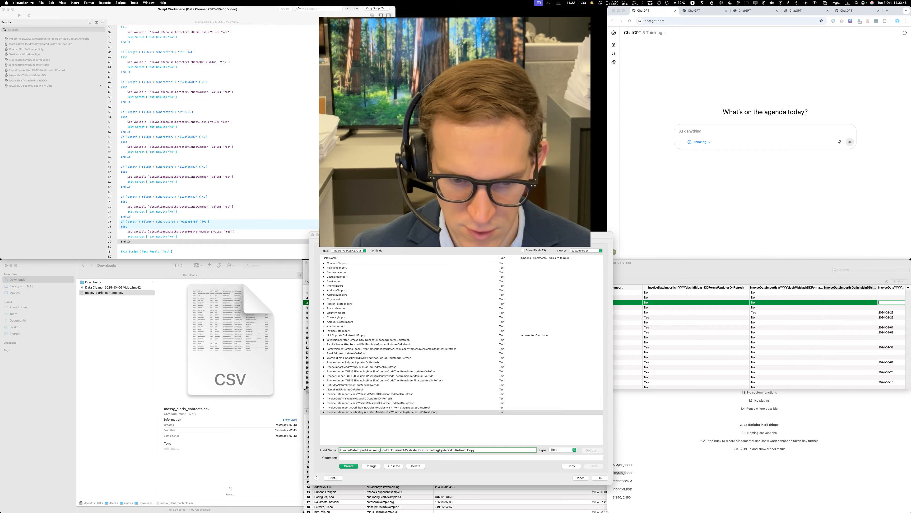
pyautogui.write('NoTypoCould')
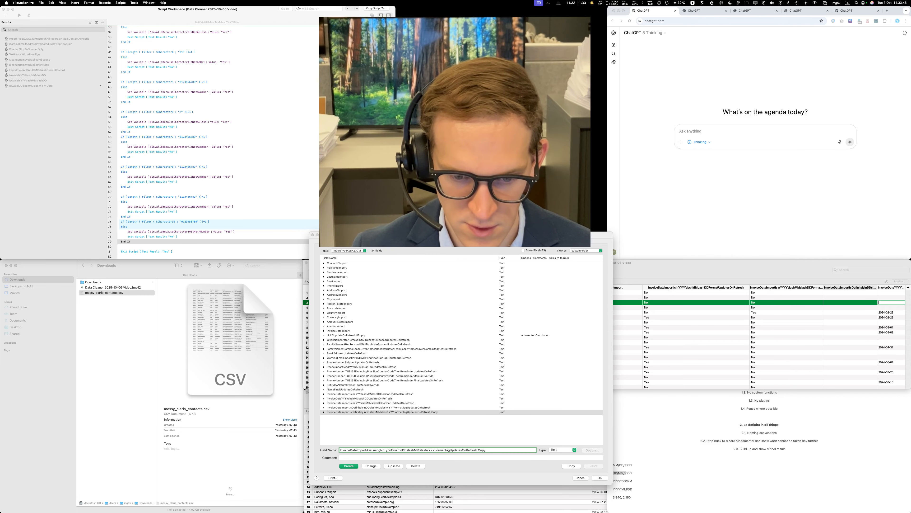
pyautogui.write('Be')
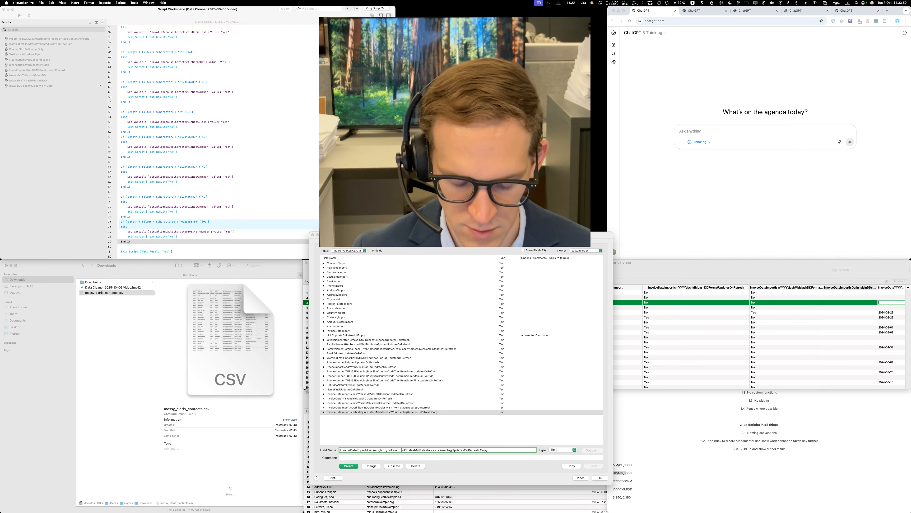
pyautogui.press('super+a')
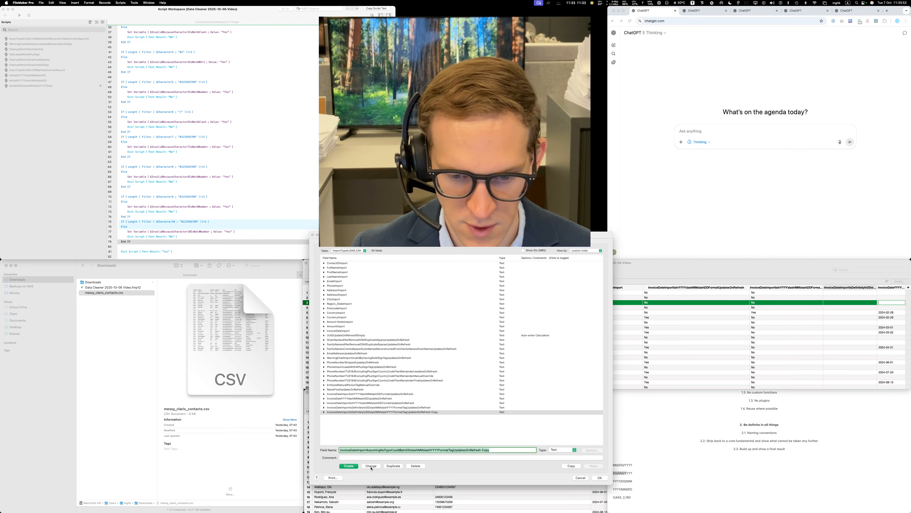
pyautogui.press('Right')
pyautogui.click(371, 466)
pyautogui.press('super+c')
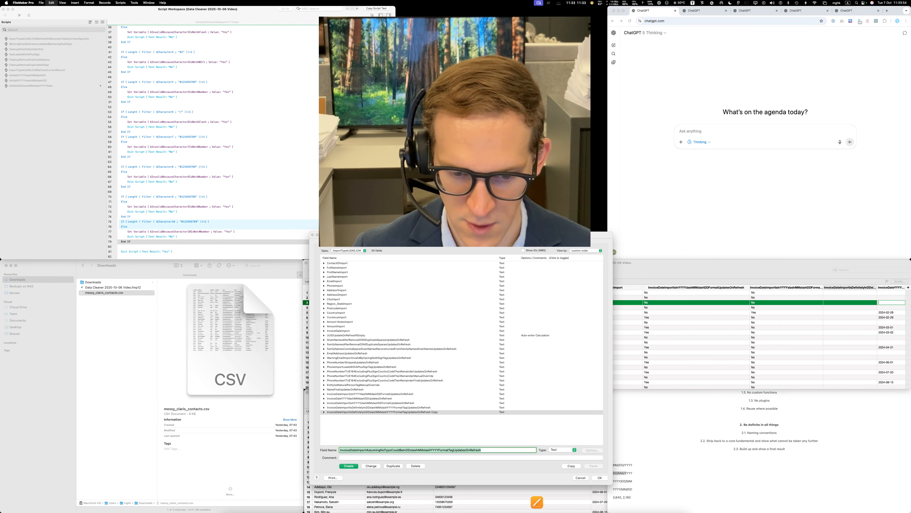
# - Rename the original definite-format tag field to InvoiceDateImportAssumingNoTypoDefinitelyIsInDDslashMMslashYYYYFormatTagUpdatesOnRefresh and save the field definitions
pyautogui.click(410, 408)
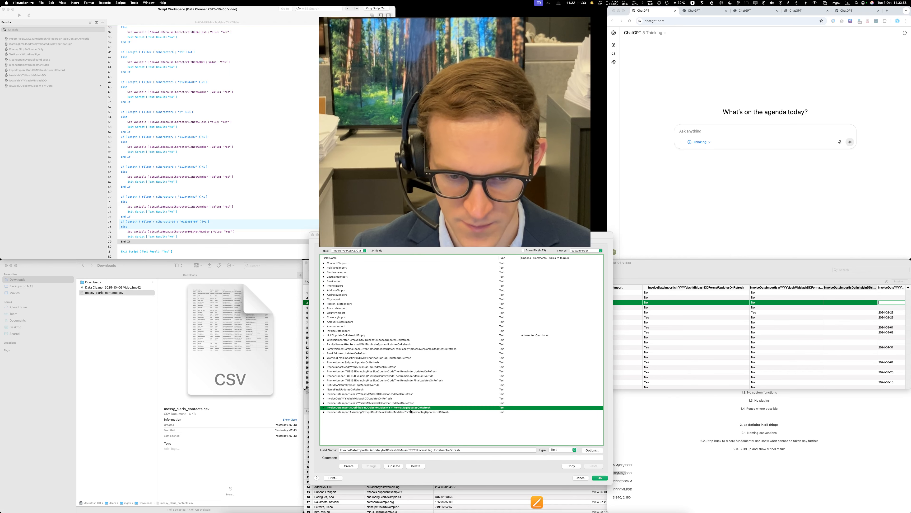
pyautogui.press('Tab')
pyautogui.press('super+v')
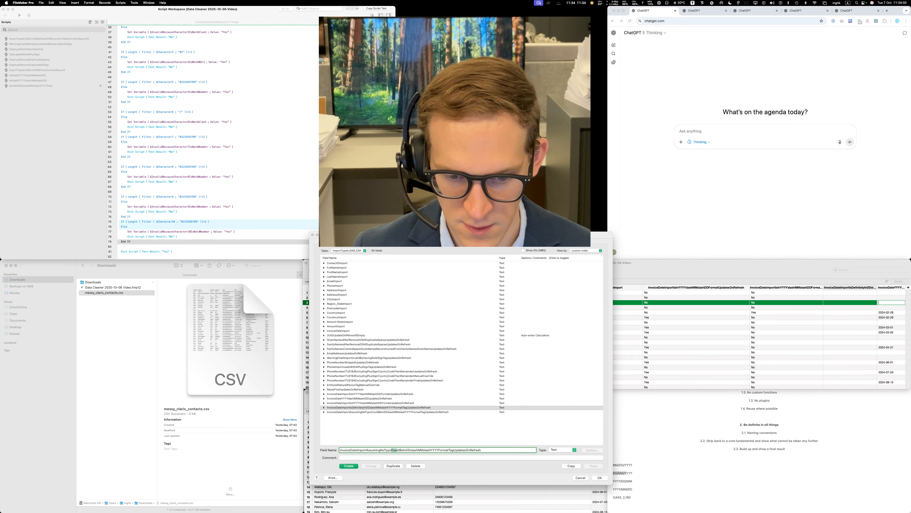
pyautogui.write('DefinitelyIs')
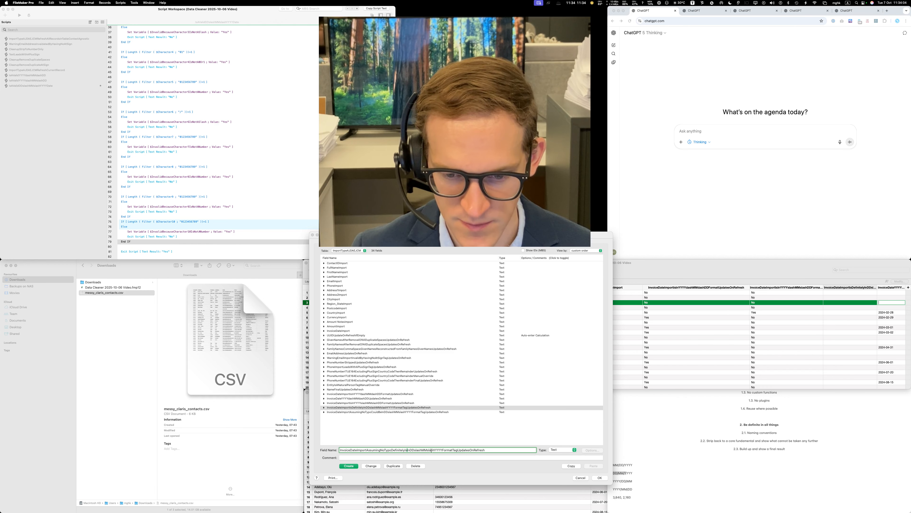
pyautogui.click(373, 467)
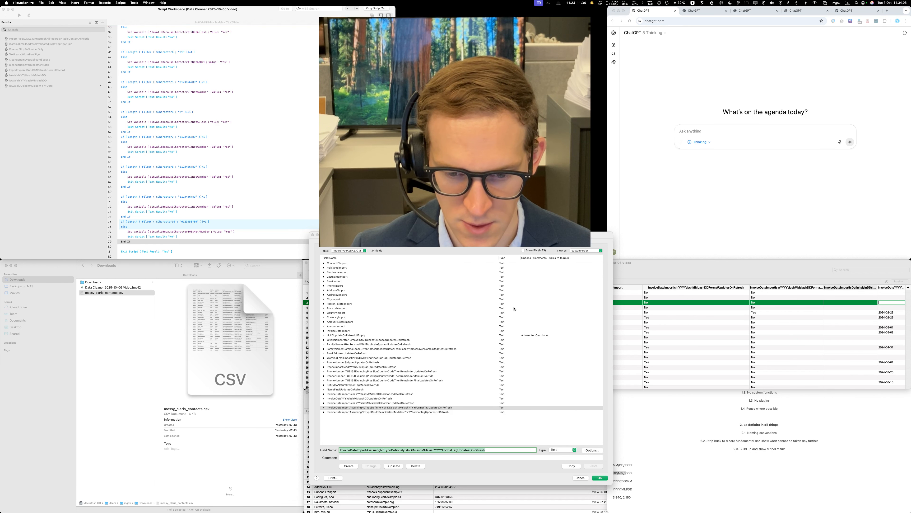
pyautogui.press('Return')
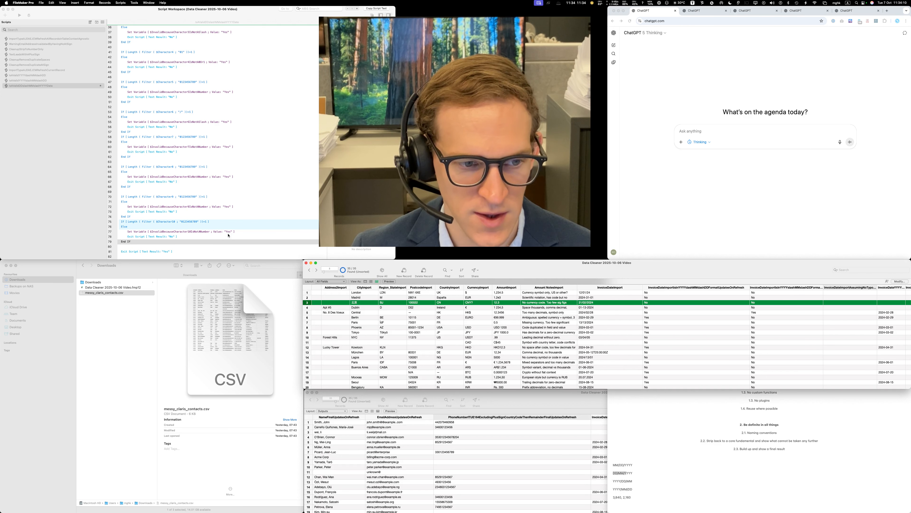
# - Rename the DD/MM/YYYY validation script by prefixing its name with AssumingNoTypoCouldBe
pyautogui.click(244, 242)
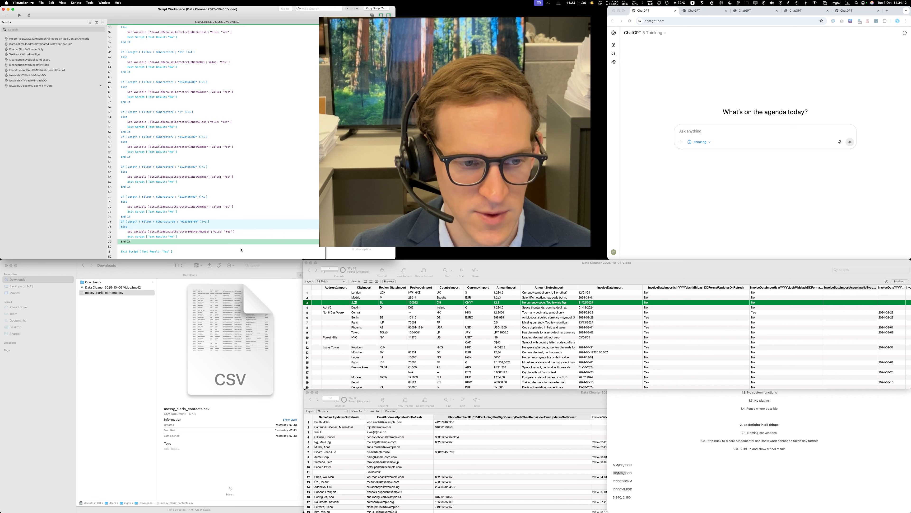
pyautogui.press('Up')
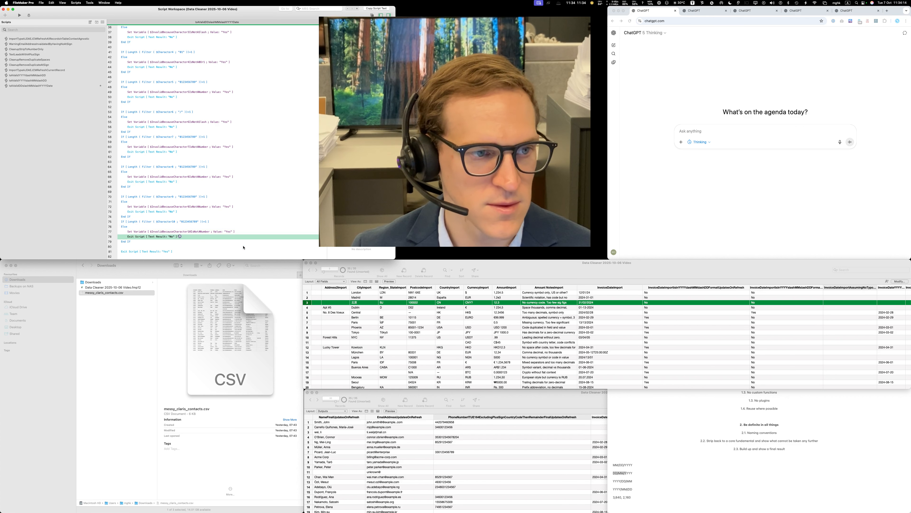
pyautogui.click(83, 89)
pyautogui.click(39, 86)
pyautogui.rightClick(39, 86)
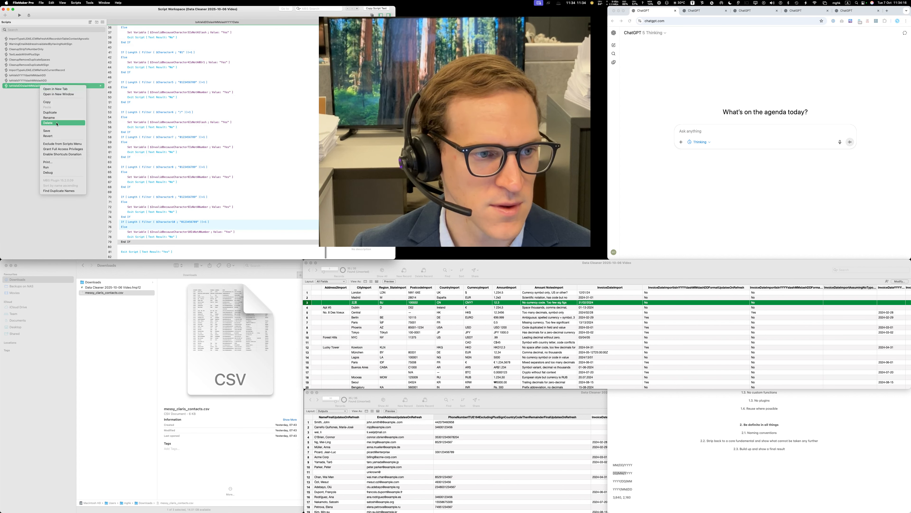
pyautogui.click(49, 117)
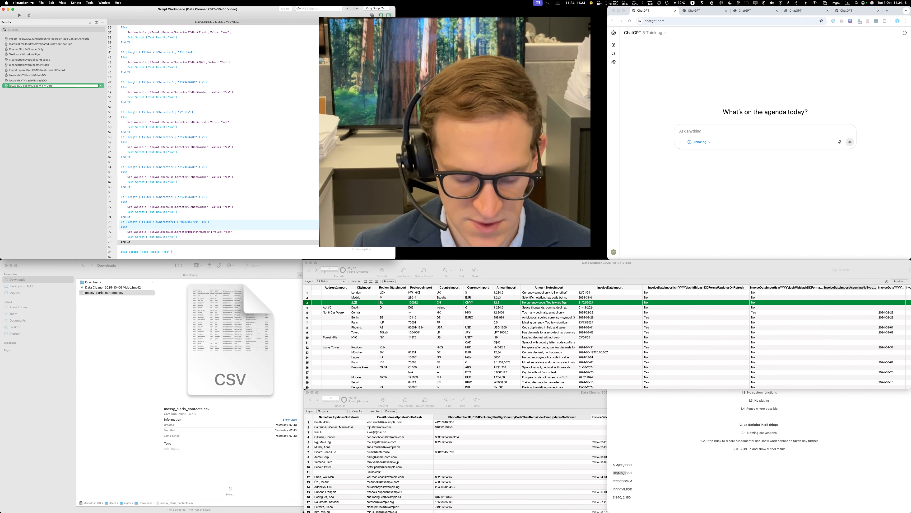
pyautogui.press('Left')
pyautogui.write('Assu')
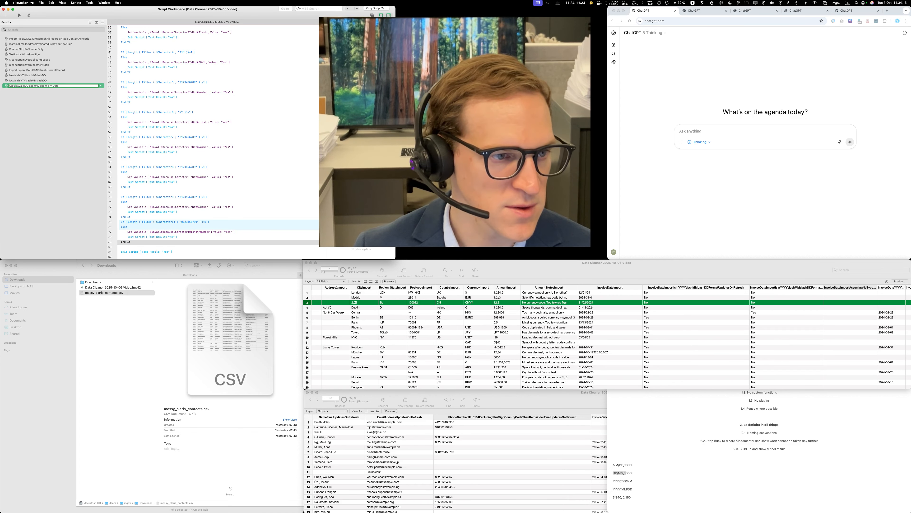
pyautogui.write('mingNo')
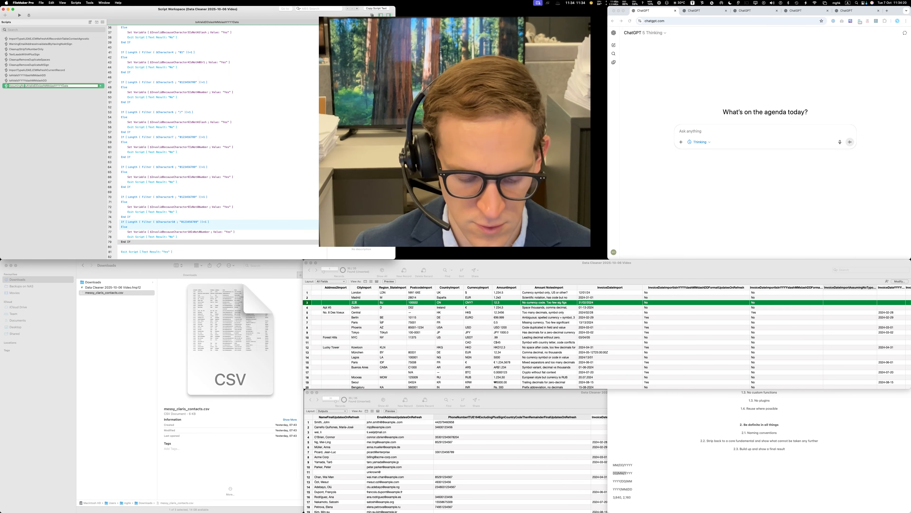
pyautogui.write('Typo')
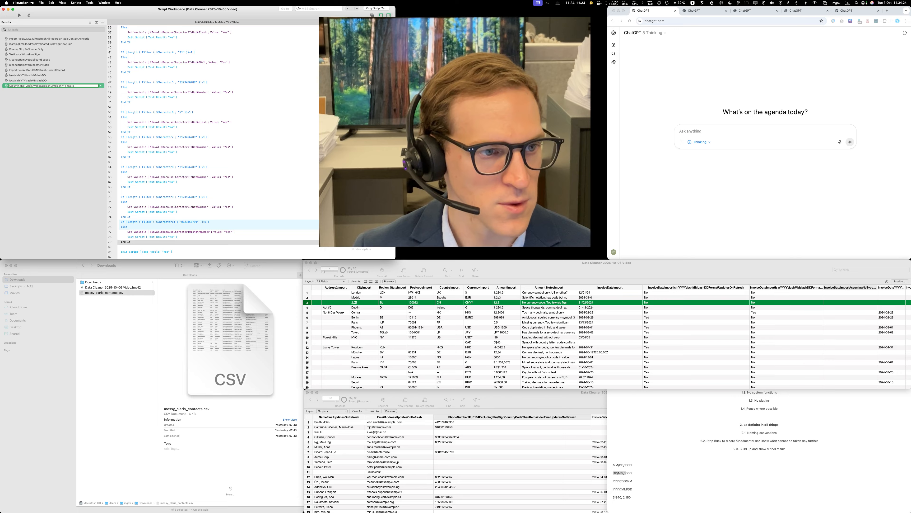
pyautogui.write('CouldBe')
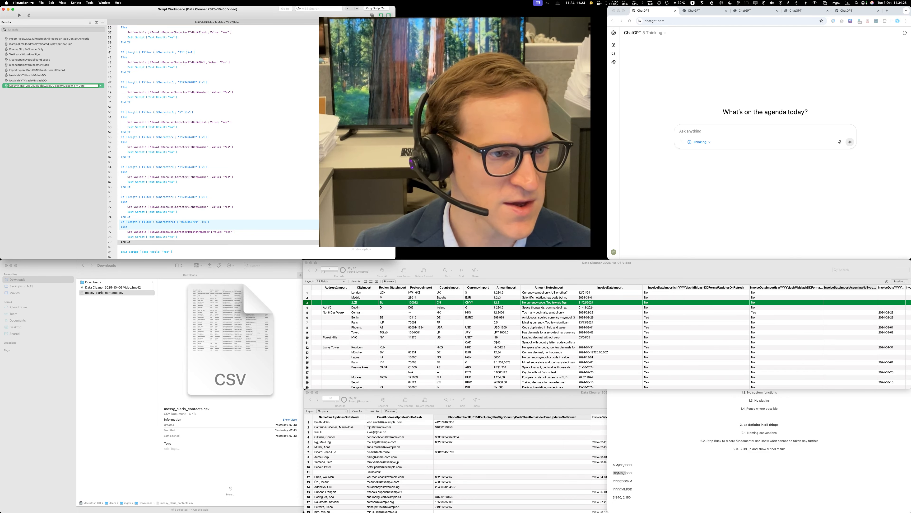
pyautogui.press('super+a')
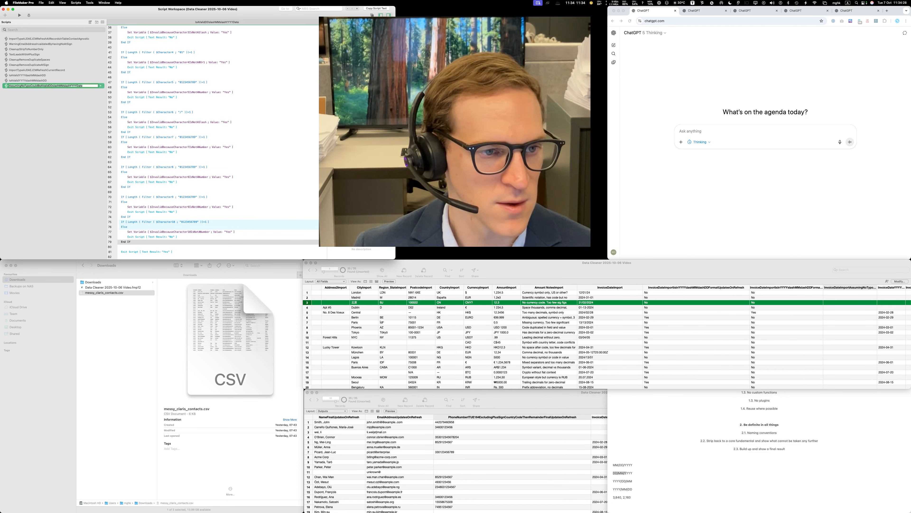
pyautogui.press('Return')
# - Duplicate the AssumingNoTypoCouldBe script and rename the copy with DefinitelyIs instead of CouldBe, without the Copy suffix
pyautogui.click(41, 86)
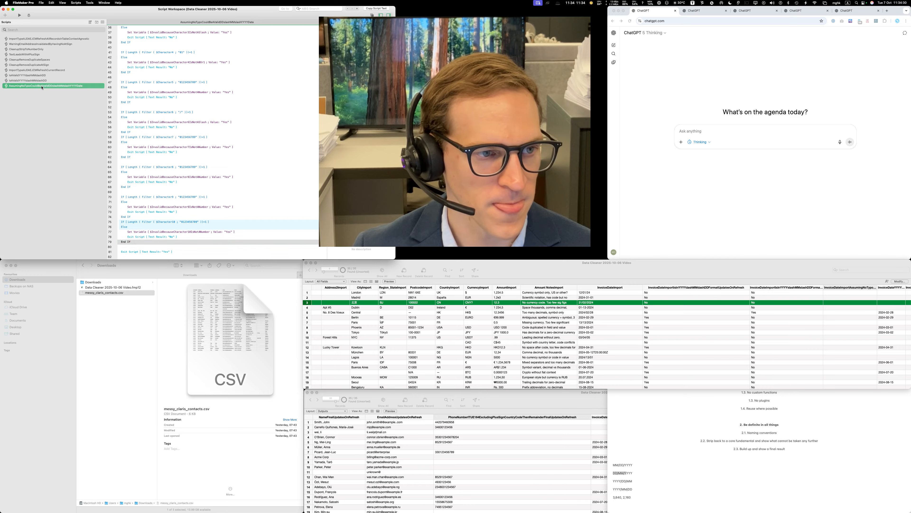
pyautogui.rightClick(41, 86)
pyautogui.click(47, 113)
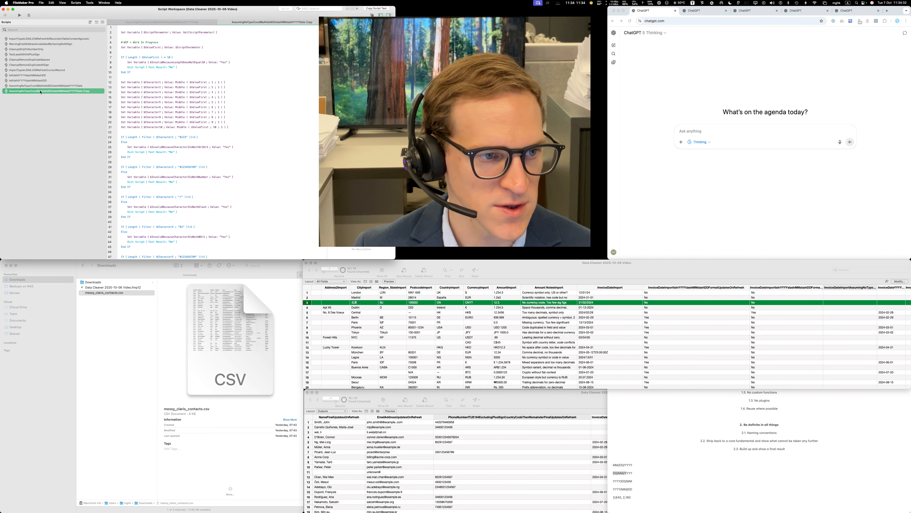
pyautogui.rightClick(38, 91)
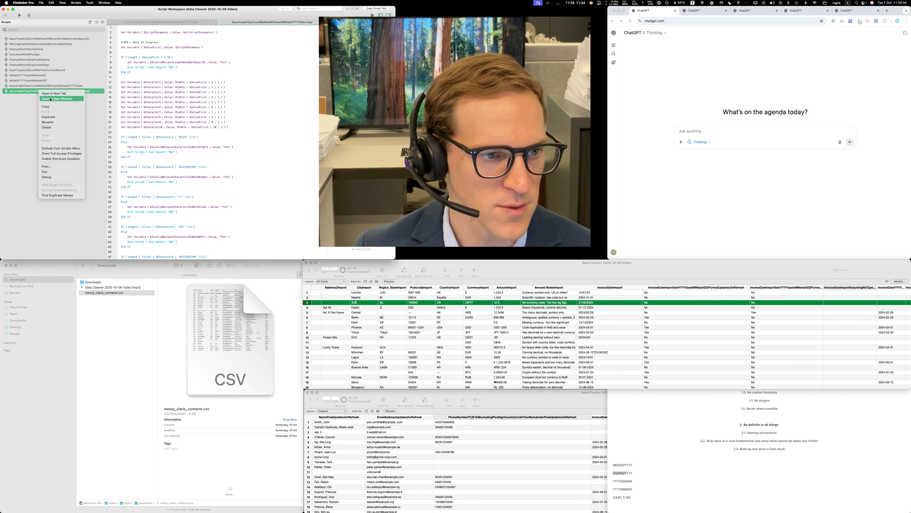
pyautogui.click(47, 123)
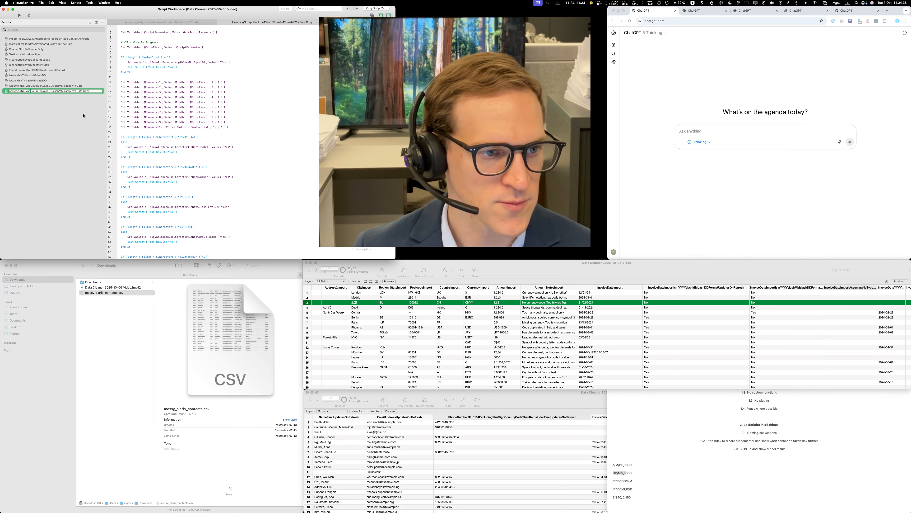
pyautogui.write('Def')
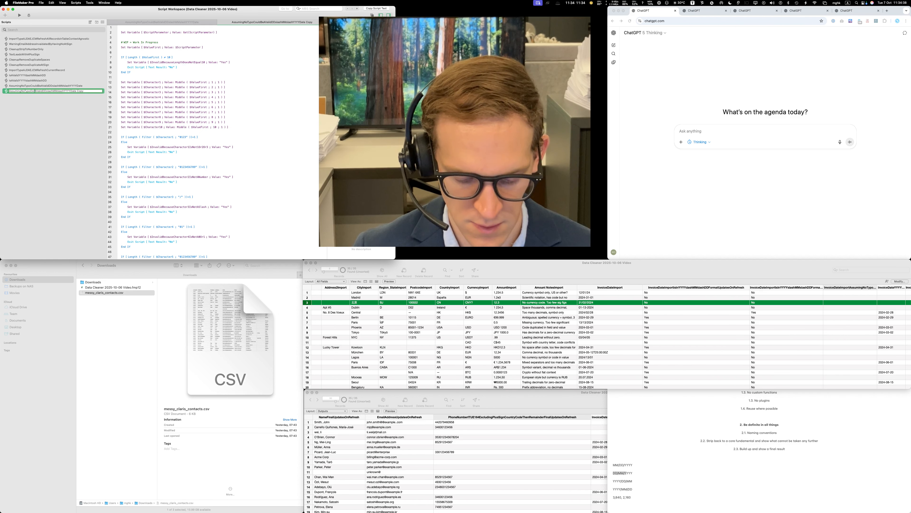
pyautogui.write('initelyIs')
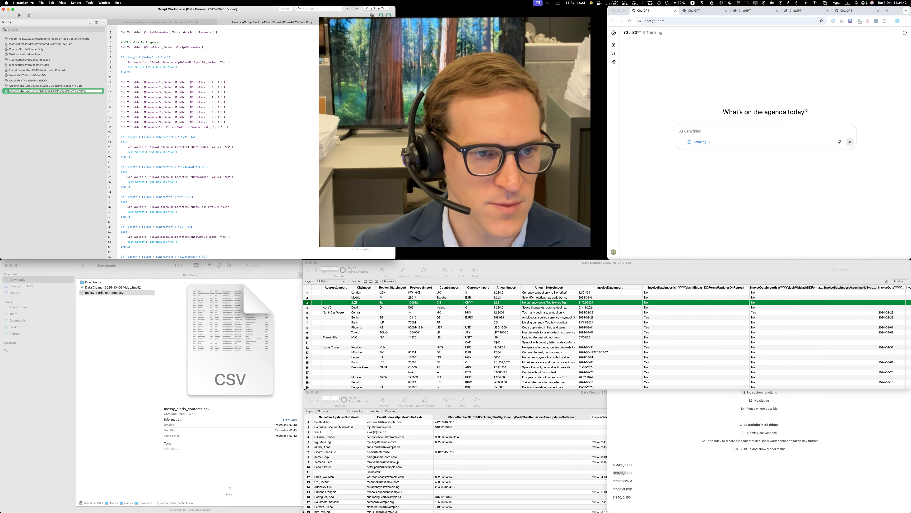
pyautogui.press('Return')
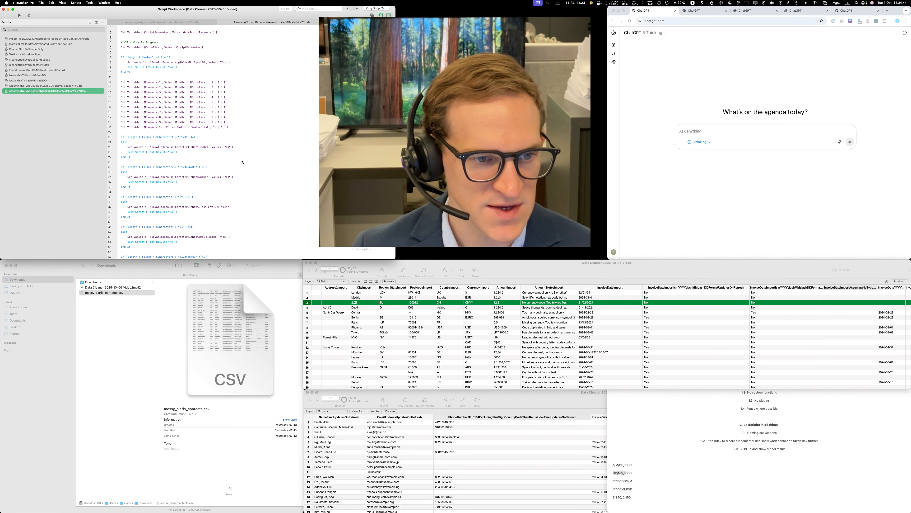
pyautogui.click(259, 160)
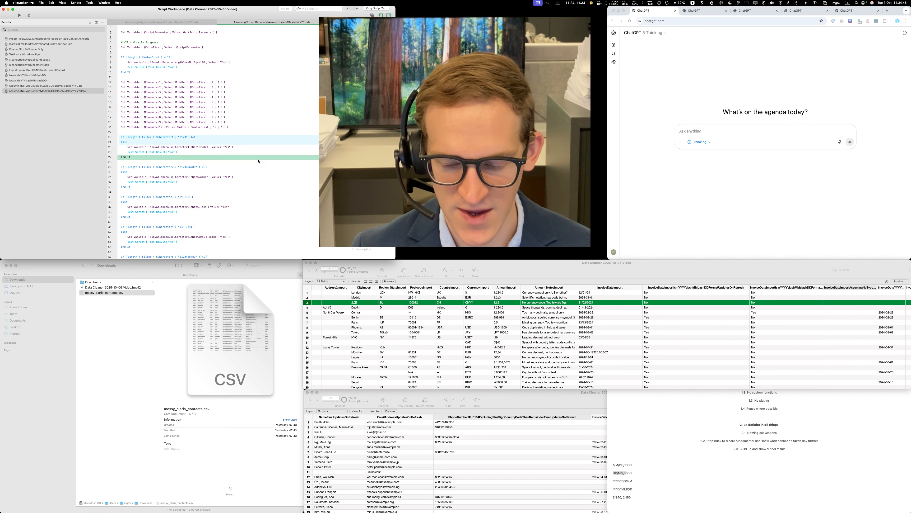
pyautogui.click(617, 474)
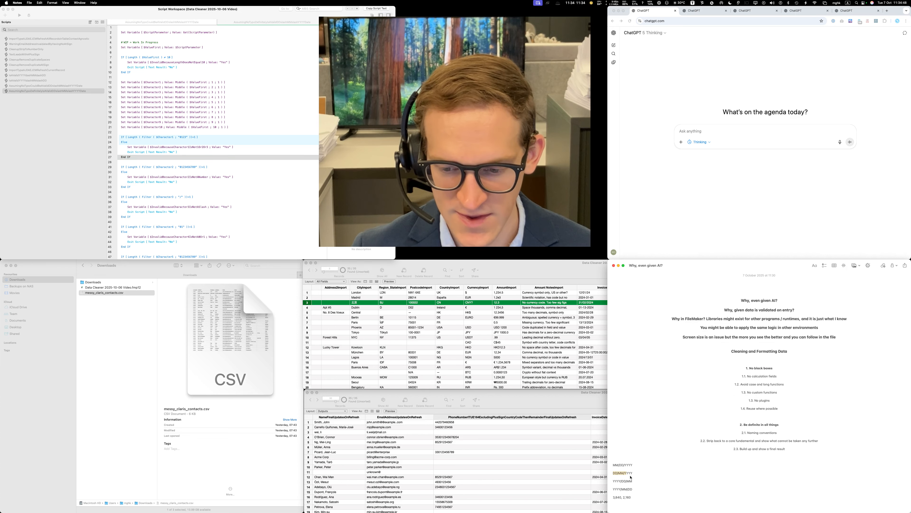
pyautogui.moveTo(614, 473); pyautogui.dragTo(628, 473)
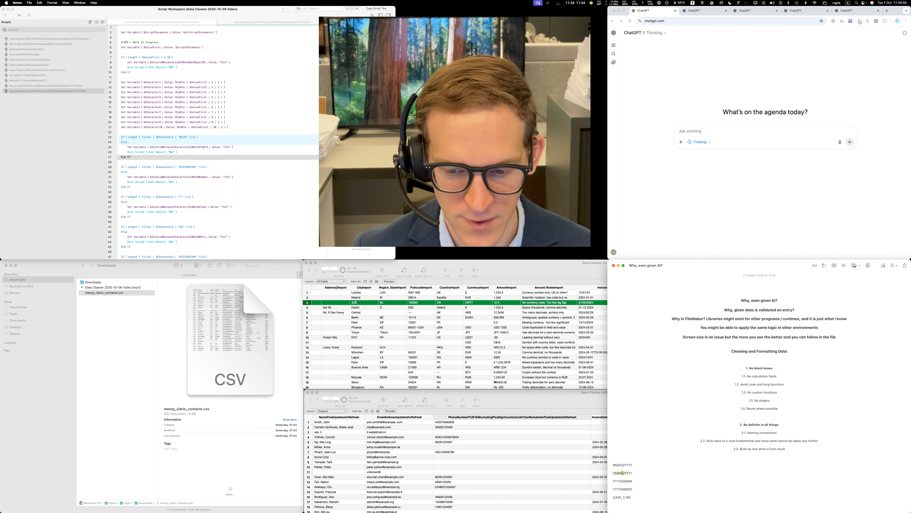
pyautogui.click(280, 117)
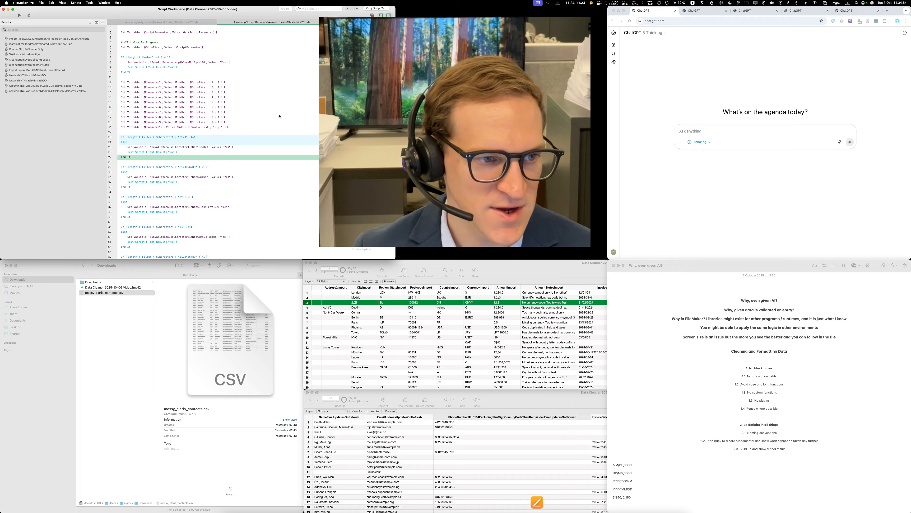
pyautogui.click(89, 92)
pyautogui.click(286, 100)
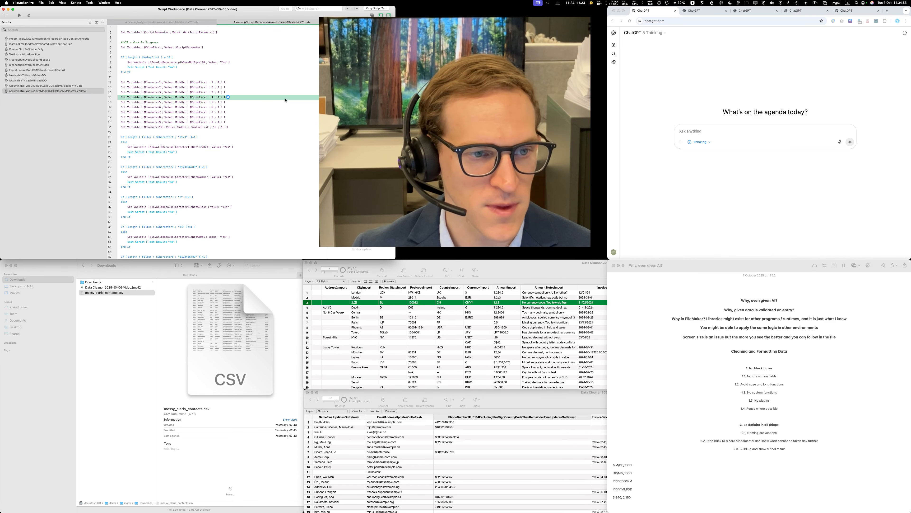
pyautogui.click(262, 78)
# - In Notes, annotate the DDMMYYYY line with "- DD as a number is greater than 12, we know assuming no typos, that this is definitely the format"
pyautogui.click(674, 494)
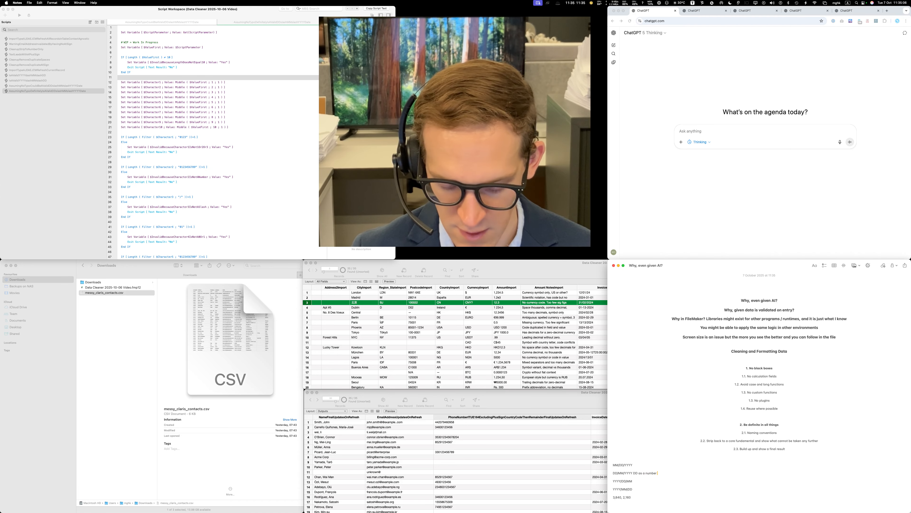
pyautogui.write('DD as a number is greater than 12')
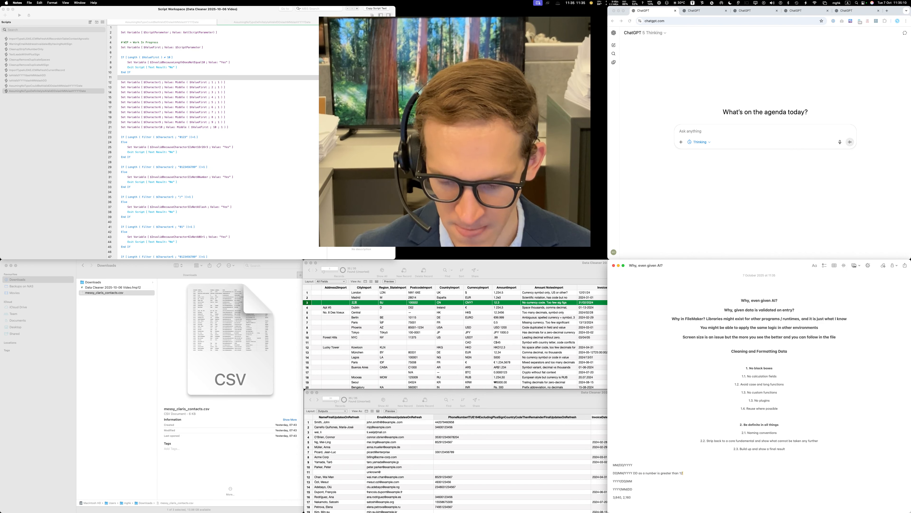
pyautogui.write(', we know')
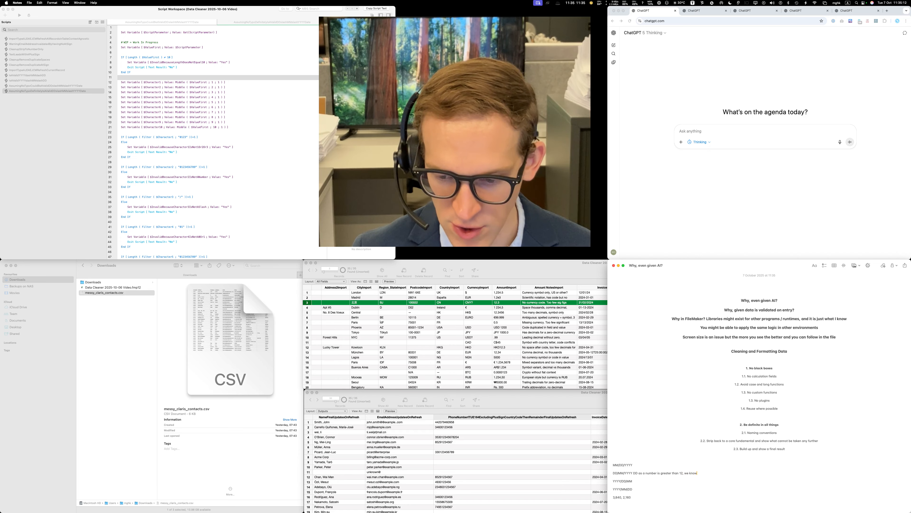
pyautogui.write(' assuming no typos, that this is')
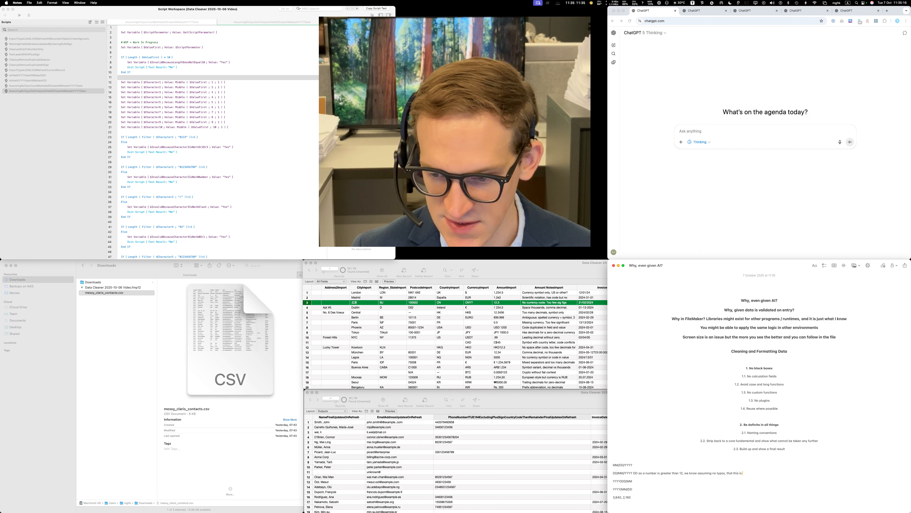
pyautogui.write(' definitely the f')
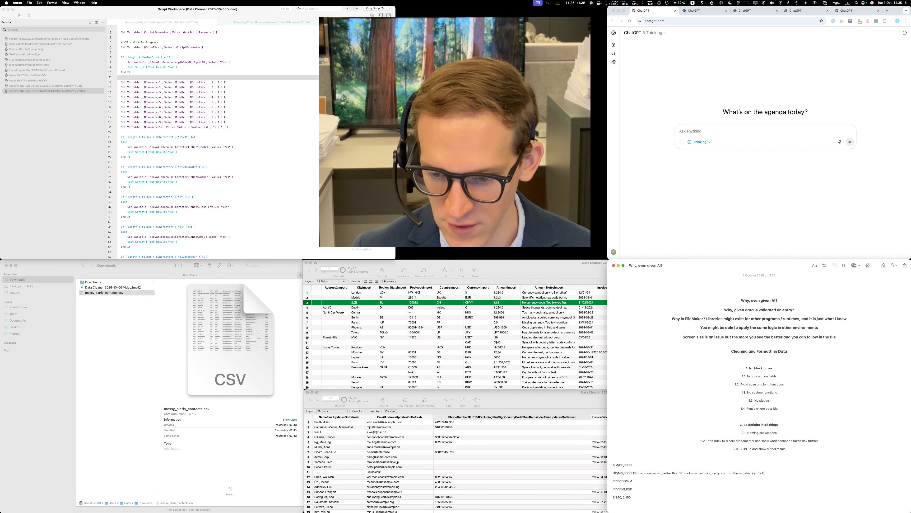
pyautogui.write('ormat')
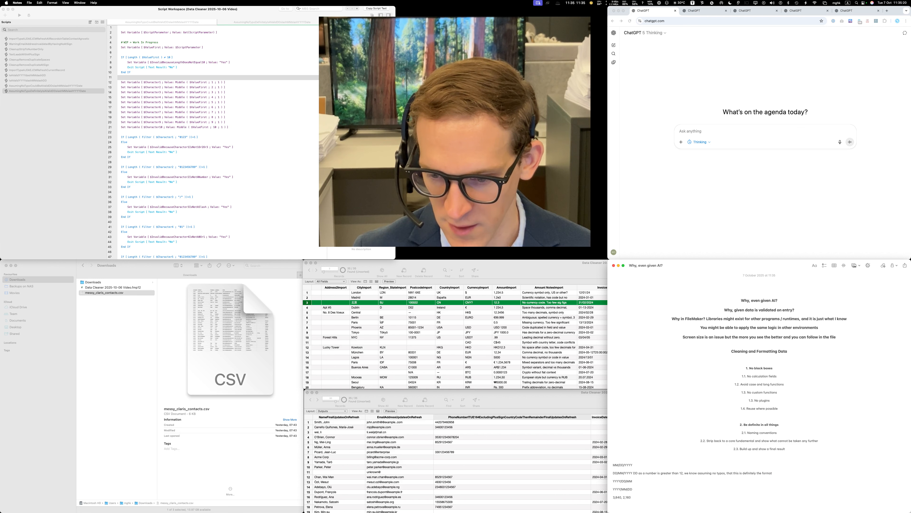
pyautogui.click(634, 473)
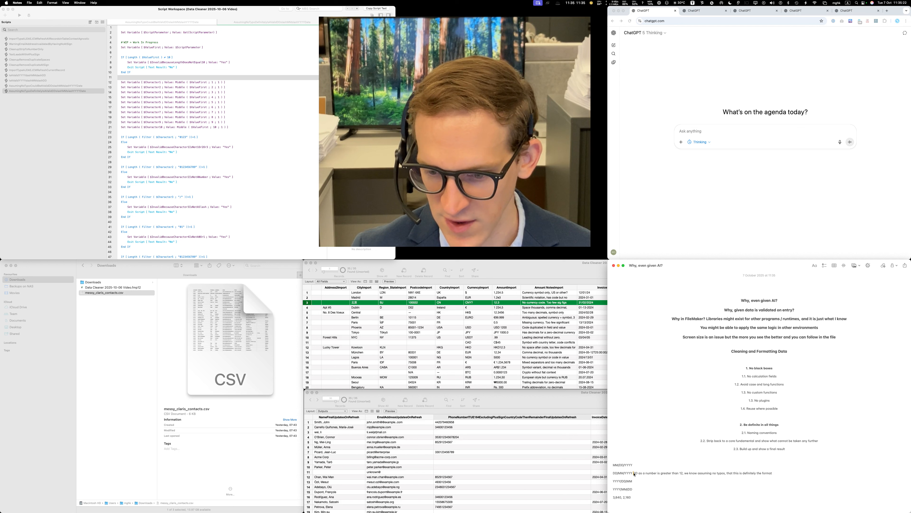
pyautogui.write('-')
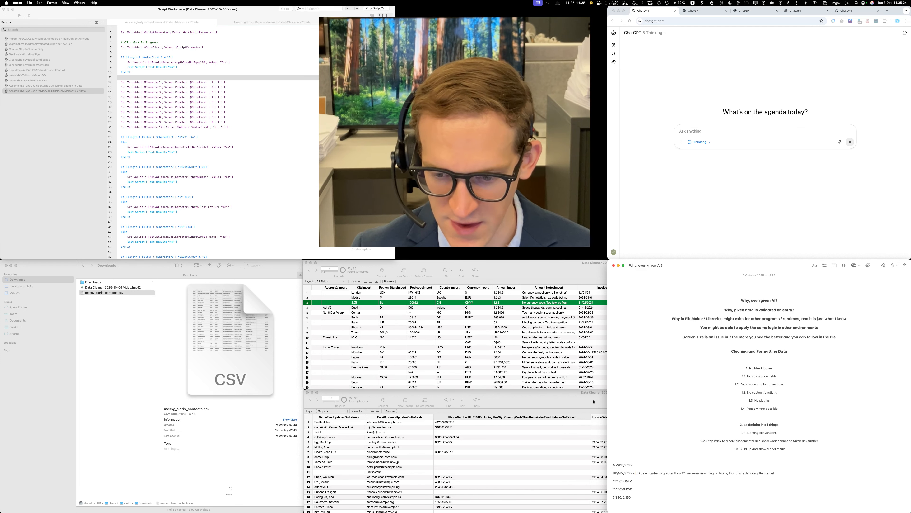
# - Insert blank lines in the DefinitelyIs script between the final character check and the last Exit Script step
pyautogui.click(230, 78)
pyautogui.click(241, 123)
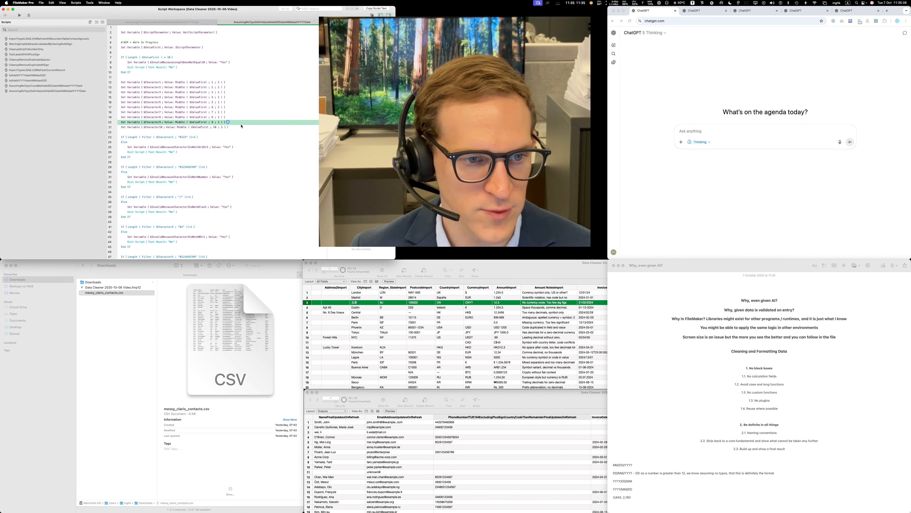
pyautogui.press('Down')
pyautogui.press('Down')
pyautogui.press('Down')
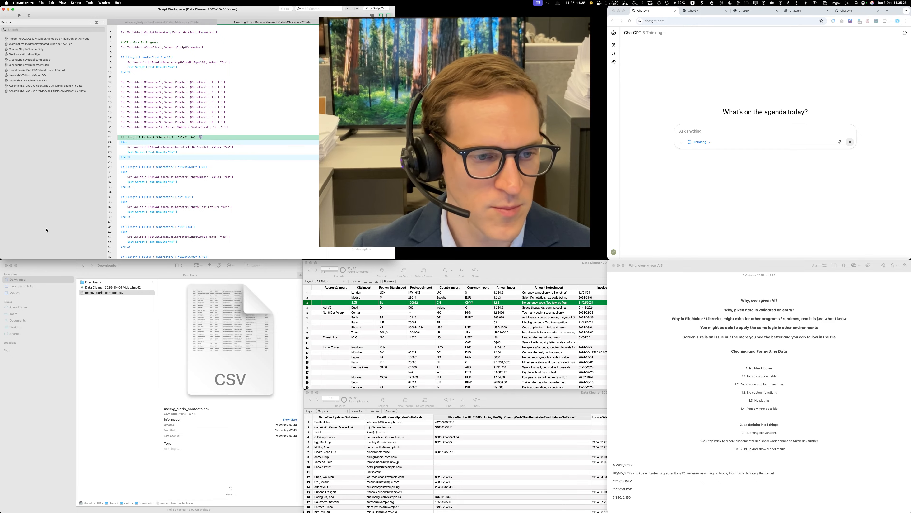
pyautogui.scroll(-10, 270, 176)
pyautogui.click(254, 222)
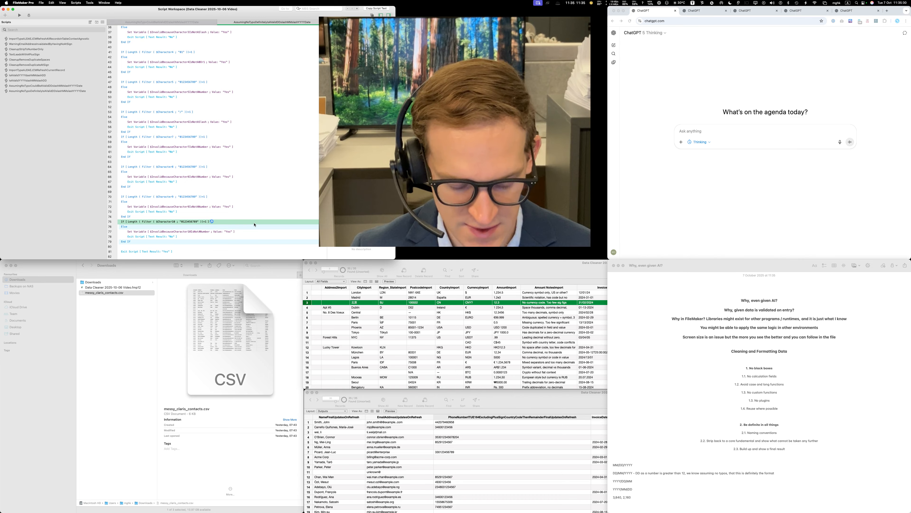
pyautogui.click(187, 243)
pyautogui.press('Return')
pyautogui.press('Return')
pyautogui.press('Return')
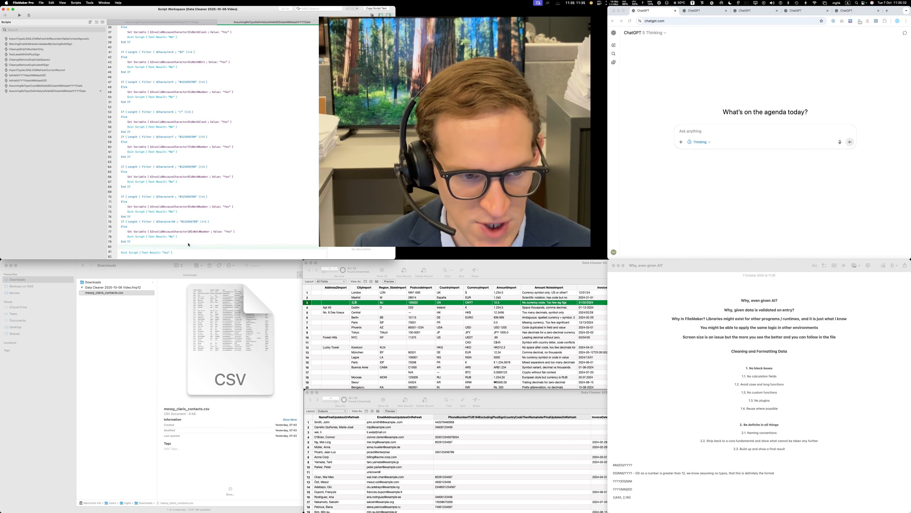
pyautogui.press('Up')
# - Add a Set Variable step before the last Exit Script, defining $Character1And2 as GetAsNumber ( $Character1 & $Character2 )
pyautogui.write('set v')
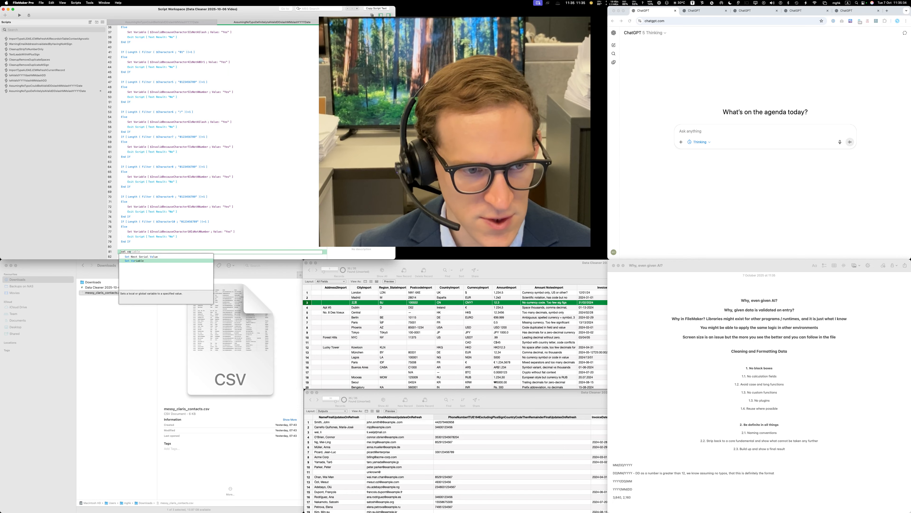
pyautogui.press('Return')
pyautogui.press('Return')
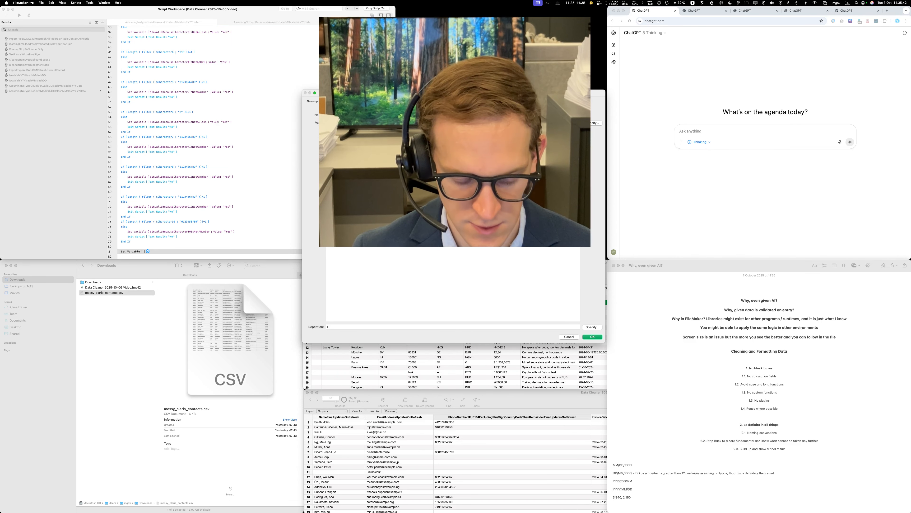
pyautogui.press('Tab')
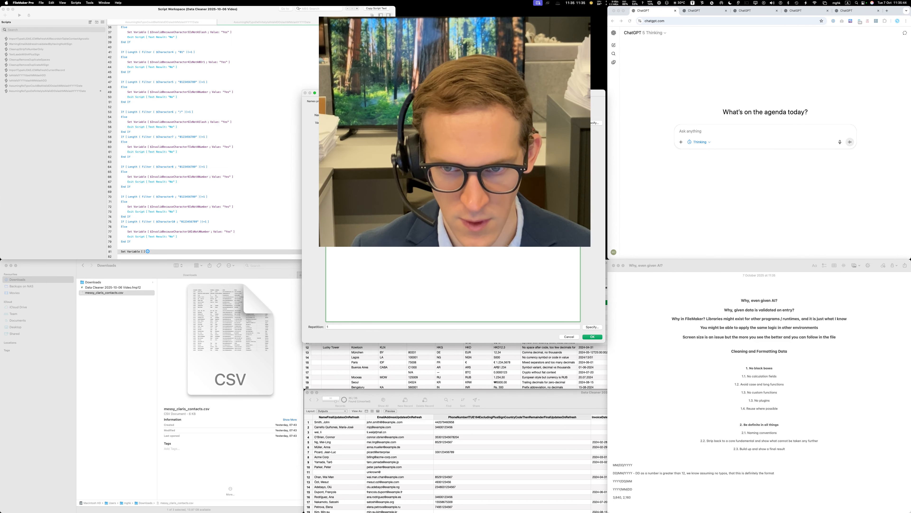
pyautogui.click(589, 123)
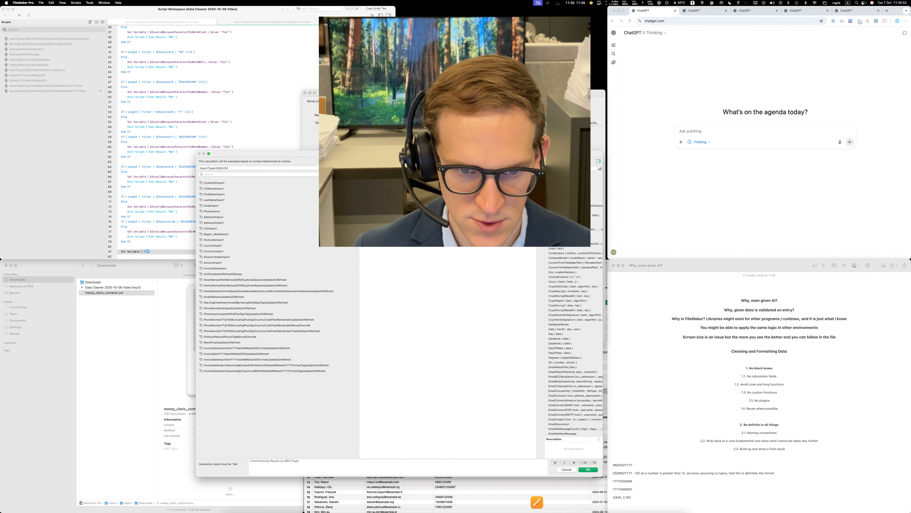
pyautogui.write('C')
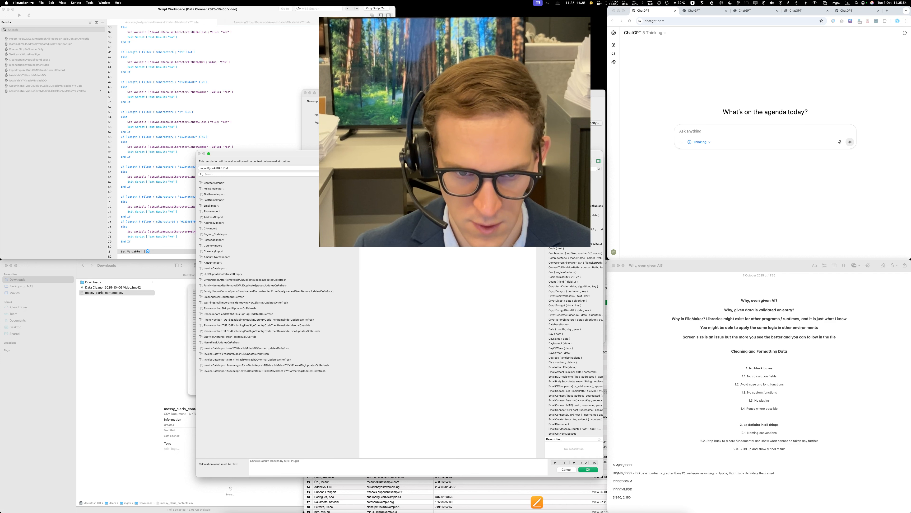
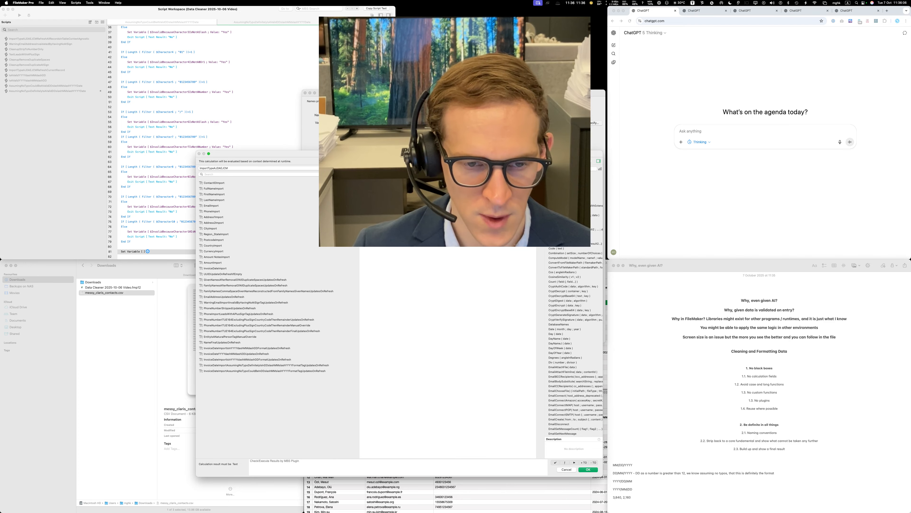
pyautogui.press('Escape')
pyautogui.press('Return')
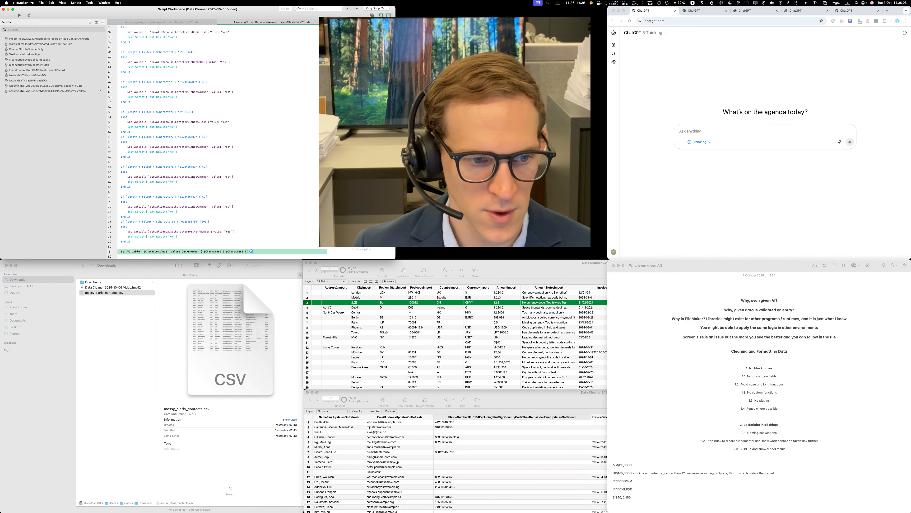
# - Add an If step below the new variable with the condition $Character1And2 > 12
pyautogui.write('if')
pyautogui.press('Return')
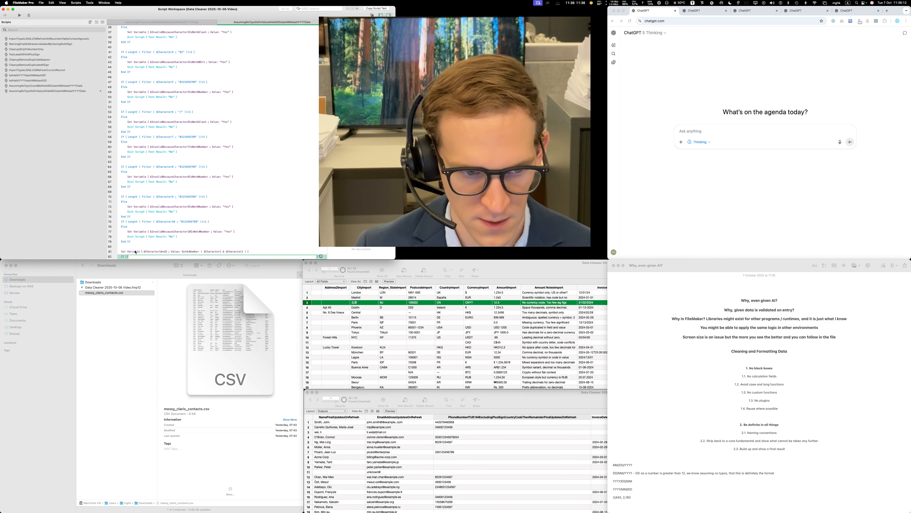
pyautogui.write('$Character1')
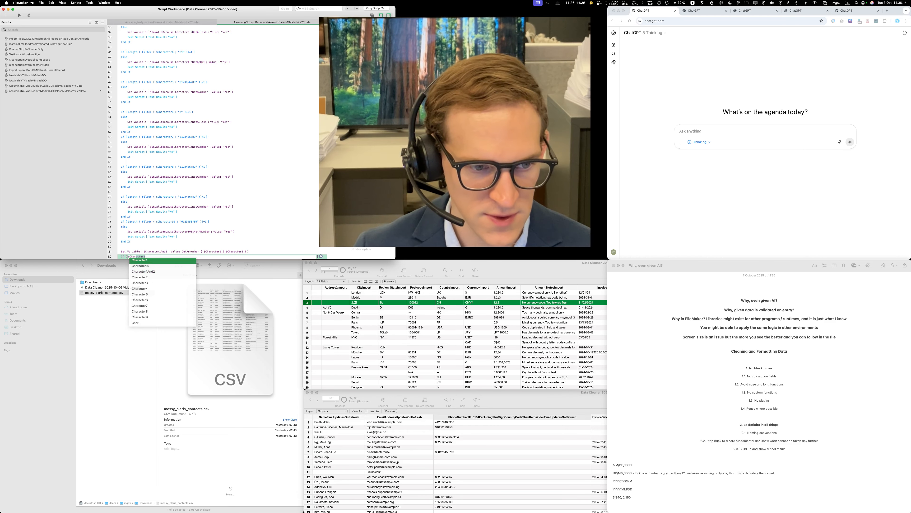
pyautogui.press('Down')
pyautogui.press('Down')
pyautogui.press('Return')
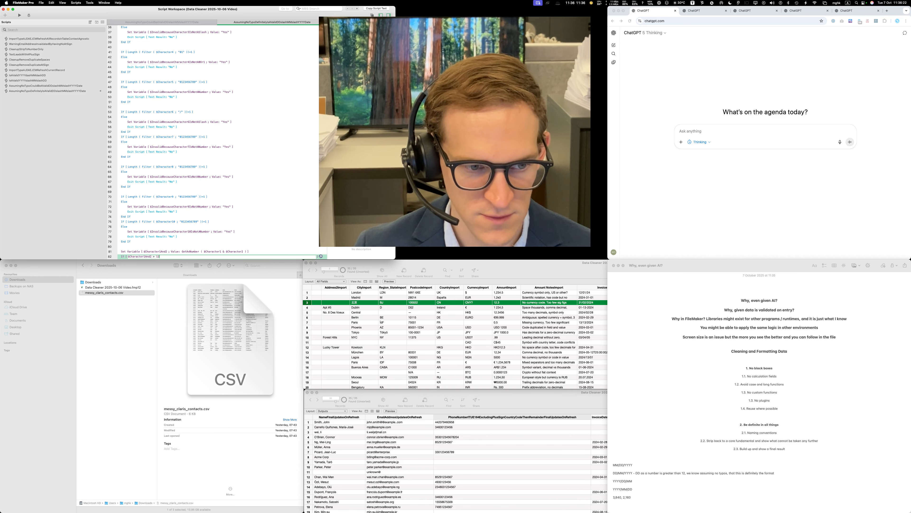
pyautogui.press('Return')
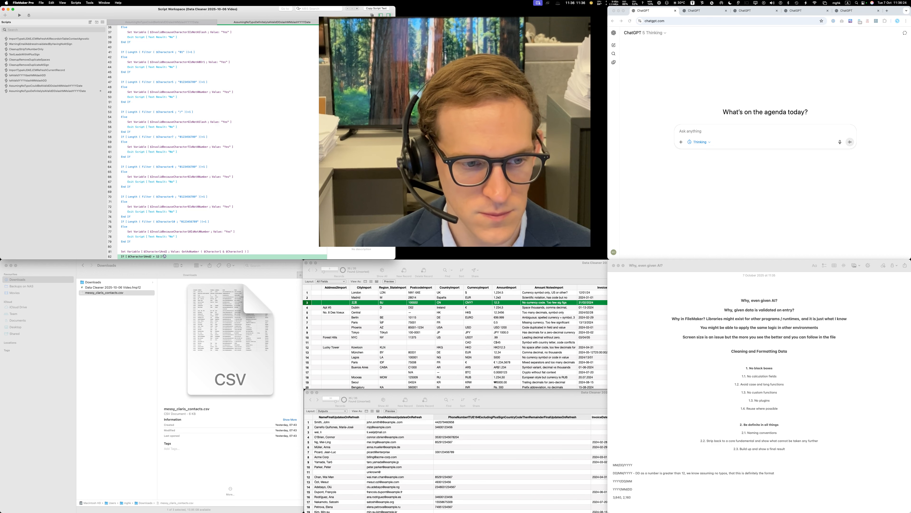
# - Add a Set Field step inside the new If block, targeting InvoiceDateImportAssumingNoTypoDefinitelyIsInDDslashMMslashYYYYFormatTagUpdatesOnRefresh
pyautogui.press('Return')
pyautogui.scroll(-2, 201, 209)
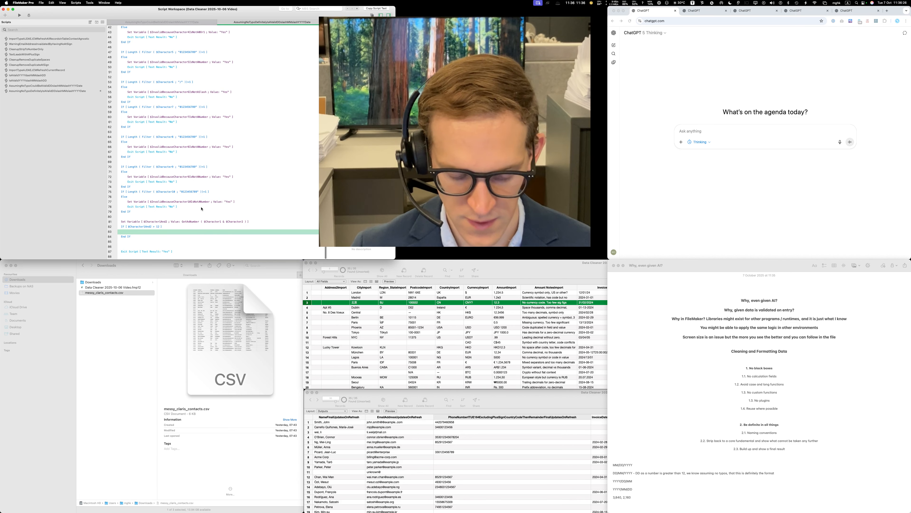
pyautogui.write('Set Field')
pyautogui.press('Return')
pyautogui.press('Return')
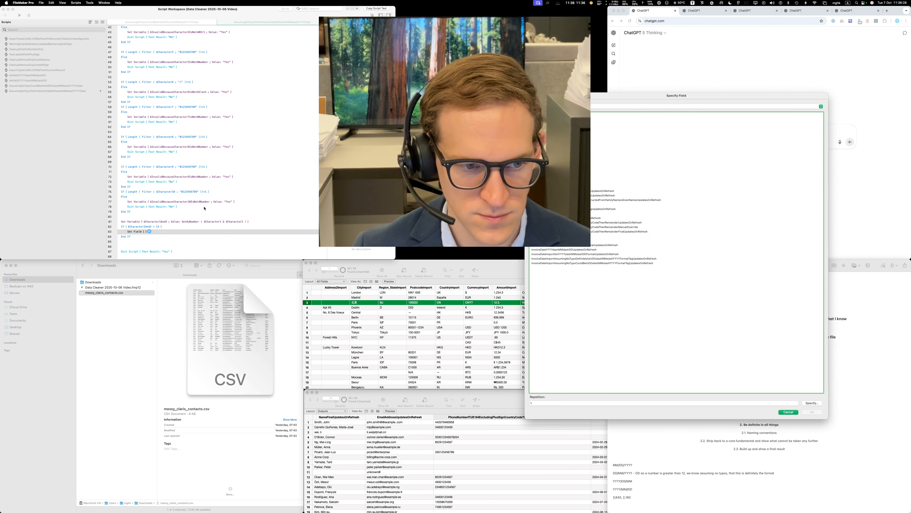
pyautogui.click(638, 259)
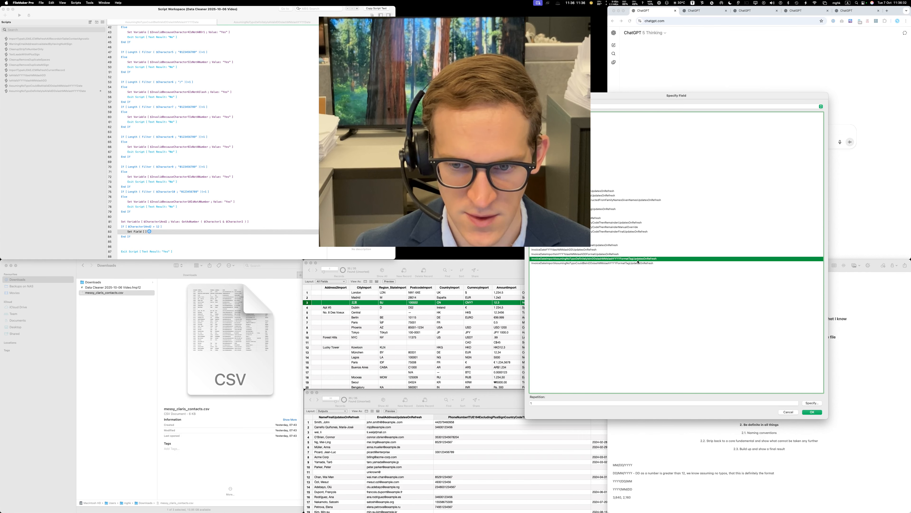
pyautogui.press('Return')
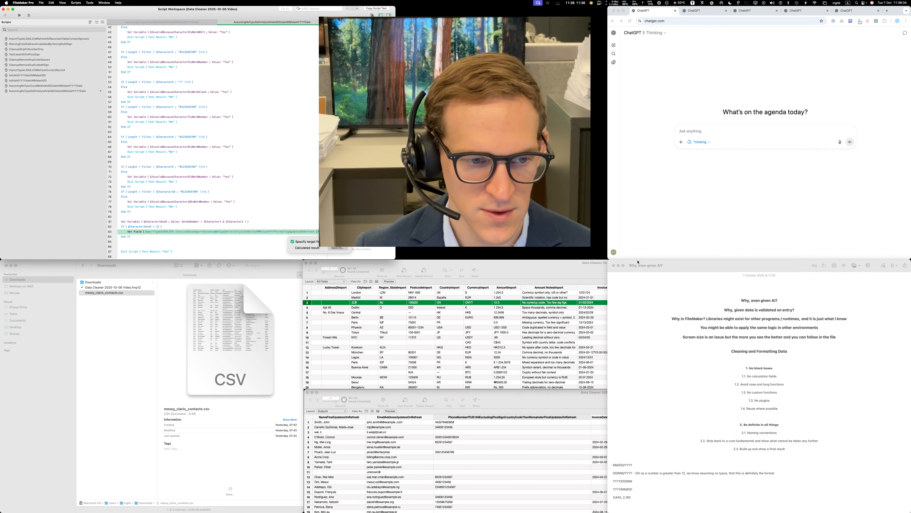
# - Delete the Set Field step from the $Character1And2 If block
pyautogui.click(220, 243)
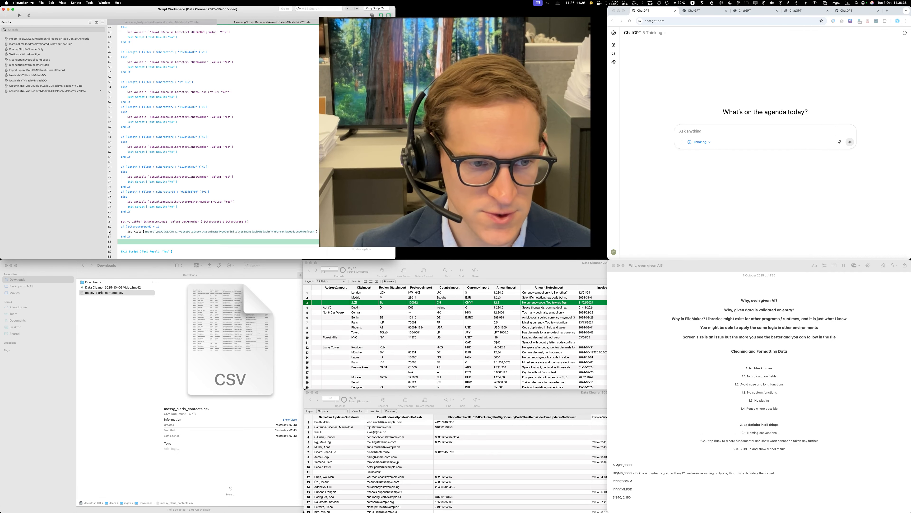
pyautogui.click(134, 233)
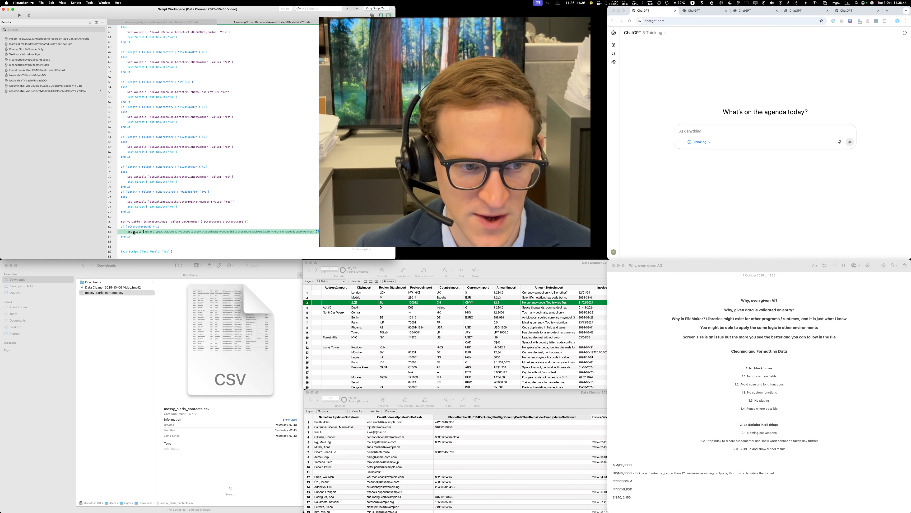
pyautogui.press('Delete')
# - Move the final Exit Script step with result "Yes" up inside the $Character1And2 If block
pyautogui.press('Down')
pyautogui.press('Down')
pyautogui.press('Down')
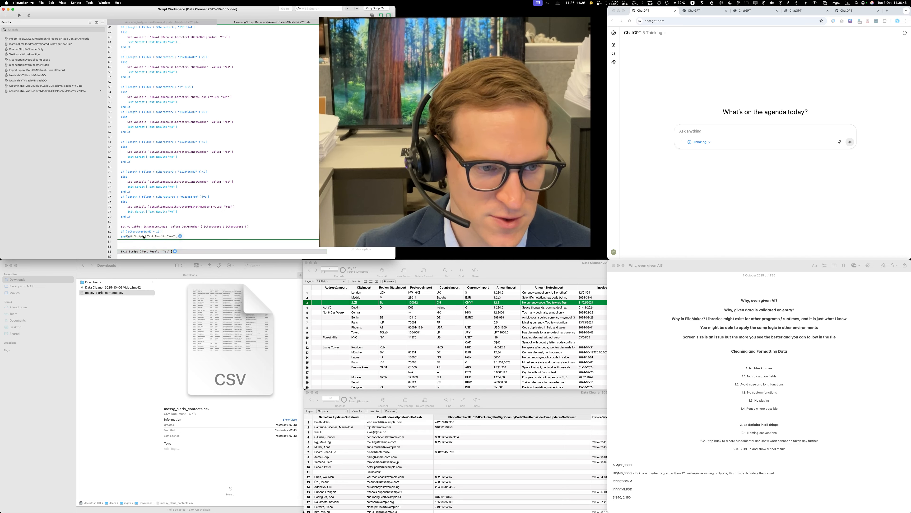
pyautogui.press('super+Up')
pyautogui.press('super+Up')
pyautogui.press('super+Up')
# - Add an Else step after Exit Script "Yes" in the $Character1And2 If block
pyautogui.click(230, 243)
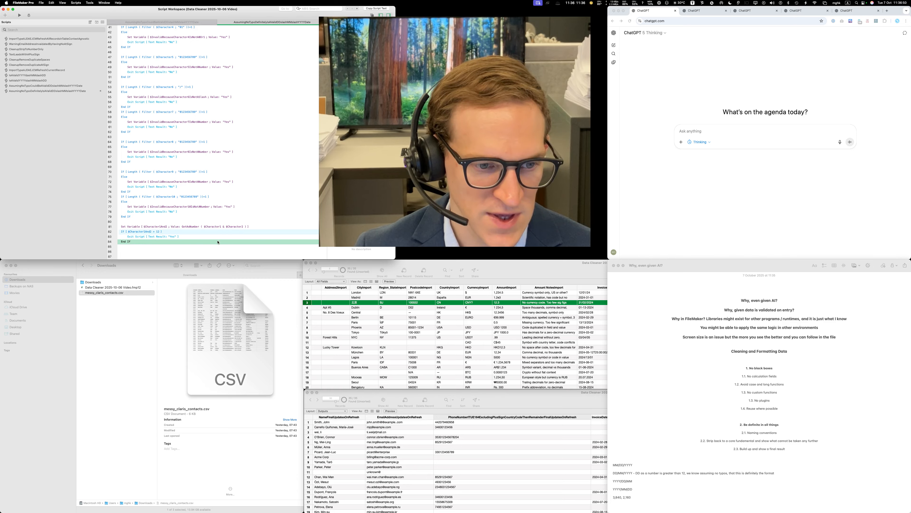
pyautogui.write('else')
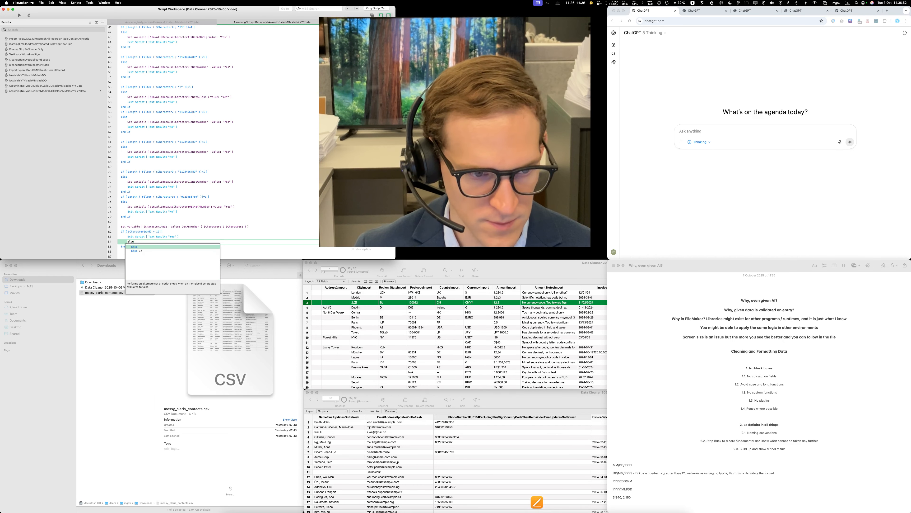
# - Add an Else branch to the closing $Character1And2 > 12 check and paste a copied Exit Script step into it
pyautogui.press('Return')
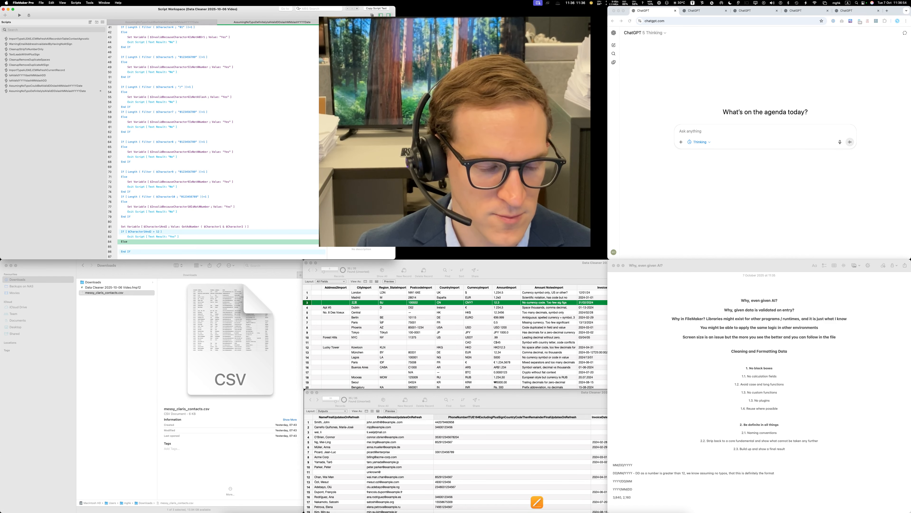
pyautogui.press('super+v')
pyautogui.press('Up')
pyautogui.press('BackSpace')
pyautogui.scroll(1, 213, 256)
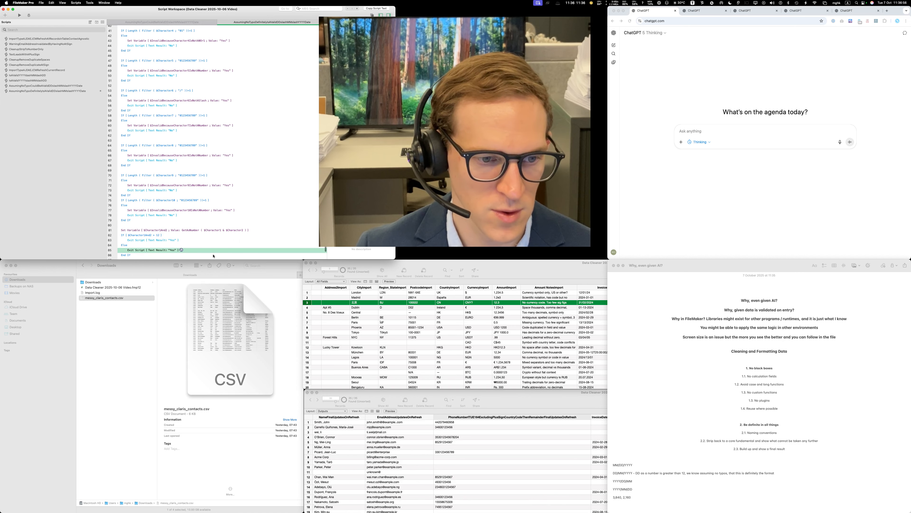
# - Change the text result of the Else branch's Exit Script step to "Unknown" and save the script
pyautogui.click(169, 251)
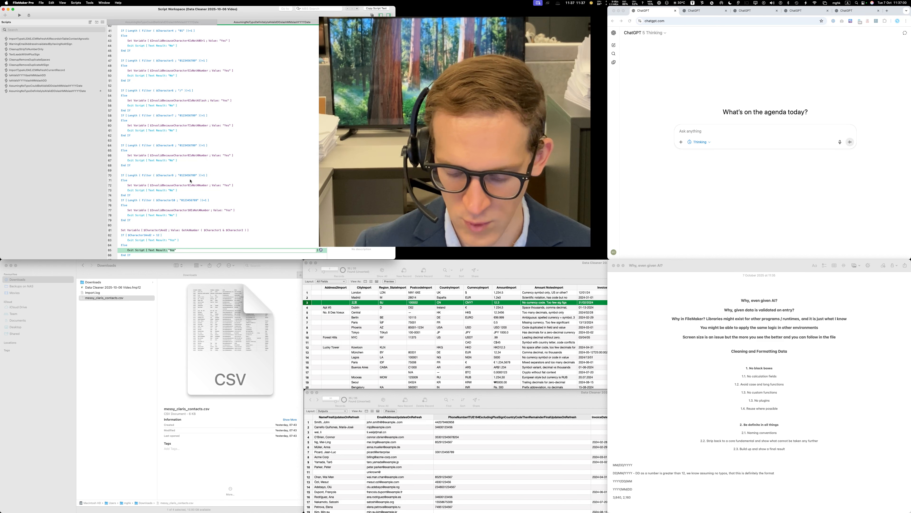
pyautogui.press('Delete')
pyautogui.press('Delete')
pyautogui.press('Delete')
pyautogui.press('Delete')
pyautogui.write('"')
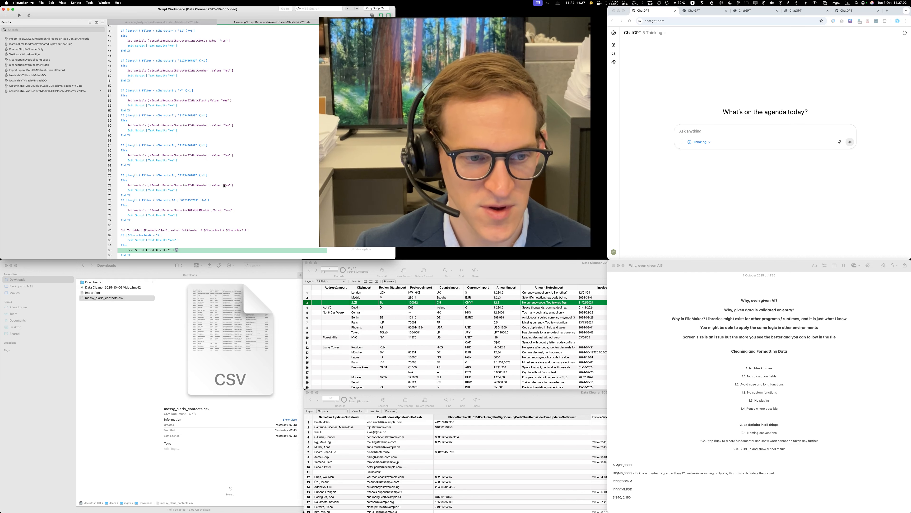
pyautogui.press('Return')
pyautogui.scroll(-2, 167, 246)
pyautogui.click(169, 239)
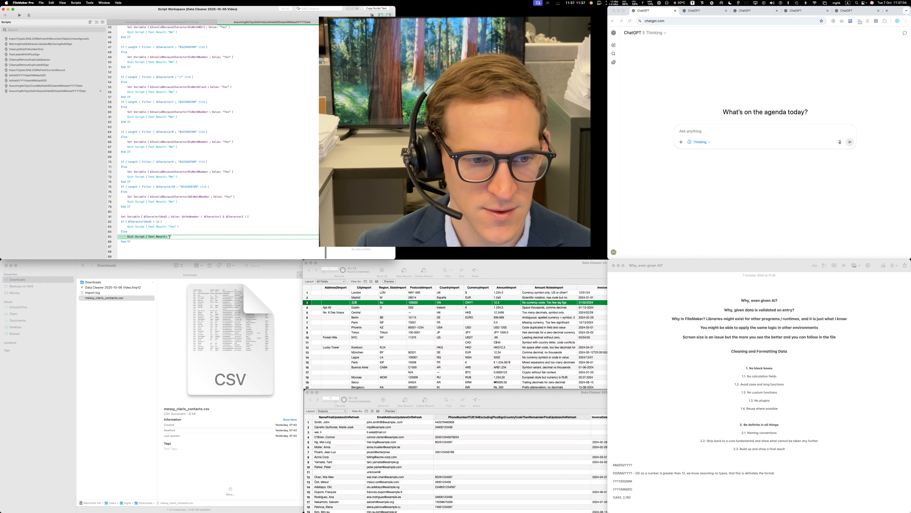
pyautogui.write('Un')
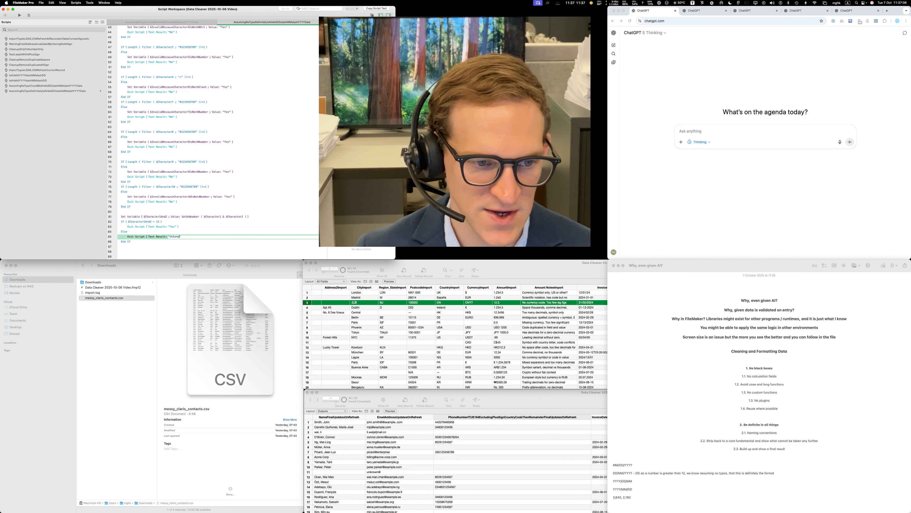
pyautogui.write('konw')
pyautogui.press('BackSpace')
pyautogui.press('BackSpace')
pyautogui.press('BackSpace')
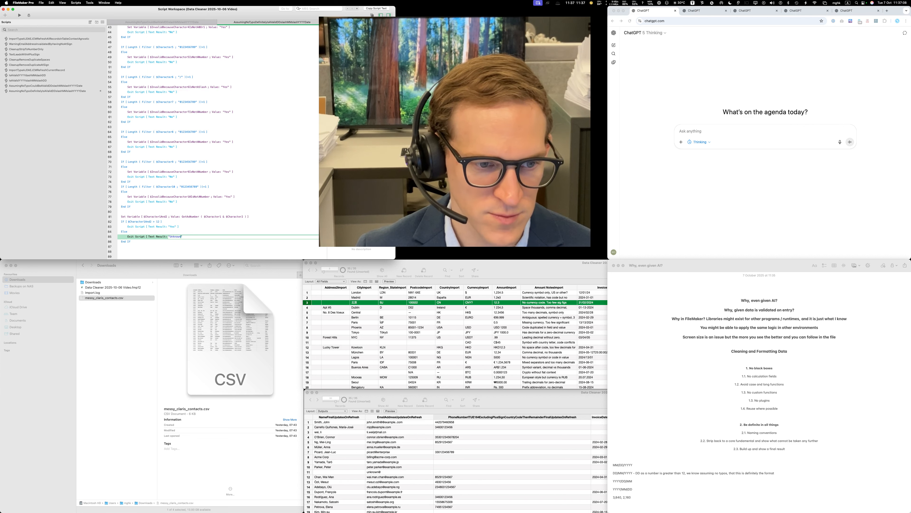
pyautogui.press('Return')
pyautogui.press('super+s')
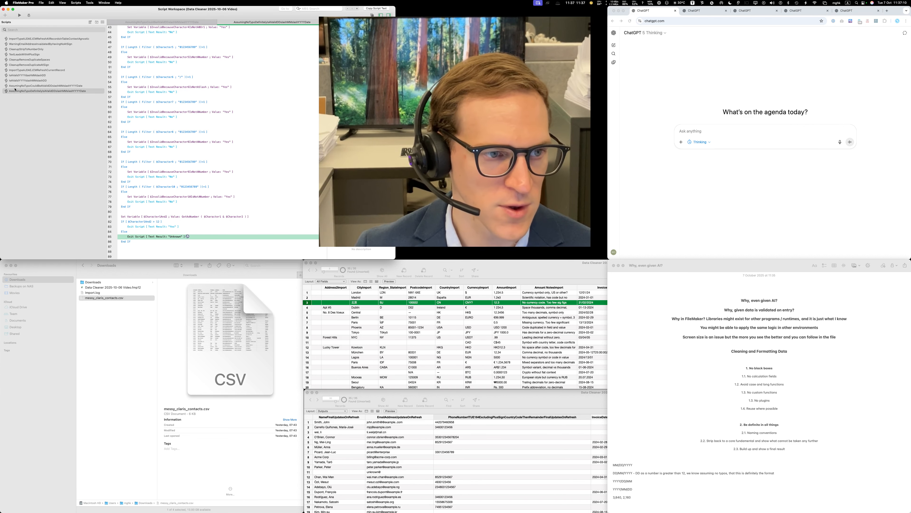
# - Open the AssumingNoTypo script for dates that could be in DD/MM/YYYY format and examine its closing steps
pyautogui.click(58, 90)
pyautogui.click(60, 82)
pyautogui.doubleClick(60, 86)
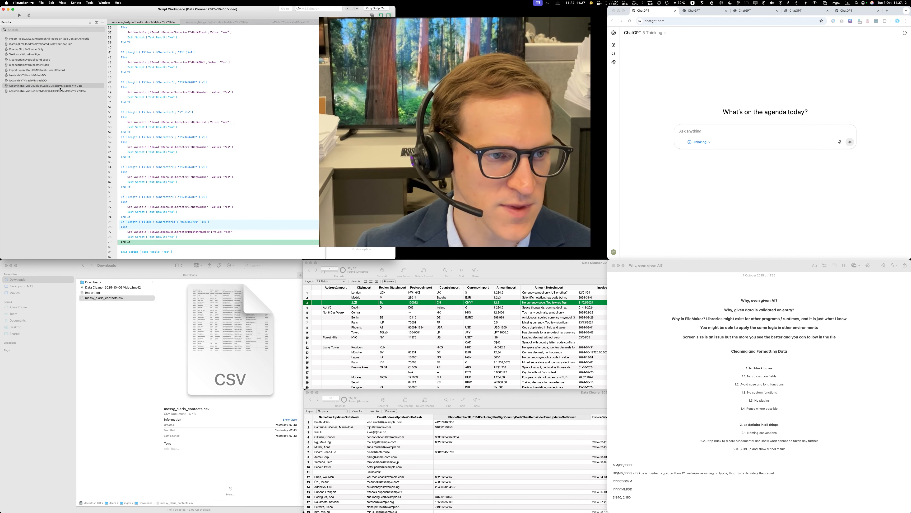
pyautogui.click(211, 248)
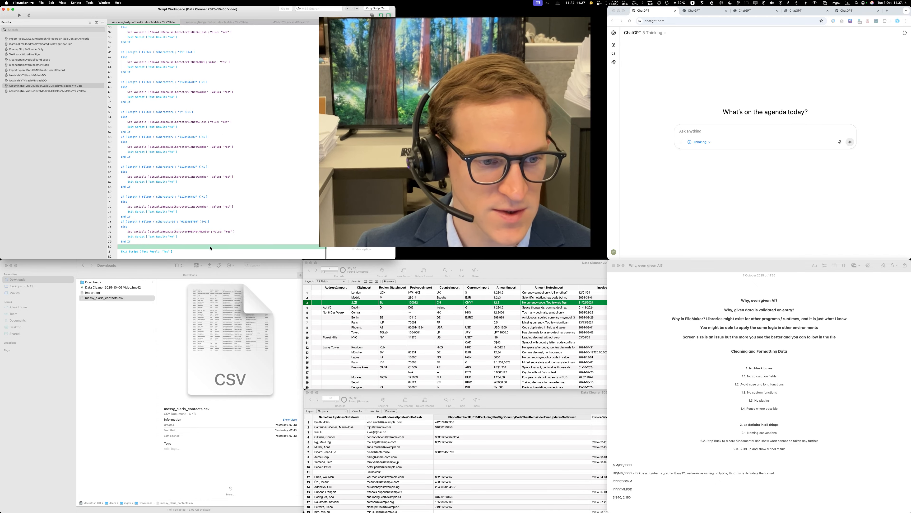
pyautogui.click(185, 252)
pyautogui.click(203, 242)
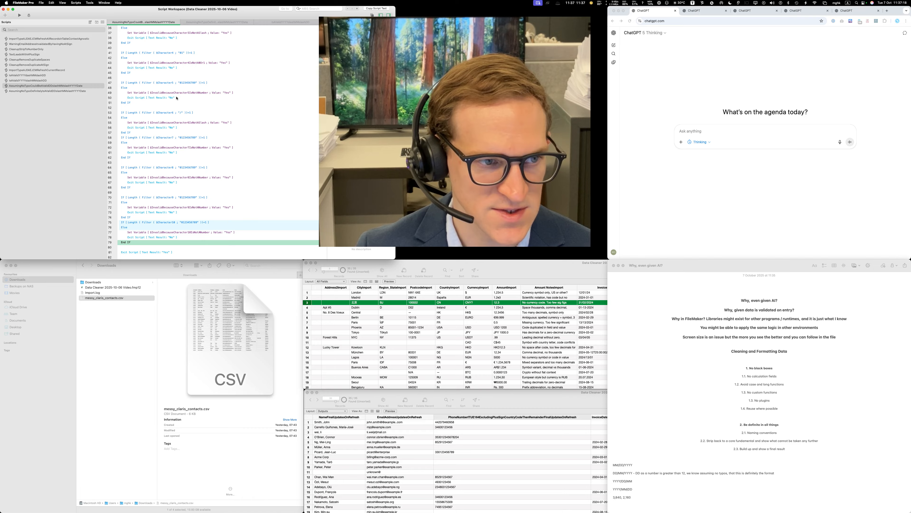
# - In the import table, move the last InvoiceDateImport tag column ahead of the InvoiceDateYYYY column and widen it
pyautogui.click(554, 342)
pyautogui.hscroll(3, 554, 343)
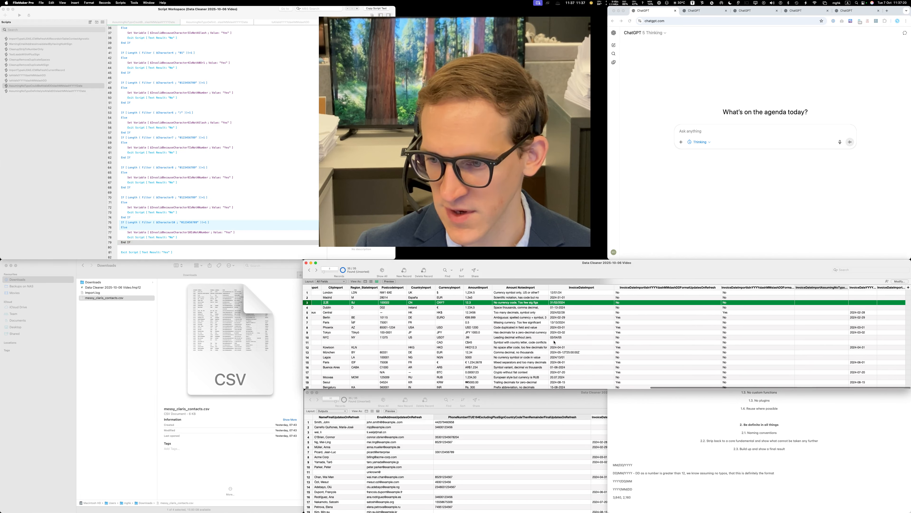
pyautogui.click(870, 327)
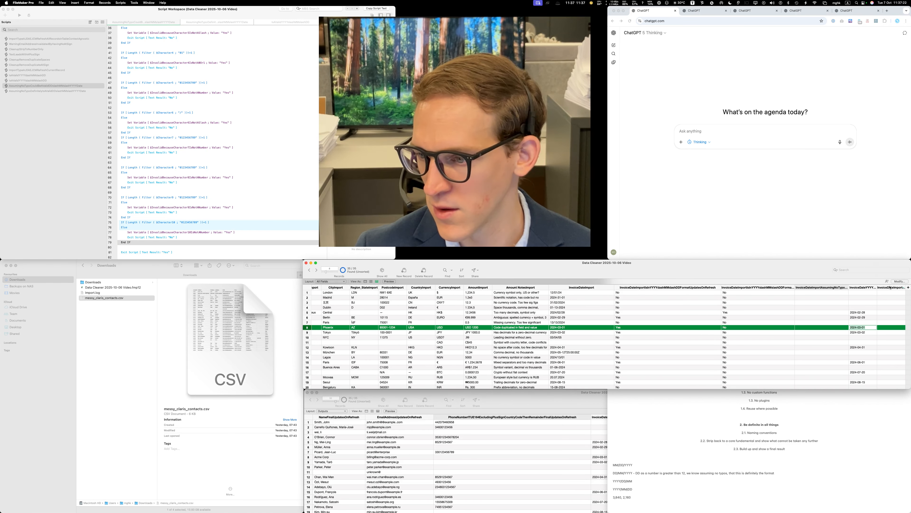
pyautogui.moveTo(893, 288); pyautogui.dragTo(851, 292)
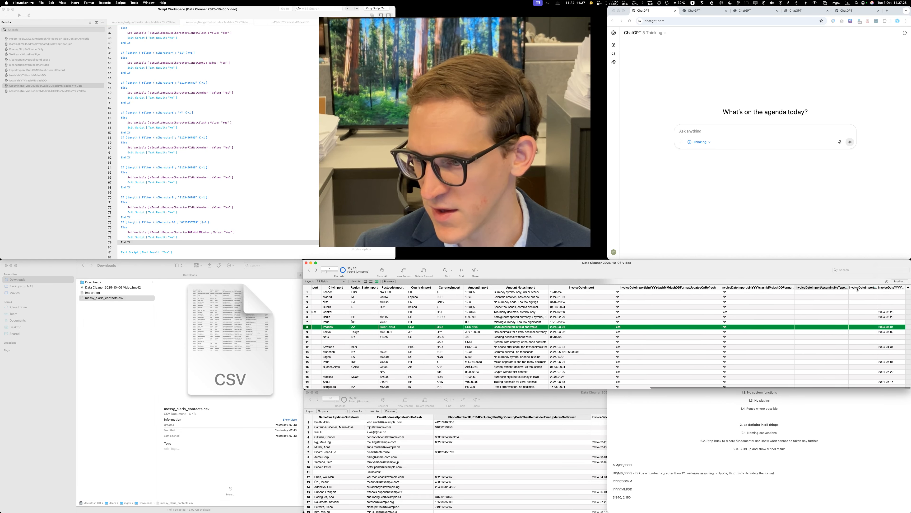
pyautogui.moveTo(849, 287); pyautogui.dragTo(892, 287)
pyautogui.hscroll(5, 820, 292)
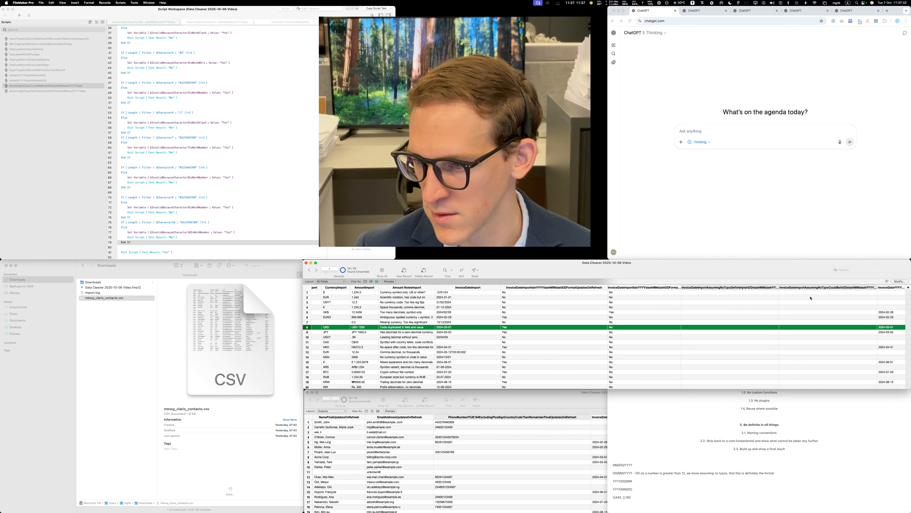
# - Try to swap the order of the "DefinitelyIn" and "CouldBeIn" DD/MM/YYYY tag columns directly in the table
pyautogui.click(760, 293)
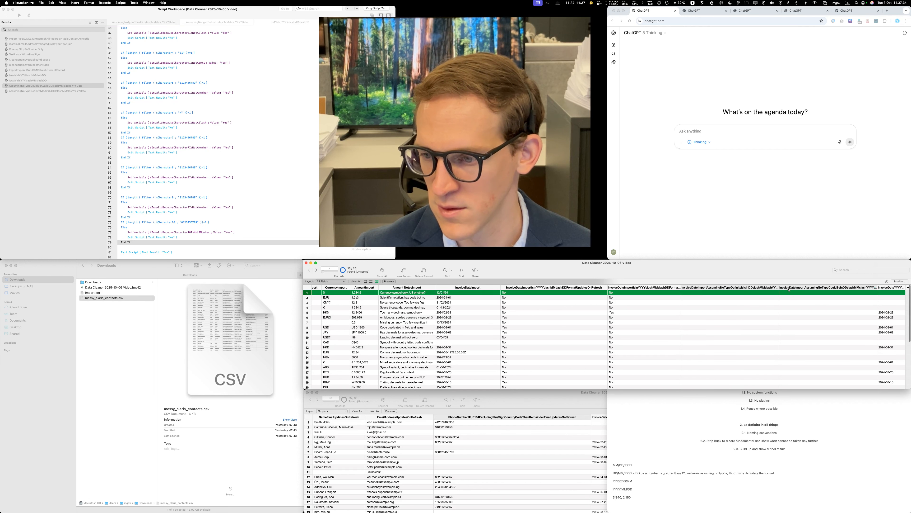
pyautogui.moveTo(802, 288); pyautogui.dragTo(703, 291)
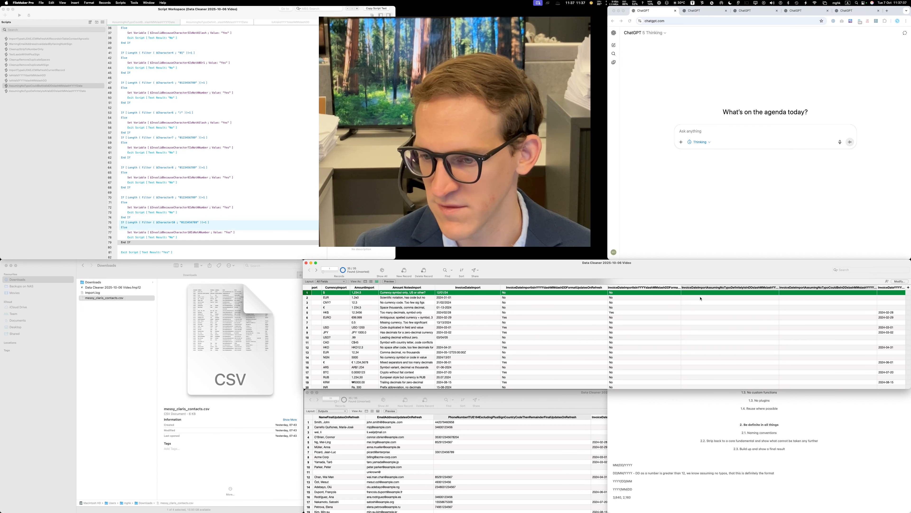
pyautogui.click(825, 342)
pyautogui.click(804, 289)
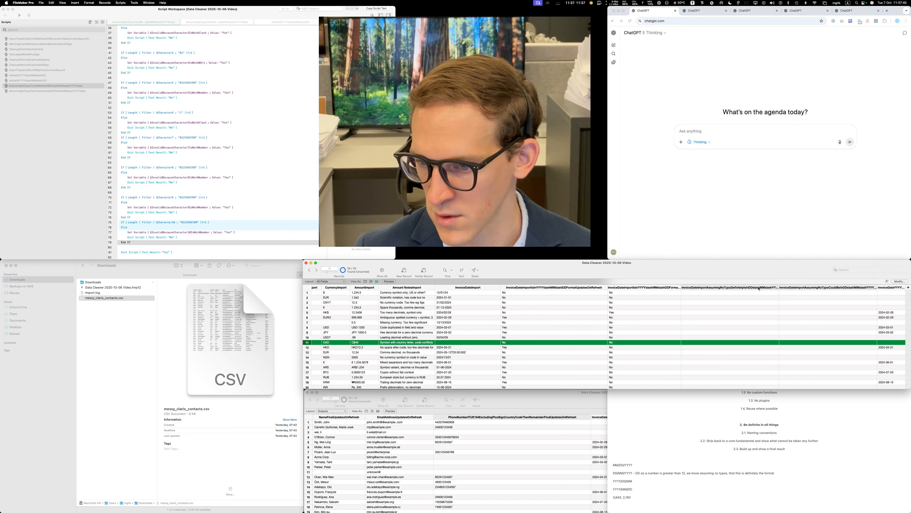
pyautogui.click(680, 327)
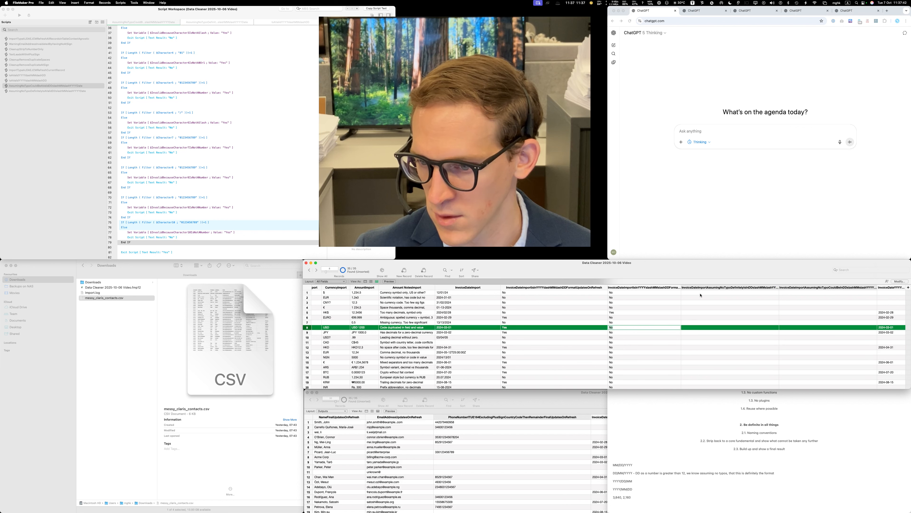
pyautogui.moveTo(699, 288); pyautogui.dragTo(856, 287)
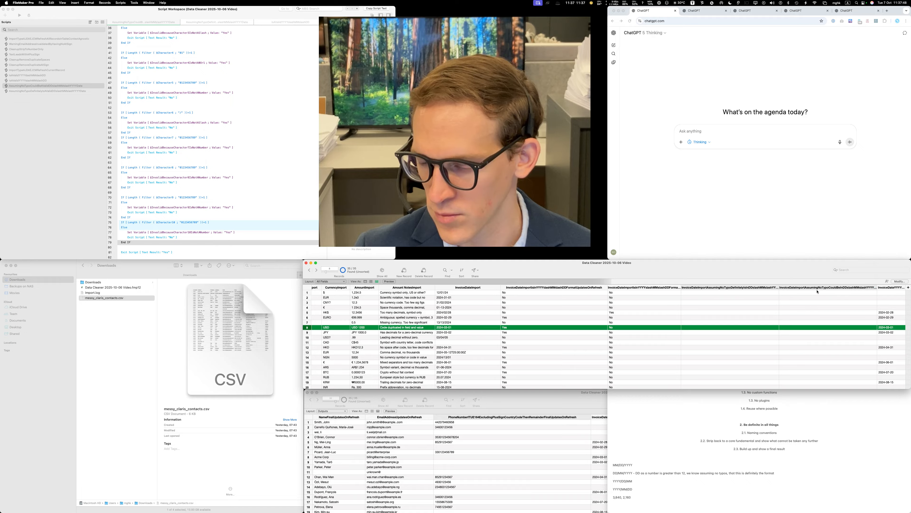
# - Modify the table view so the "CouldBeIn" DD/MM/YYYY tag field comes before the "DefinitelyIn" one
pyautogui.click(900, 281)
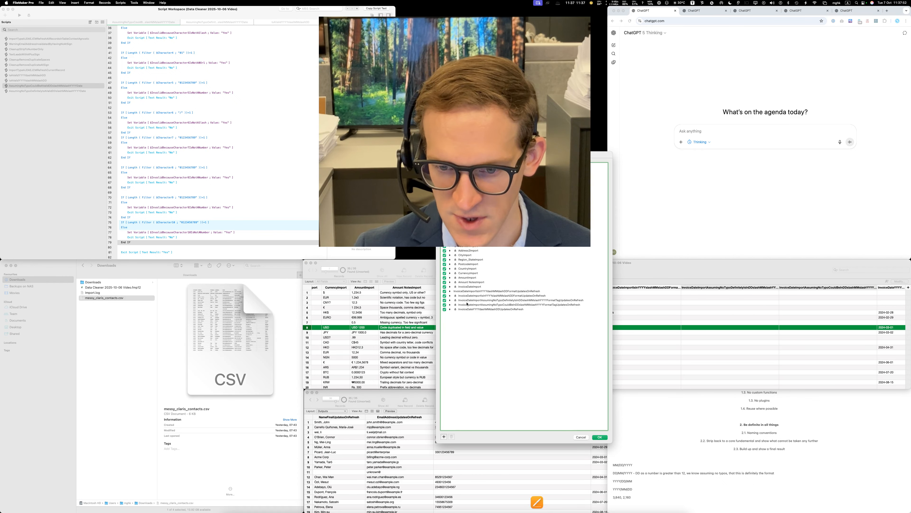
pyautogui.moveTo(489, 305); pyautogui.dragTo(484, 301)
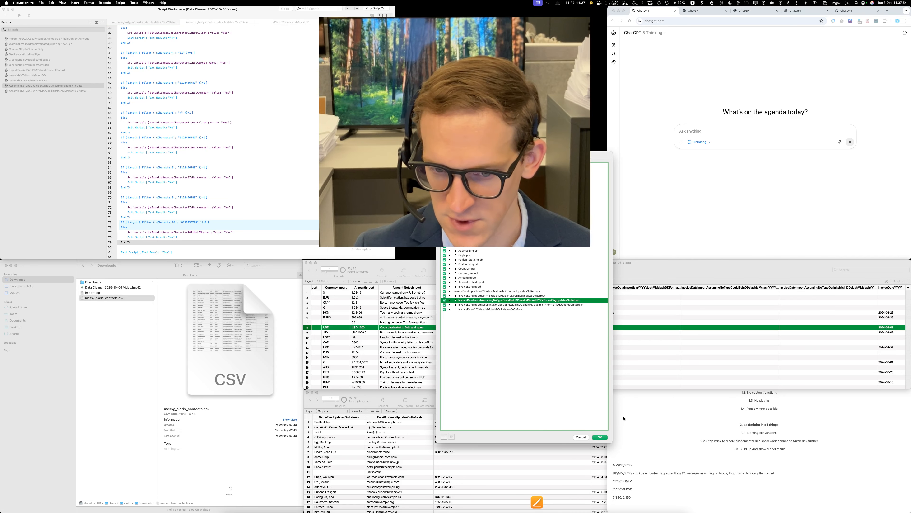
pyautogui.click(600, 437)
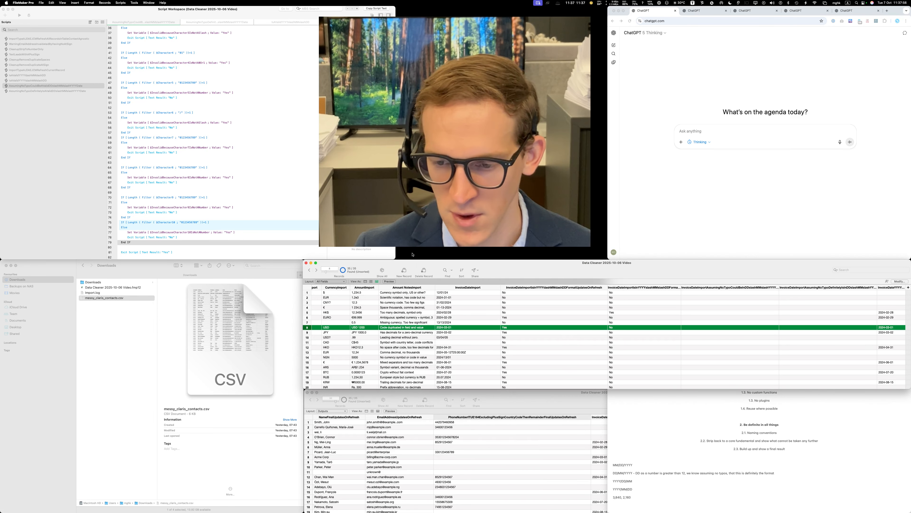
# - Move the RefreshCurrentRecord script in the script list to directly below the script that refreshes all records
pyautogui.click(62, 110)
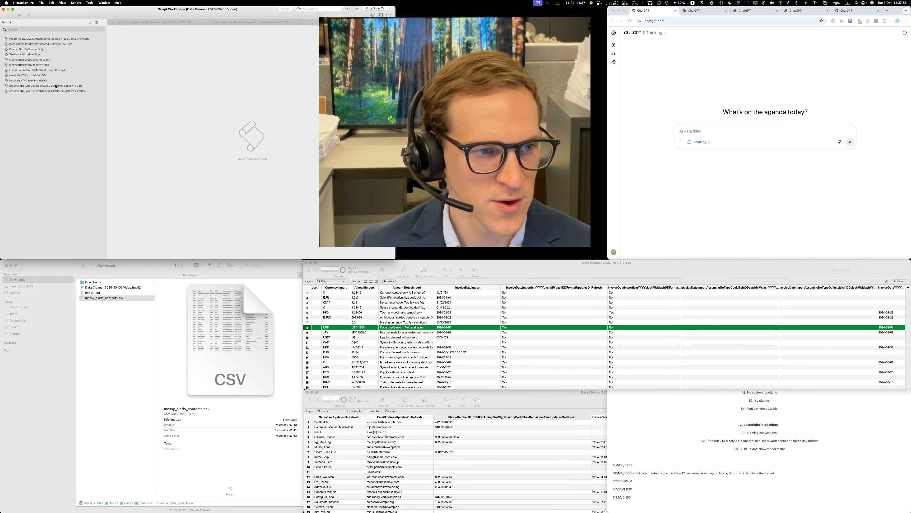
pyautogui.click(57, 86)
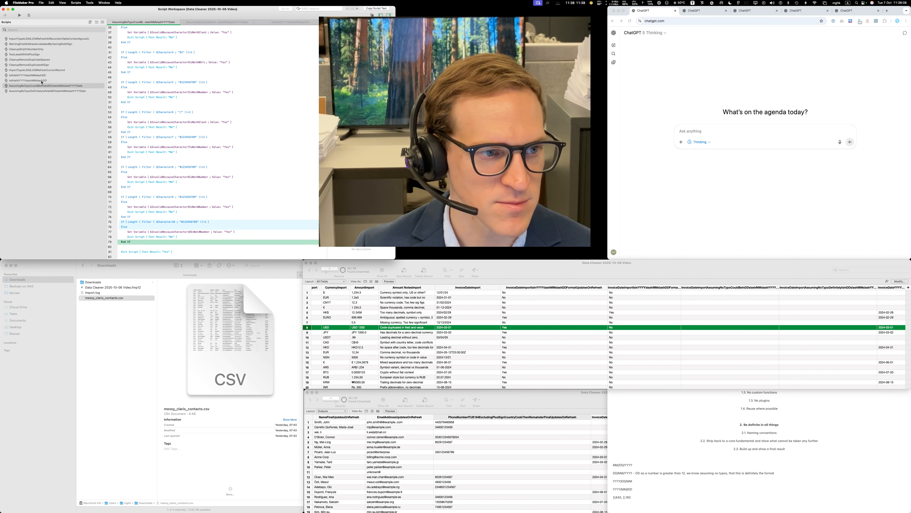
pyautogui.click(46, 38)
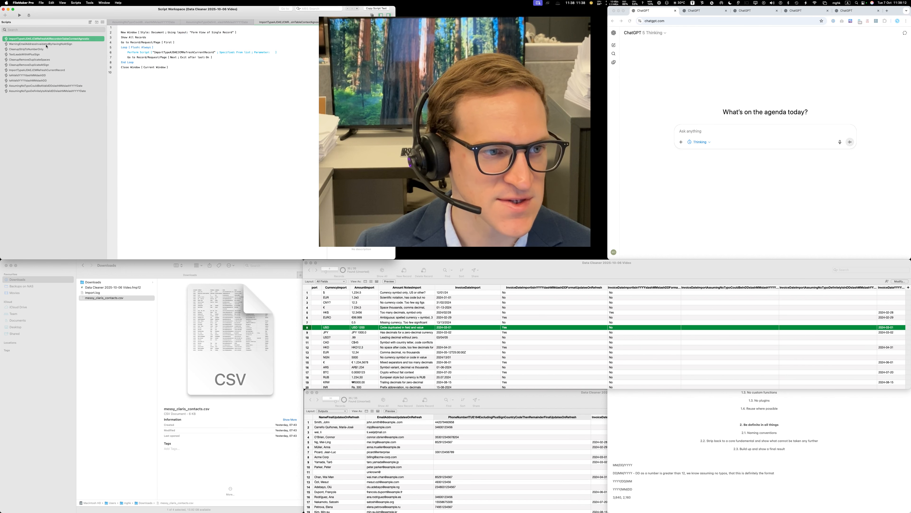
pyautogui.click(35, 50)
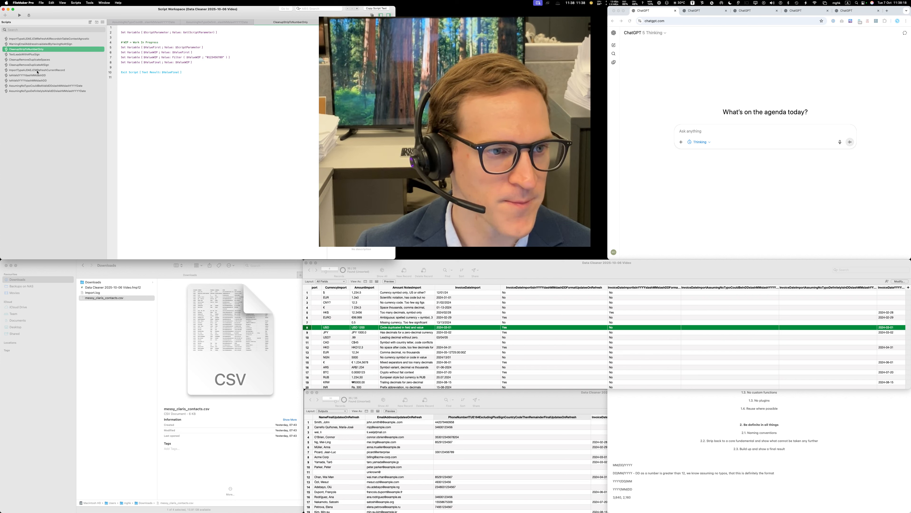
pyautogui.moveTo(37, 72); pyautogui.dragTo(48, 42)
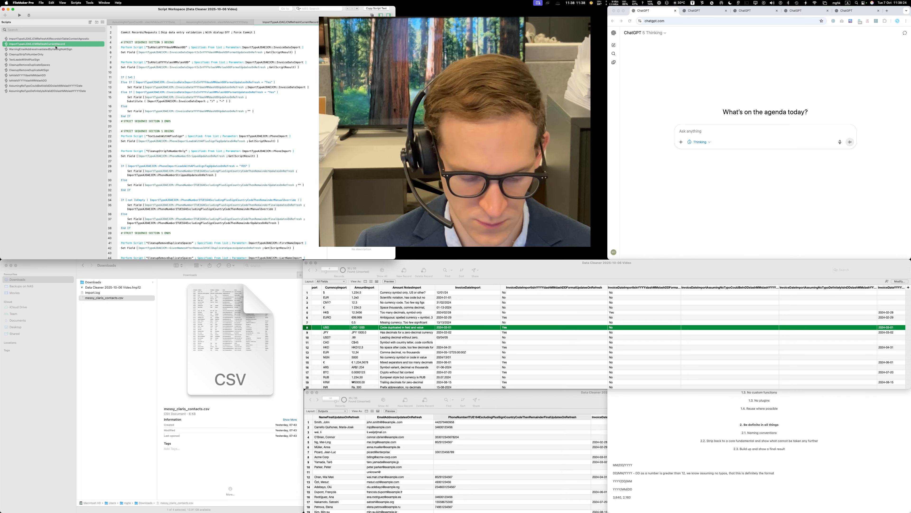
# - In the relationships graph, widen the ImportTypeAJDAEJCM table occurrence and rename it ImportTypeAJDAEJCMBase
pyautogui.press('super+shift+d')
pyautogui.click(471, 244)
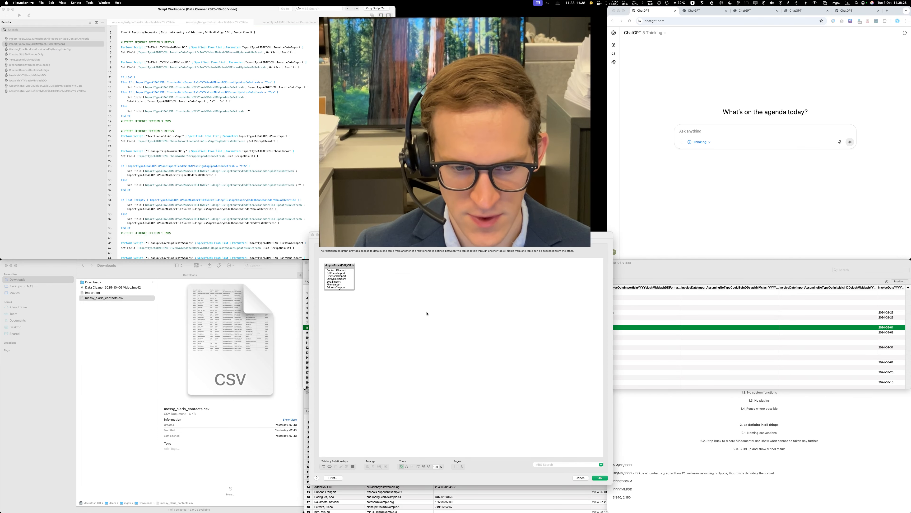
pyautogui.moveTo(354, 275); pyautogui.dragTo(423, 275)
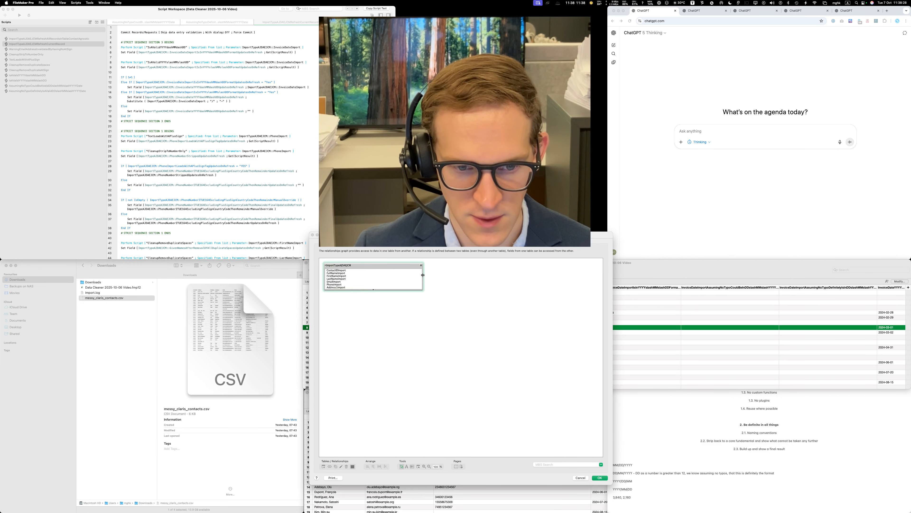
pyautogui.doubleClick(368, 265)
pyautogui.click(474, 357)
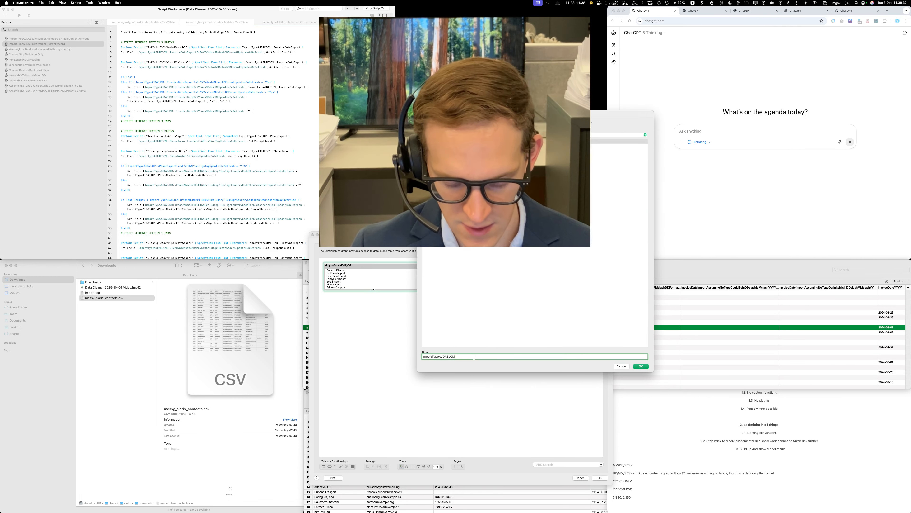
pyautogui.write('Base')
pyautogui.press('Return')
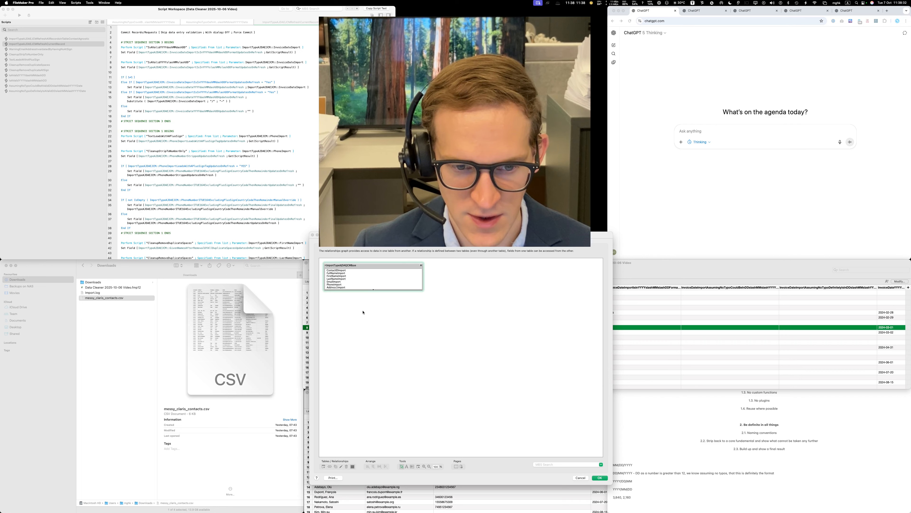
# - Check the name in the renamed table occurrence's specification, and show the database's list of tables
pyautogui.doubleClick(379, 270)
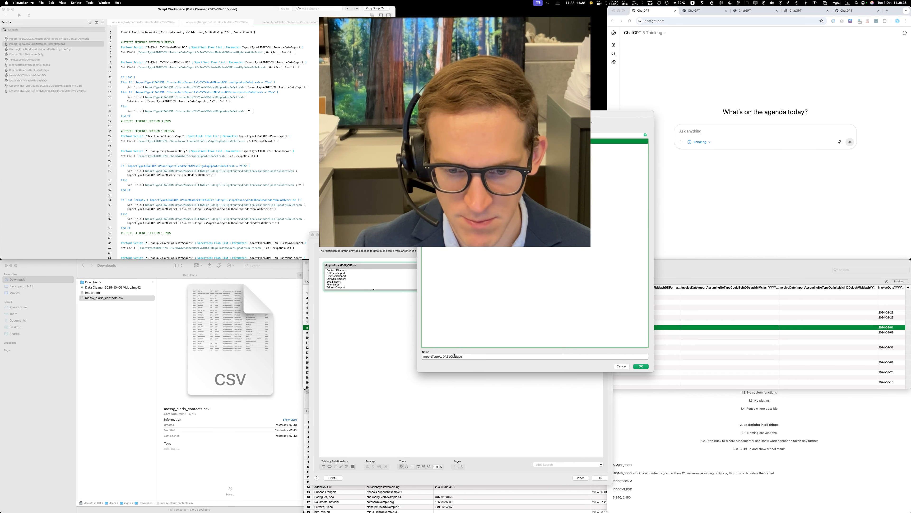
pyautogui.moveTo(456, 357); pyautogui.dragTo(495, 357)
pyautogui.click(641, 366)
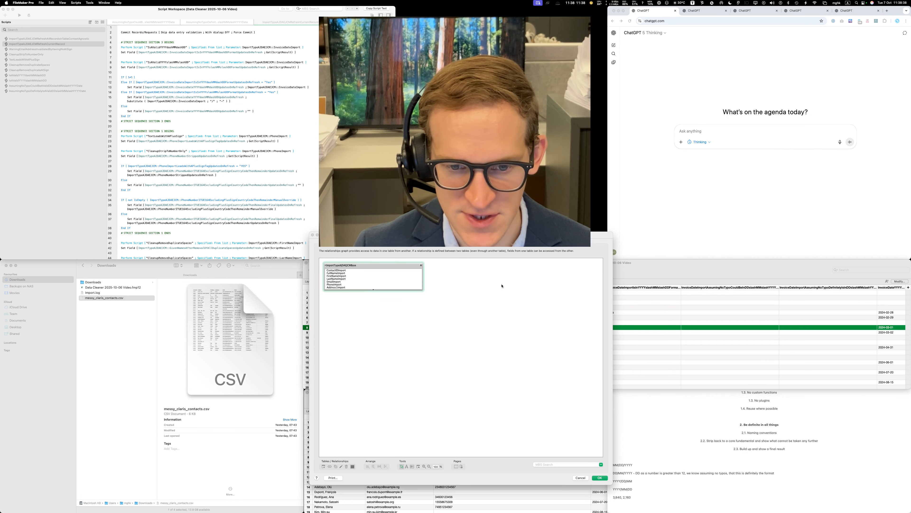
pyautogui.click(439, 243)
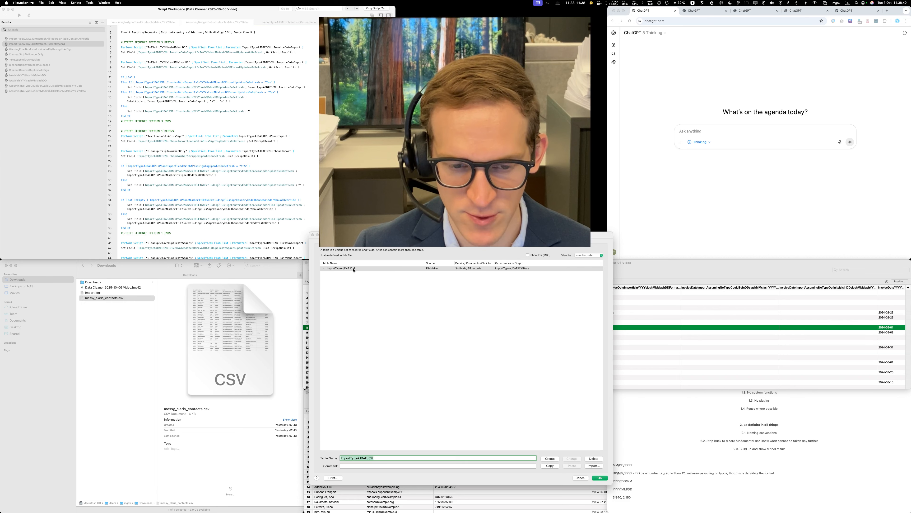
# - Compare the ImportTypeAJDAEJCM table's name with its Base occurrence in the relationships graph, and accept the database changes
pyautogui.click(477, 243)
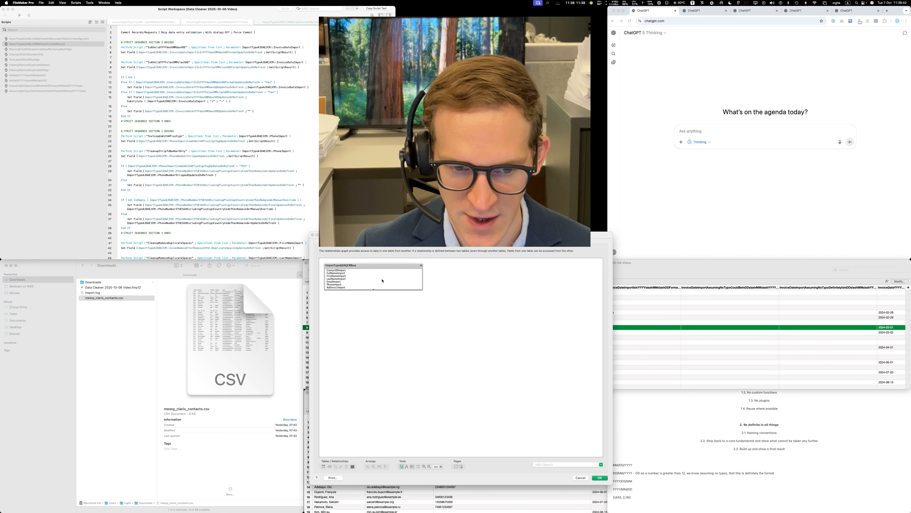
pyautogui.click(358, 268)
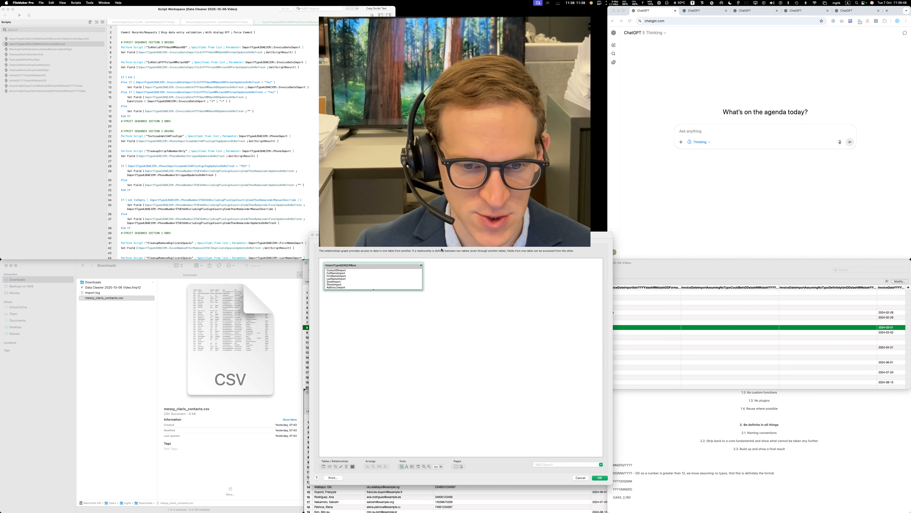
pyautogui.click(329, 243)
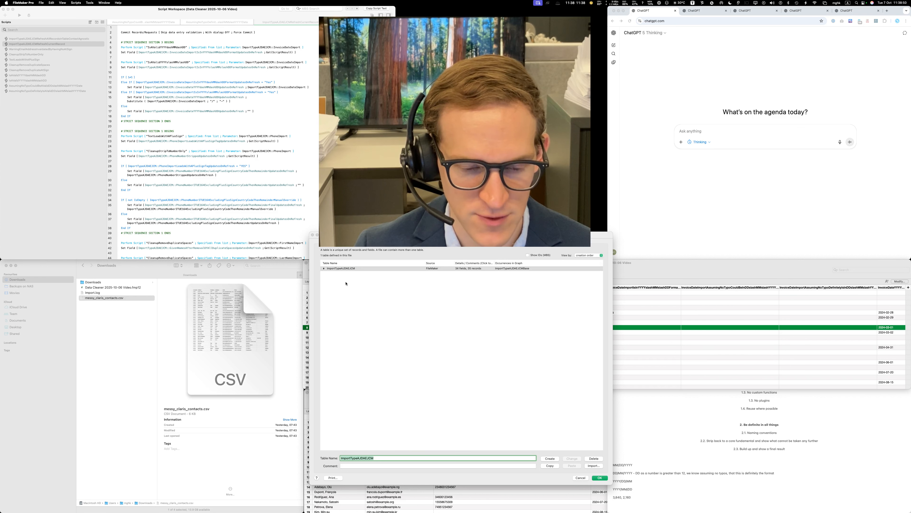
pyautogui.click(475, 246)
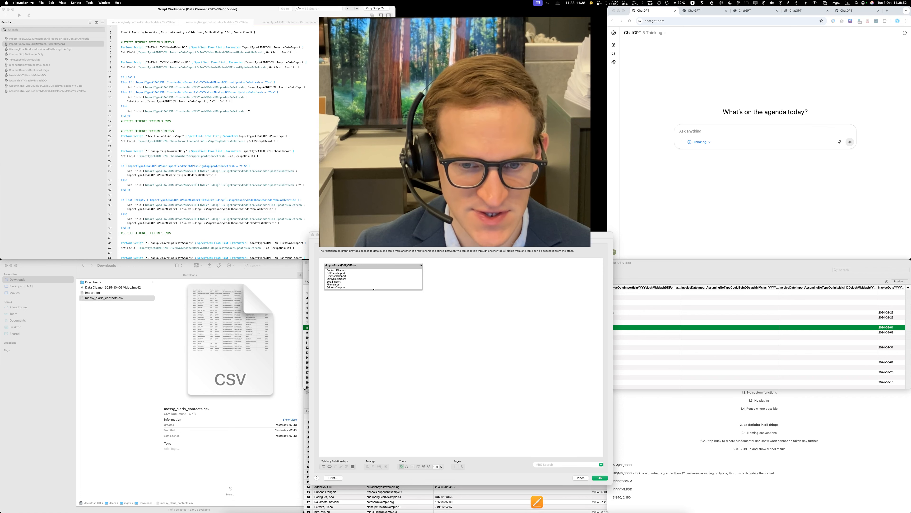
pyautogui.click(600, 478)
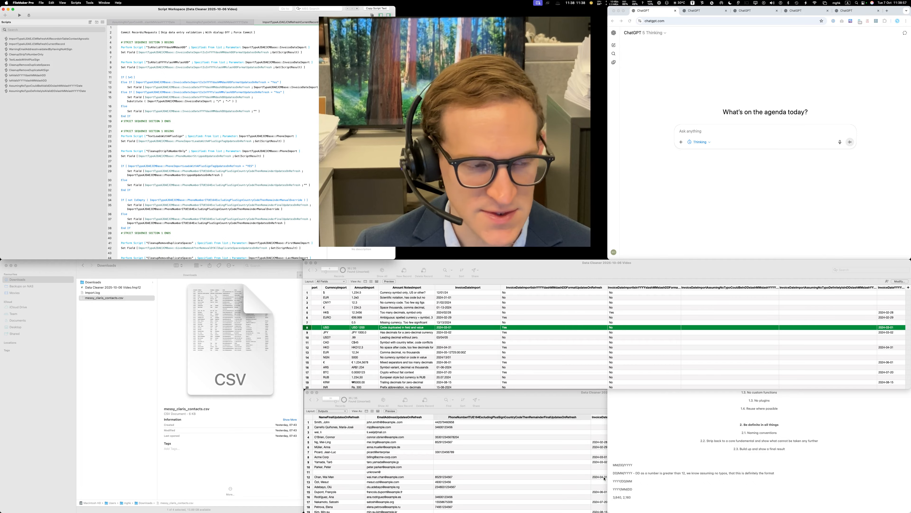
# - Rename the current-record refresh script ImportTypeAJDAEJCMBaseRefreshCurrentRecord by inserting "Base" after the table name
pyautogui.click(82, 65)
pyautogui.click(38, 45)
pyautogui.rightClick(40, 43)
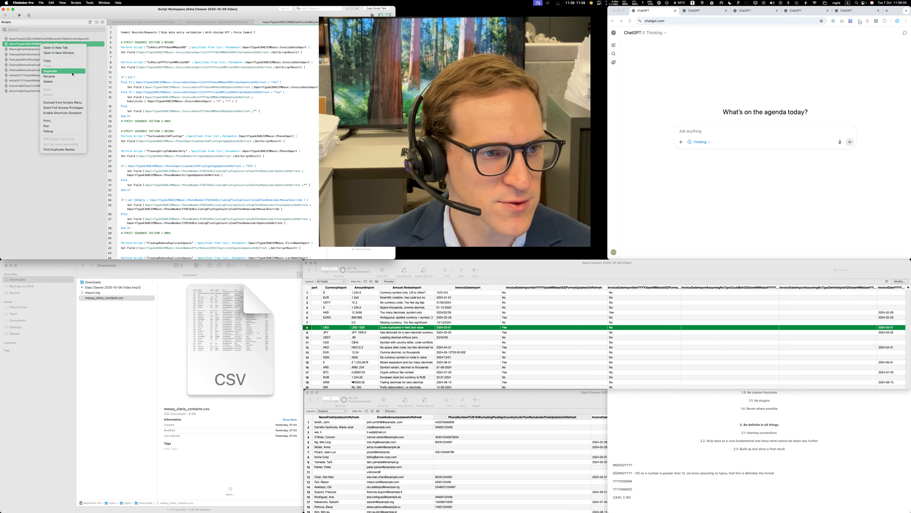
pyautogui.click(72, 76)
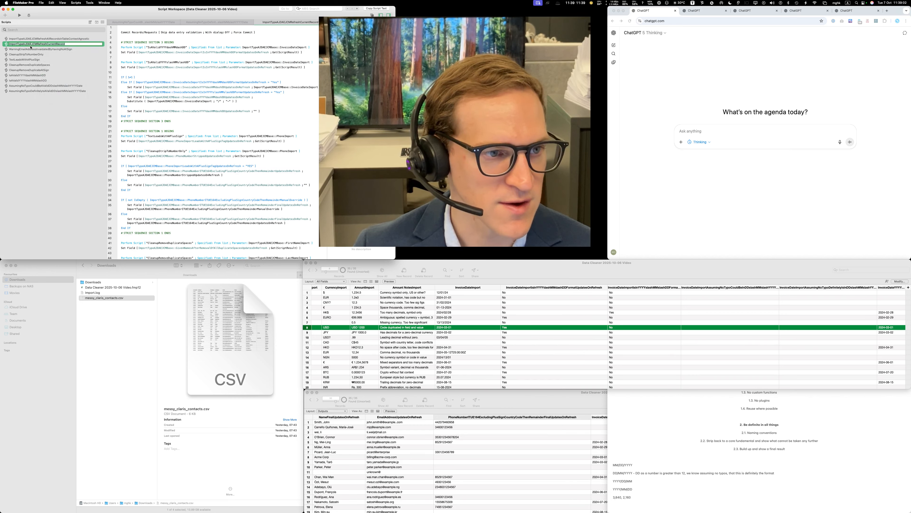
pyautogui.click(26, 44)
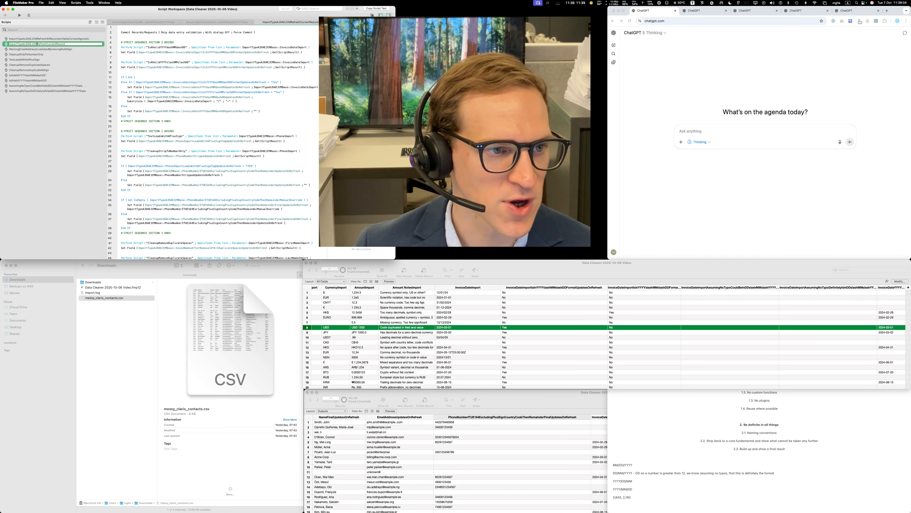
pyautogui.write('Case')
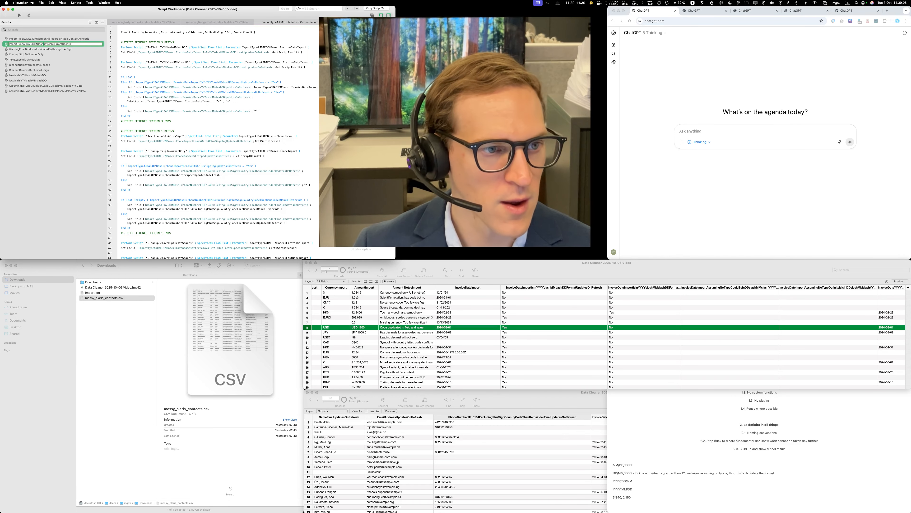
pyautogui.write('se')
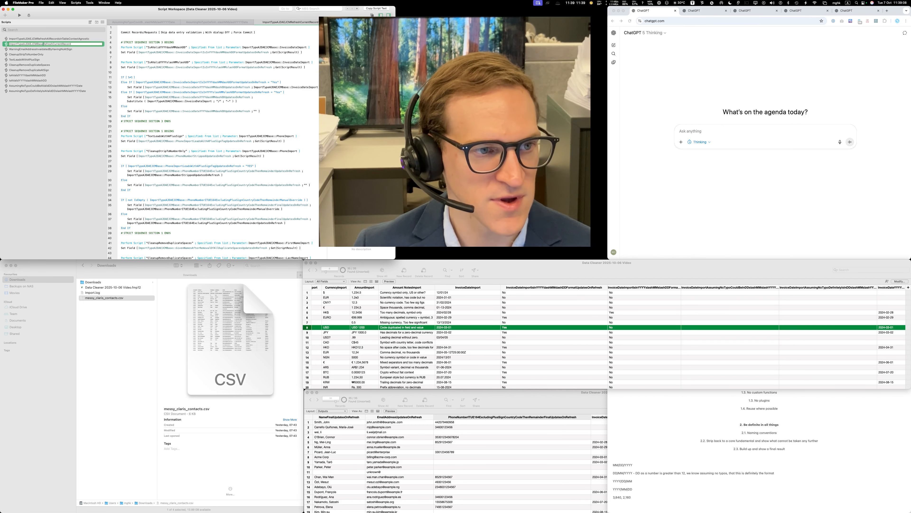
pyautogui.press('Return')
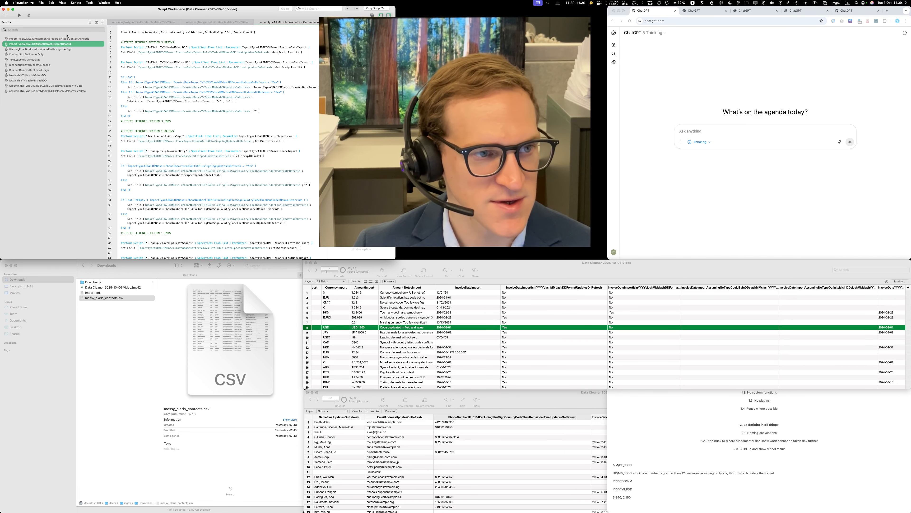
# - Filter the script list for "base", and clear the filter again
pyautogui.click(53, 30)
pyautogui.write('base')
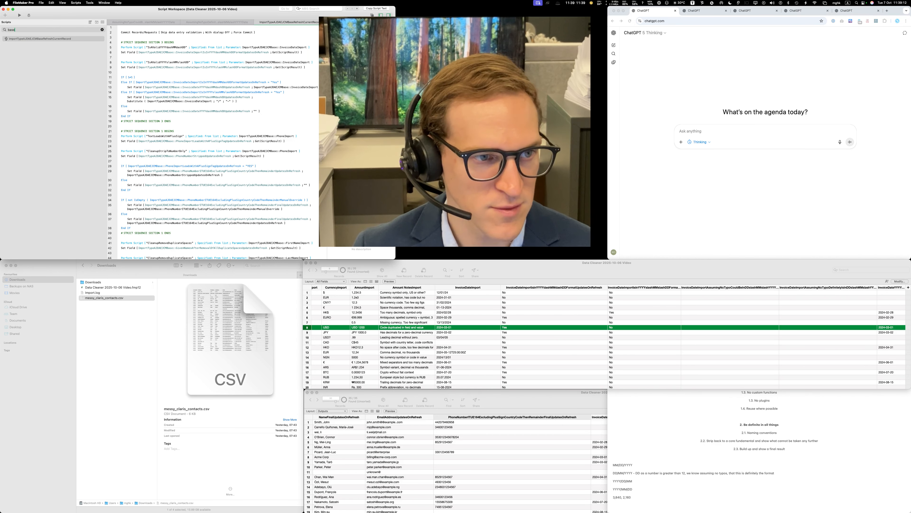
pyautogui.press('BackSpace')
pyautogui.press('BackSpace')
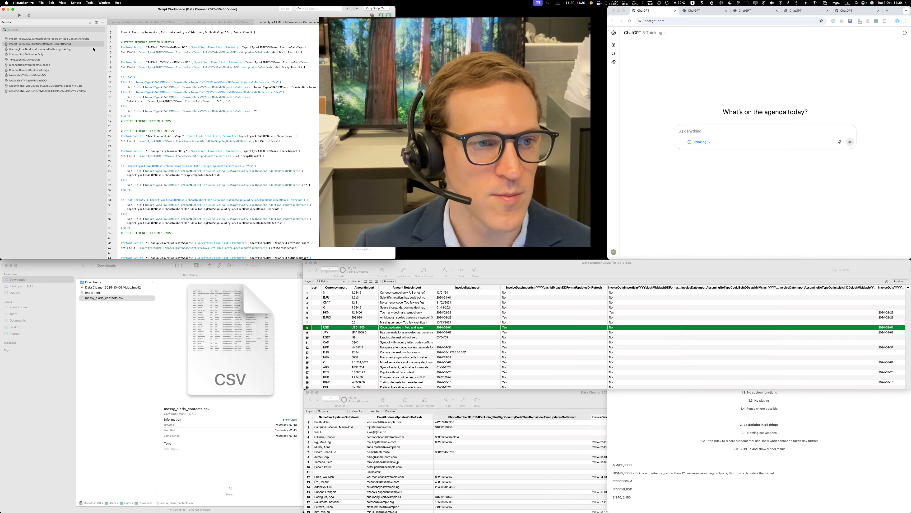
pyautogui.scroll(-10, 183, 226)
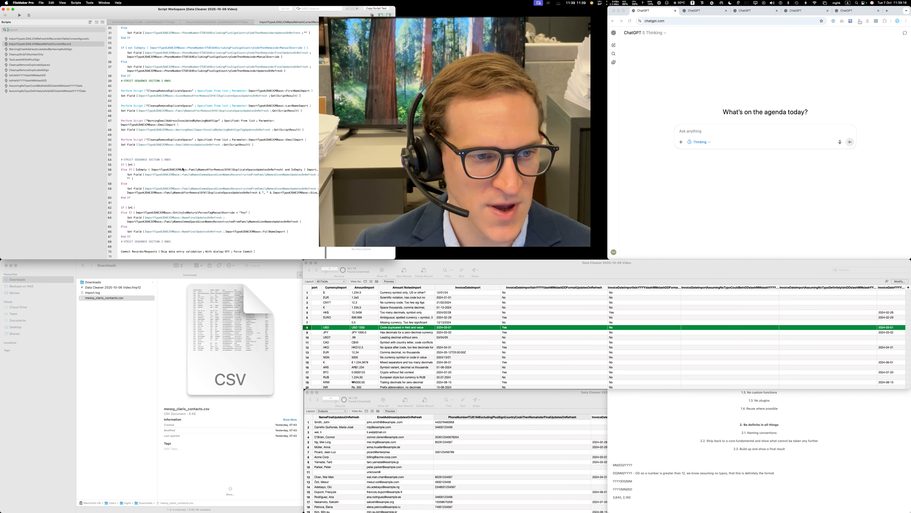
pyautogui.click(159, 242)
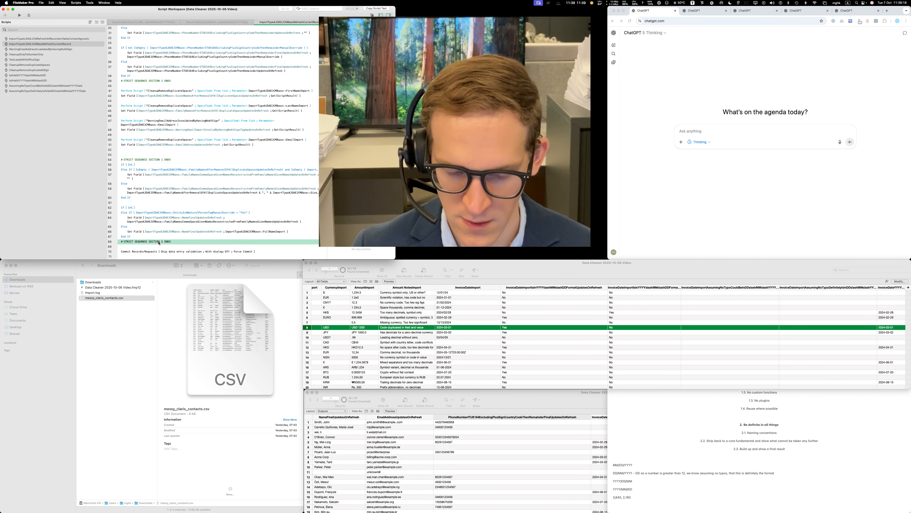
pyautogui.press('Return')
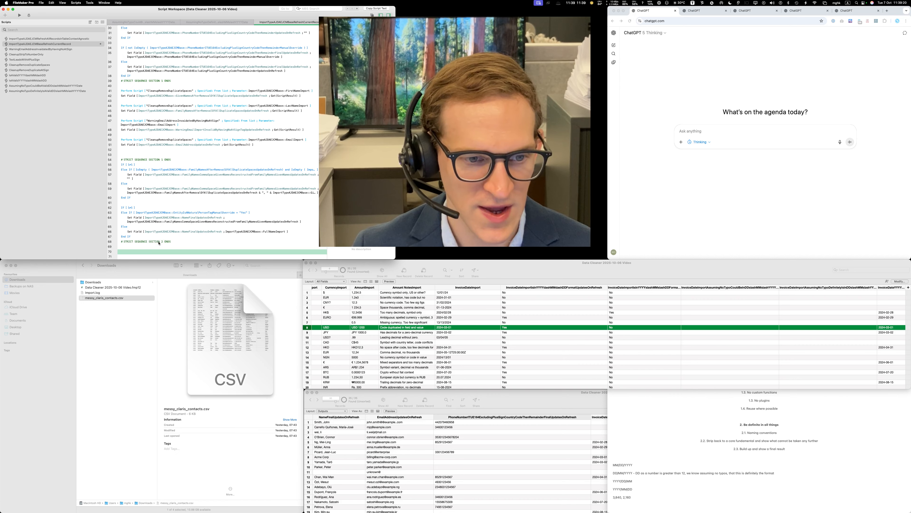
pyautogui.press('Escape')
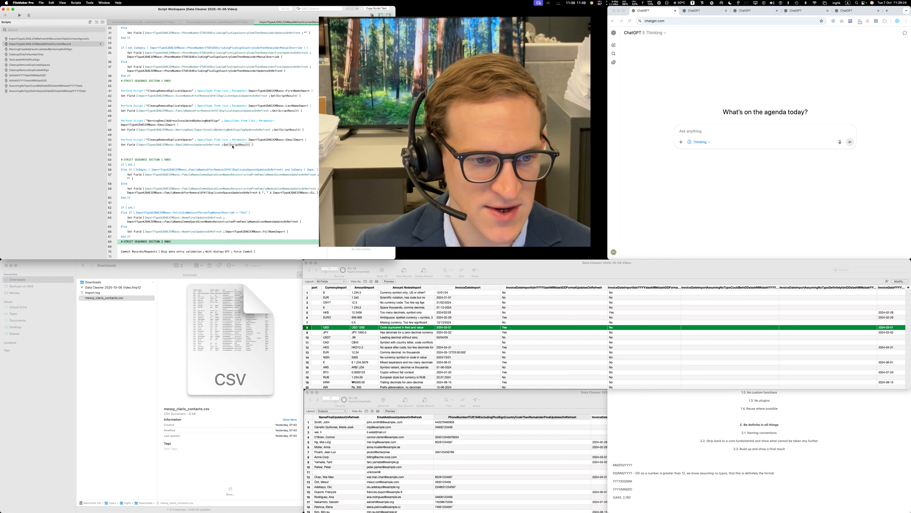
pyautogui.scroll(10, 251, 144)
pyautogui.click(298, 128)
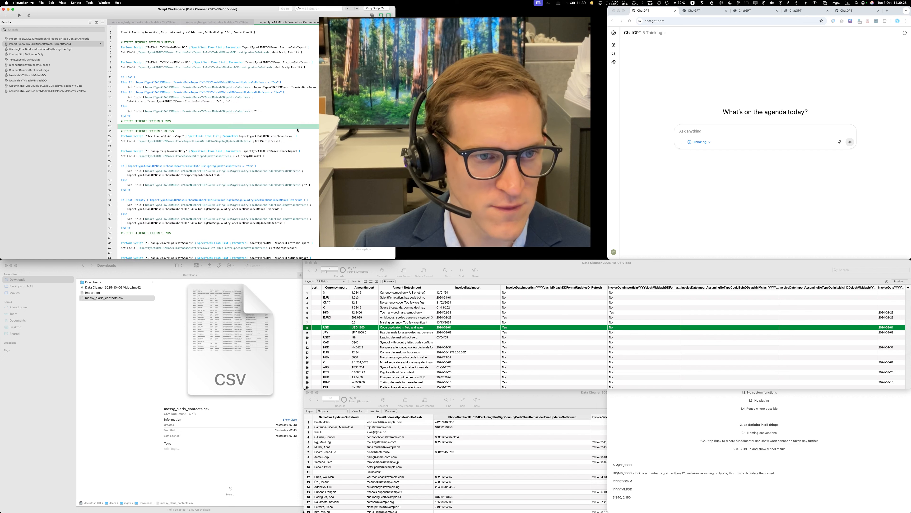
# - Duplicate section 1's first Perform Script and Set Field pair, and make the first copy perform the AssumingNoTypo "CouldBe" DD/MM/YYYY date script
pyautogui.click(130, 48)
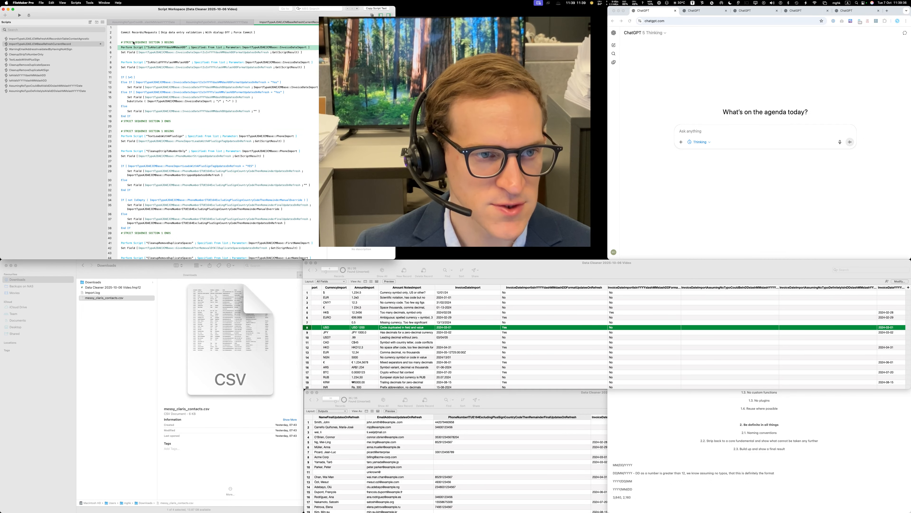
pyautogui.keyDown('shift'); pyautogui.click(136, 59); pyautogui.keyUp('shift')
pyautogui.press('super+d')
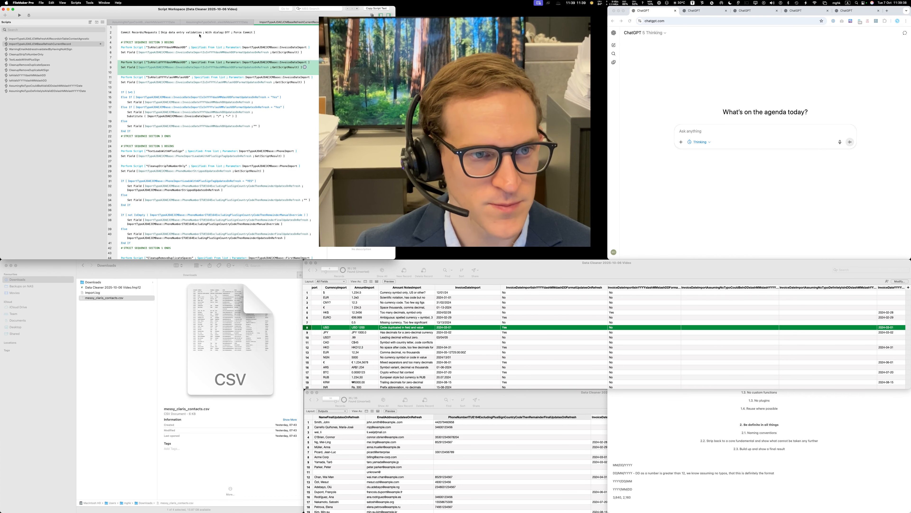
pyautogui.click(197, 33)
pyautogui.click(169, 48)
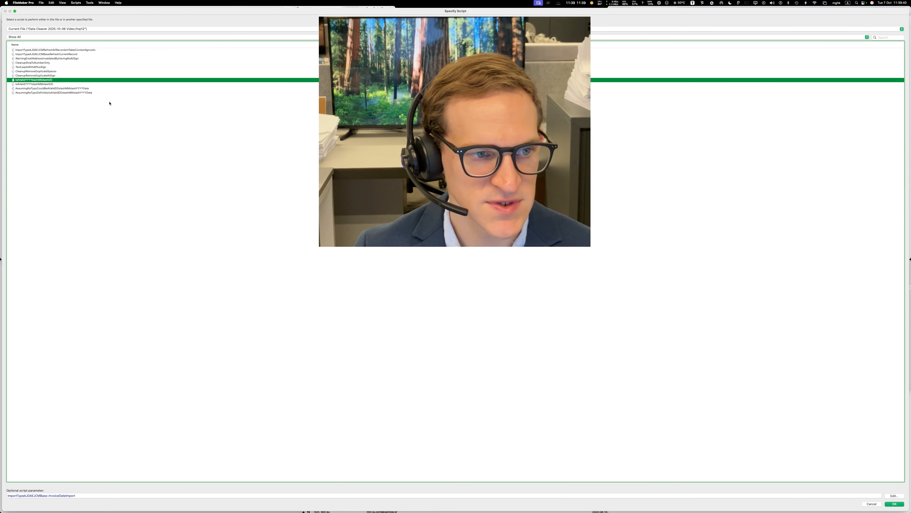
pyautogui.click(112, 89)
pyautogui.press('Return')
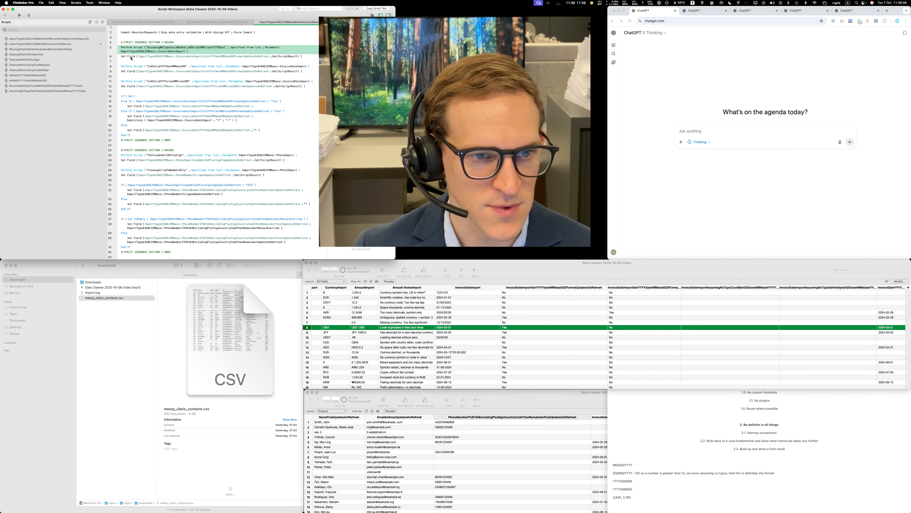
# - Target the Set Field below the "CouldBe" script call at the InvoiceDateImport AssumingNoTypo "CouldBeIn" DD/MM/YYYY format tag field
pyautogui.click(157, 56)
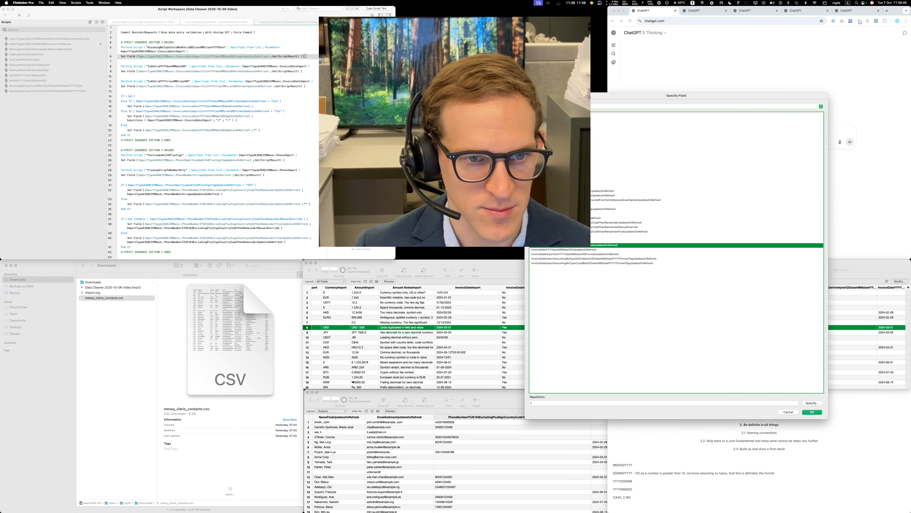
pyautogui.press('Down')
pyautogui.press('Down')
pyautogui.press('Down')
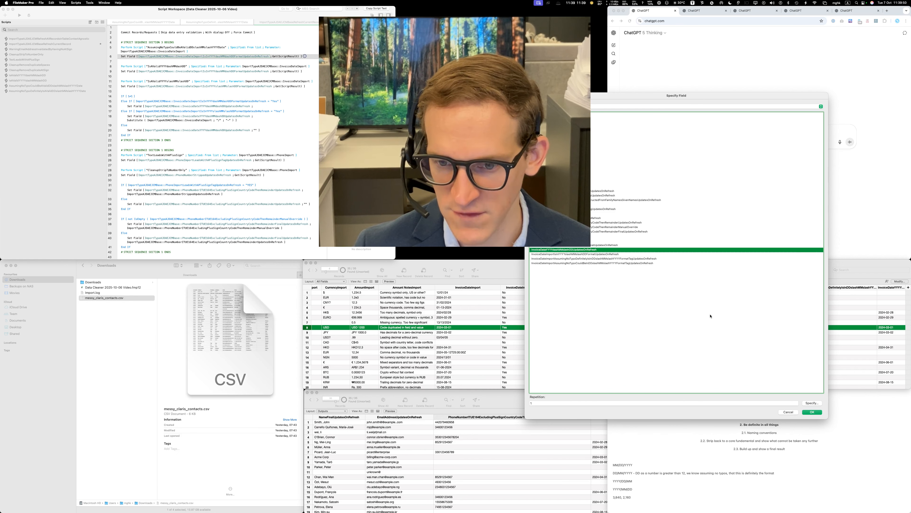
pyautogui.press('Down')
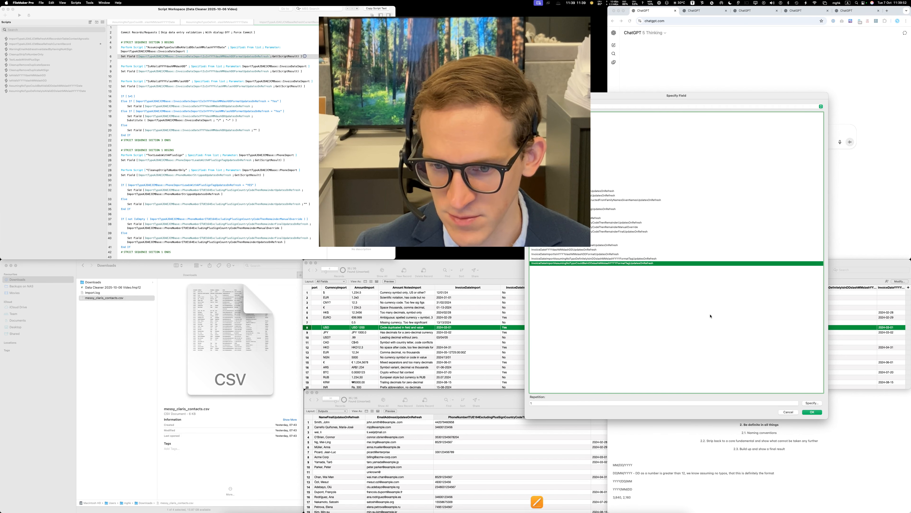
pyautogui.press('Return')
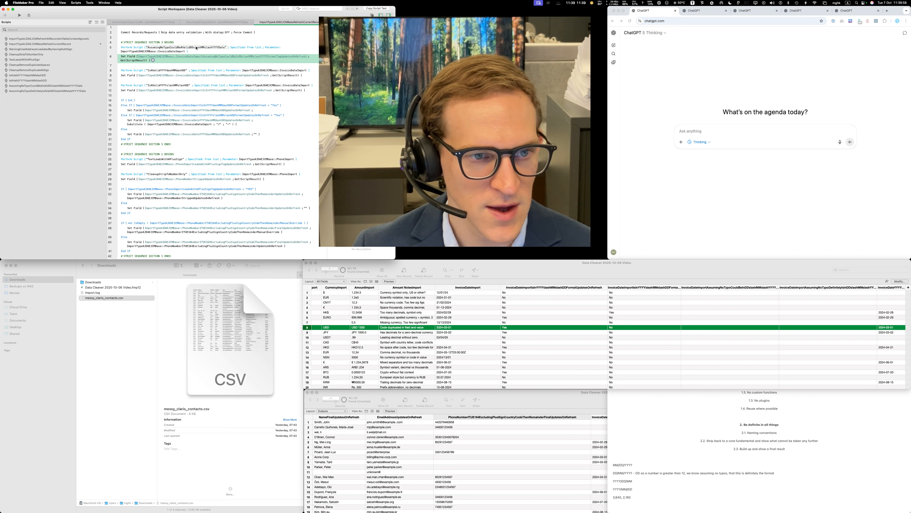
# - Duplicate the "CouldBe" step pair, separate the copies with a blank line, and make the second perform the "Definitely" DD/MM/YYYY date script
pyautogui.keyDown('shift'); pyautogui.click(291, 48); pyautogui.keyUp('shift')
pyautogui.press('super+d')
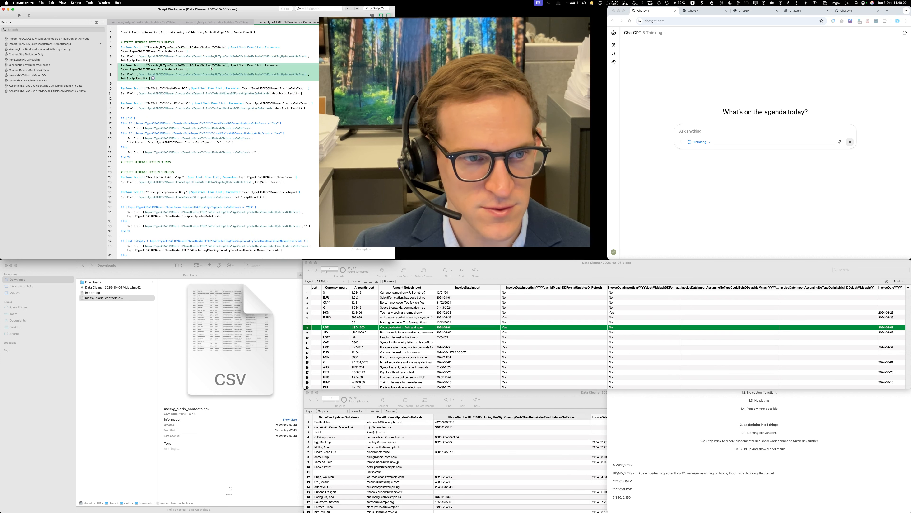
pyautogui.click(196, 62)
pyautogui.press('Return')
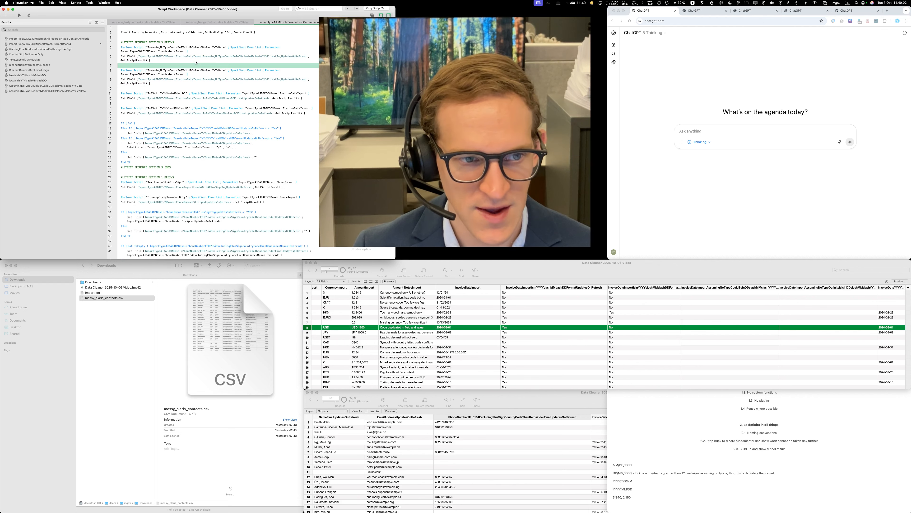
pyautogui.doubleClick(193, 71)
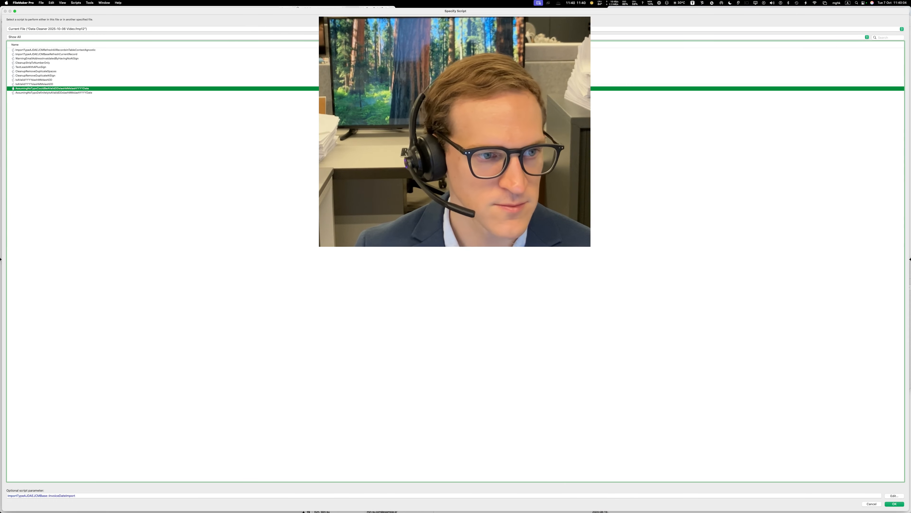
pyautogui.press('Down')
pyautogui.press('Return')
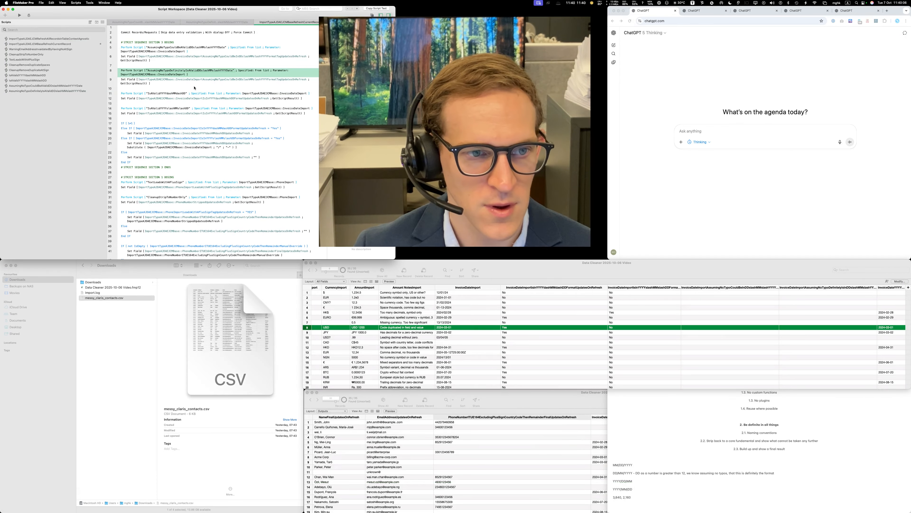
# - Target the second pair's Set Field at the "DefinitelyIn" DD/MM/YYYY format tag field, and save the script
pyautogui.click(191, 79)
pyautogui.press('Up')
pyautogui.press('Return')
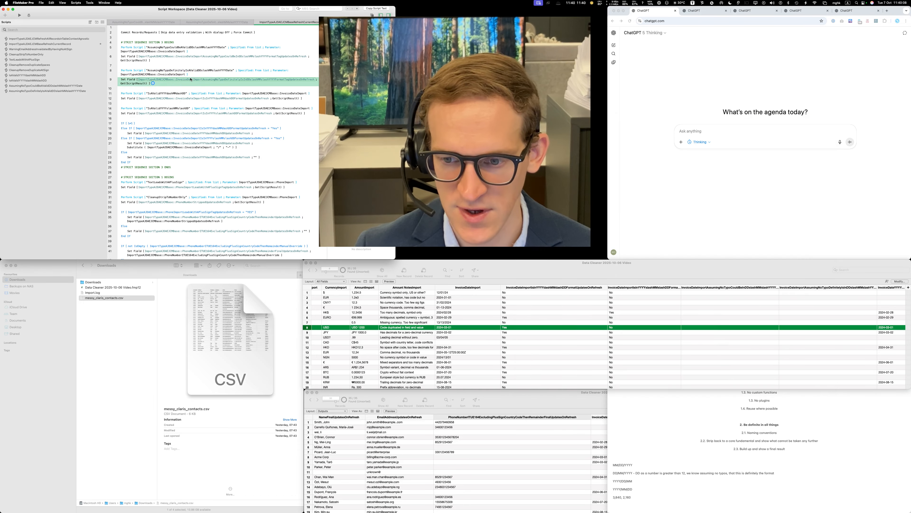
pyautogui.press('super+s')
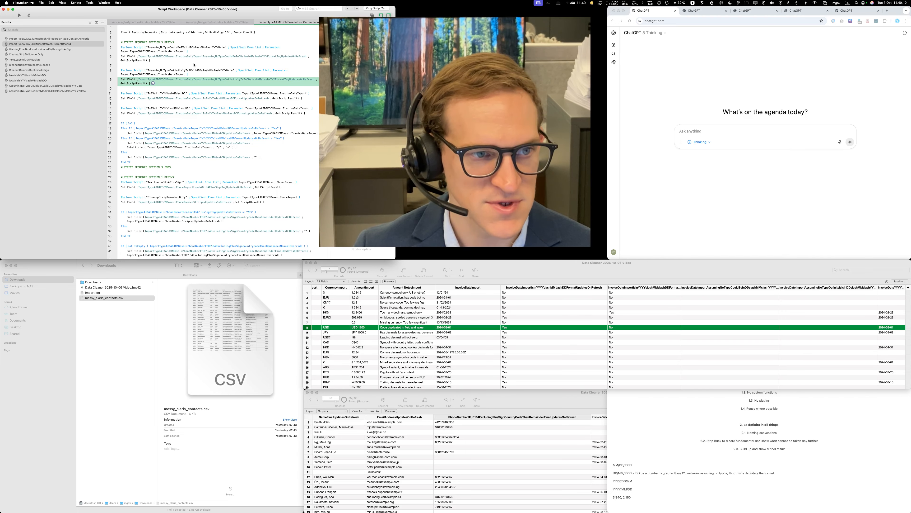
# - Run the refresh-all-records script on the imported data, and check the two DD/MM/YYYY tag columns
pyautogui.click(555, 276)
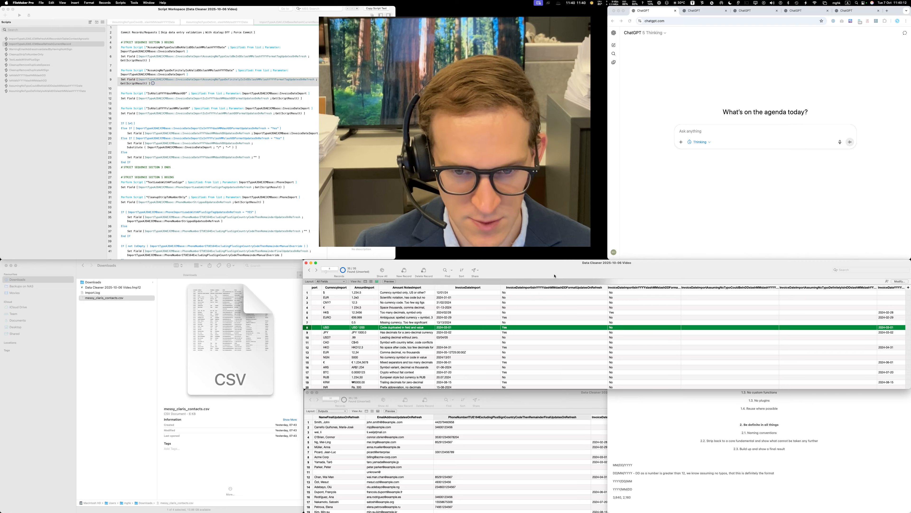
pyautogui.press('super+1')
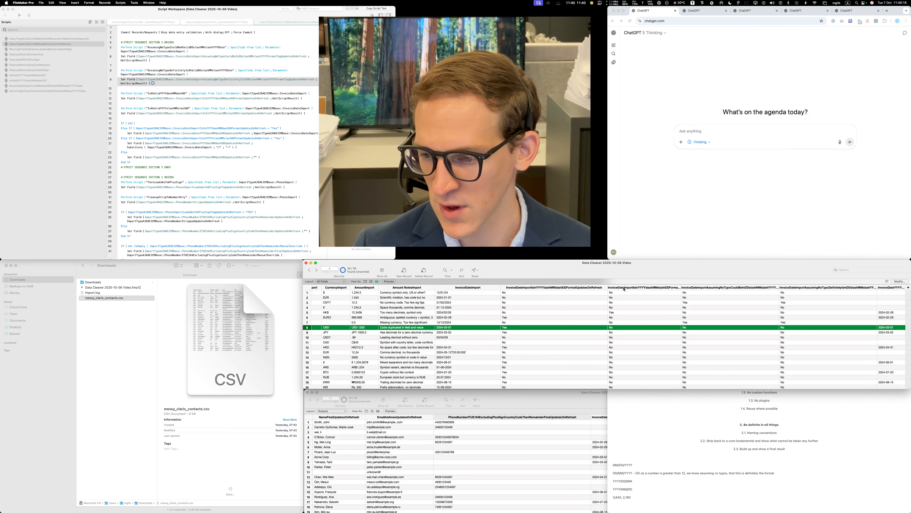
pyautogui.scroll(3, 709, 345)
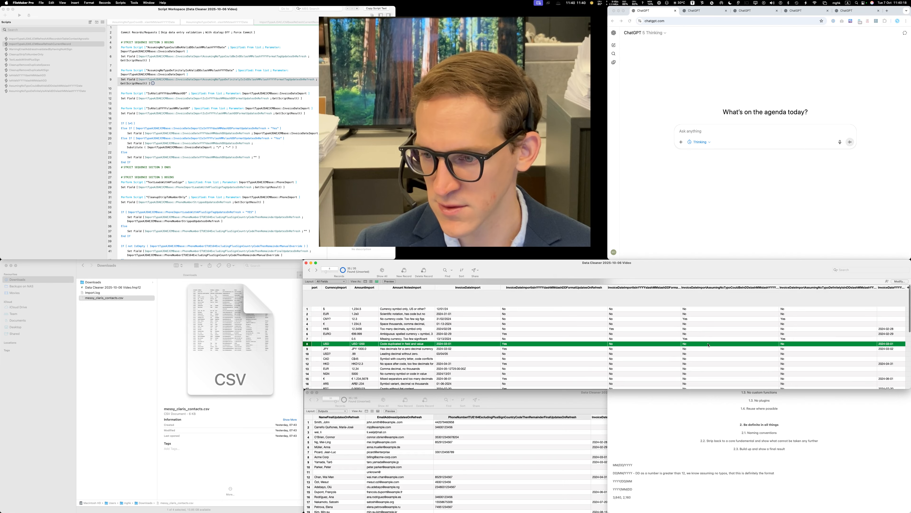
# - Examine the two DD/MM/YYYY tag columns across all imported records, and compare them with the "CouldBe" and "Definitely" classification scripts
pyautogui.scroll(-3, 709, 345)
pyautogui.scroll(-5, 709, 345)
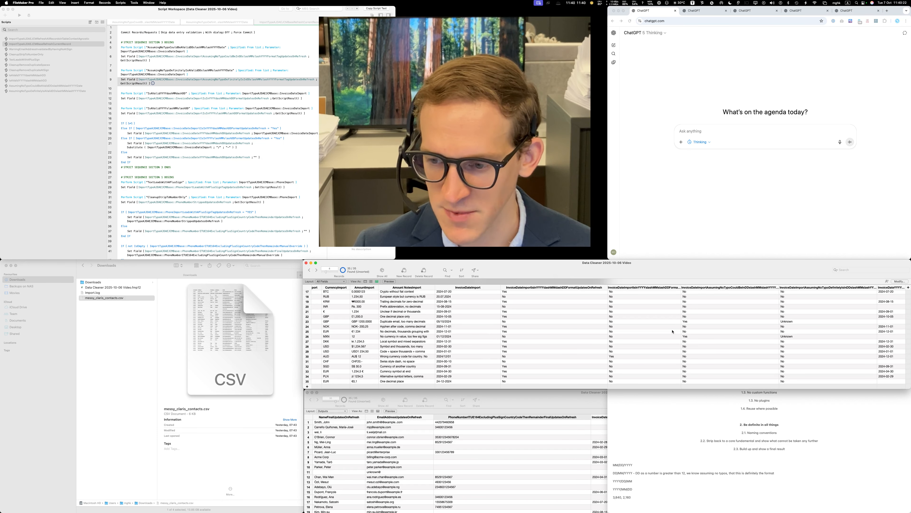
pyautogui.scroll(3, 672, 332)
pyautogui.scroll(4, 672, 331)
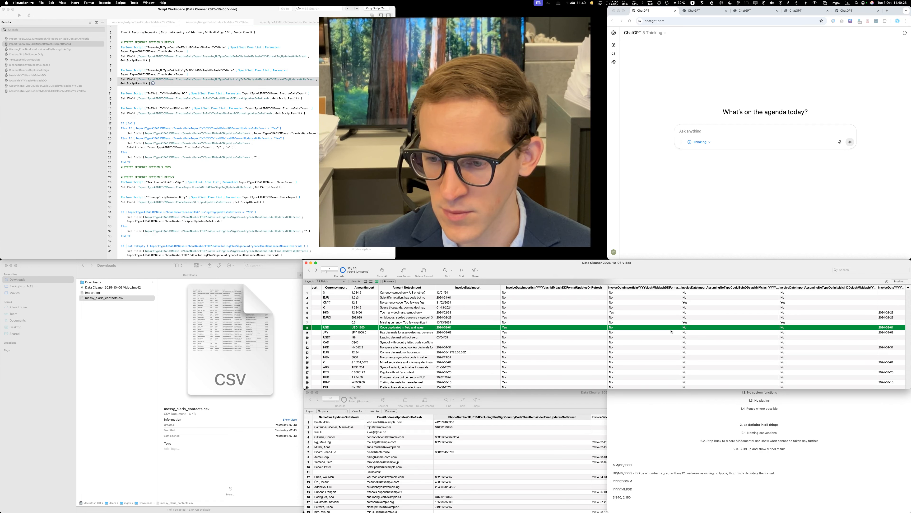
pyautogui.scroll(-7, 672, 332)
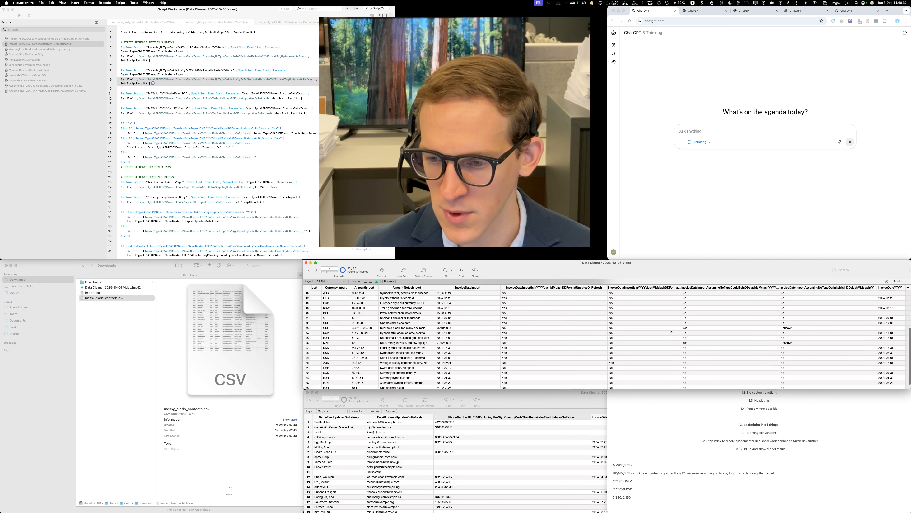
pyautogui.scroll(7, 671, 331)
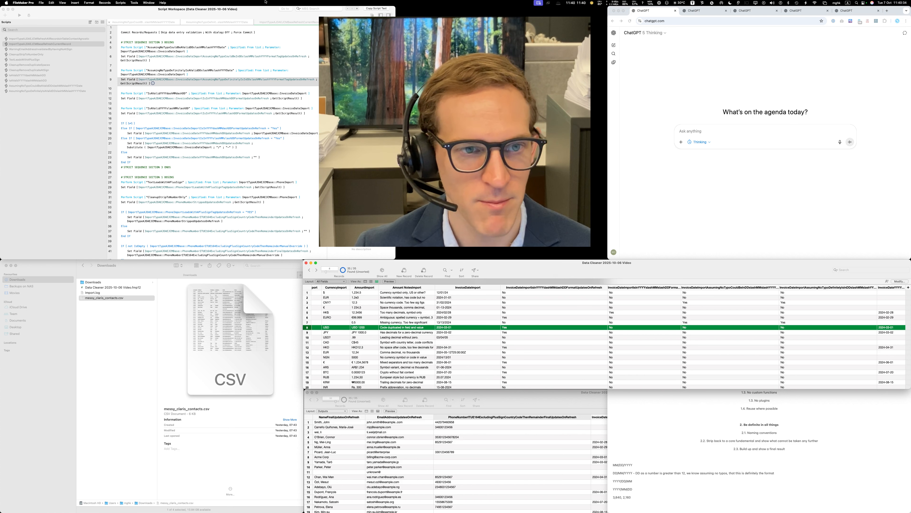
pyautogui.click(53, 86)
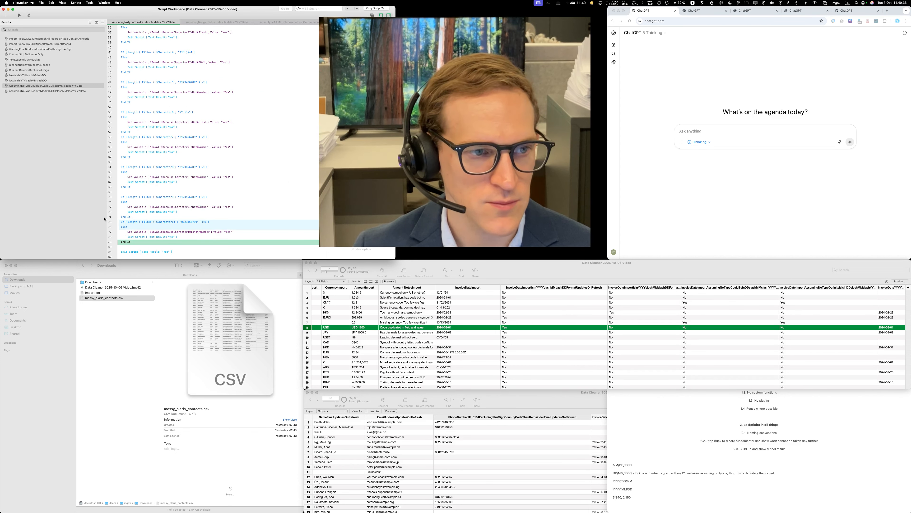
pyautogui.click(56, 91)
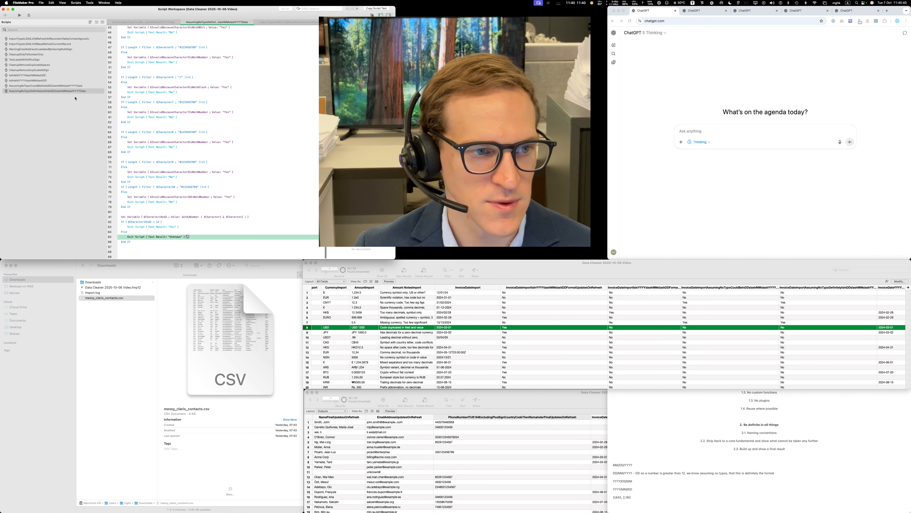
pyautogui.click(67, 86)
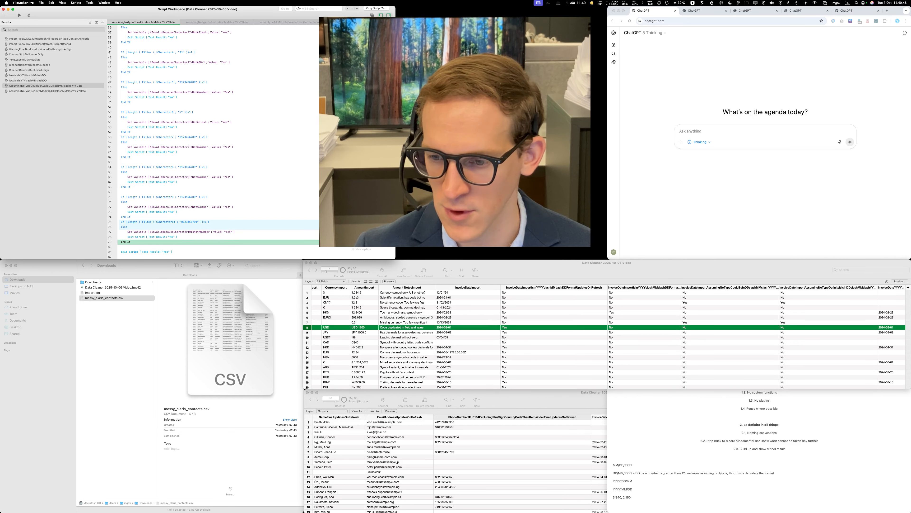
pyautogui.scroll(-8, 812, 335)
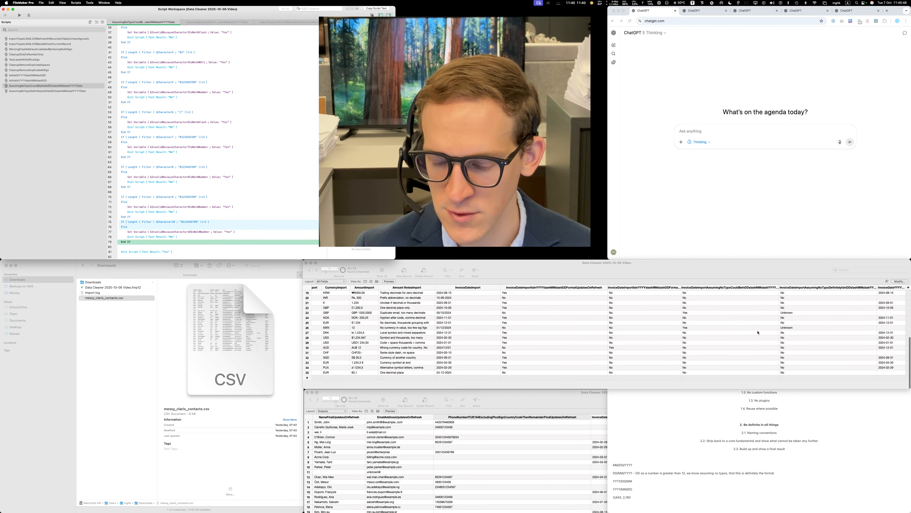
pyautogui.scroll(8, 723, 316)
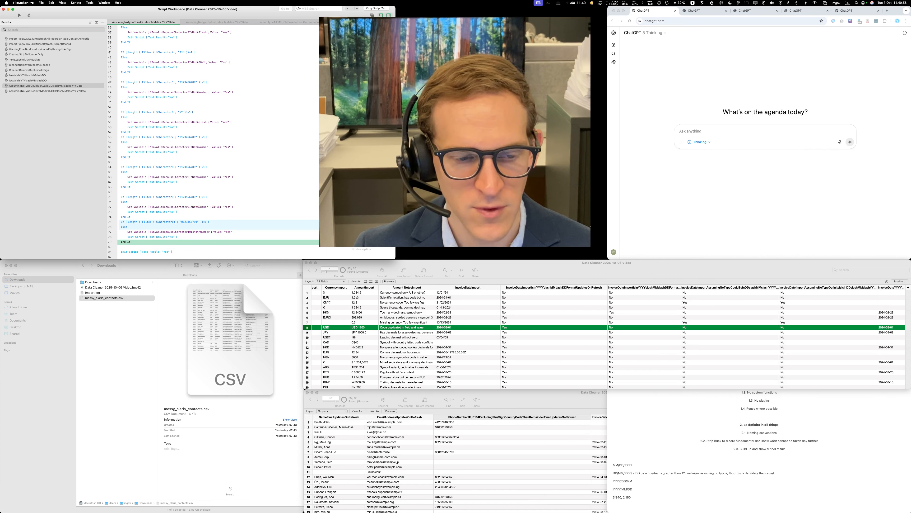
# - In the current-record refresh script, add an empty Else If branch directly above the Else of the invoice date block
pyautogui.click(46, 39)
pyautogui.doubleClick(43, 49)
pyautogui.scroll(2, 867, 339)
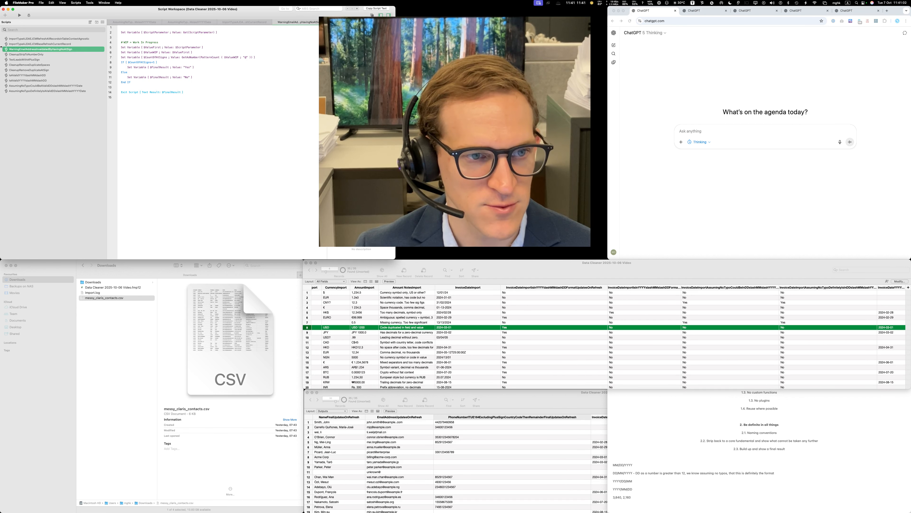
pyautogui.click(82, 39)
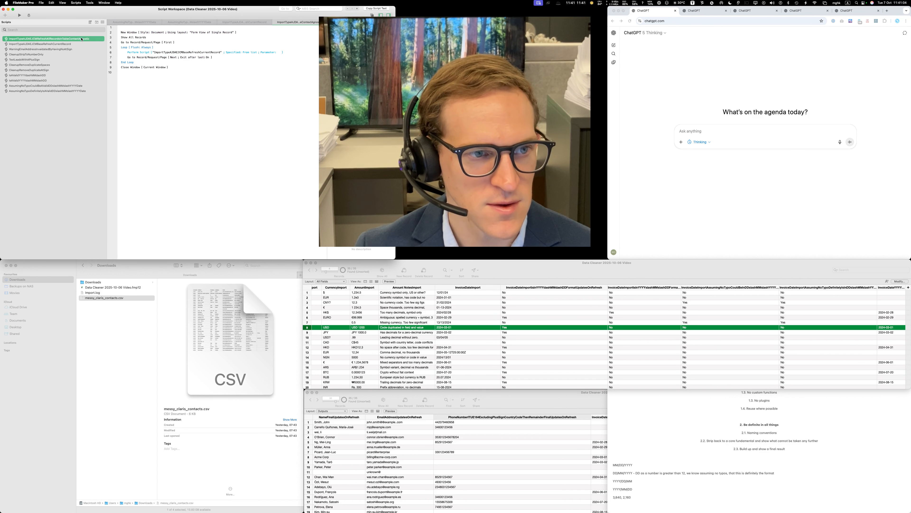
pyautogui.click(77, 44)
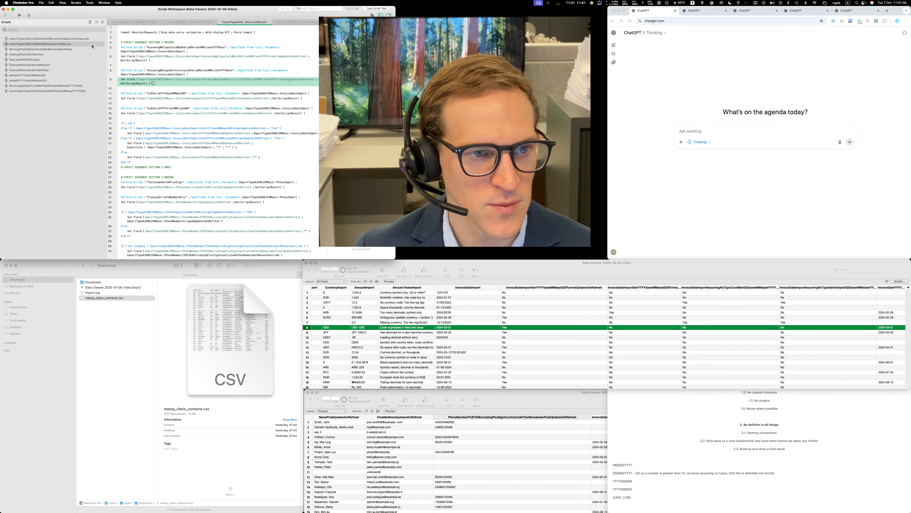
pyautogui.click(139, 153)
pyautogui.click(122, 146)
pyautogui.write('else if')
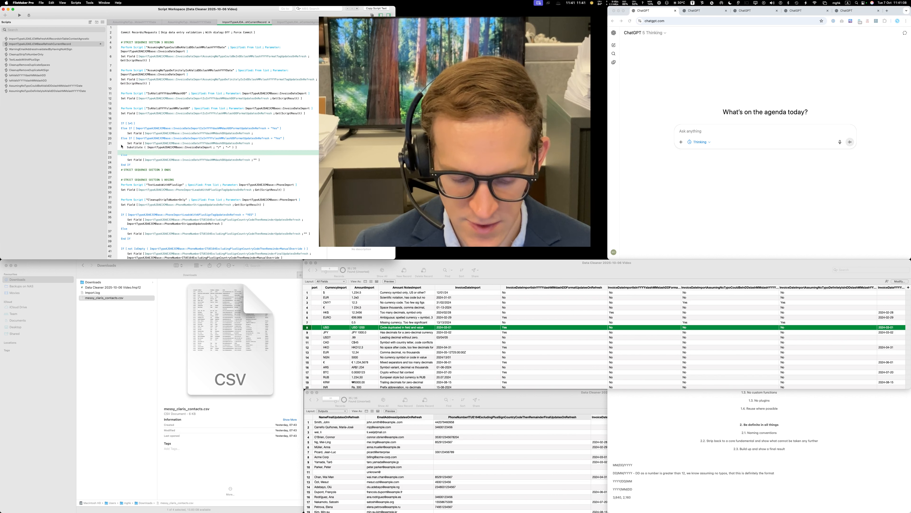
pyautogui.press('Return')
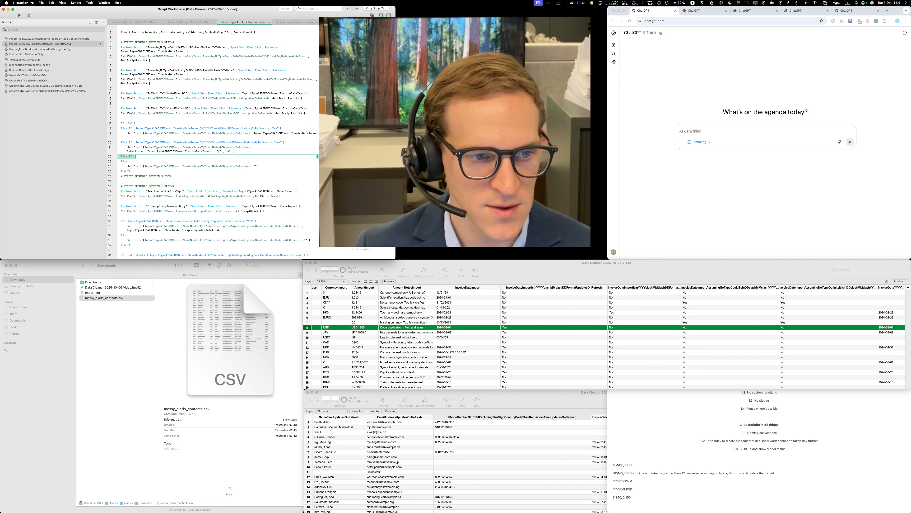
pyautogui.press('Escape')
# - Make the new branch test whether the "DefinitelyIn" DD/MM/YYYY format tag field equals "Yes", and copy the previous branch's Set Field into it
pyautogui.click(169, 143)
pyautogui.press('super+a')
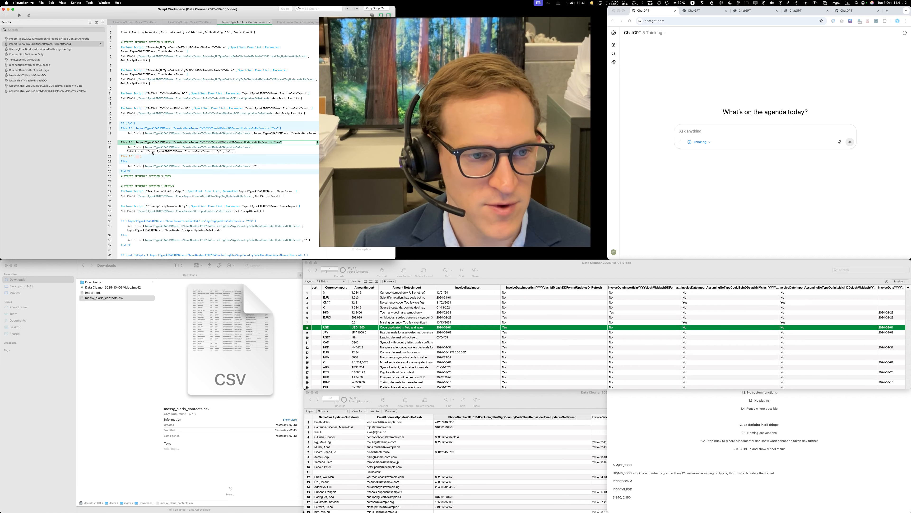
pyautogui.press('super+c')
pyautogui.click(153, 156)
pyautogui.press('super+v')
pyautogui.doubleClick(200, 157)
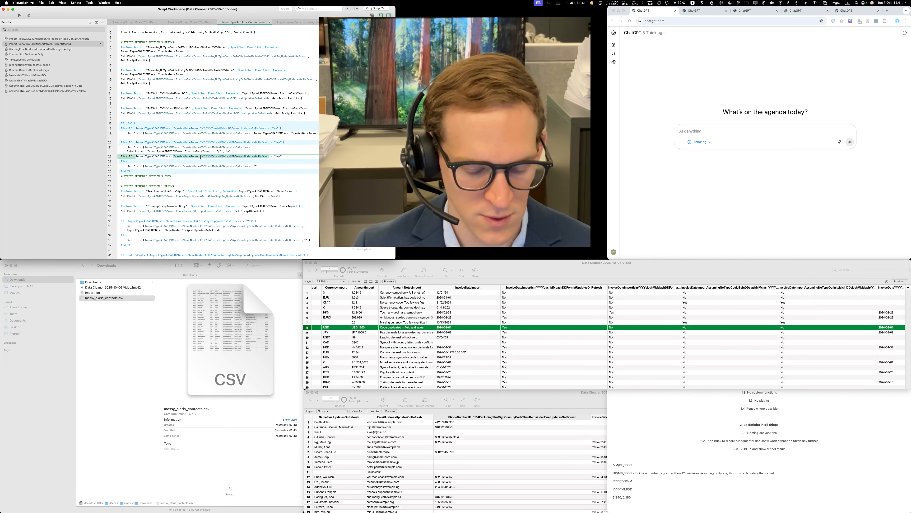
pyautogui.write('defin')
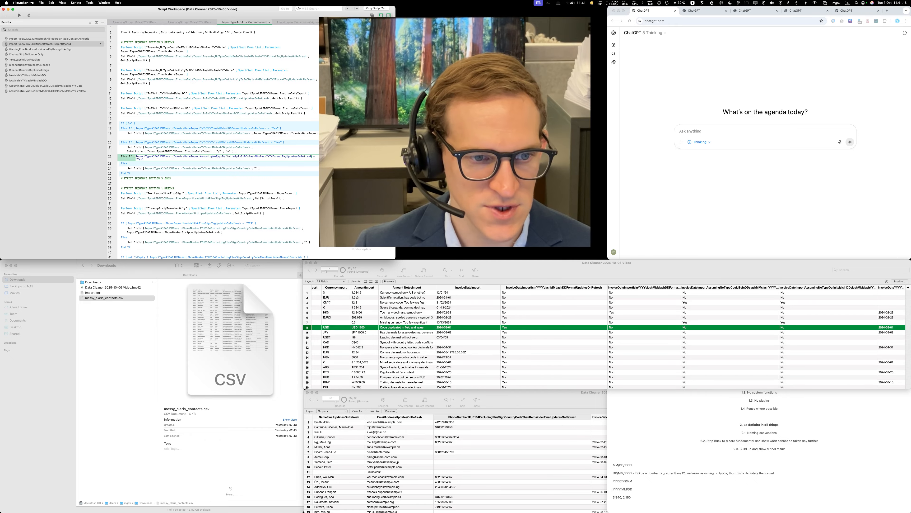
pyautogui.press('Return')
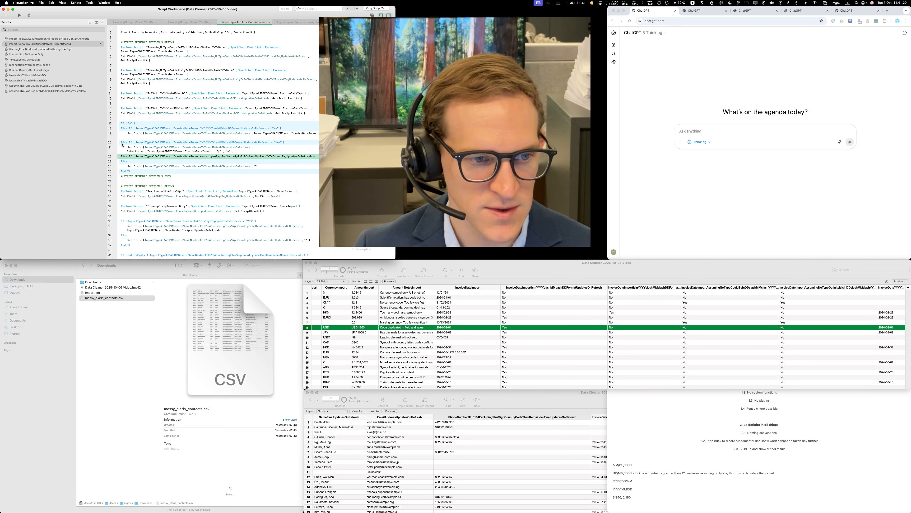
pyautogui.press('super+v')
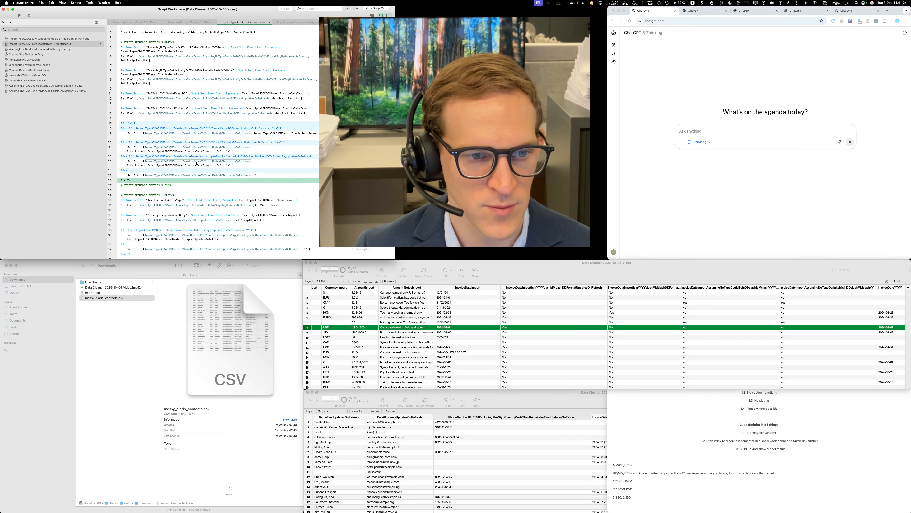
# - In the copied Set Field's calculation, paste the Substitute expression that swaps "/" for "-" in InvoiceDateImport, leaving blank lines above it
pyautogui.moveTo(196, 166)
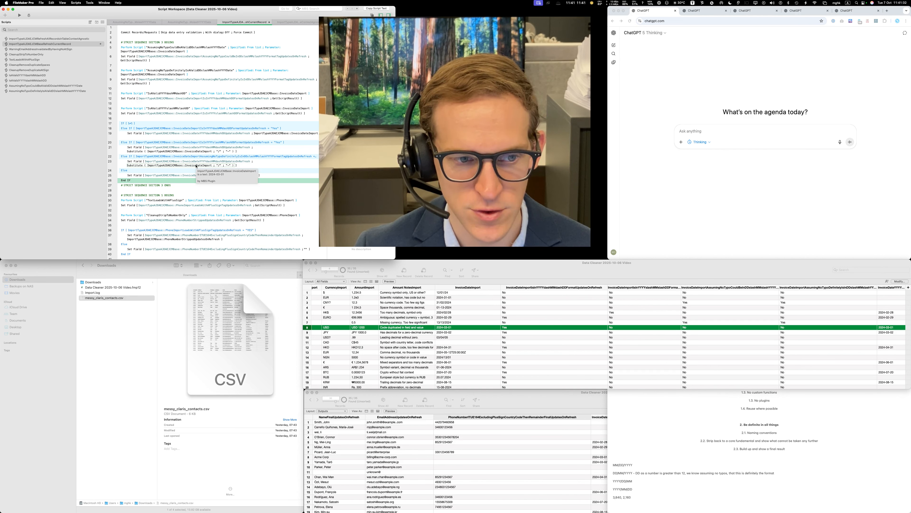
pyautogui.click(196, 166)
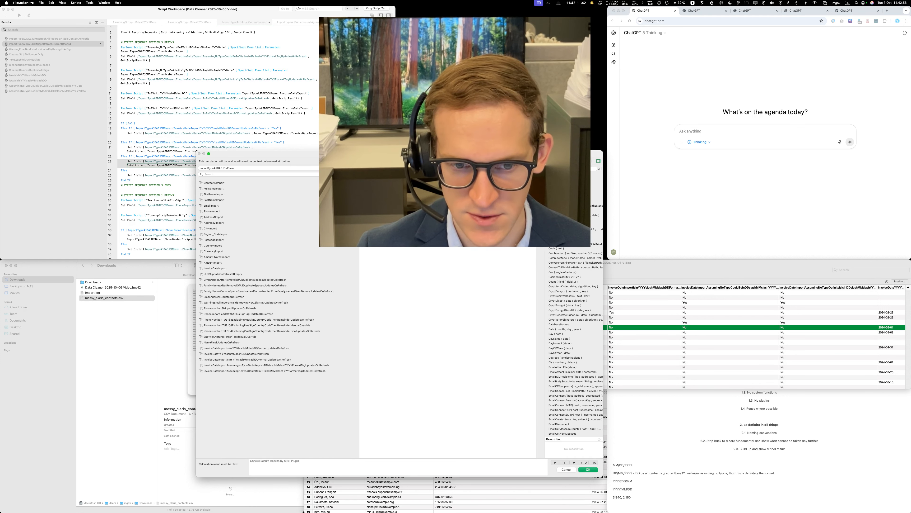
pyautogui.press('super+v')
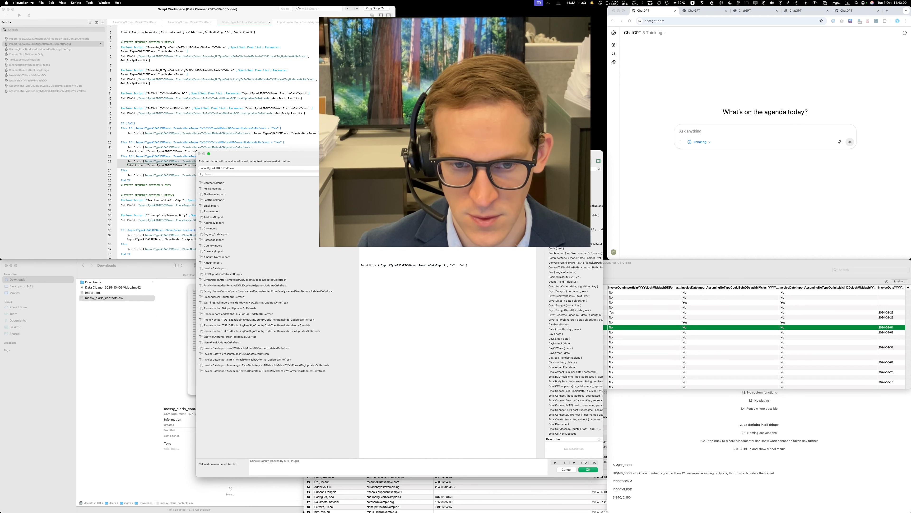
pyautogui.press('BackSpace')
pyautogui.press('BackSpace')
pyautogui.press('BackSpace')
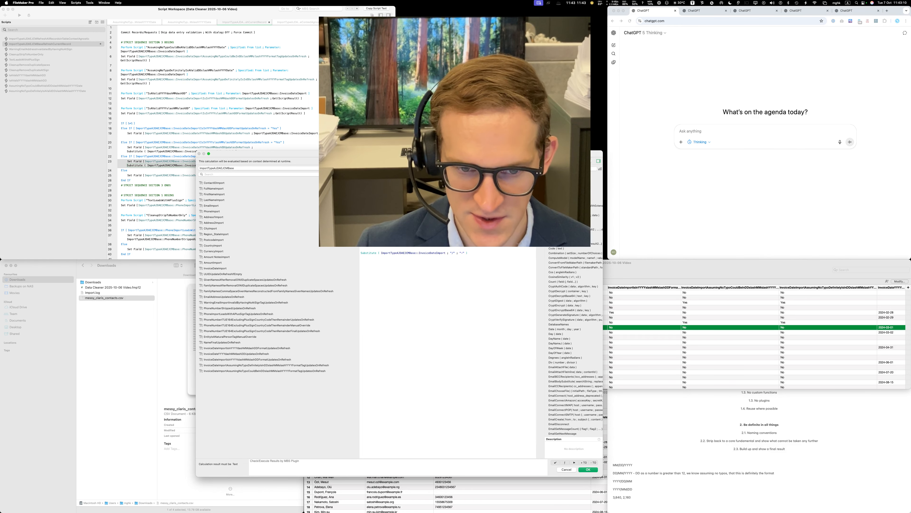
pyautogui.press('BackSpace')
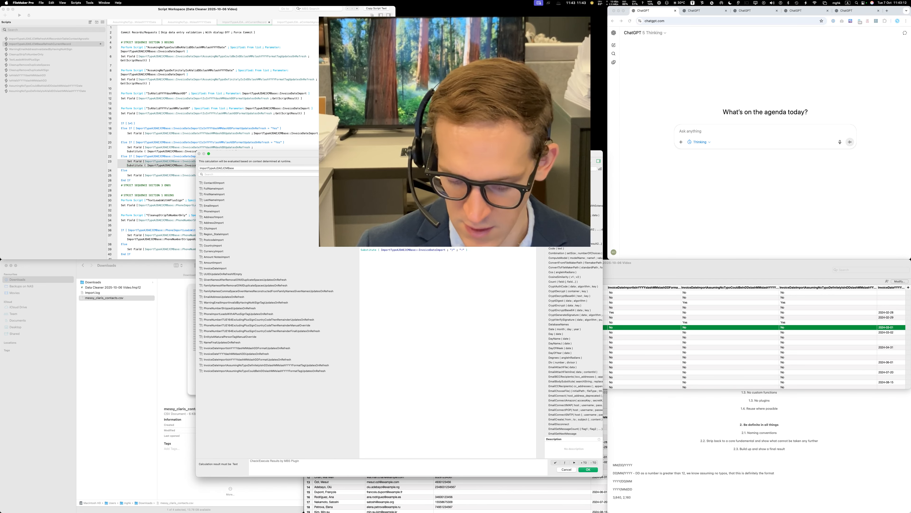
pyautogui.press('Return')
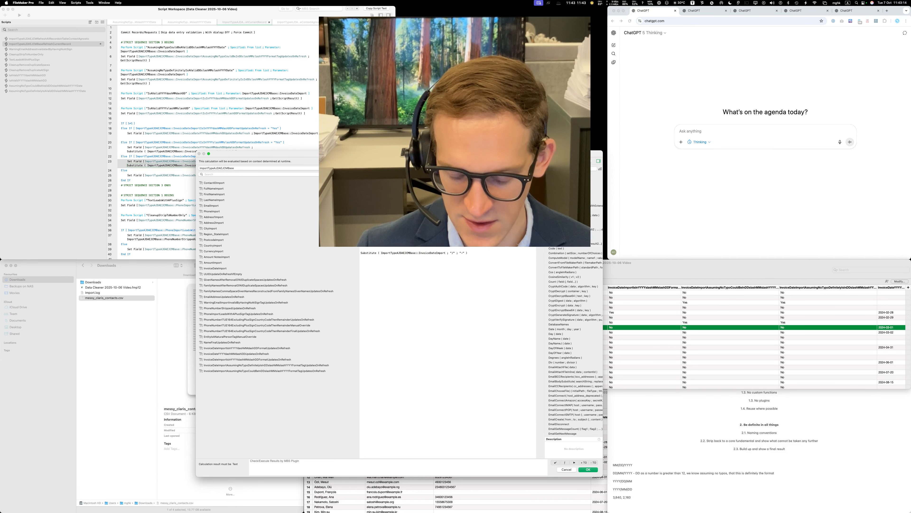
pyautogui.press('BackSpace')
pyautogui.press('Return')
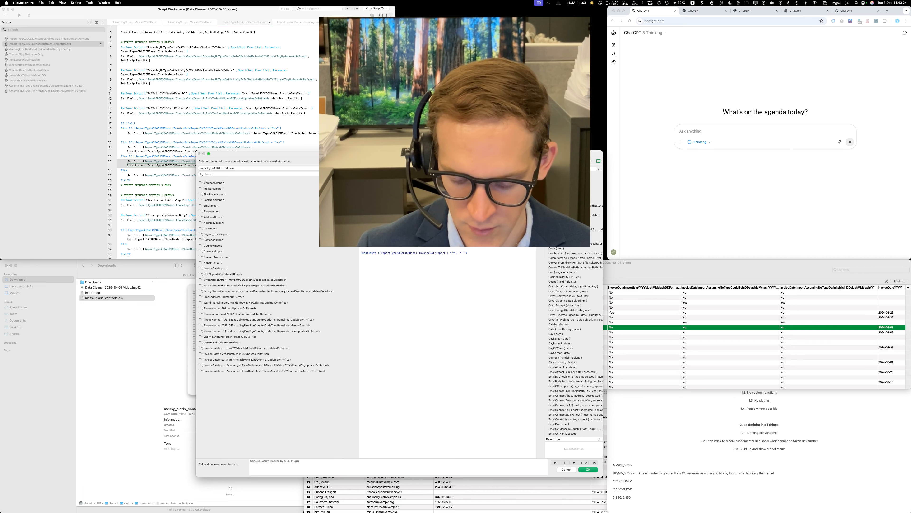
pyautogui.press('Return')
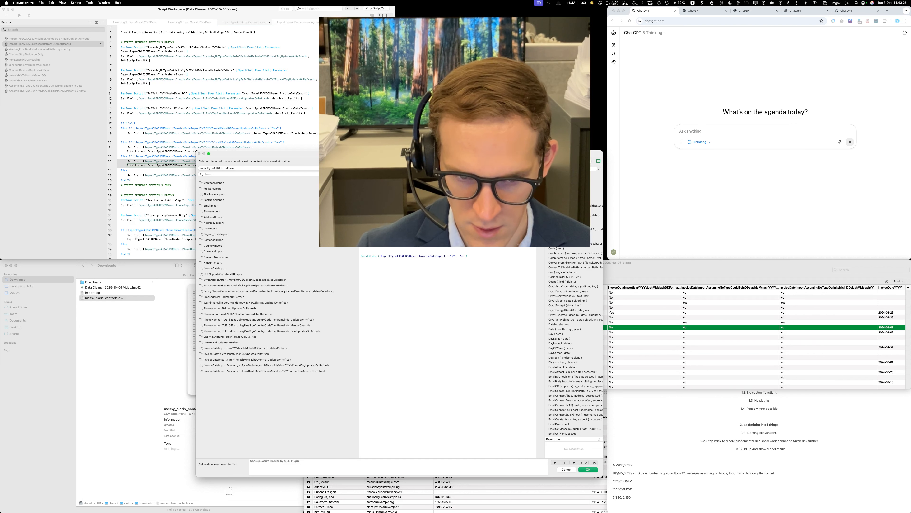
pyautogui.press('Return')
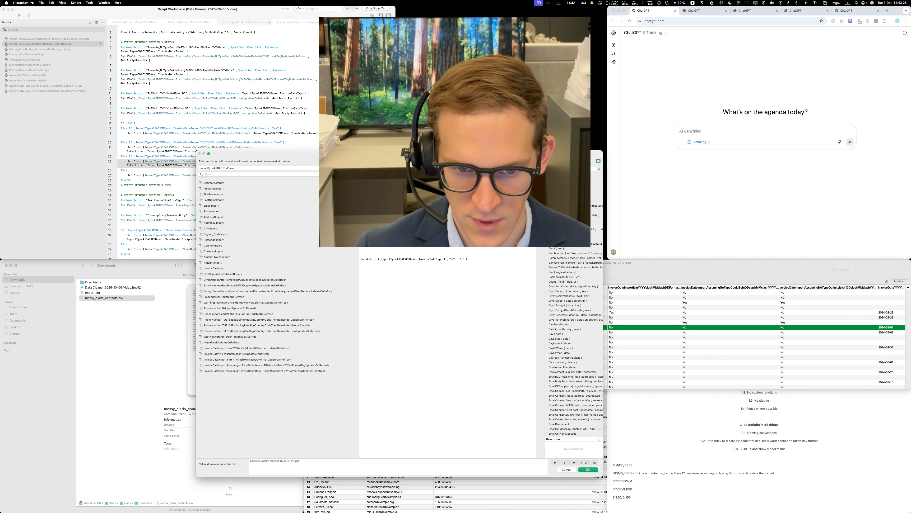
pyautogui.press('Return')
pyautogui.press('Return')
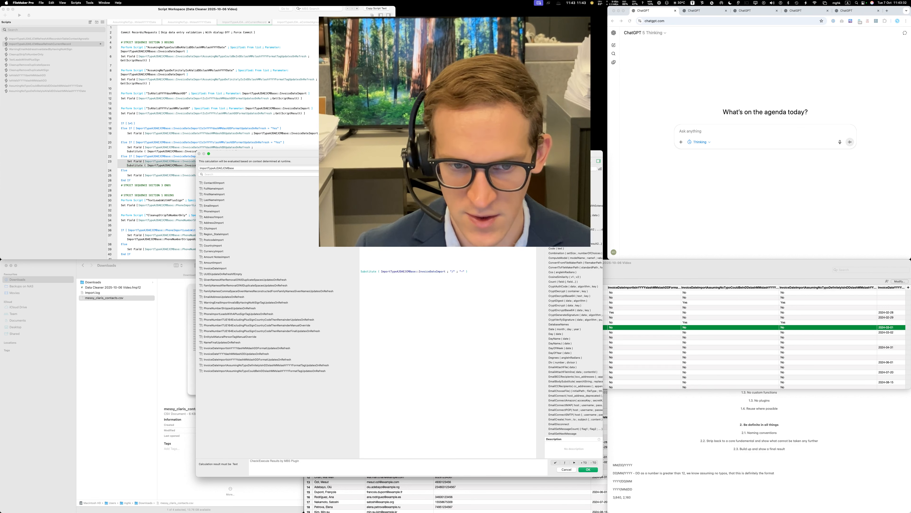
pyautogui.press('BackSpace')
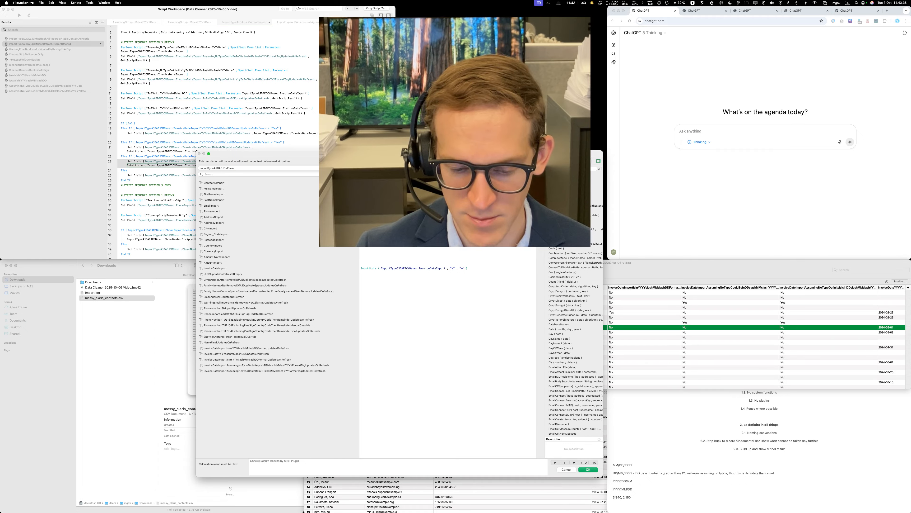
# - Consult the DD/MM/YYYY note, add a Middle function on the "DefinitelyIsIn" tag field above the Substitute expression, and append & "-" &
pyautogui.click(621, 473)
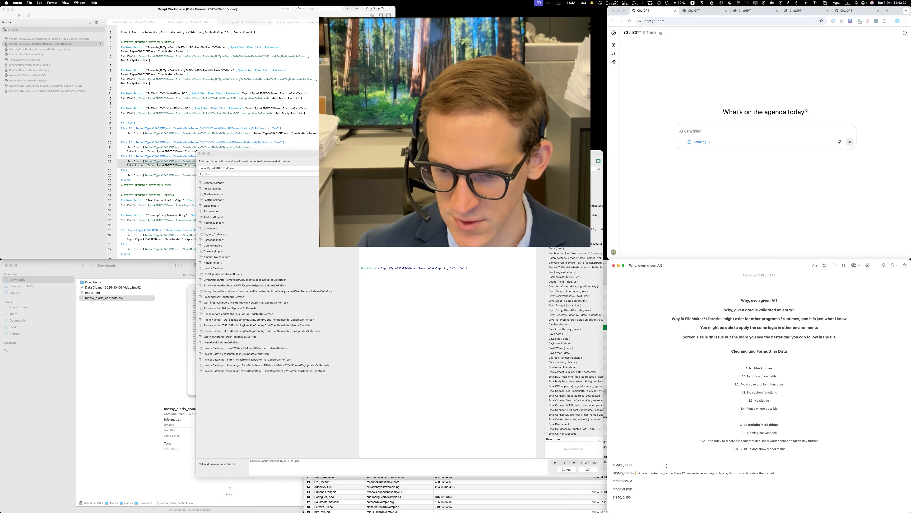
pyautogui.click(618, 473)
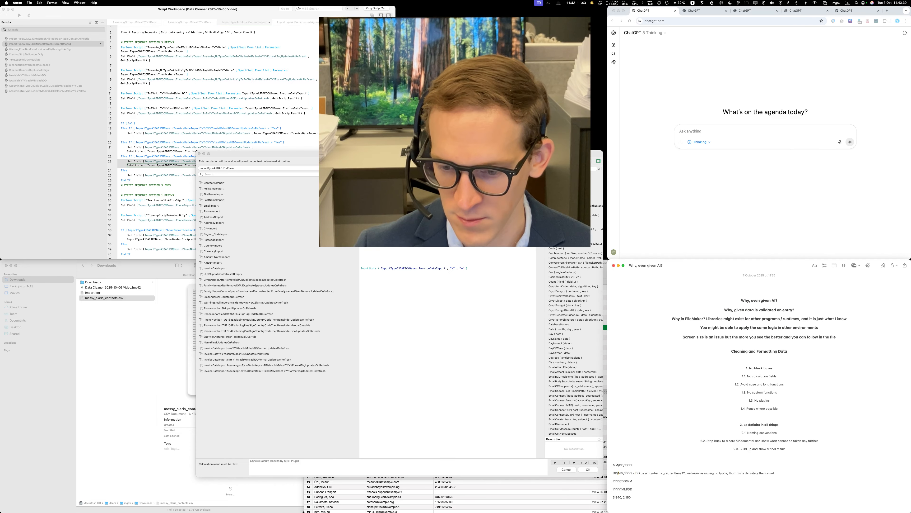
pyautogui.click(365, 283)
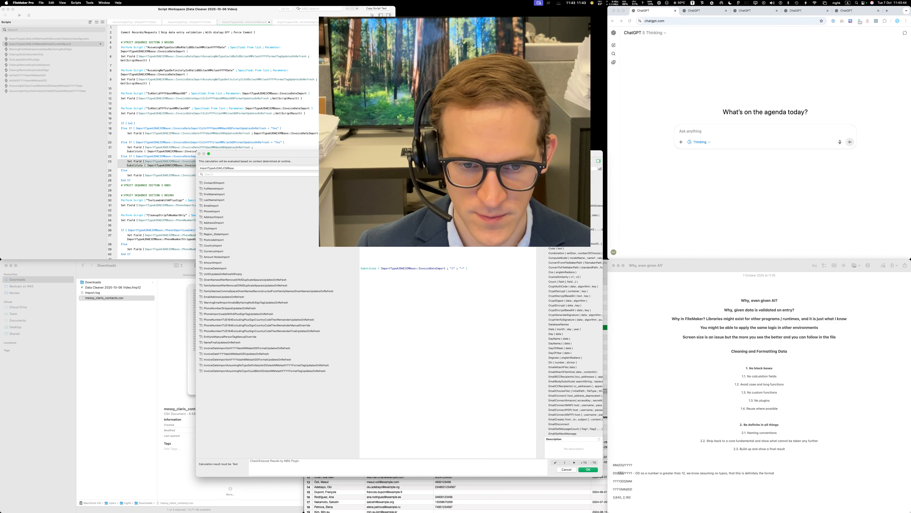
pyautogui.press('super+v')
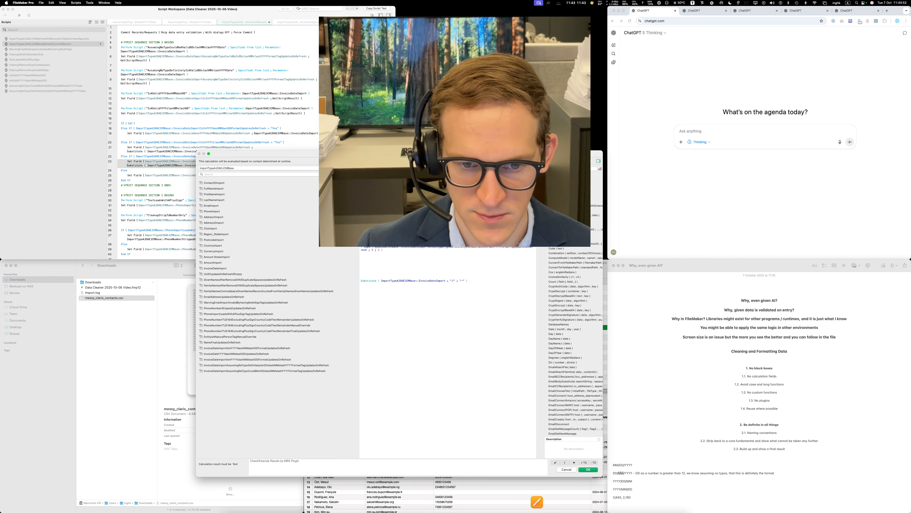
pyautogui.click(413, 267)
pyautogui.click(412, 250)
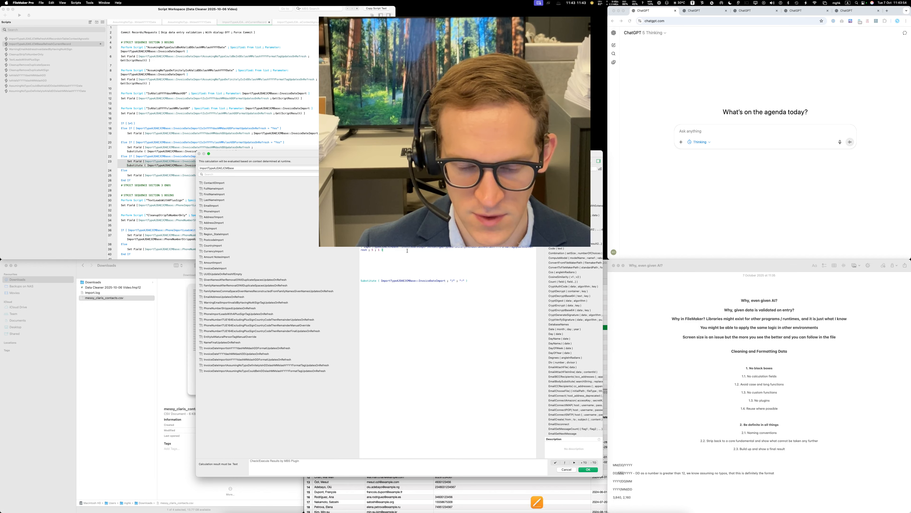
pyautogui.write('& "-" &')
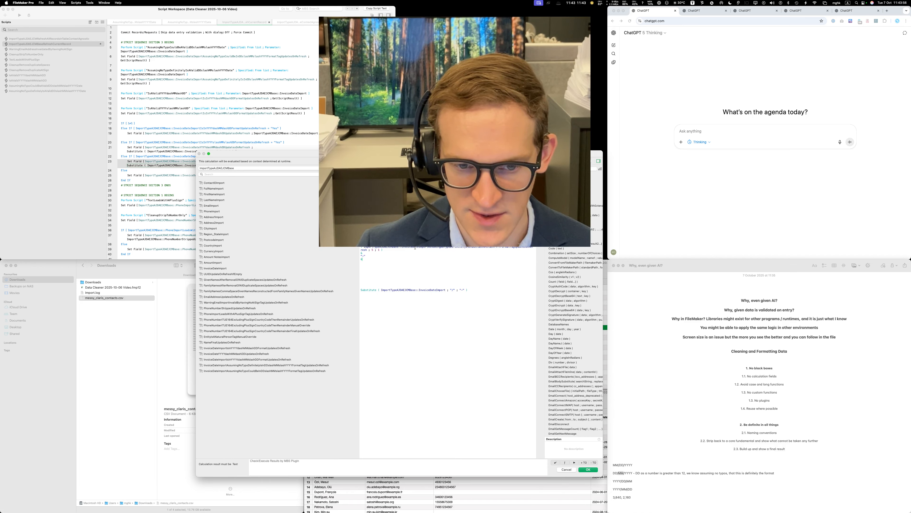
# - Repeat the Middle function for the remaining date parts and adjust the character positions to assemble the date in YYYY-MM-DD order
pyautogui.moveTo(391, 250); pyautogui.dragTo(361, 244)
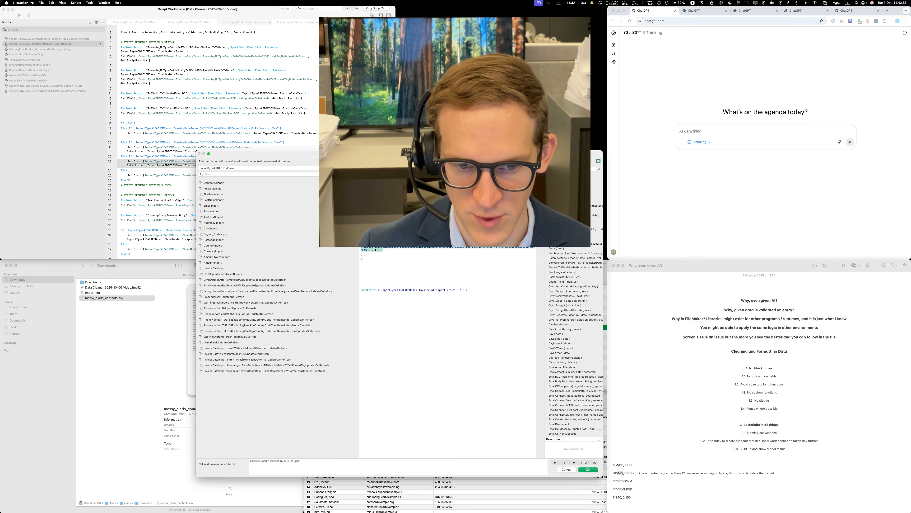
pyautogui.click(367, 258)
pyautogui.write('Middle ( ImportTypeAJDAEJCMBase::InvoiceDateImportAssumingNoTypoDefinitelyIsInDDslashMMslashYYYYFormatTagUpdatesOnRefresh ; 4 ; 1 ) & Middle ( ImportTypeAJDAEJCMBase::InvoiceDateImportAssumingNoTypoDefinitelyIsInDDslashMMslashYYYYFormatTagUpdatesOnRefresh ; 5 ; 1 )')
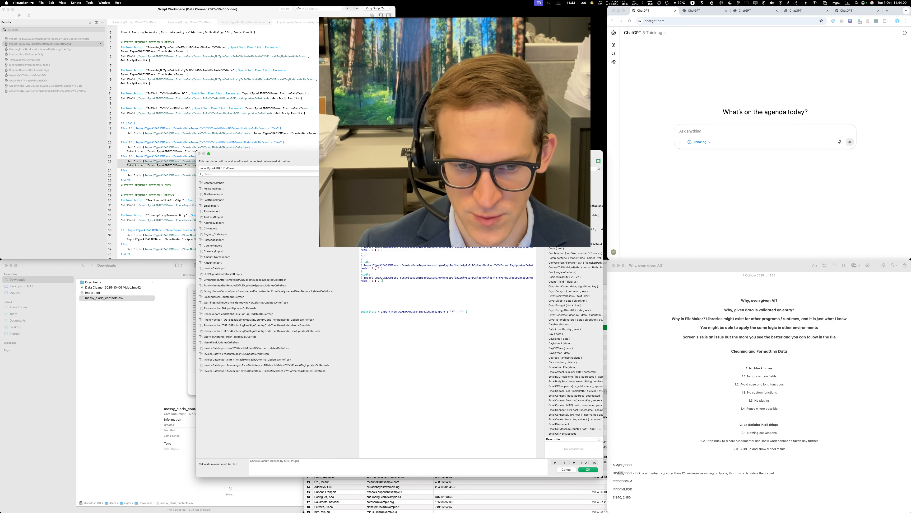
pyautogui.click(371, 269)
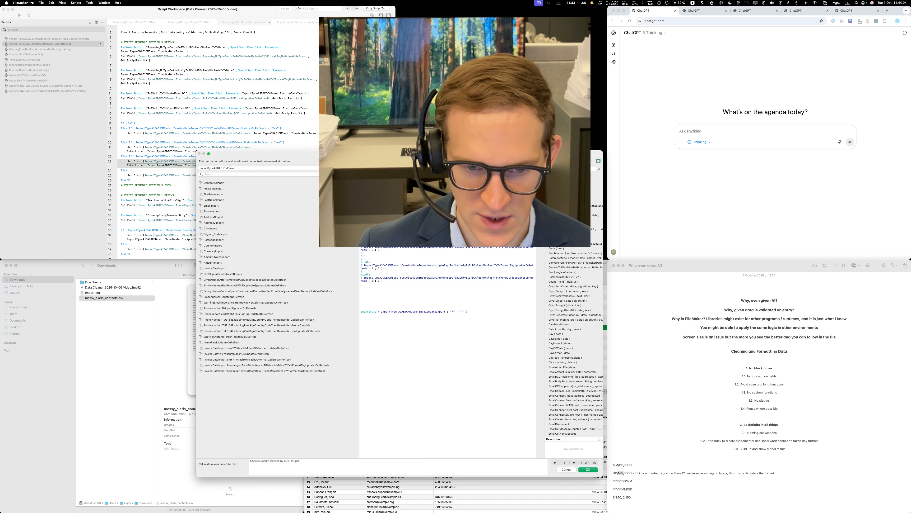
# - Delete the leftover Substitute expression and blank lines below the Middle functions, accept the calculation and save the script
pyautogui.hotkey('shift', 'Down')
pyautogui.hotkey('shift', 'Down')
pyautogui.hotkey('shift', 'Down')
pyautogui.hotkey('shift', 'Down')
pyautogui.hotkey('shift', 'Down')
pyautogui.hotkey('shift', 'Down')
pyautogui.hotkey('shift', 'Down')
pyautogui.hotkey('shift', 'Down')
pyautogui.hotkey('shift', 'Down')
pyautogui.hotkey('shift', 'Down')
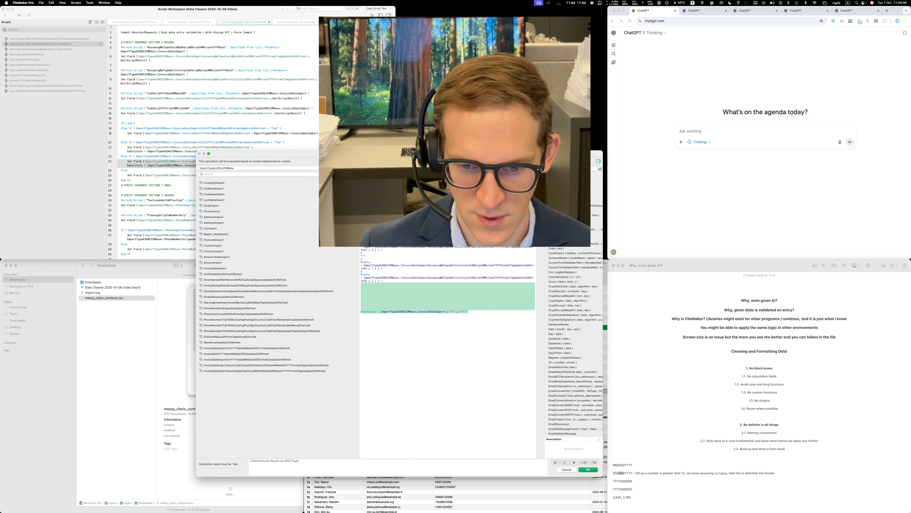
pyautogui.press('Right')
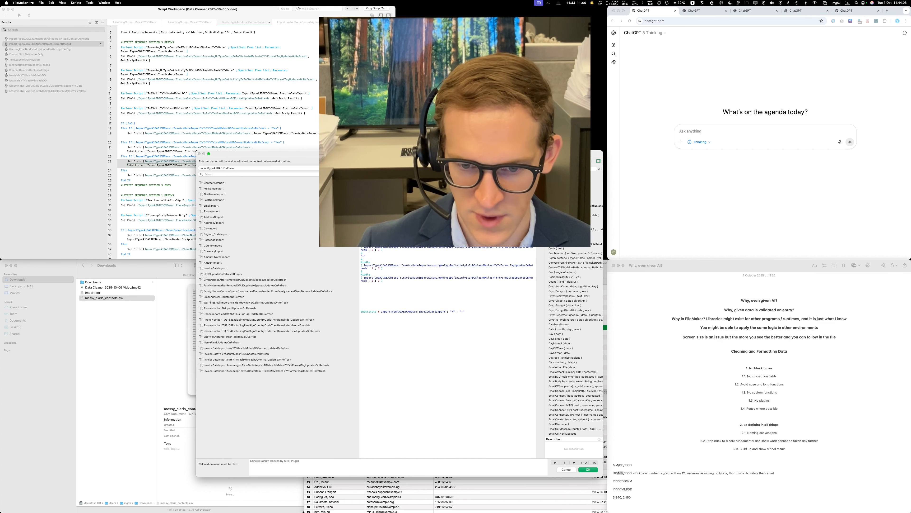
pyautogui.moveTo(464, 287); pyautogui.dragTo(476, 428)
pyautogui.press('BackSpace')
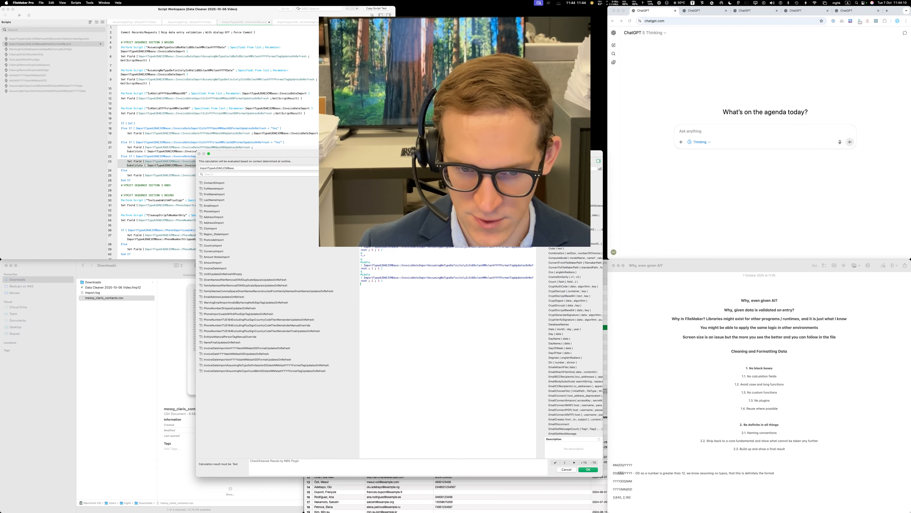
pyautogui.press('Return')
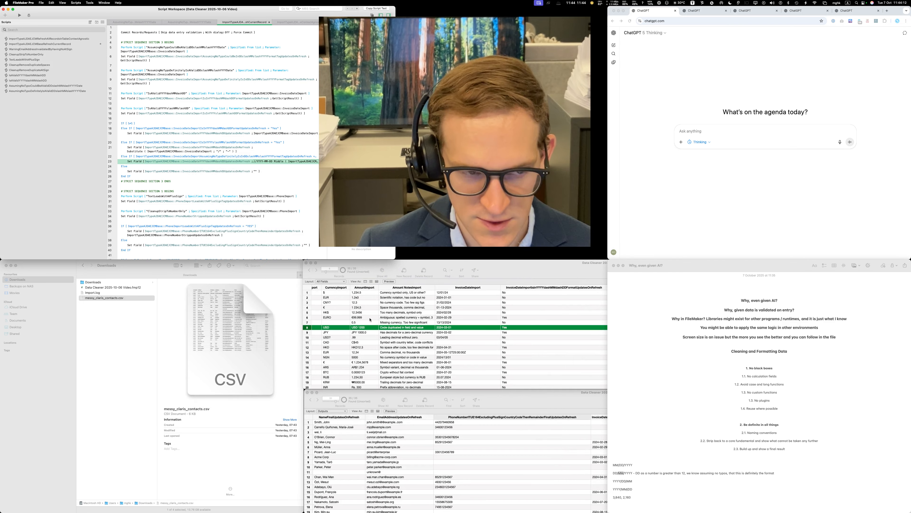
pyautogui.press('super+s')
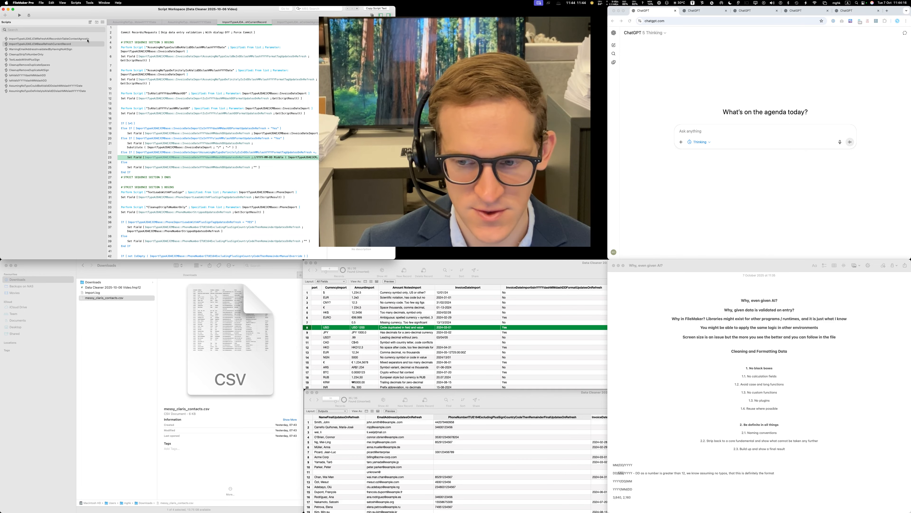
# - Run the refresh script on the imported records to test the new DD/MM/YYYY conversion
pyautogui.click(76, 4)
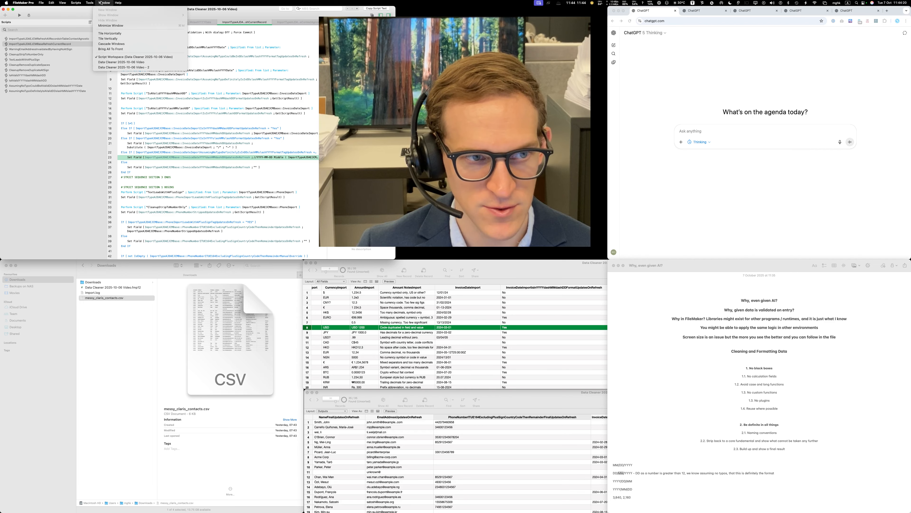
pyautogui.press('Escape')
pyautogui.click(463, 270)
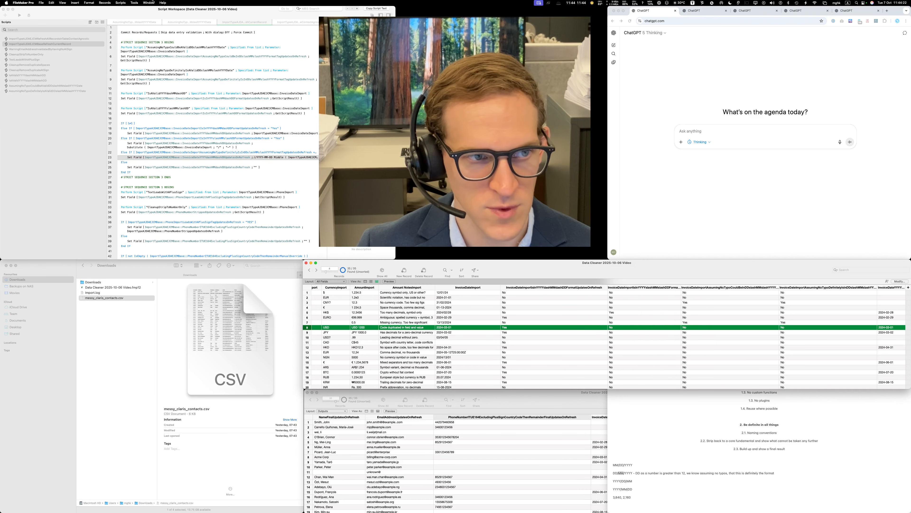
pyautogui.click(135, 3)
pyautogui.click(119, 10)
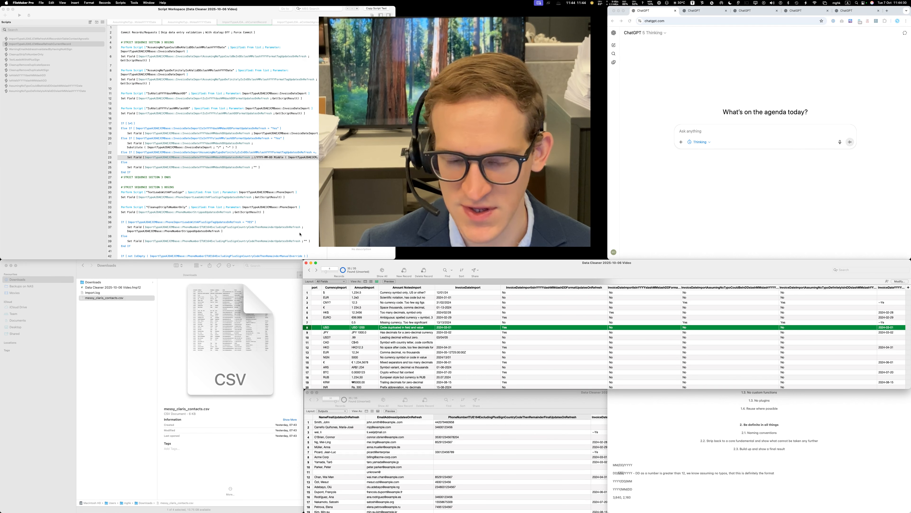
# - In the new branch's Set Field calculation, make every Middle function read InvoiceDateImport instead of the tag field, and save the script
pyautogui.doubleClick(287, 158)
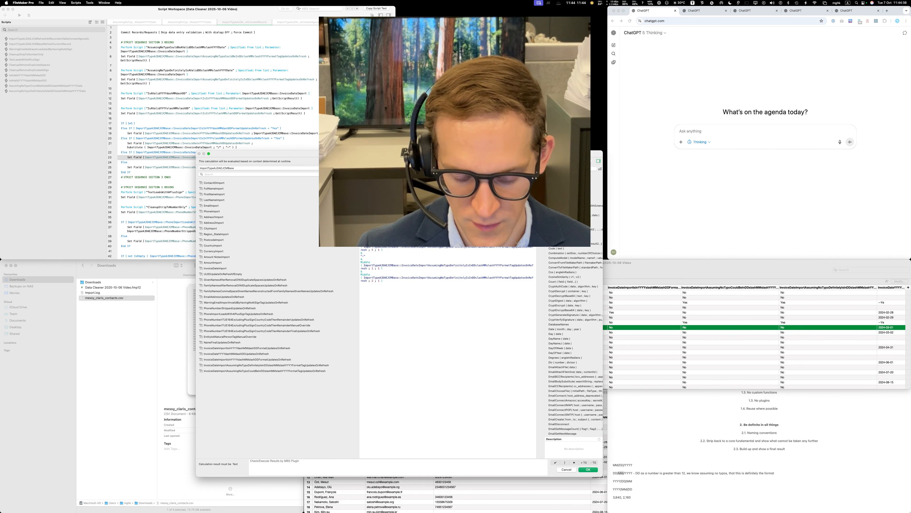
pyautogui.scroll(-1, 447, 266)
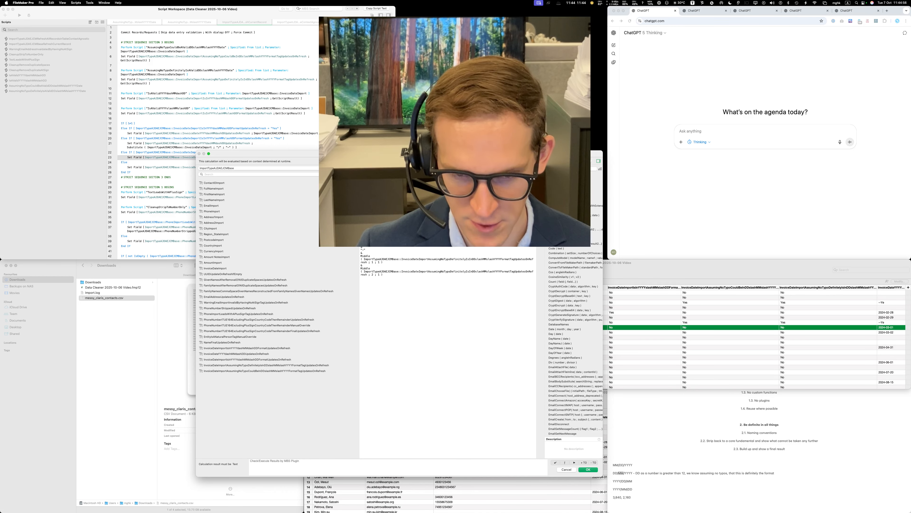
pyautogui.scroll(-1, 447, 262)
pyautogui.scroll(-1, 446, 259)
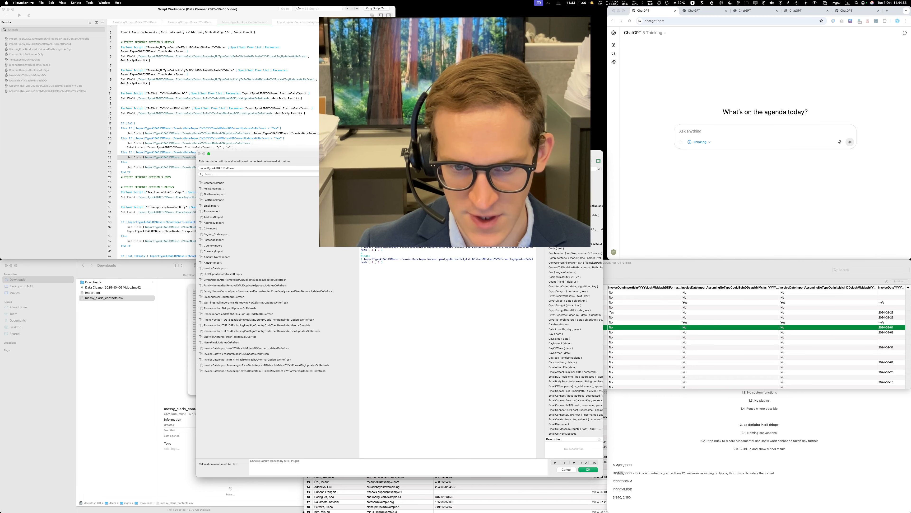
pyautogui.scroll(-1, 447, 255)
pyautogui.scroll(-1, 446, 253)
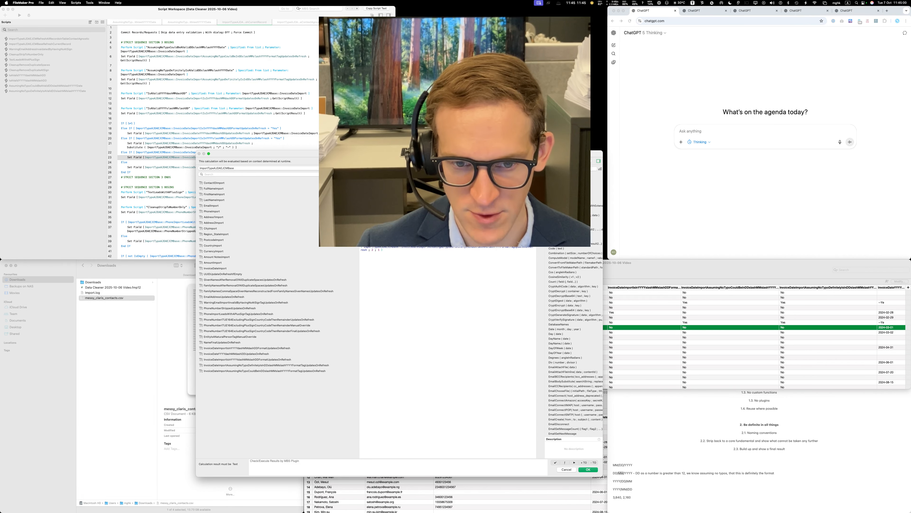
pyautogui.scroll(-1, 447, 253)
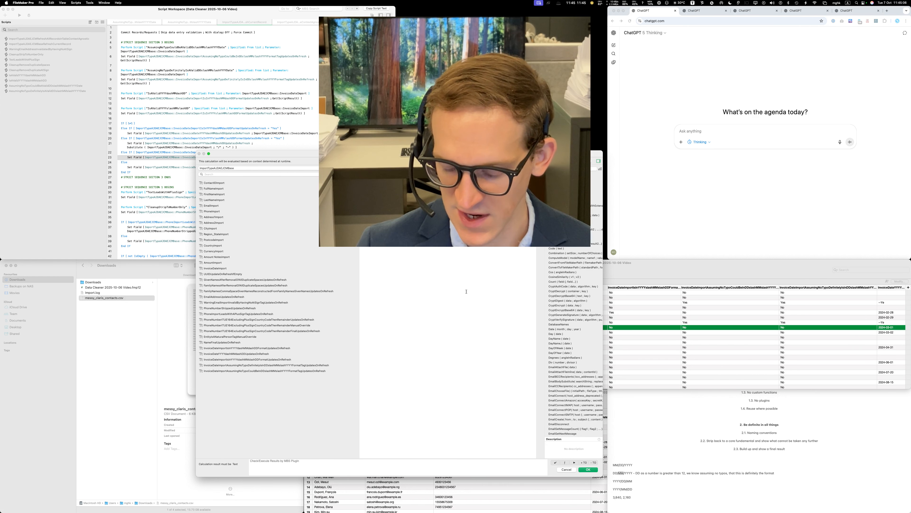
pyautogui.press('Return')
pyautogui.press('super+s')
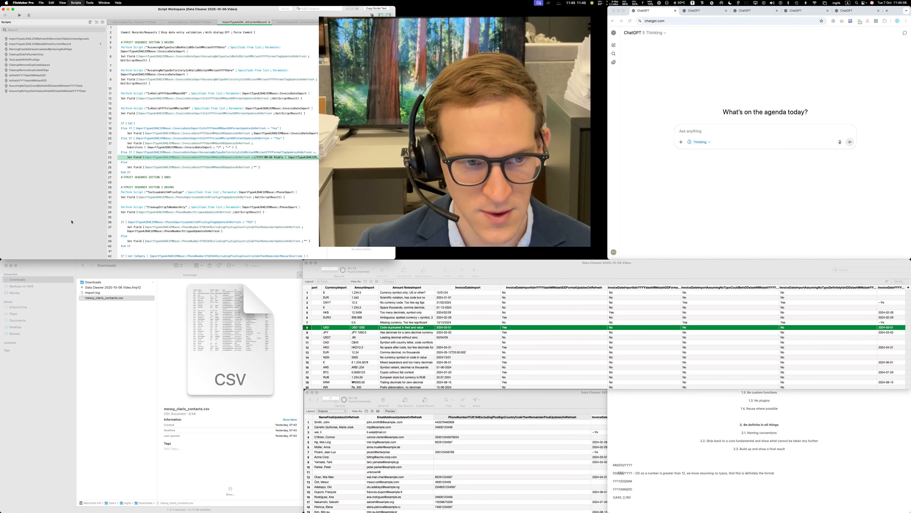
# - Compare InvoiceDateImport, the two DD/MM/YYYY tags and the refreshed YYYY-MM-DD date for the third and seventh records
pyautogui.click(709, 352)
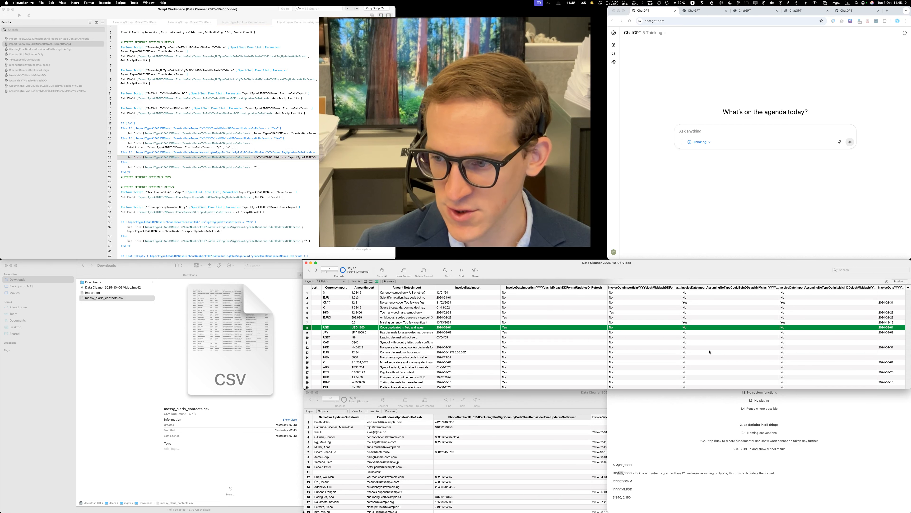
pyautogui.hscroll(3, 710, 352)
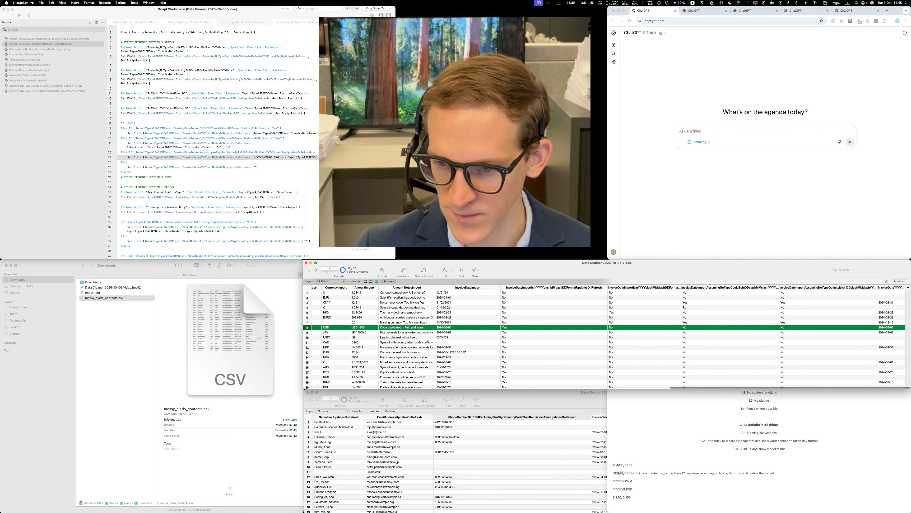
pyautogui.click(471, 303)
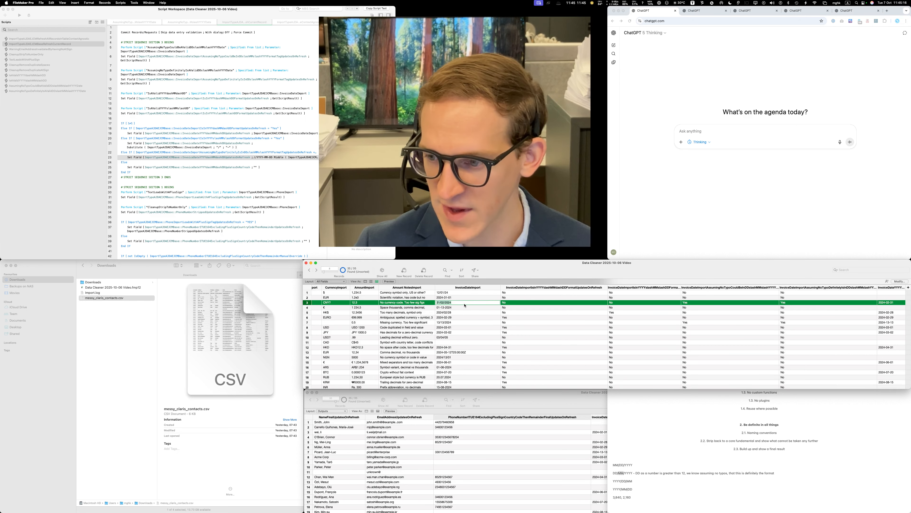
pyautogui.hscroll(-6, 464, 305)
pyautogui.hscroll(6, 477, 301)
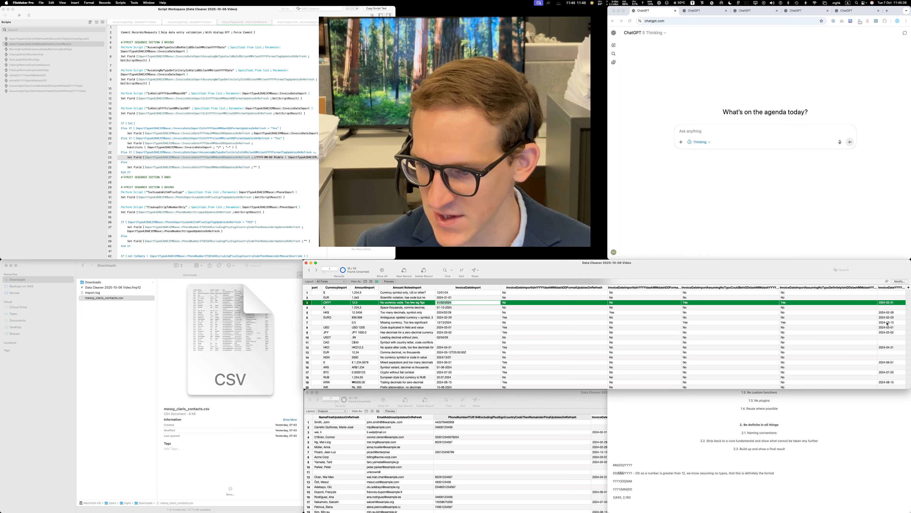
pyautogui.click(465, 323)
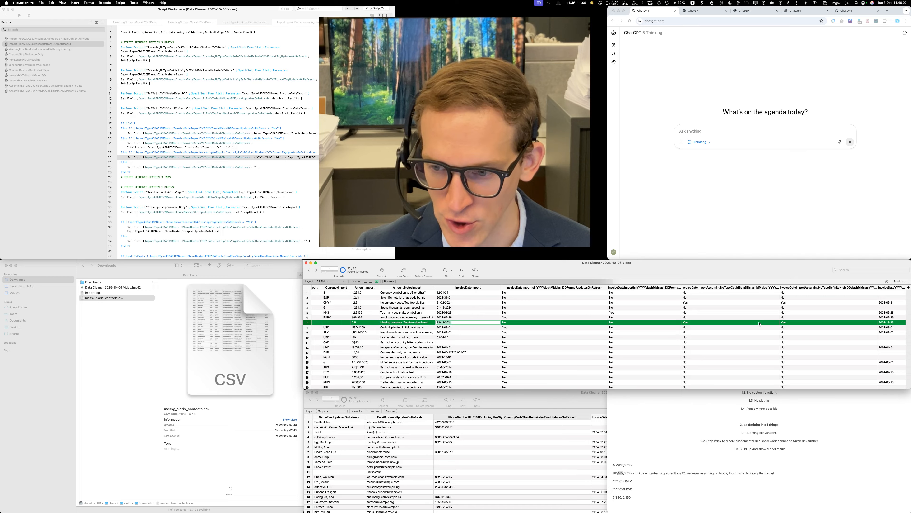
pyautogui.click(797, 322)
pyautogui.click(766, 324)
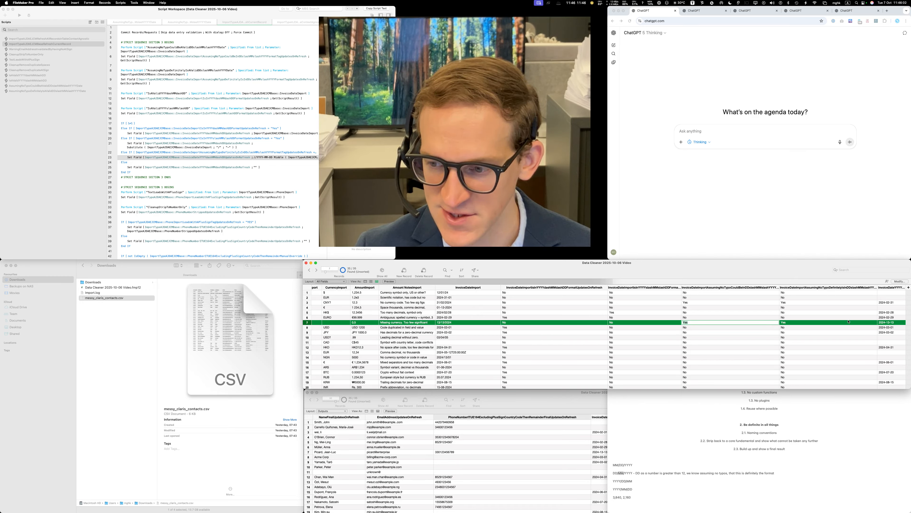
pyautogui.click(890, 323)
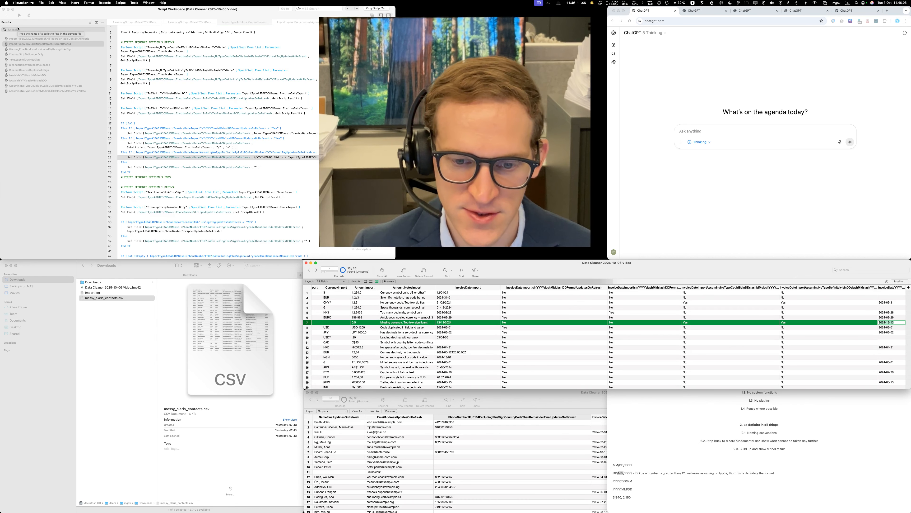
# - Review the character checks in the "CouldBe" DD/MM/YYYY script and the closing If block of the "Definitely" script
pyautogui.click(43, 87)
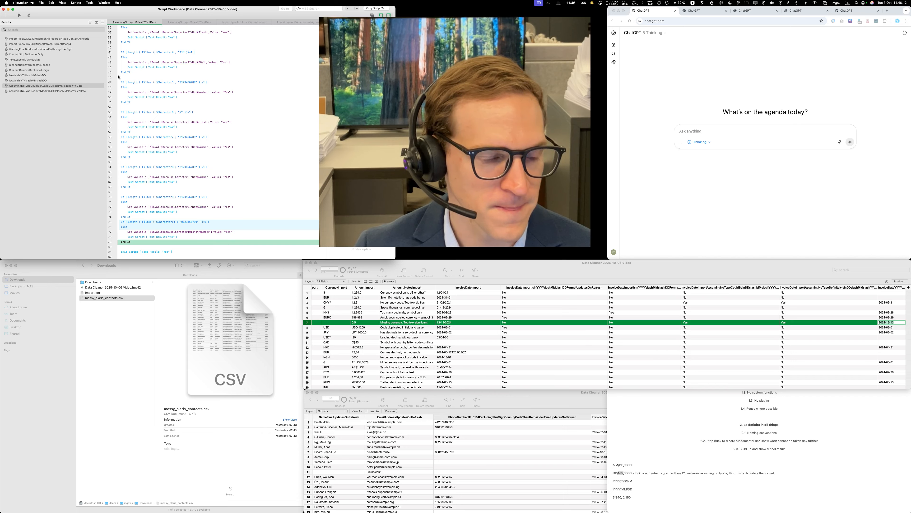
pyautogui.scroll(8, 119, 77)
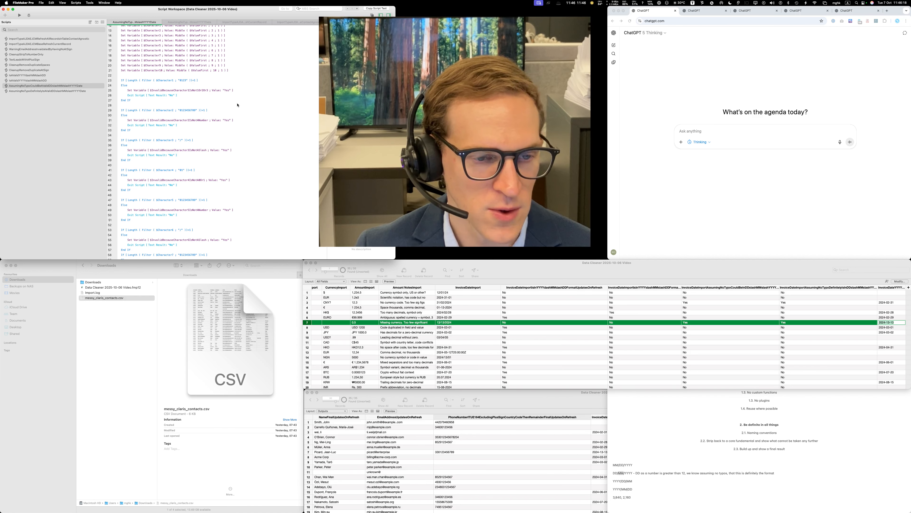
pyautogui.scroll(-8, 237, 105)
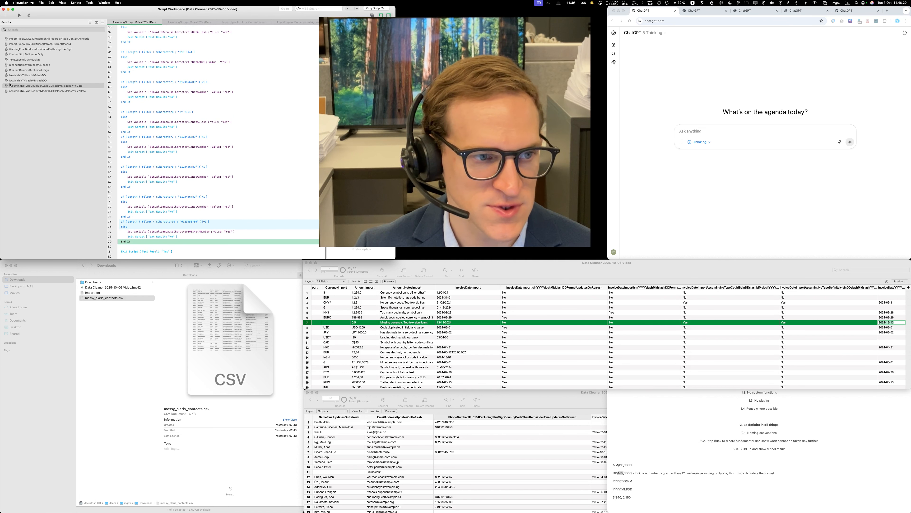
pyautogui.click(31, 91)
pyautogui.click(32, 91)
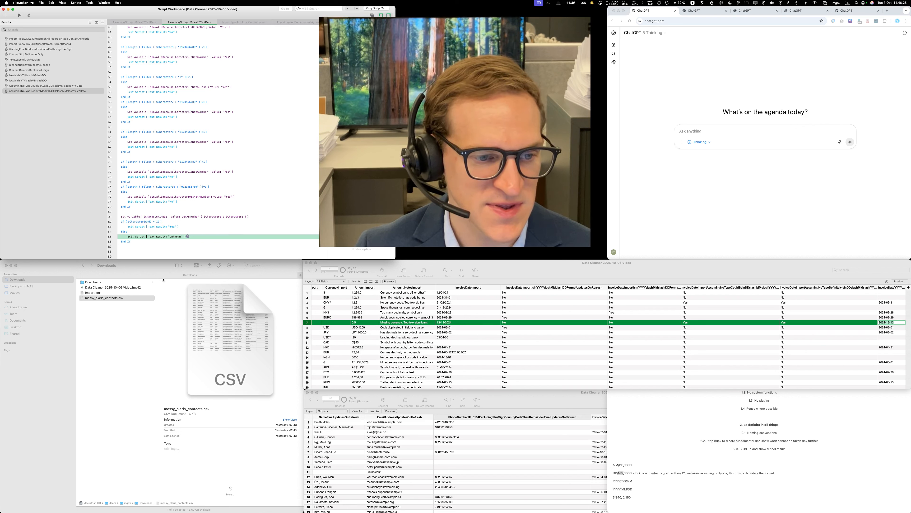
pyautogui.click(137, 242)
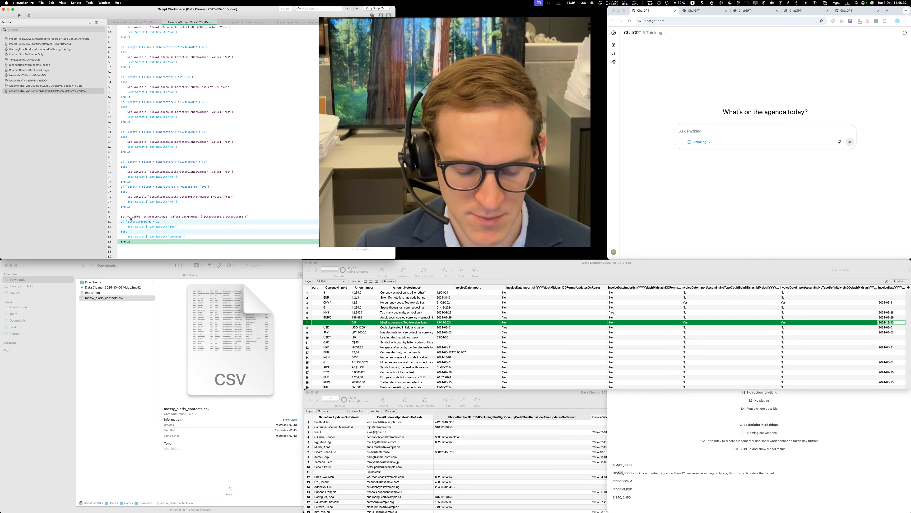
# - Compare the closing $Character1And2 check in the "Definitely" DD/MM/YYYY script with the character checks and ending of the "CouldBe" script
pyautogui.keyDown('shift'); pyautogui.click(131, 218); pyautogui.keyUp('shift')
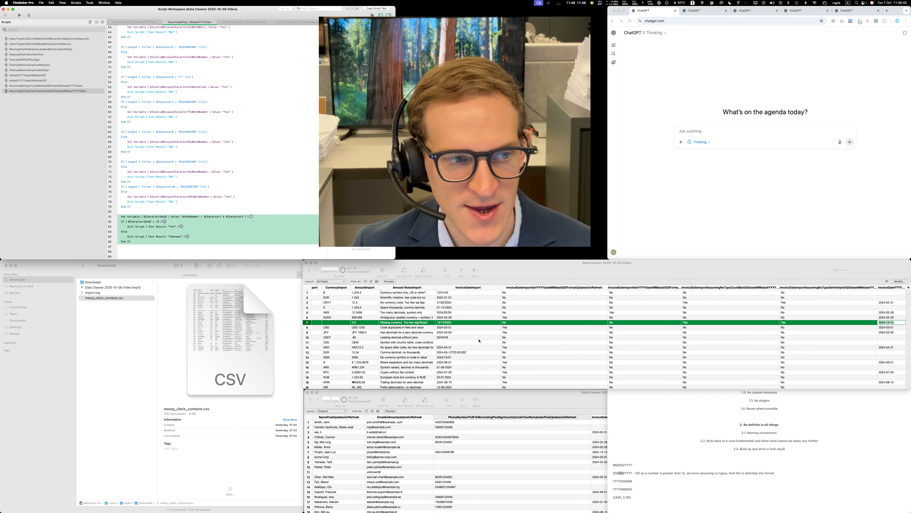
pyautogui.click(83, 86)
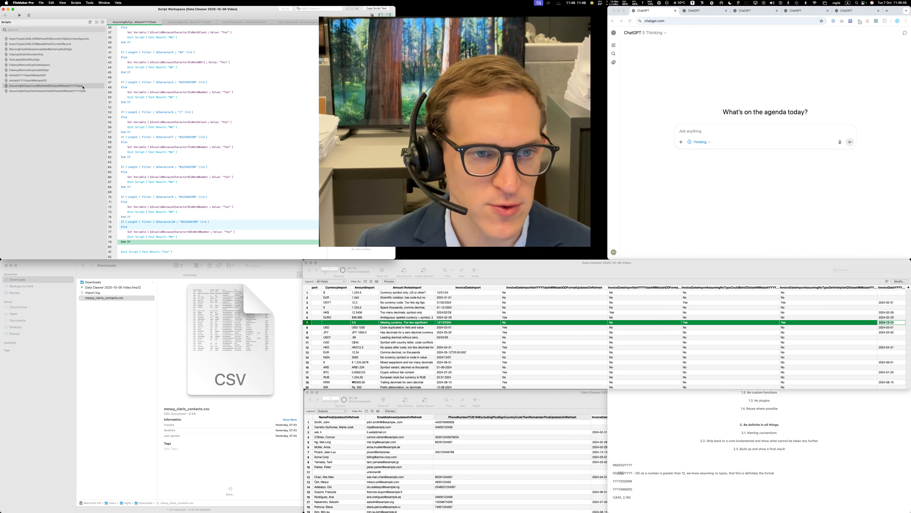
pyautogui.scroll(10, 188, 87)
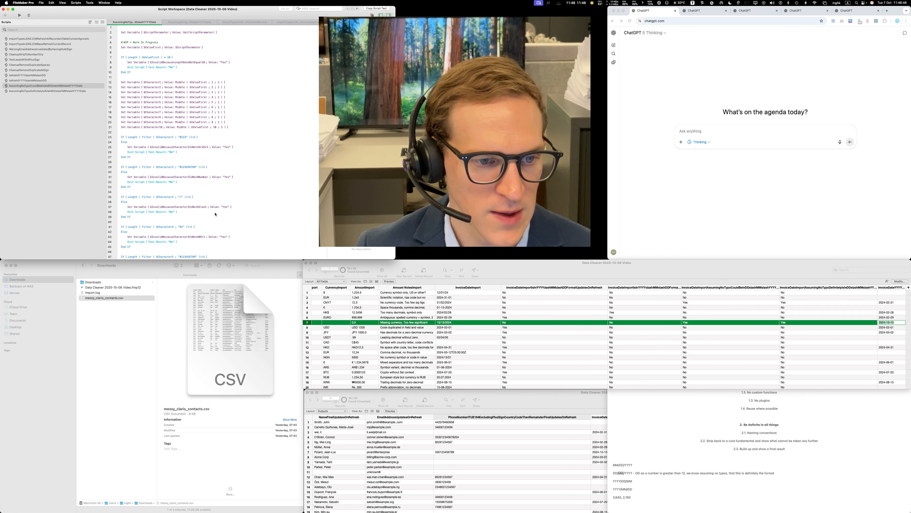
pyautogui.scroll(-3, 193, 193)
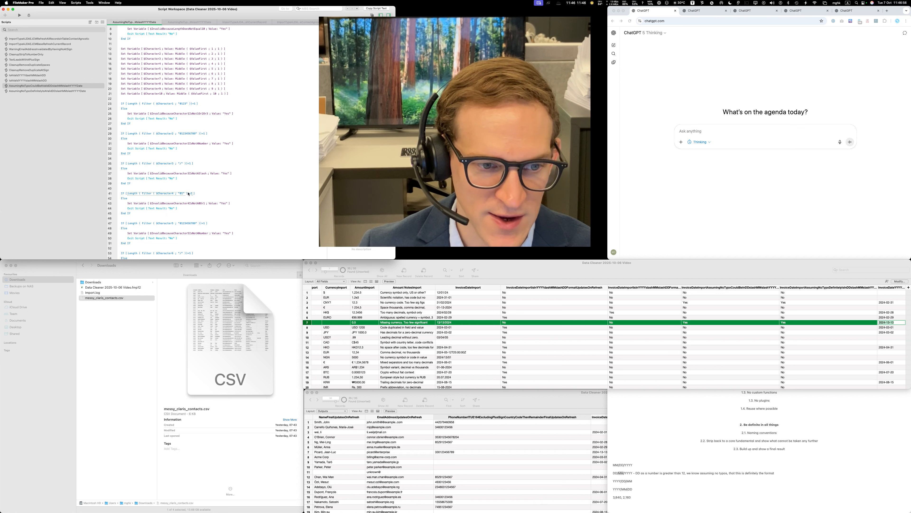
pyautogui.scroll(-3, 188, 232)
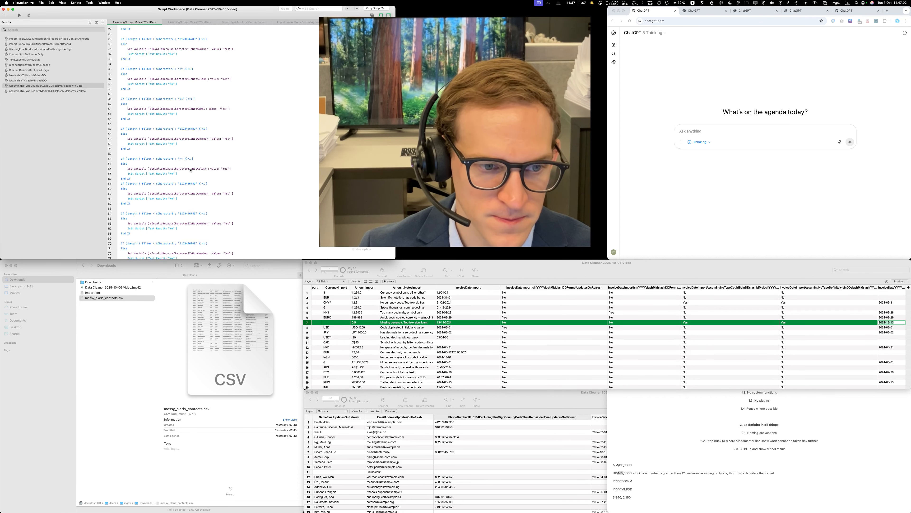
pyautogui.scroll(-7, 191, 171)
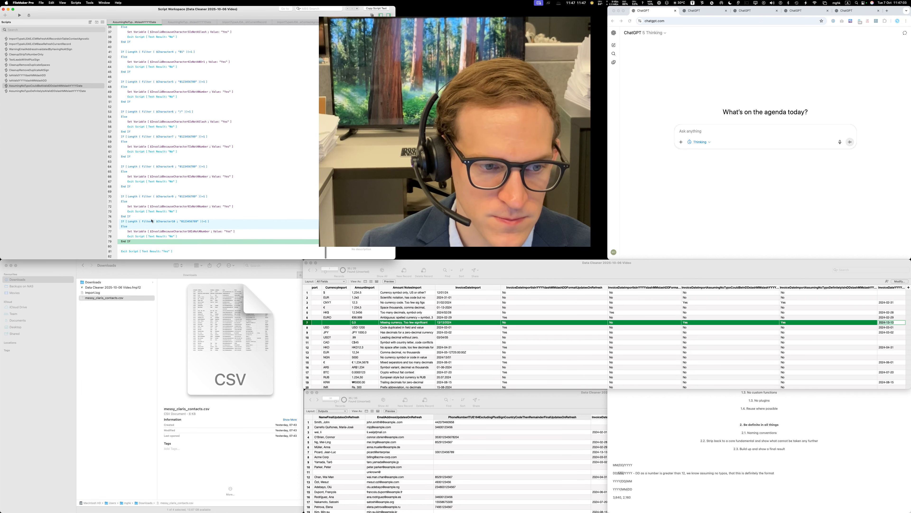
pyautogui.click(47, 92)
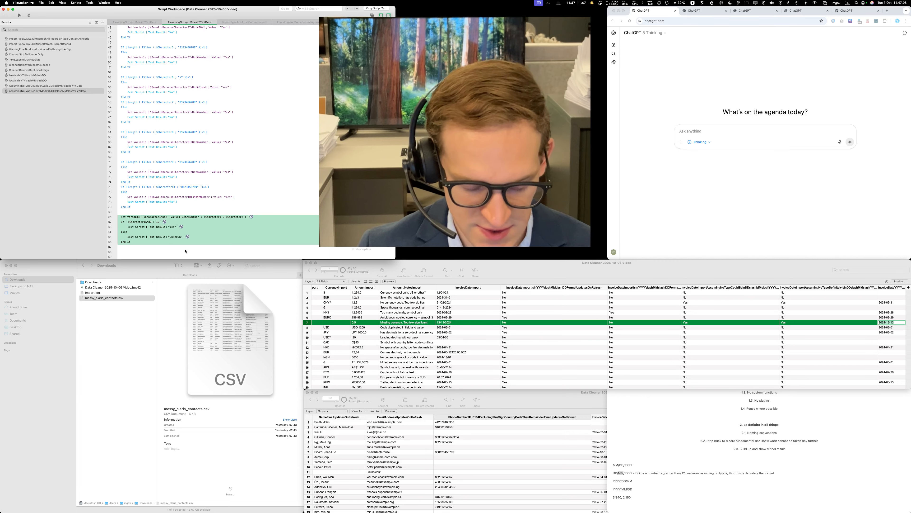
pyautogui.click(266, 217)
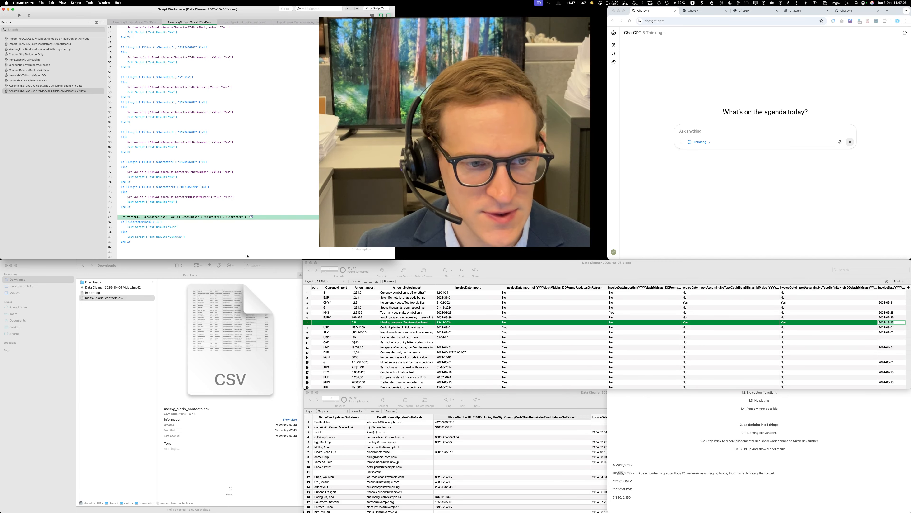
pyautogui.click(138, 244)
pyautogui.keyDown('shift'); pyautogui.click(128, 217); pyautogui.keyUp('shift')
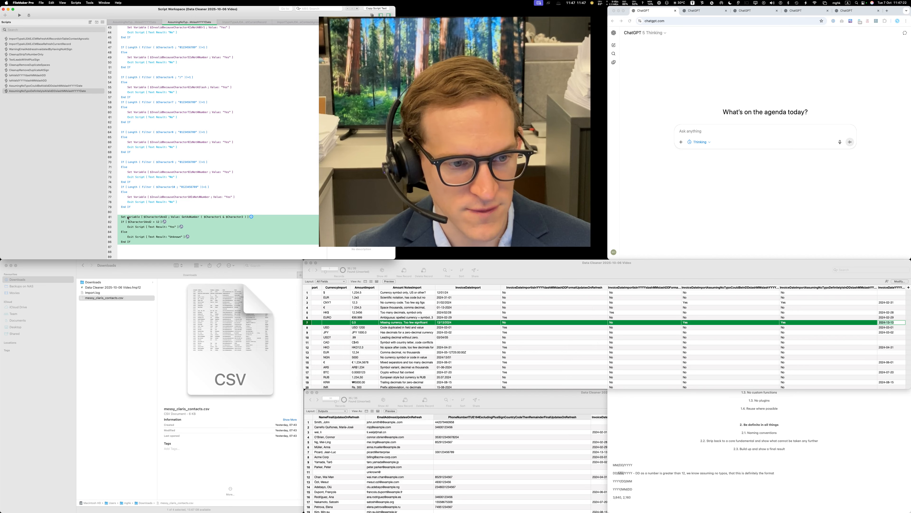
pyautogui.click(79, 86)
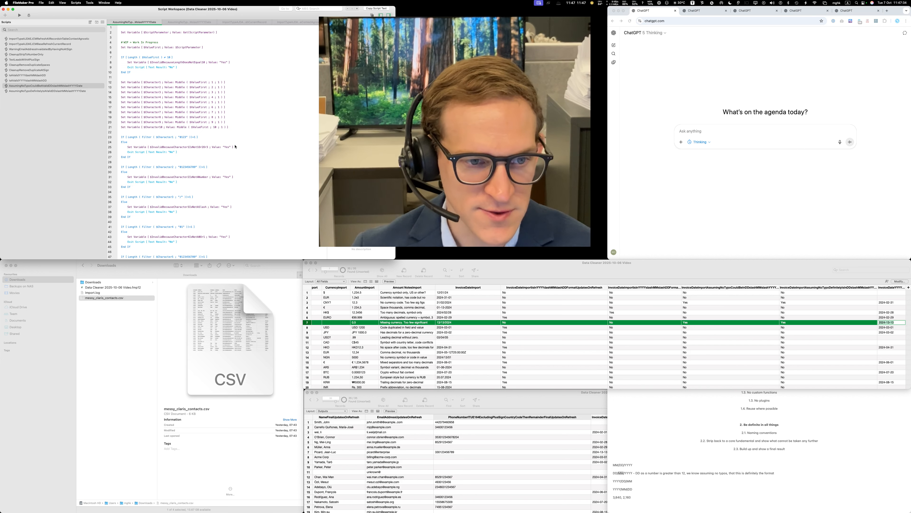
pyautogui.click(245, 137)
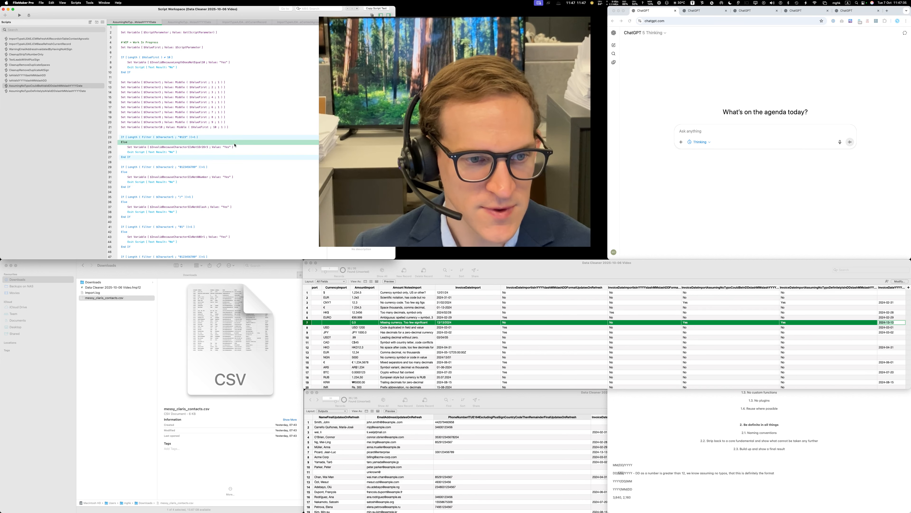
pyautogui.click(239, 167)
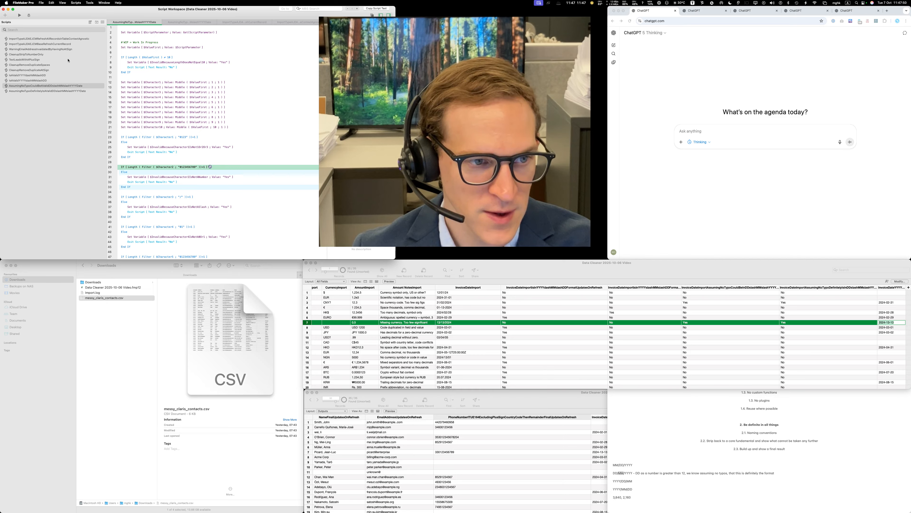
pyautogui.scroll(-10, 187, 241)
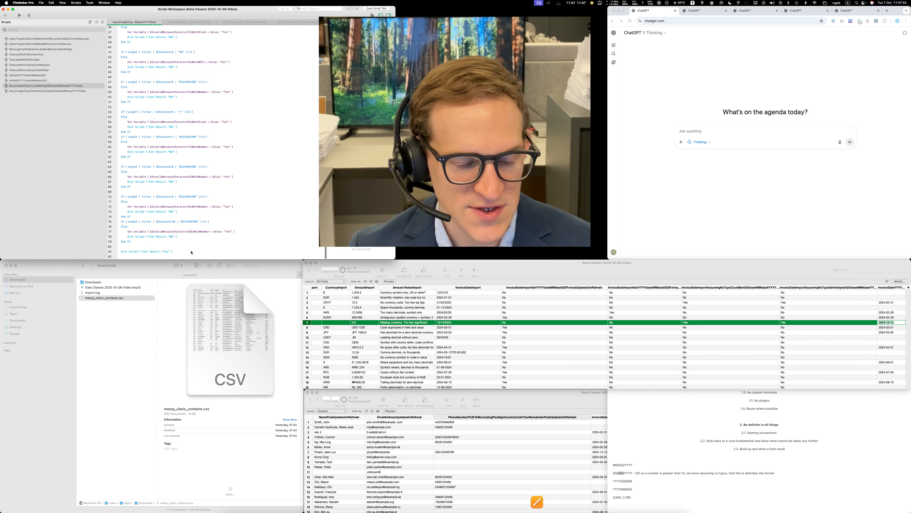
# - Copy the closing $Character1And2 Set Variable and If block from the "Definitely" script into the "CouldBe" script, above its final Exit Script
pyautogui.click(70, 91)
pyautogui.scroll(-2, 215, 158)
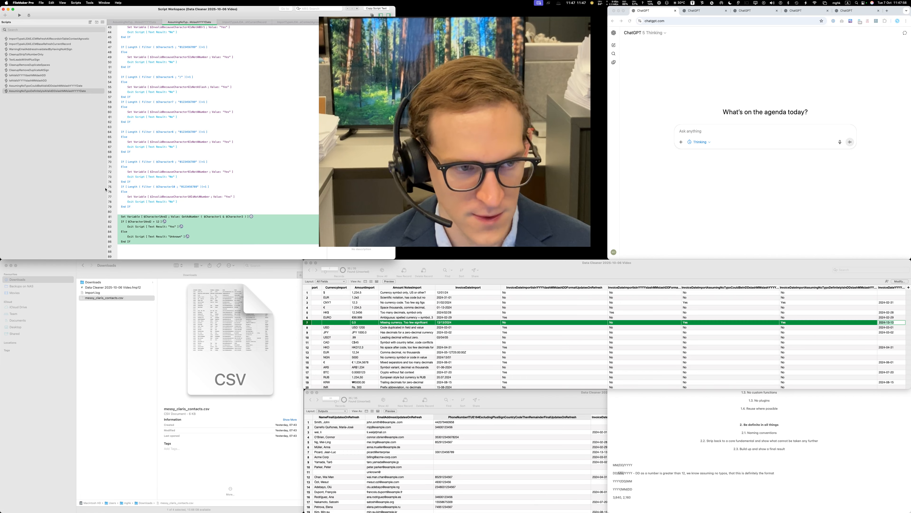
pyautogui.click(43, 86)
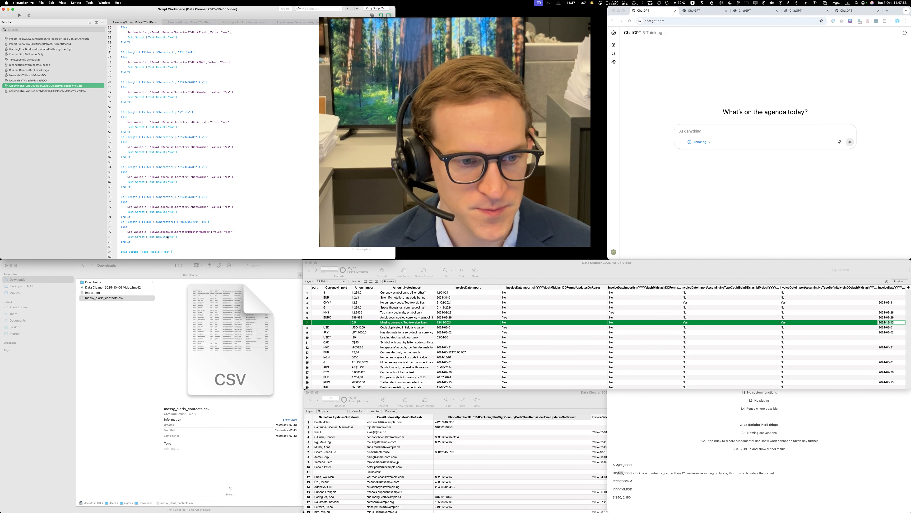
pyautogui.scroll(-1, 204, 248)
pyautogui.scroll(2, 201, 247)
pyautogui.click(189, 243)
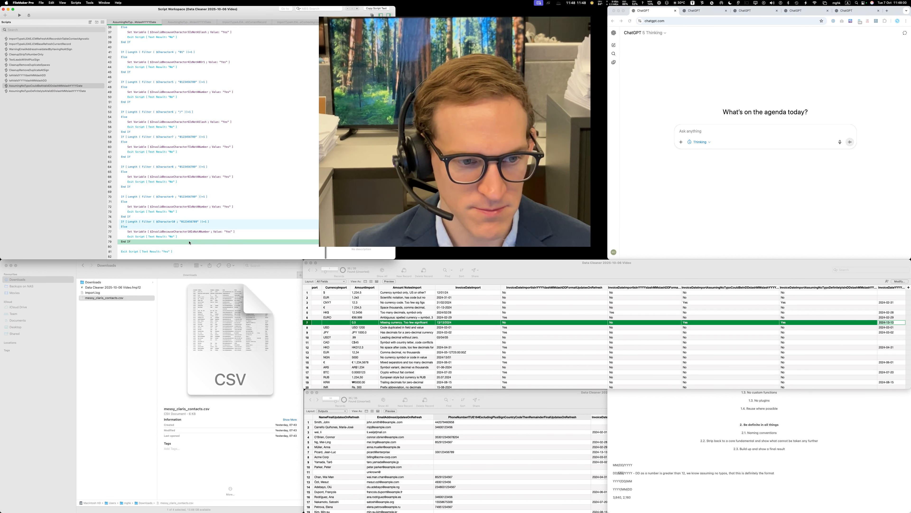
pyautogui.write('Set Variable [ $Character1And2 ; Value: GetAsNumber ( $Character1 & $Character2 ) ] If [ $Character1And2 > 12 ] Exit Script [ Text Result: "Yes" ] Else Exit Script [ Text Result: "Unknown" ] End If')
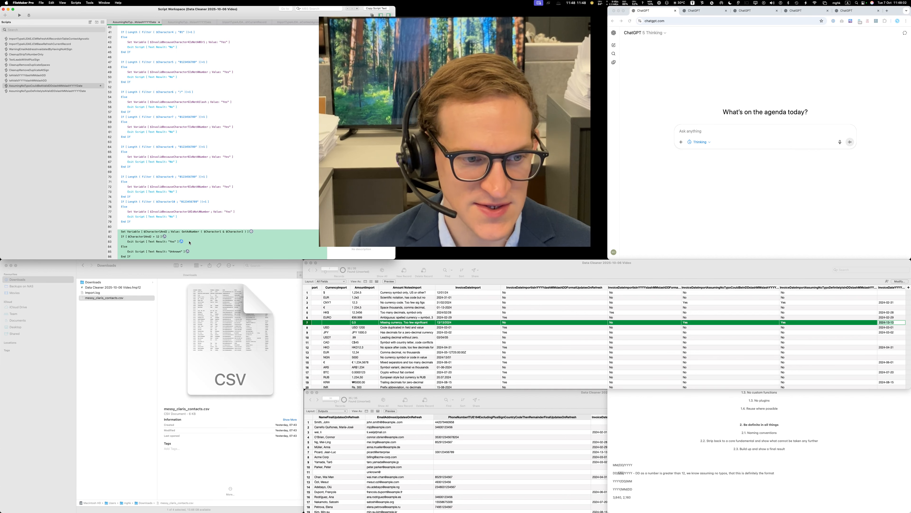
pyautogui.scroll(-2, 201, 223)
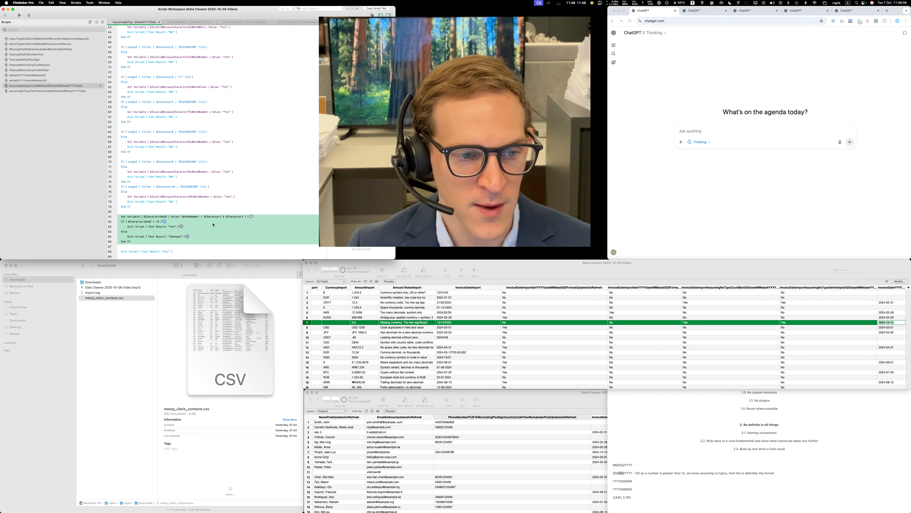
pyautogui.click(137, 194)
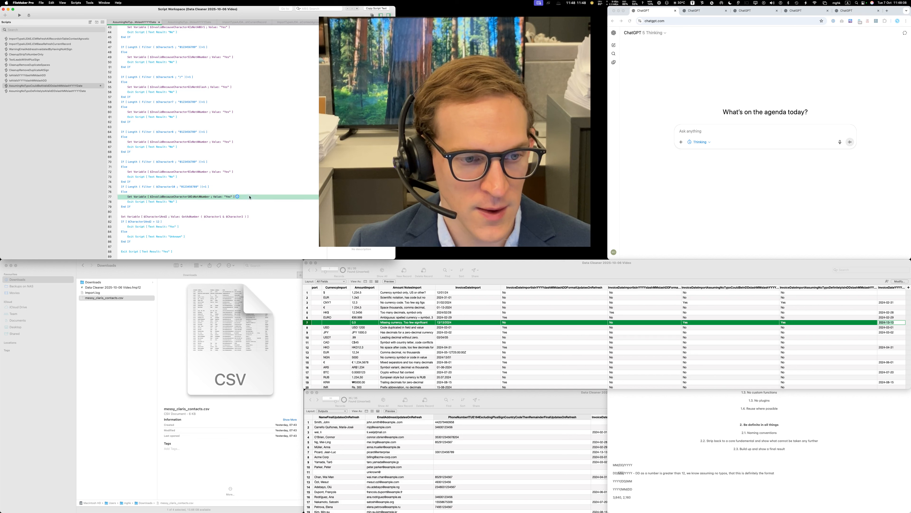
pyautogui.click(154, 223)
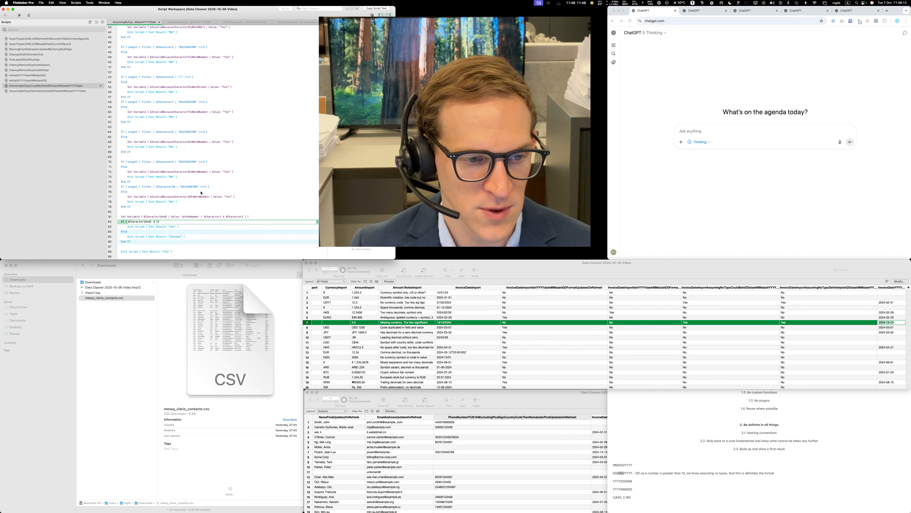
# - In the "Definitely" script, rename the closing block's variable to $Character1And2AsNumber in both the Set Variable step and the If condition
pyautogui.click(65, 92)
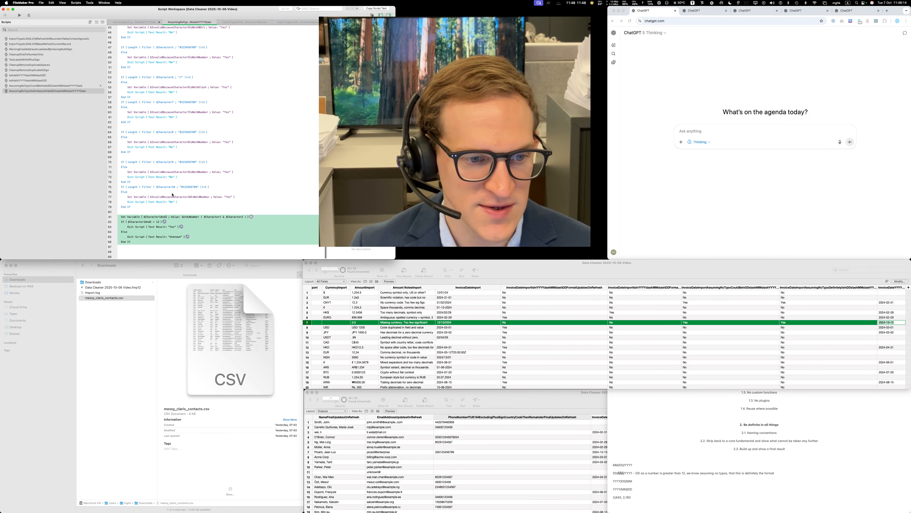
pyautogui.click(213, 237)
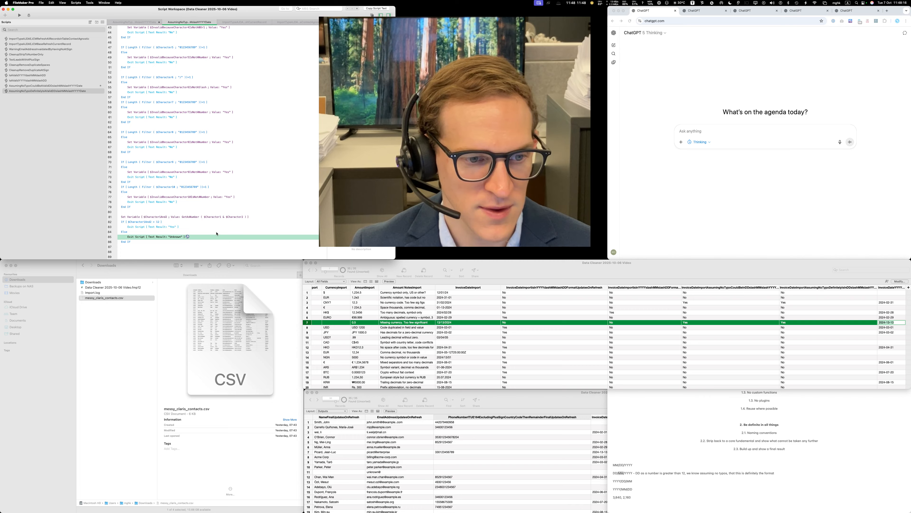
pyautogui.click(220, 233)
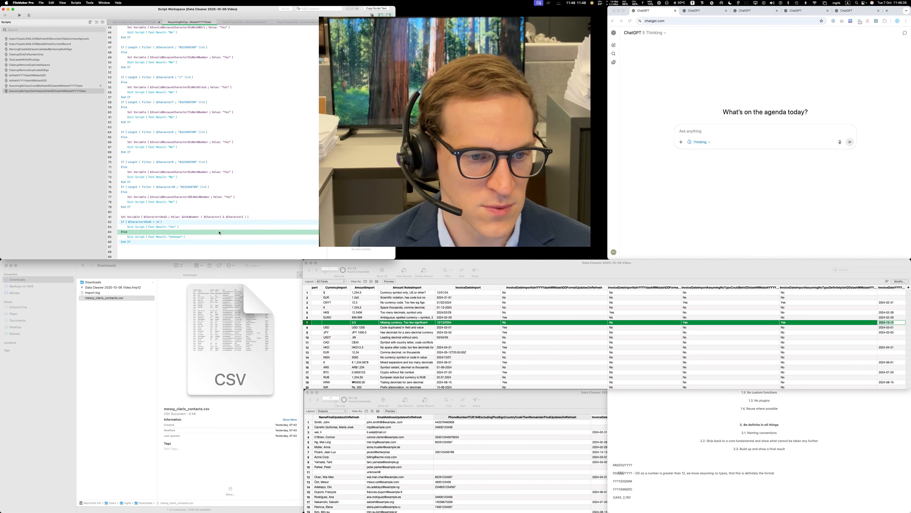
pyautogui.doubleClick(218, 217)
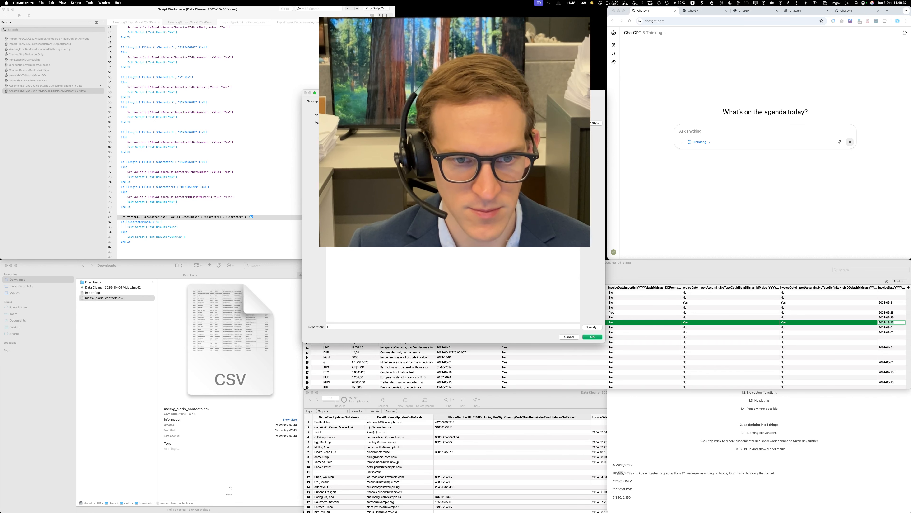
pyautogui.press('Return')
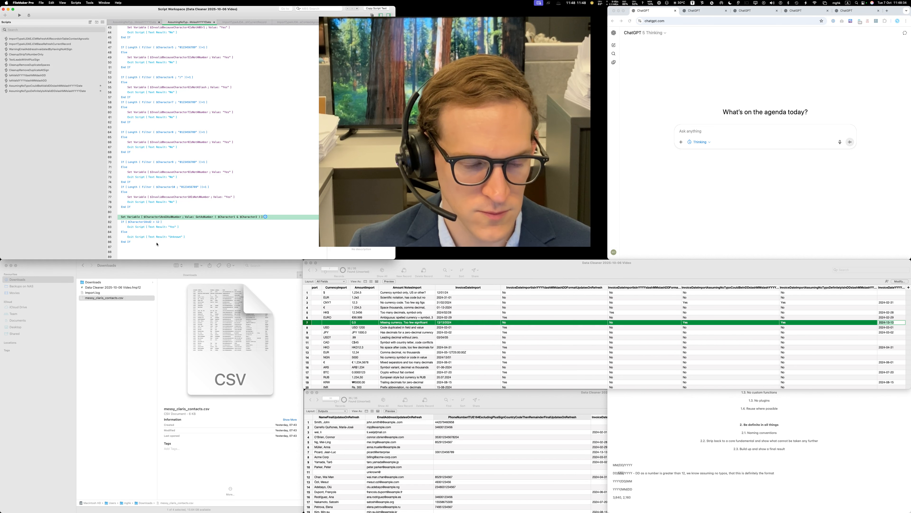
pyautogui.click(144, 222)
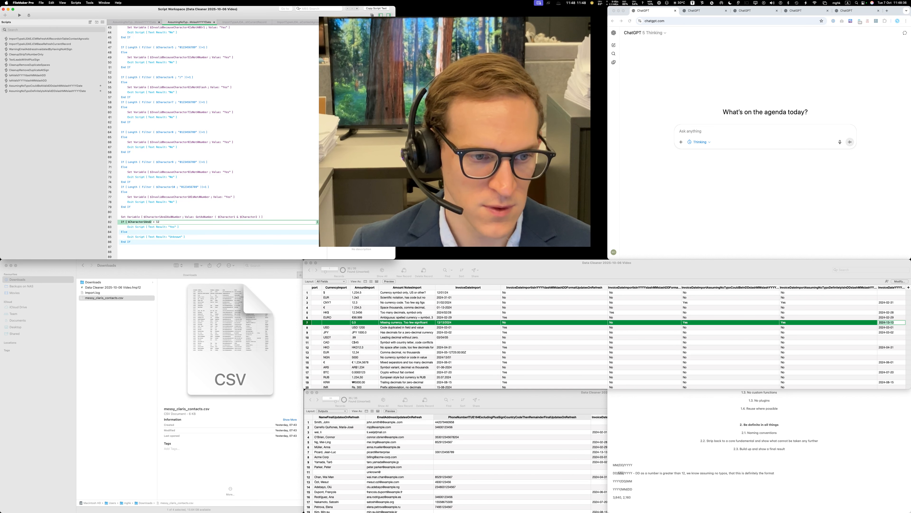
pyautogui.write('$Character1And2AsANumber')
pyautogui.press('Return')
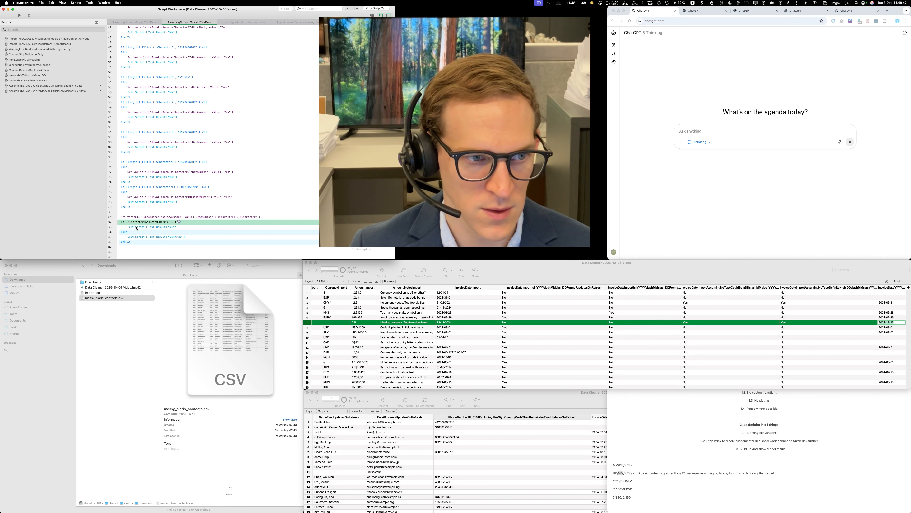
# - Set the Exit Script result inside that If to "No" and delete the Else branch with its "Unknown" exit
pyautogui.doubleClick(173, 227)
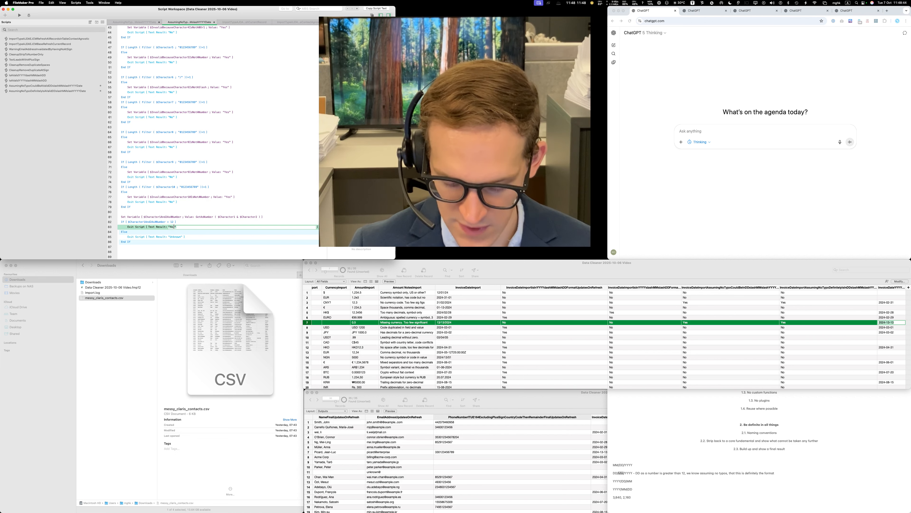
pyautogui.write('"No"')
pyautogui.press('Return')
pyautogui.press('Down')
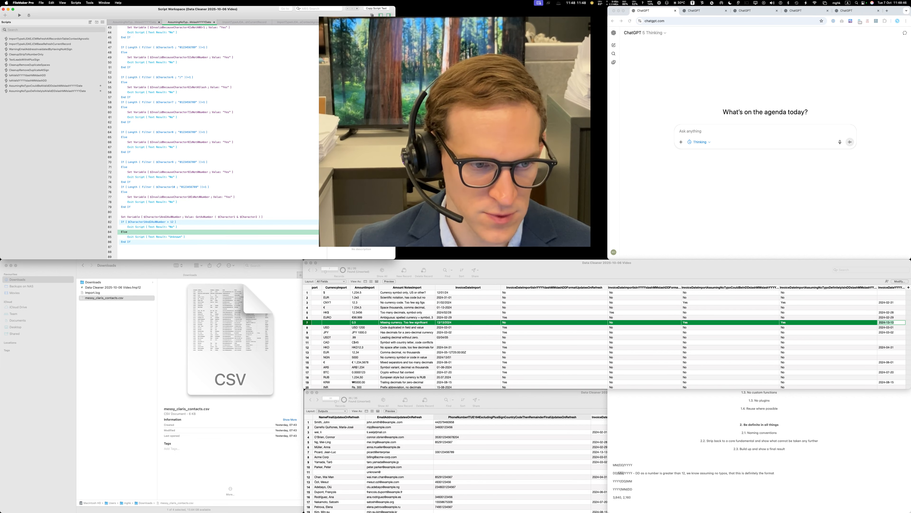
pyautogui.press('BackSpace')
pyautogui.press('BackSpace')
pyautogui.press('Up')
pyautogui.press('Up')
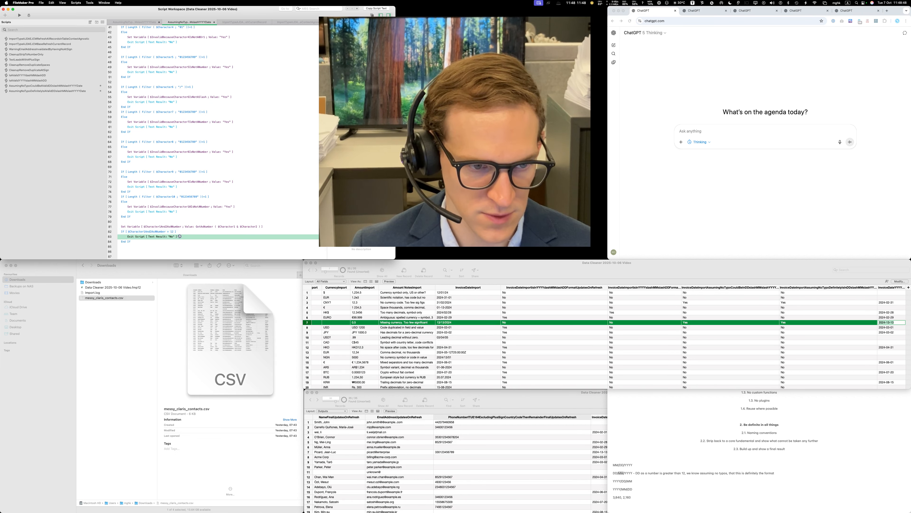
# - Copy the revised $Character1And2AsNumber block and replace the old $Character1And2 block in the "CouldBe" script with it
pyautogui.press('Down')
pyautogui.press('Down')
pyautogui.hotkey('shift', 'Up')
pyautogui.hotkey('shift', 'Up')
pyautogui.hotkey('shift', 'Up')
pyautogui.press('super+c')
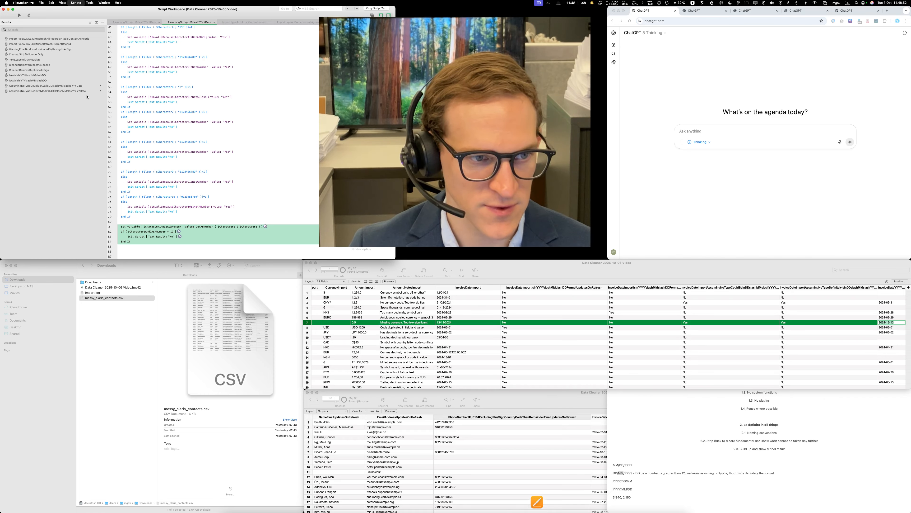
pyautogui.click(81, 91)
pyautogui.click(72, 85)
pyautogui.scroll(-2, 184, 169)
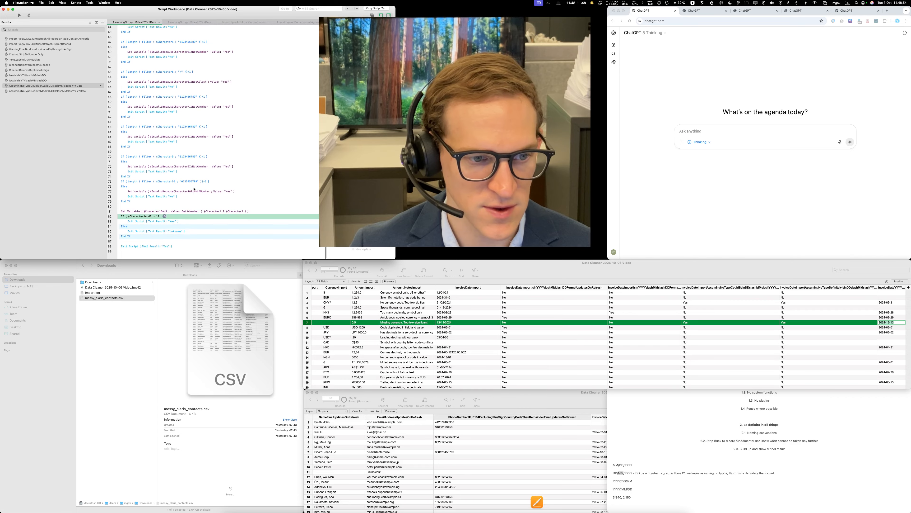
pyautogui.click(138, 242)
pyautogui.keyDown('shift'); pyautogui.click(130, 218); pyautogui.keyUp('shift')
pyautogui.press('super+v')
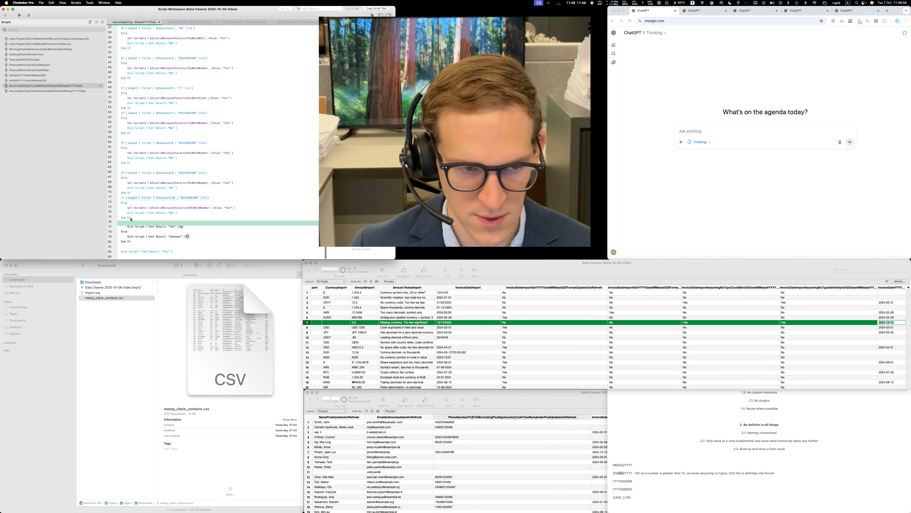
pyautogui.scroll(-2, 131, 219)
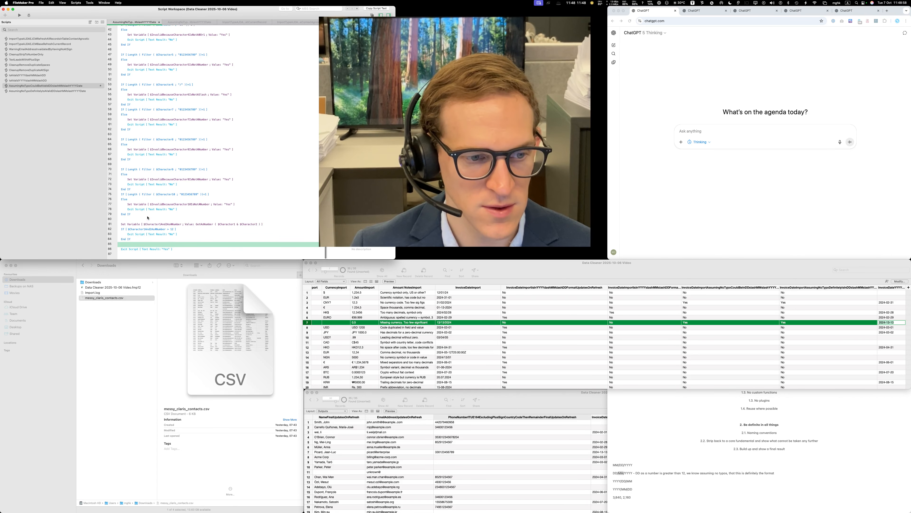
pyautogui.click(136, 242)
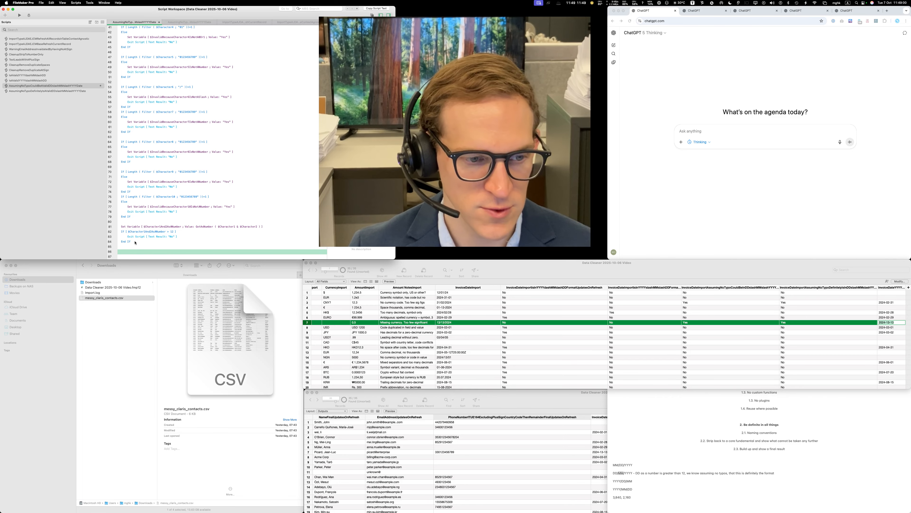
# - Add the comment "Days in the month element check" above the closing Set Variable and If block in the "CouldBe" script
pyautogui.hotkey('shift', 'Up')
pyautogui.hotkey('shift', 'Up')
pyautogui.hotkey('shift', 'Up')
pyautogui.write('comment')
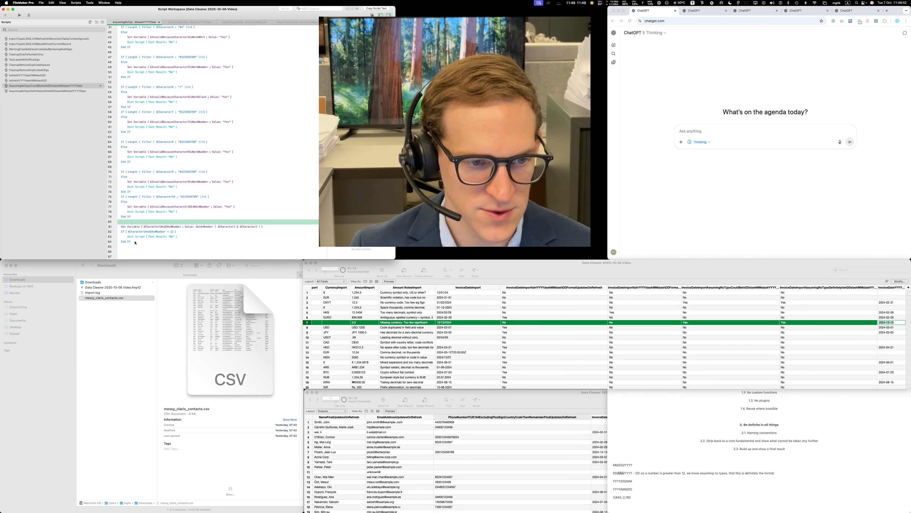
pyautogui.press('BackSpace')
pyautogui.press('BackSpace')
pyautogui.press('BackSpace')
pyautogui.press('BackSpace')
pyautogui.press('BackSpace')
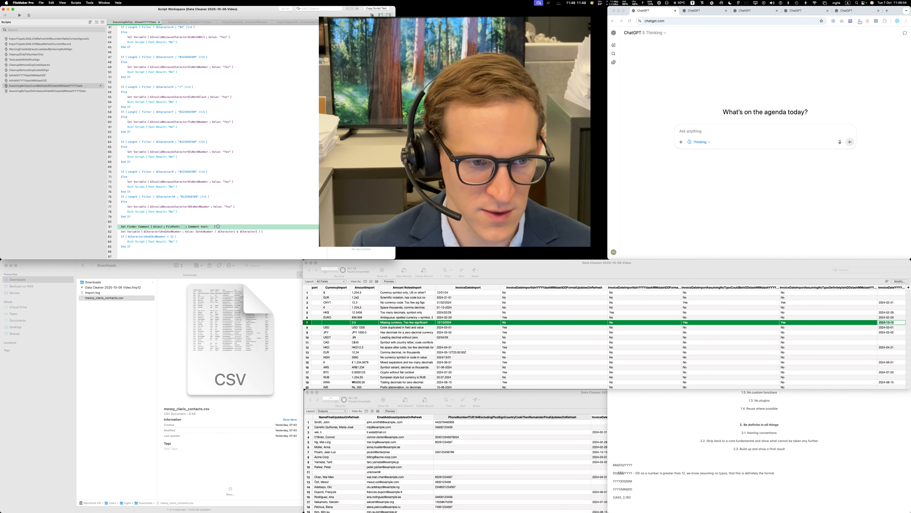
pyautogui.press('BackSpace')
pyautogui.press('BackSpace')
pyautogui.write('#')
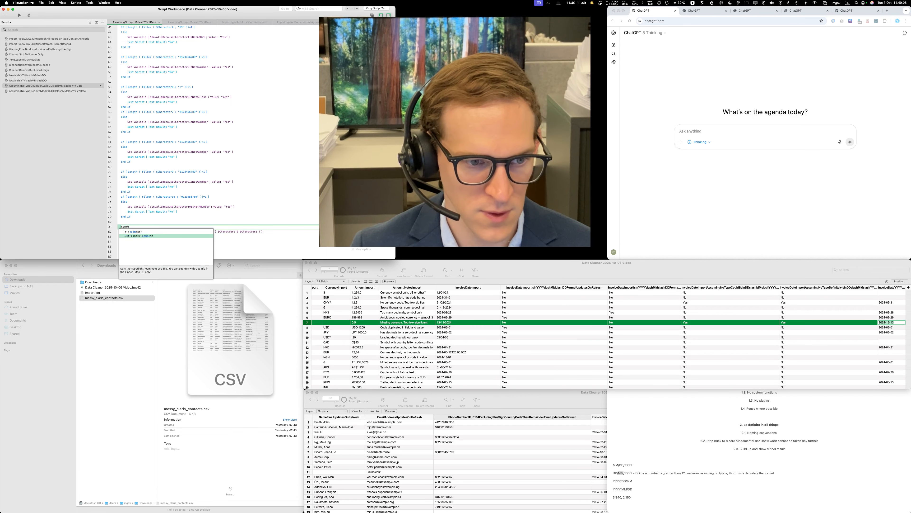
pyautogui.press('Return')
pyautogui.write('Days in the month element')
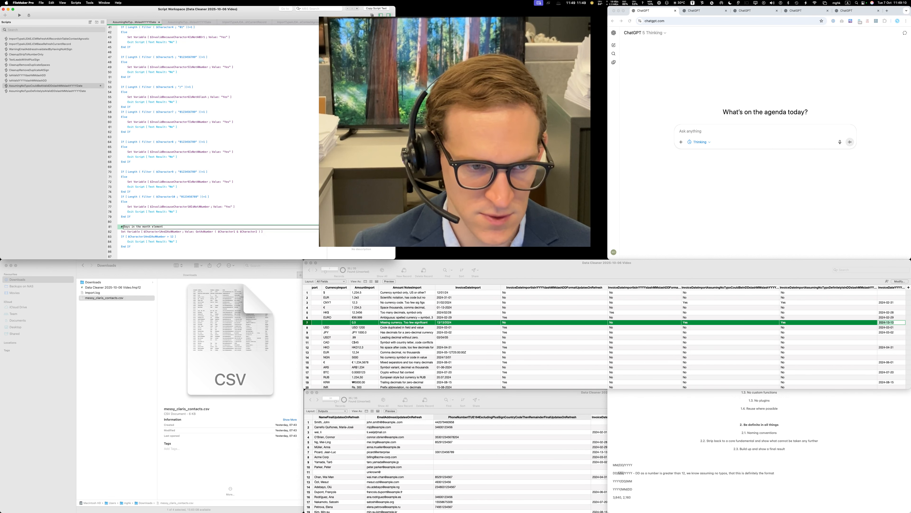
pyautogui.press('BackSpace')
pyautogui.press('BackSpace')
pyautogui.press('BackSpace')
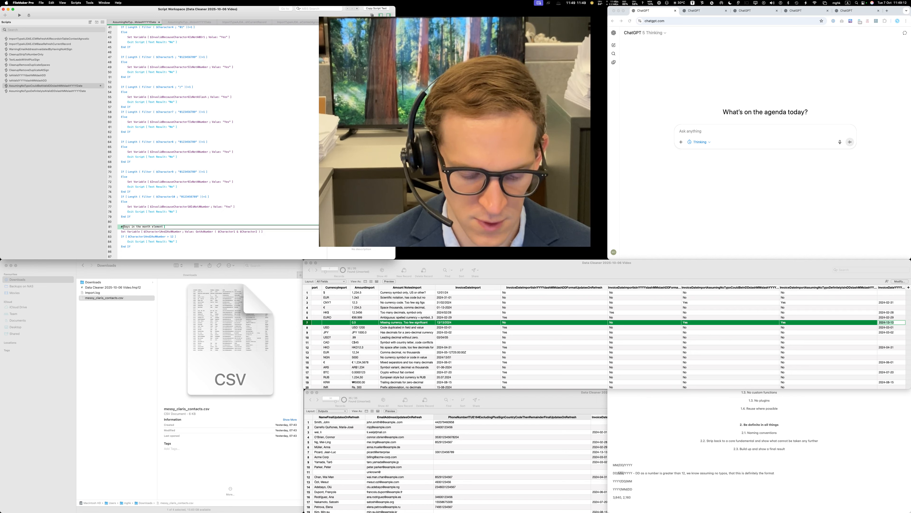
pyautogui.press('Return')
# - Duplicate the commented day check block below itself and change the copy's comment to "Months in the year element check"
pyautogui.hotkey('shift', 'Down')
pyautogui.hotkey('shift', 'Down')
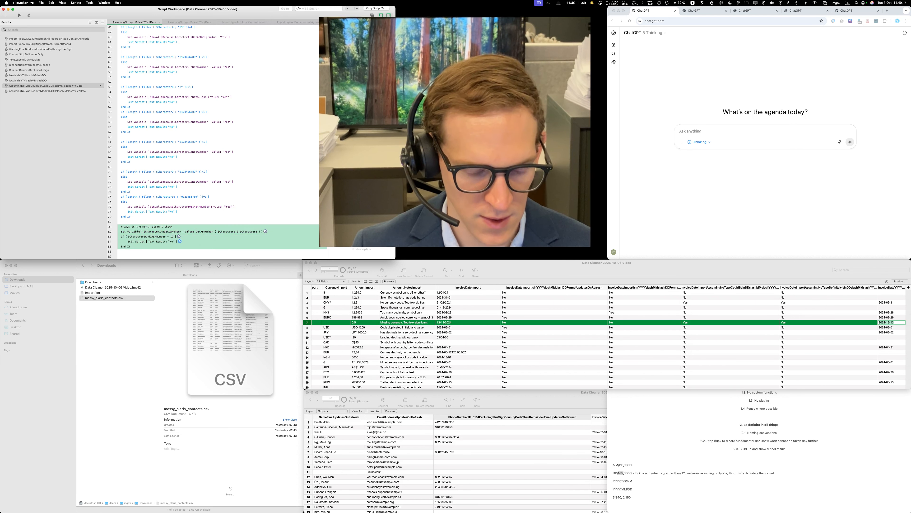
pyautogui.press('super+d')
pyautogui.click(149, 233)
pyautogui.click(150, 237)
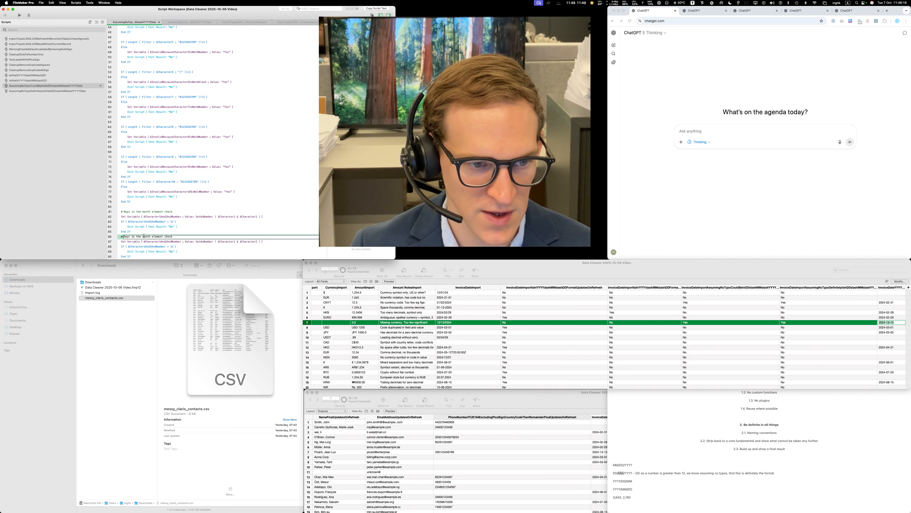
pyautogui.write('Months in th')
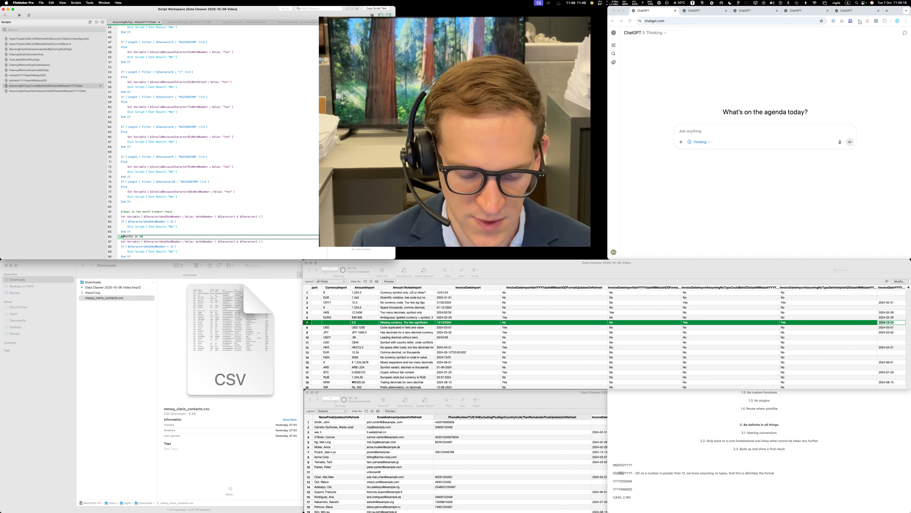
pyautogui.write('e year element check')
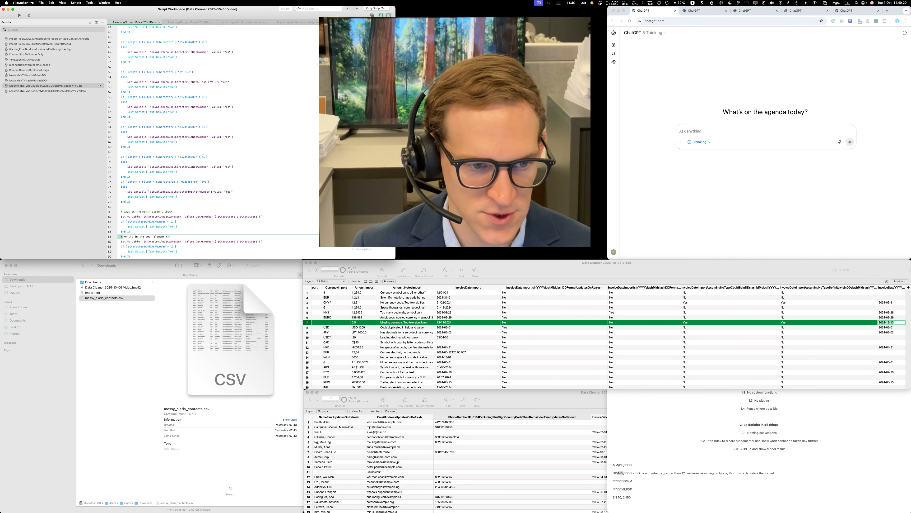
# - Change the month check's Set Variable value to read characters 4 and 5 instead of 1 and 2
pyautogui.doubleClick(238, 243)
pyautogui.press('Tab')
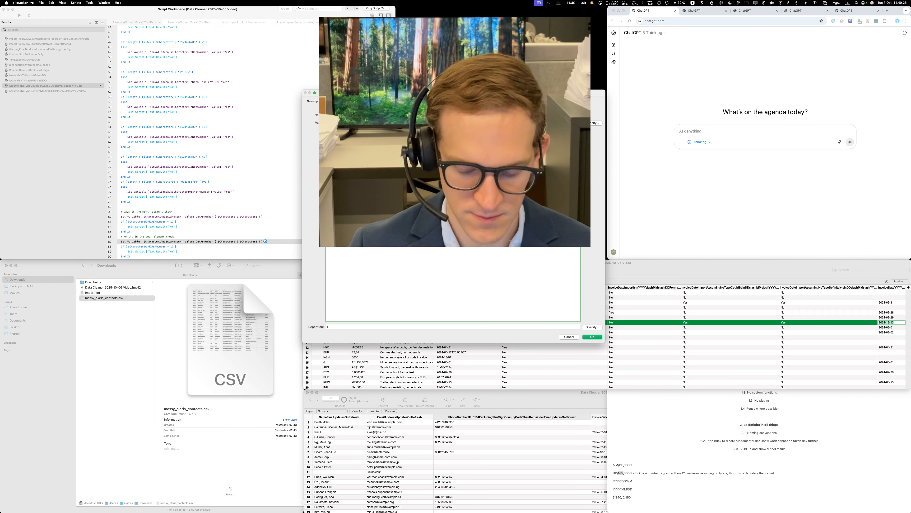
pyautogui.press('Return')
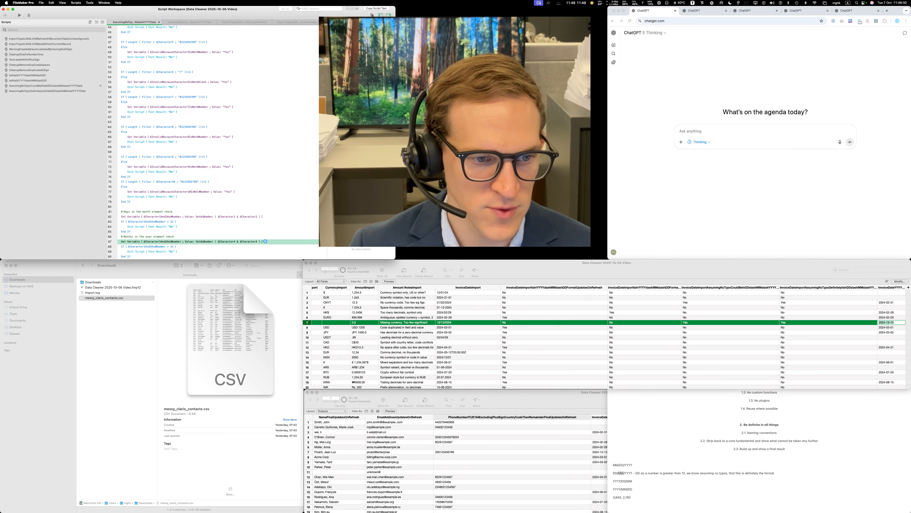
# - Set the day check's If limit to 31 in both the "CouldBe" and "Definitely" scripts
pyautogui.click(171, 221)
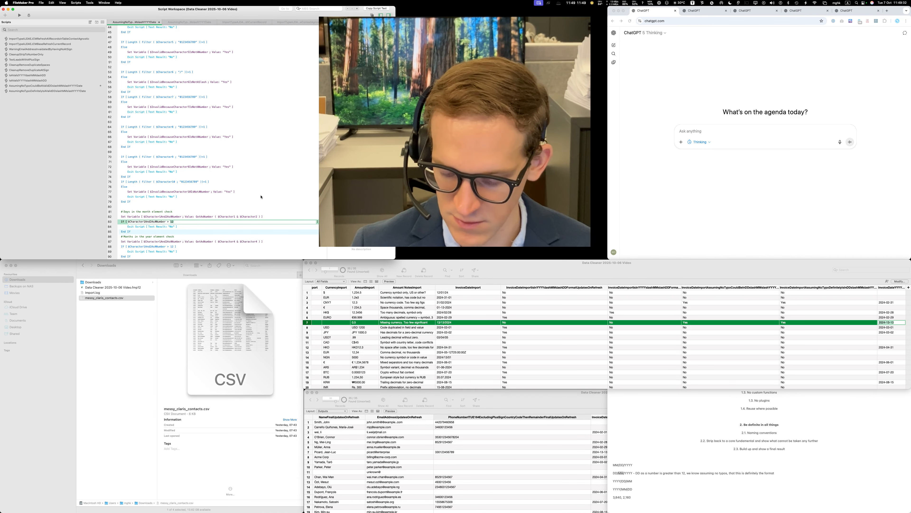
pyautogui.write('31')
pyautogui.click(257, 189)
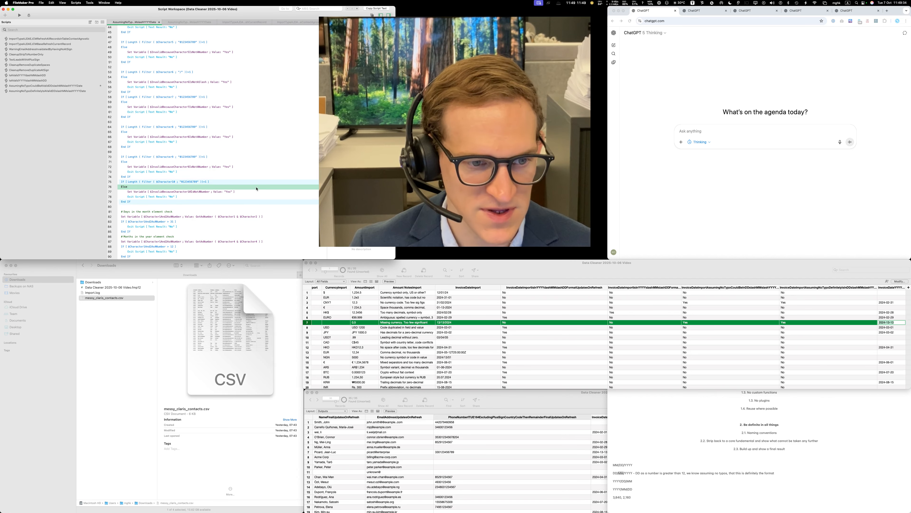
pyautogui.click(54, 90)
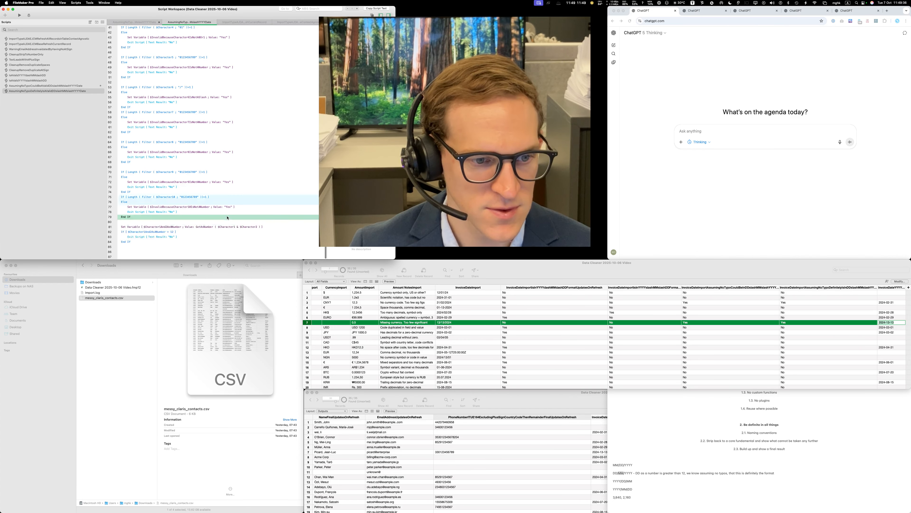
pyautogui.click(172, 234)
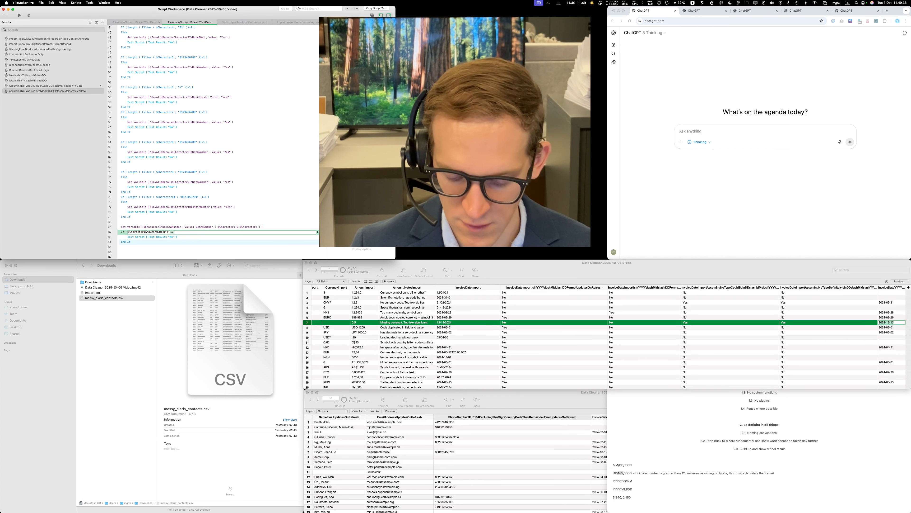
pyautogui.write('31')
pyautogui.press('Return')
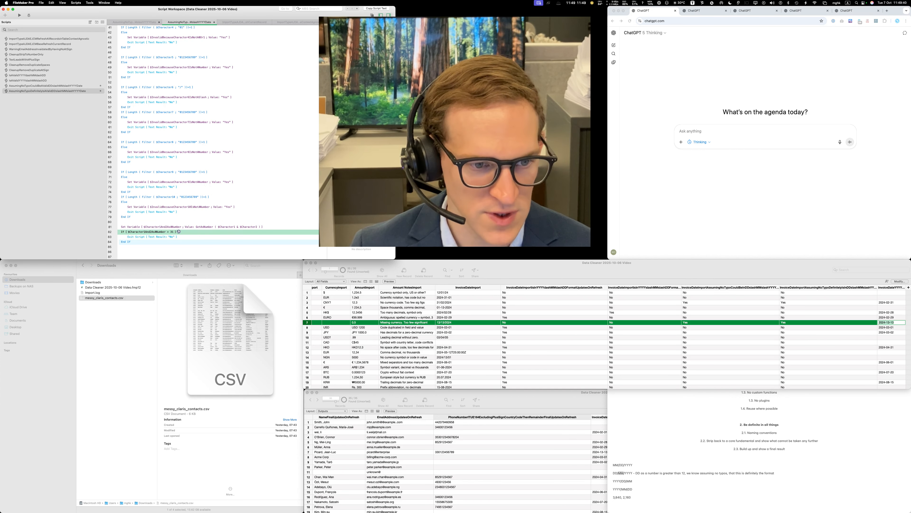
# - In the "CouldBe" script, rename the month check's Set Variable variable to refer to characters 4 and 5
pyautogui.click(43, 86)
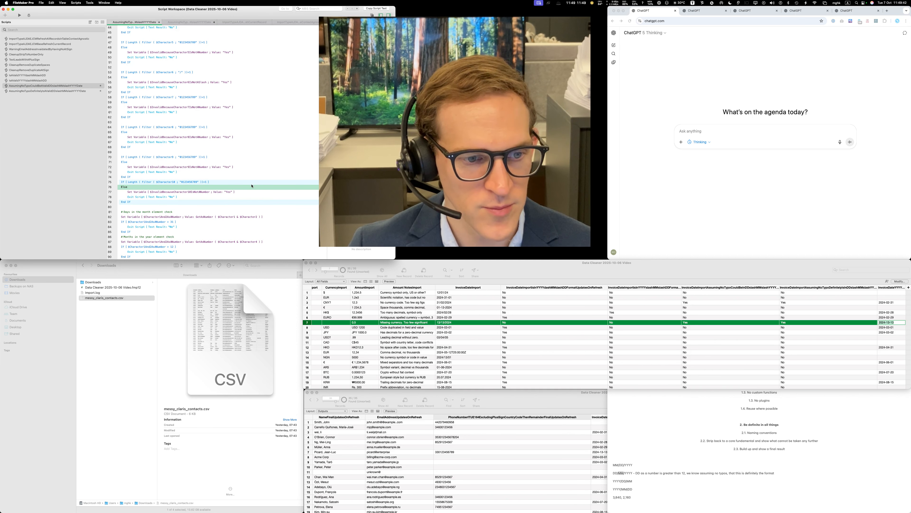
pyautogui.scroll(-3, 252, 186)
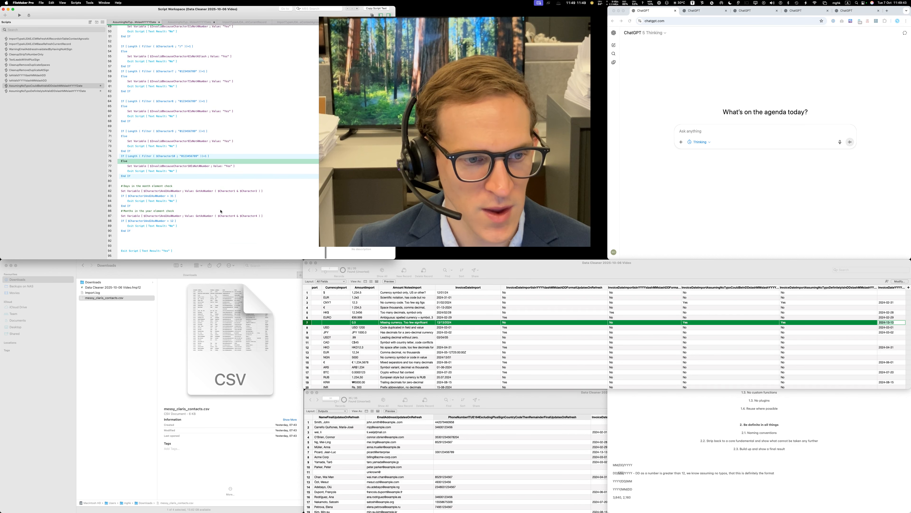
pyautogui.doubleClick(172, 217)
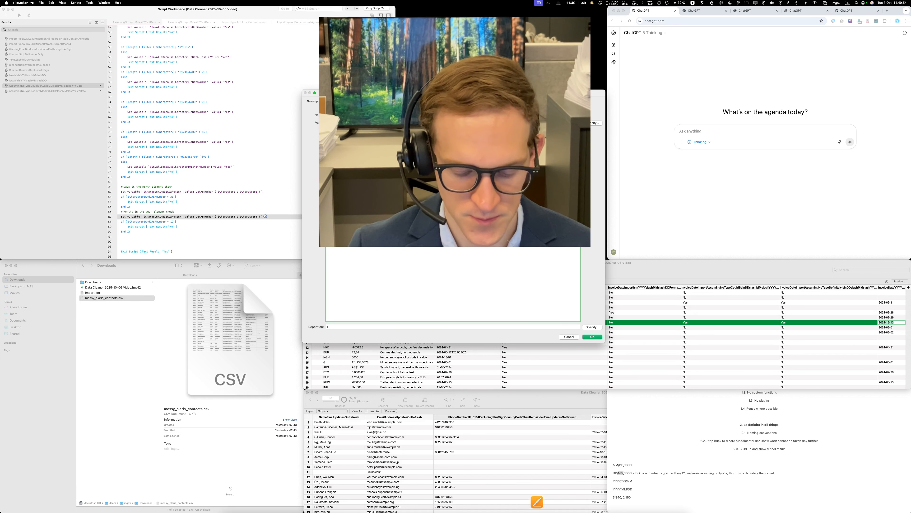
pyautogui.press('Return')
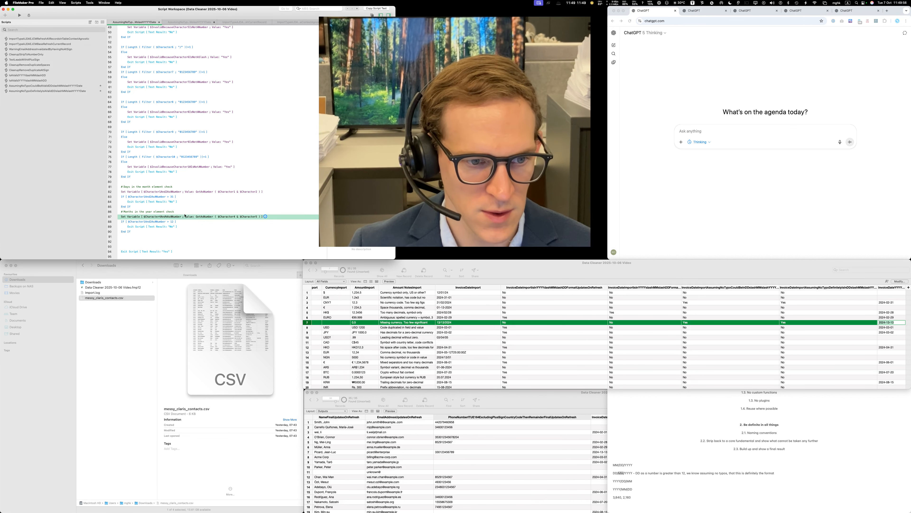
# - Copy the month check's Set Variable and If block from the "CouldBe" script into the "Definitely" script, below its day check
pyautogui.keyDown('shift'); pyautogui.click(146, 231); pyautogui.keyUp('shift')
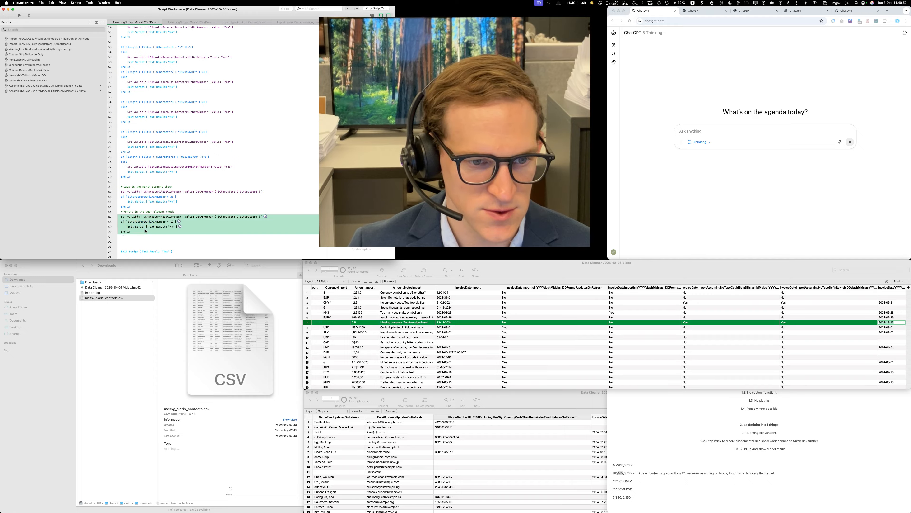
pyautogui.click(86, 92)
pyautogui.click(177, 240)
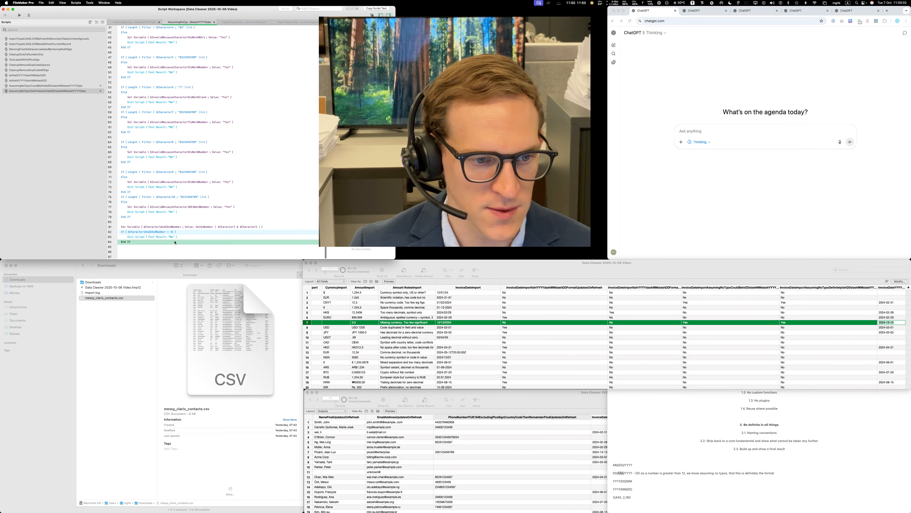
pyautogui.write('Set Variable [ $Character4And%AsANumber ; Value: GetAsNumber ( $Character4 & $Character5 ) ] If [ $Character1And2AsANumber > 12 ] Exit Script [ Text Result: "No" ] End If')
pyautogui.scroll(-2, 230, 215)
pyautogui.scroll(1, 230, 215)
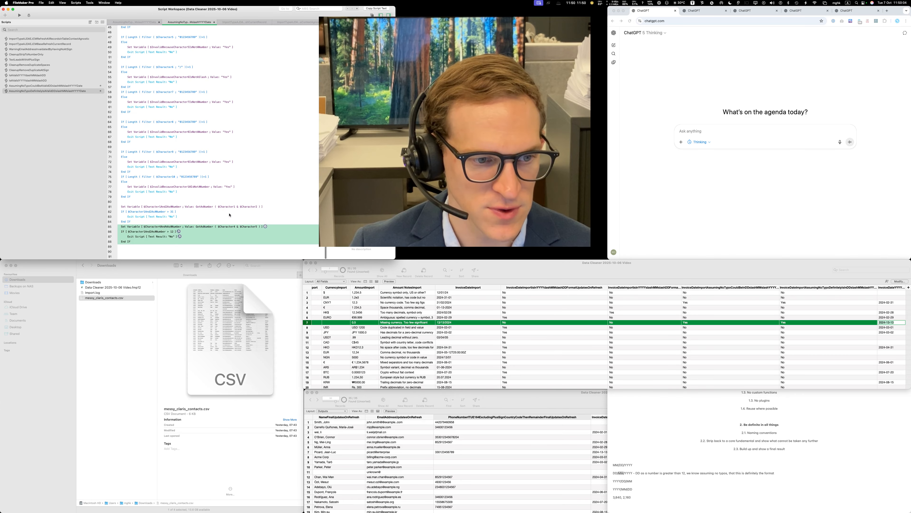
pyautogui.scroll(-1, 213, 222)
pyautogui.scroll(1, 211, 222)
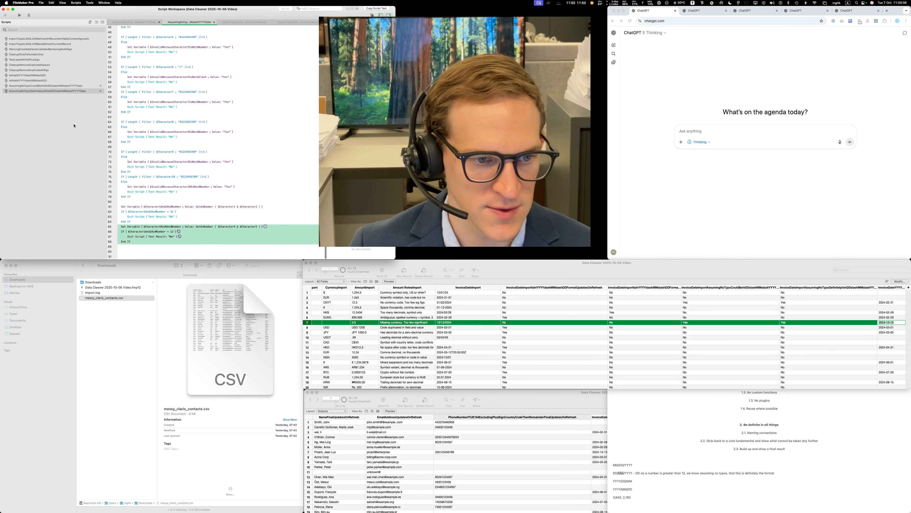
pyautogui.click(218, 217)
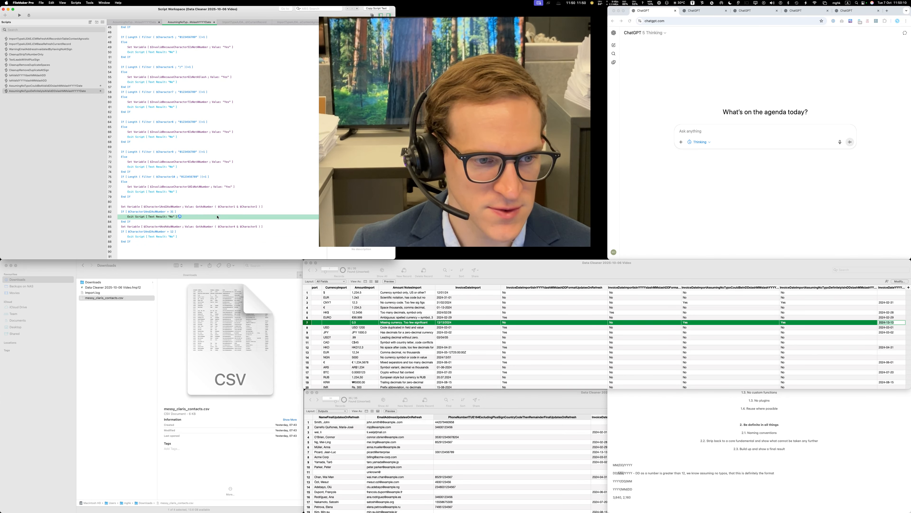
# - Copy the final Exit Script step with result "Yes" from the "CouldBe" script to the end of the "Definitely" script
pyautogui.click(47, 86)
pyautogui.scroll(-3, 173, 215)
pyautogui.click(134, 252)
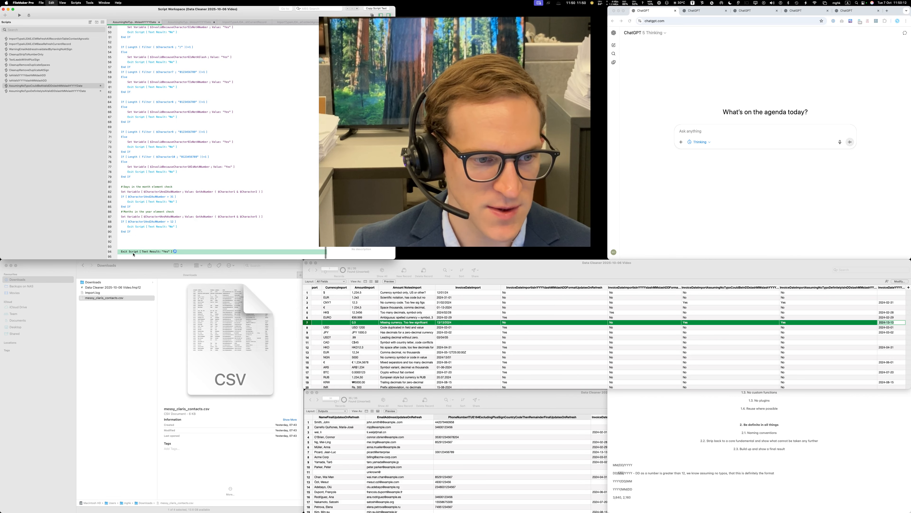
pyautogui.click(51, 91)
pyautogui.click(148, 242)
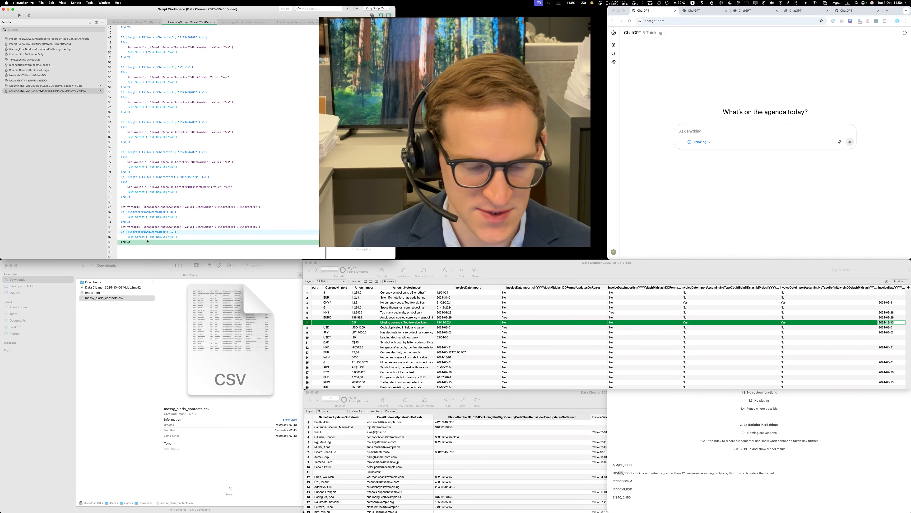
pyautogui.write('Exit Script [ Text Result: "Yes" ]')
pyautogui.click(249, 246)
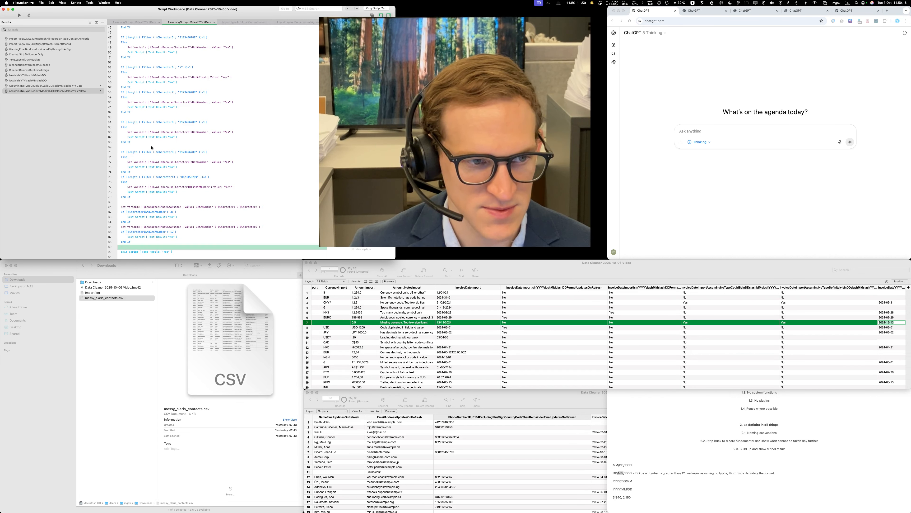
# - Delete the surplus blank lines above the final Exit Script in the "CouldBe" script and save the scripts
pyautogui.click(54, 85)
pyautogui.click(149, 243)
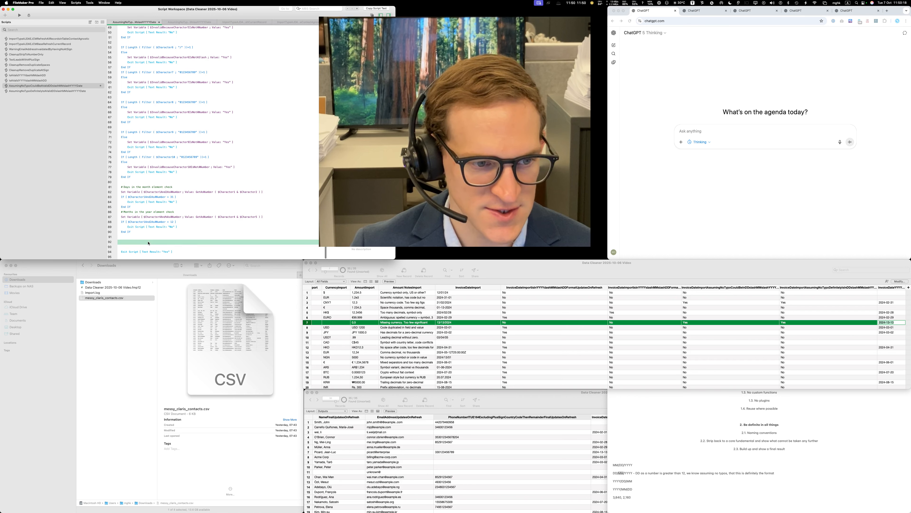
pyautogui.press('BackSpace')
pyautogui.press('BackSpace')
pyautogui.press('super+s')
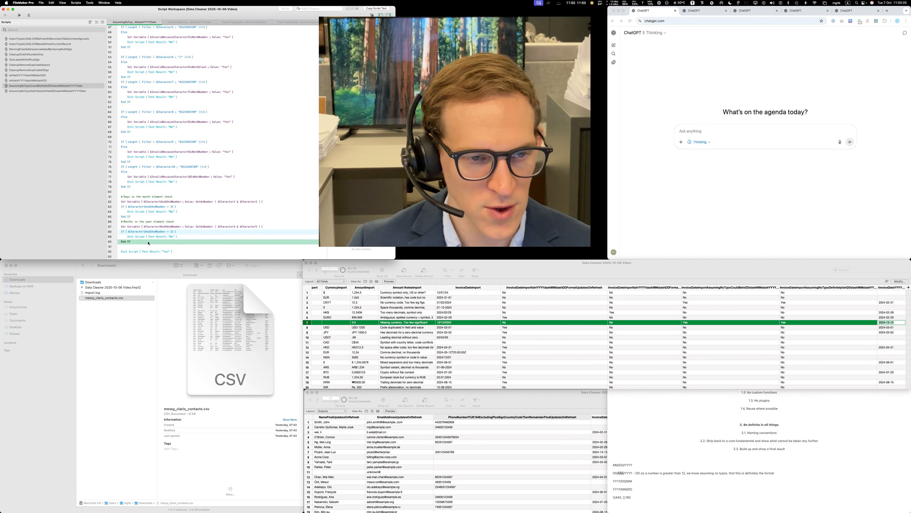
# - Refresh the data table and examine how the imported invoice dates in rows 7 and 3 are classified
pyautogui.click(728, 383)
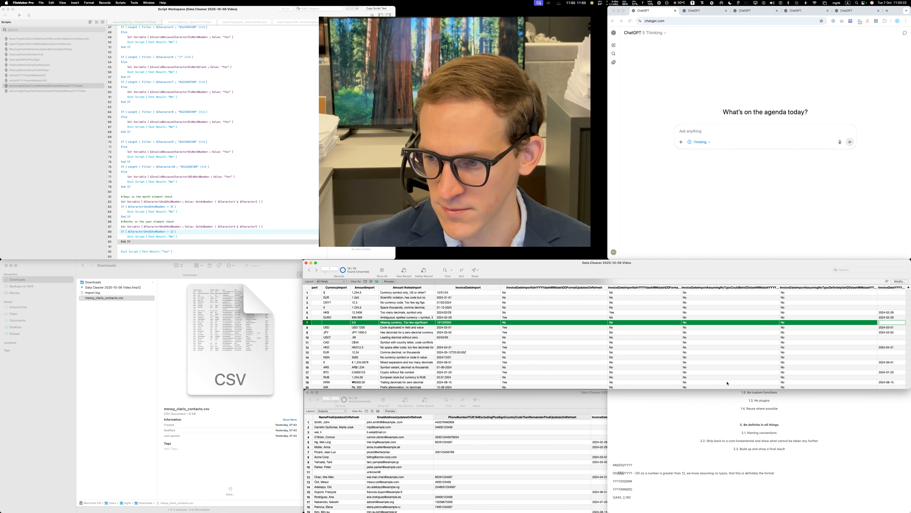
pyautogui.click(714, 347)
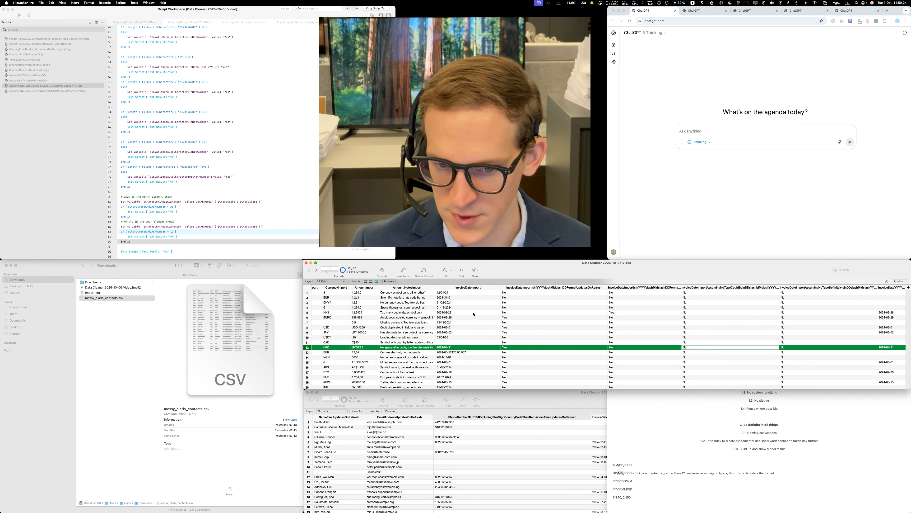
pyautogui.click(447, 323)
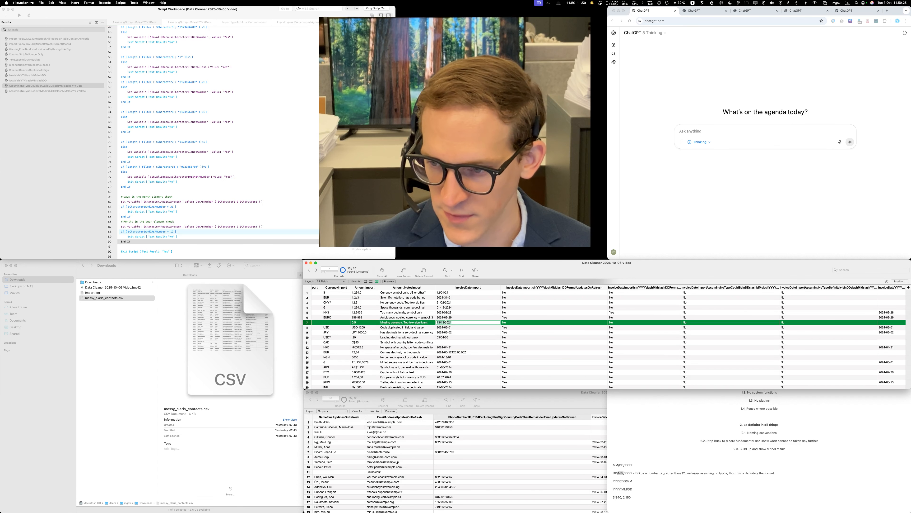
pyautogui.click(453, 302)
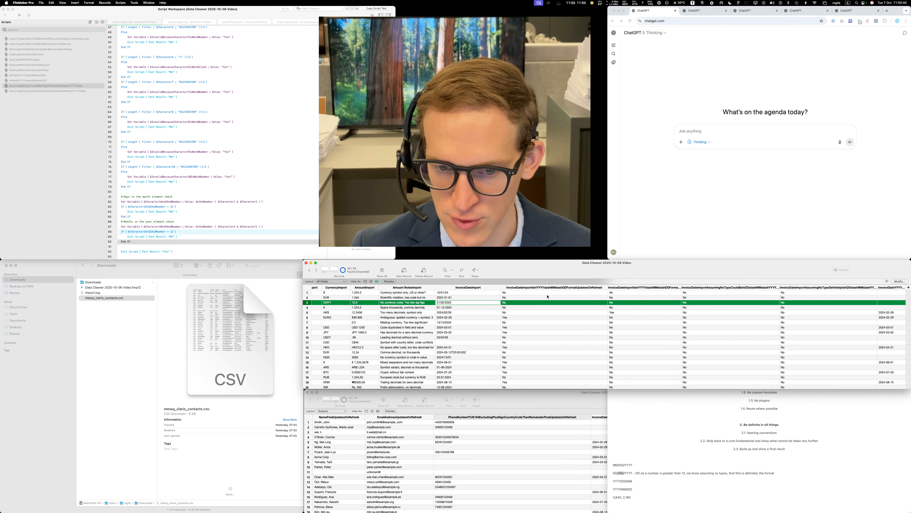
pyautogui.click(459, 301)
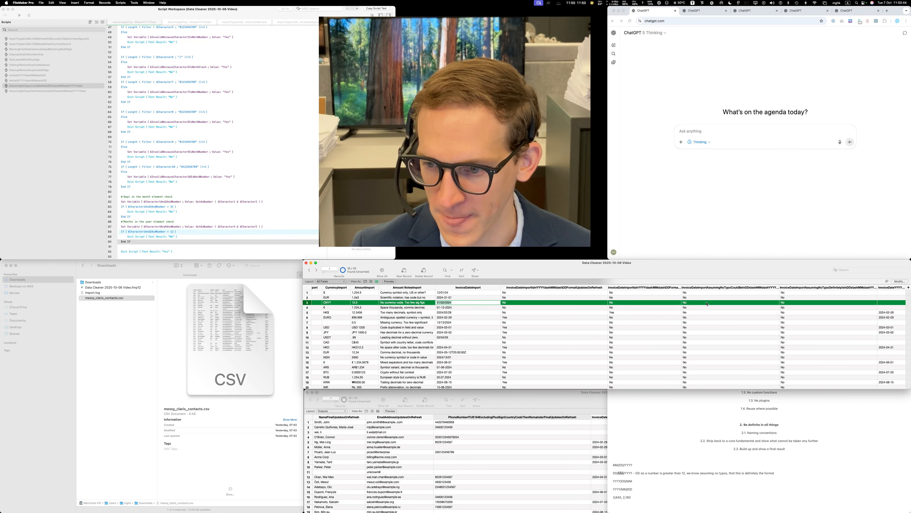
# - Check row 3's "CouldBe" and "Definitely" tags against the day and month checks in the "CouldBe" script
pyautogui.click(732, 304)
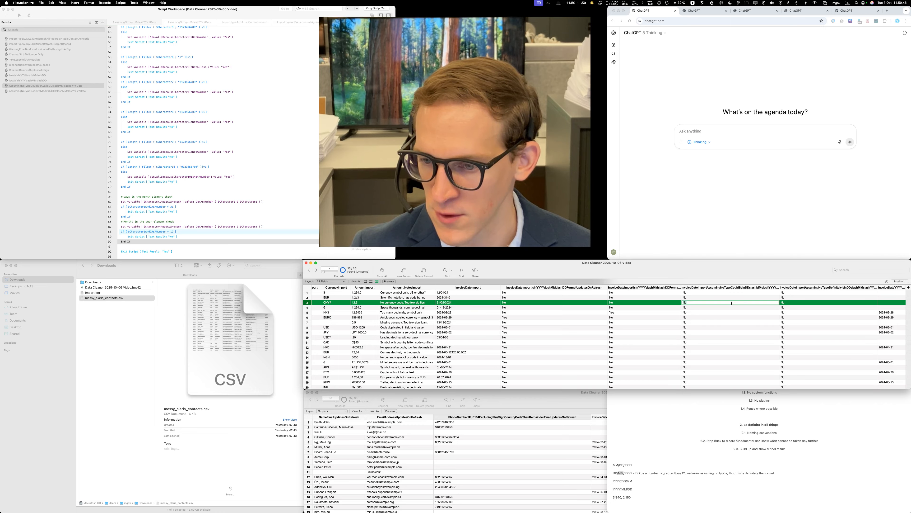
pyautogui.click(798, 303)
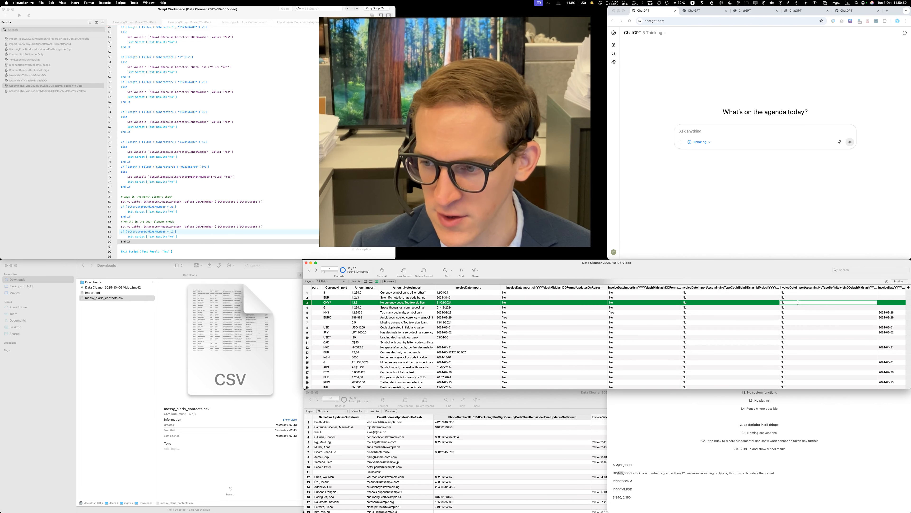
pyautogui.click(78, 112)
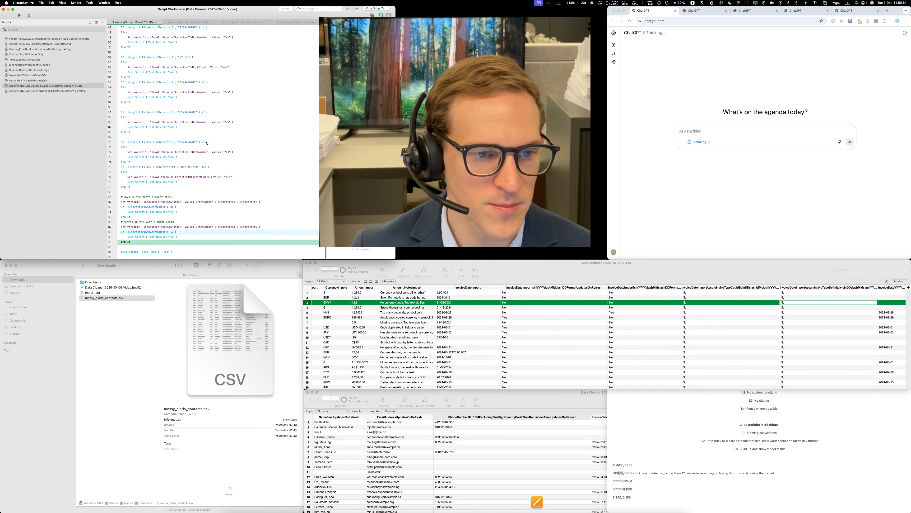
pyautogui.scroll(2, 206, 142)
pyautogui.scroll(-3, 206, 142)
pyautogui.scroll(1, 207, 143)
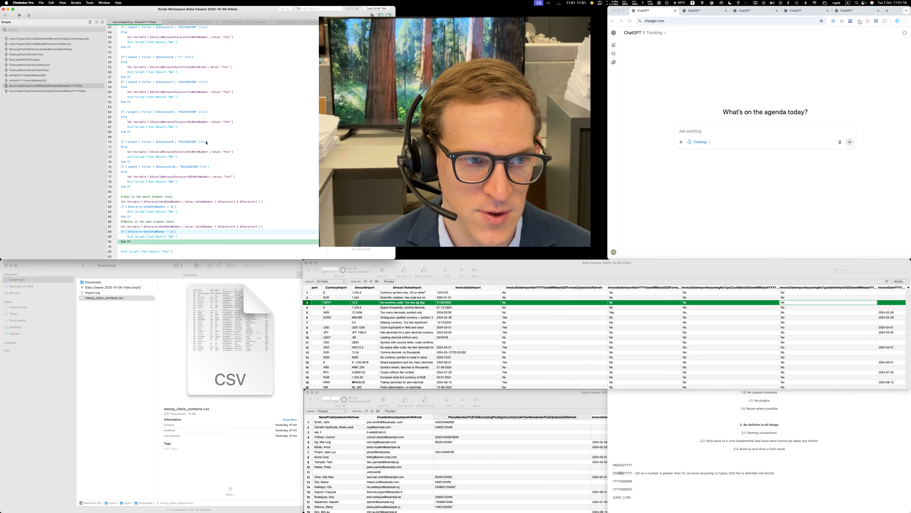
# - Change the variable in the month check's If condition to $Character4And5AsNumber in the "Definitely" script and save it
pyautogui.click(40, 92)
pyautogui.scroll(-2, 157, 184)
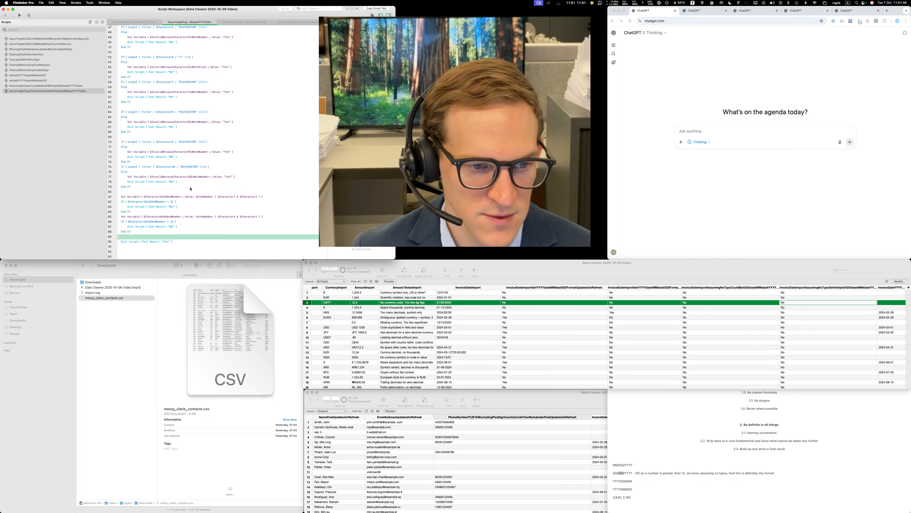
pyautogui.click(159, 223)
pyautogui.click(146, 221)
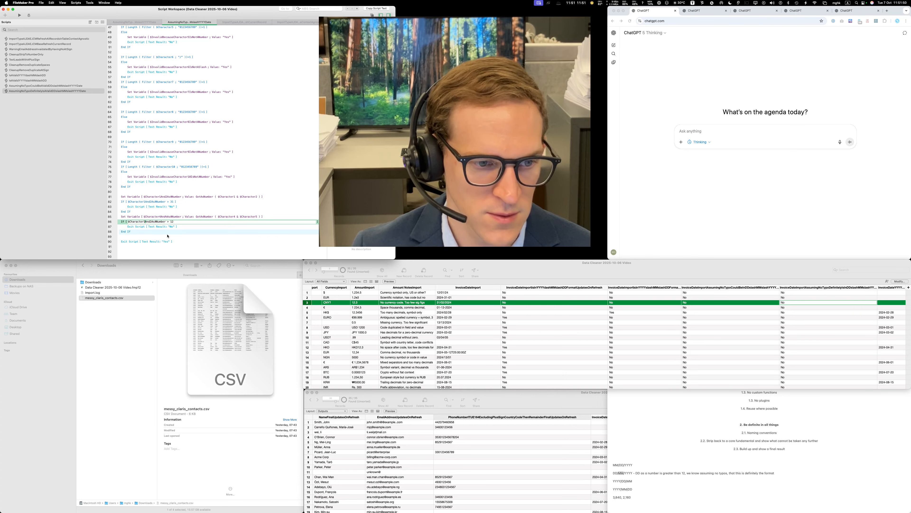
pyautogui.press('BackSpace')
pyautogui.write('4')
pyautogui.press('Right')
pyautogui.press('Right')
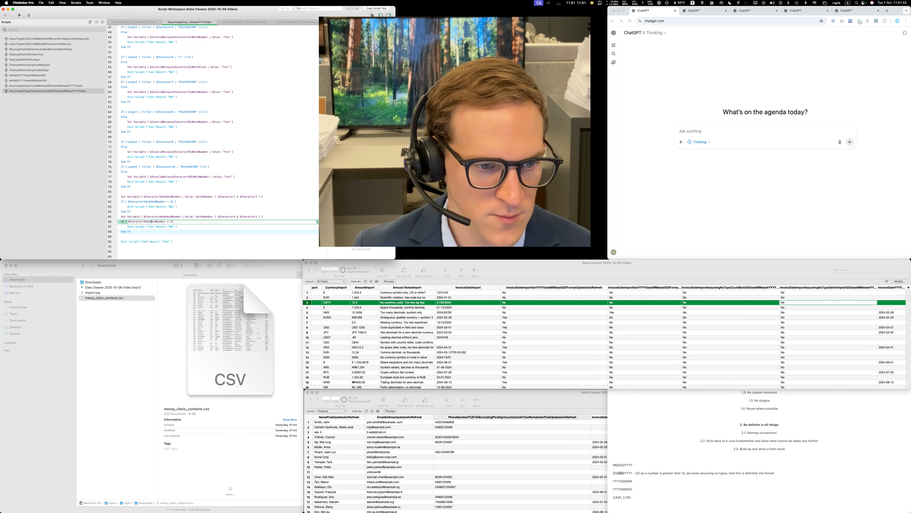
pyautogui.press('BackSpace')
pyautogui.write('5')
pyautogui.press('Return')
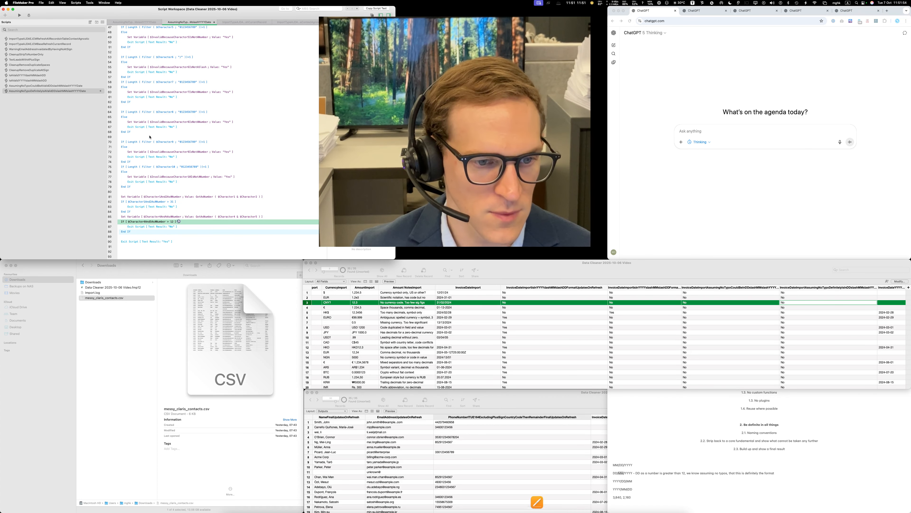
pyautogui.press('super+s')
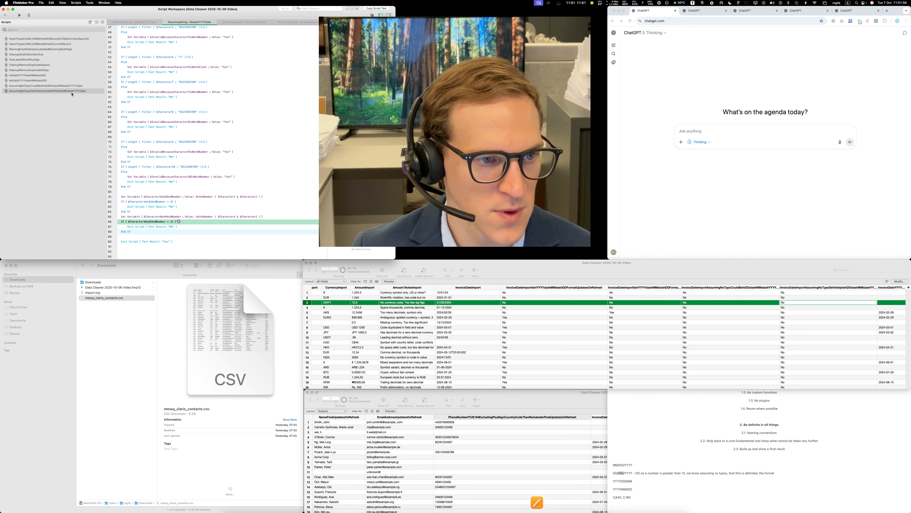
# - Make the "CouldBe" script's month If condition test $Character4And5AsNumber as well, and save the script
pyautogui.click(72, 86)
pyautogui.scroll(-3, 142, 121)
pyautogui.scroll(3, 143, 121)
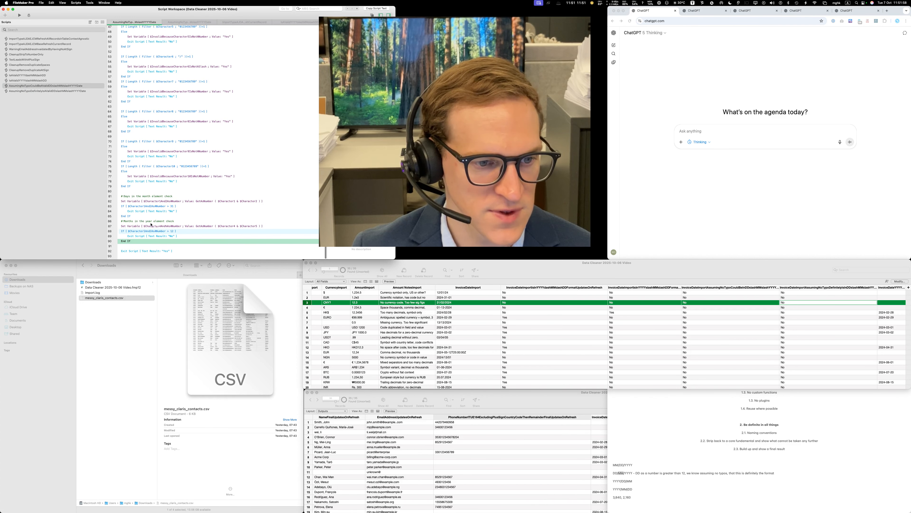
pyautogui.click(146, 232)
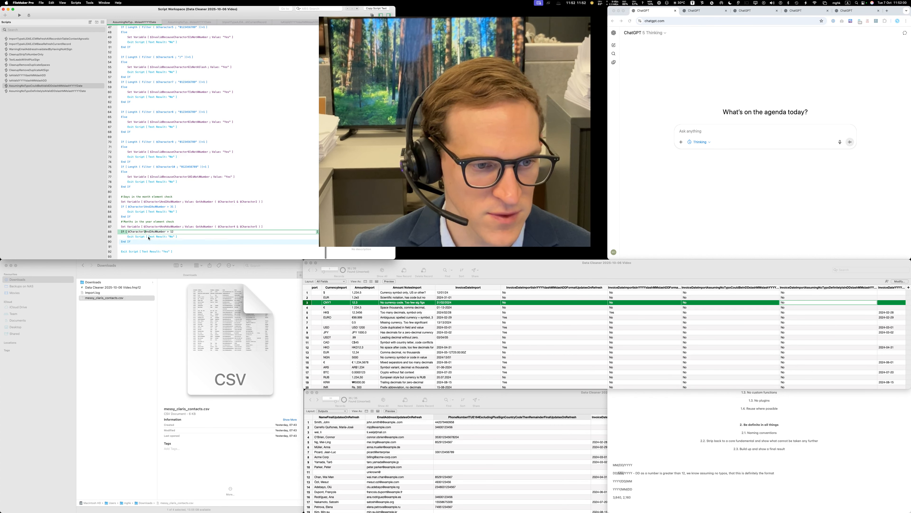
pyautogui.write('4')
pyautogui.press('Right')
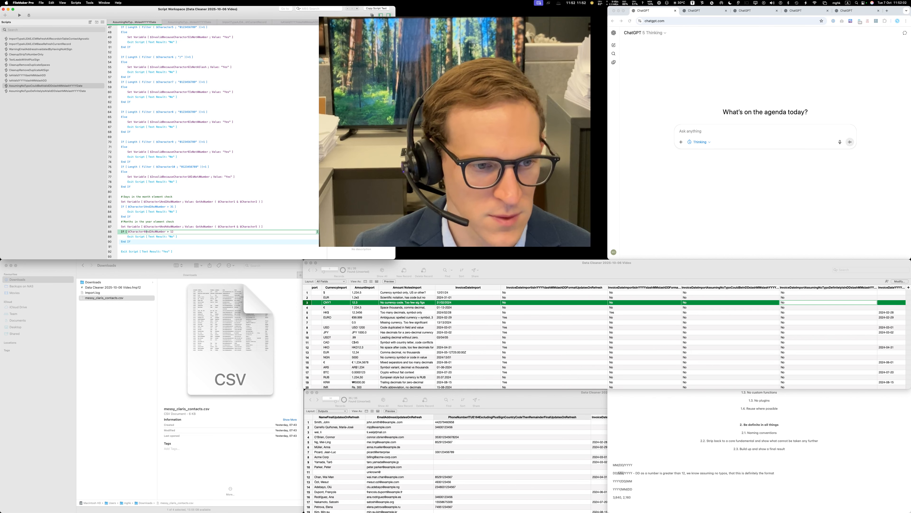
pyautogui.press('BackSpace')
pyautogui.write('5')
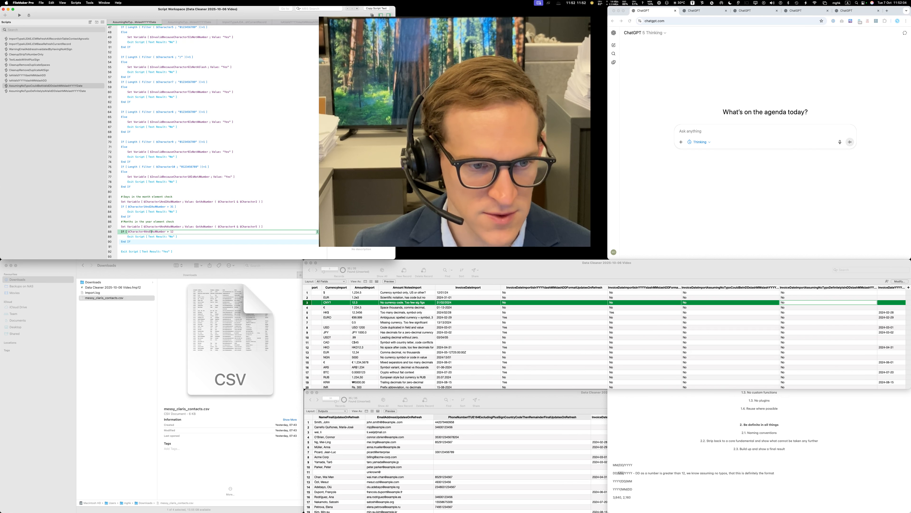
pyautogui.press('Return')
pyautogui.press('super+s')
# - Refresh the data table and inspect the tags and imported invoice dates of rows 3 and 7
pyautogui.press('super+grave')
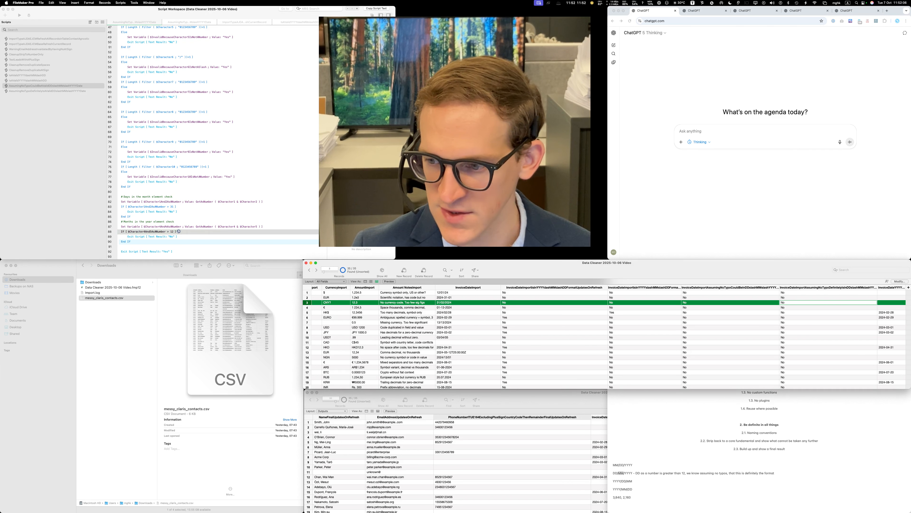
pyautogui.press('super+1')
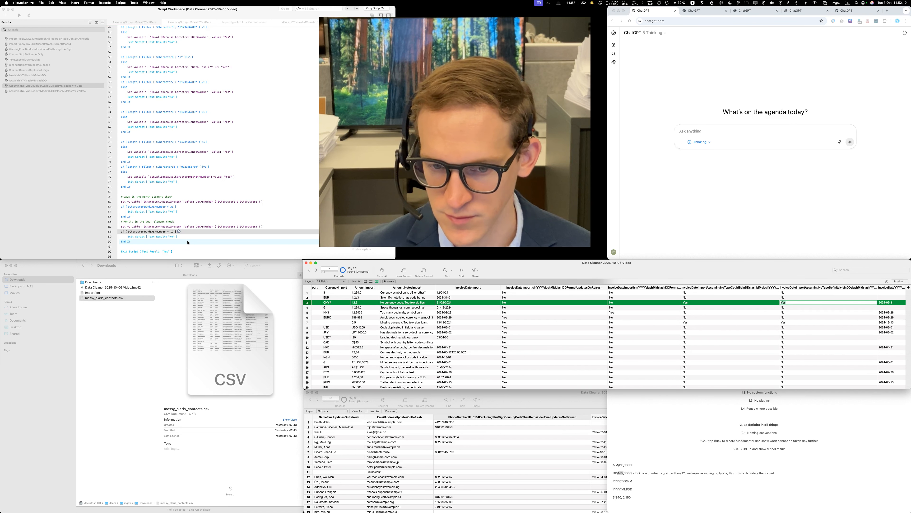
pyautogui.click(496, 302)
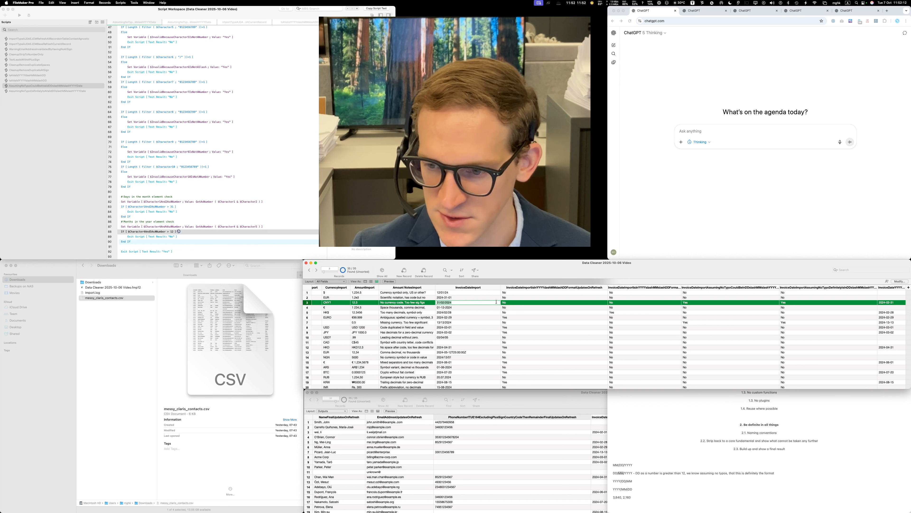
pyautogui.click(457, 322)
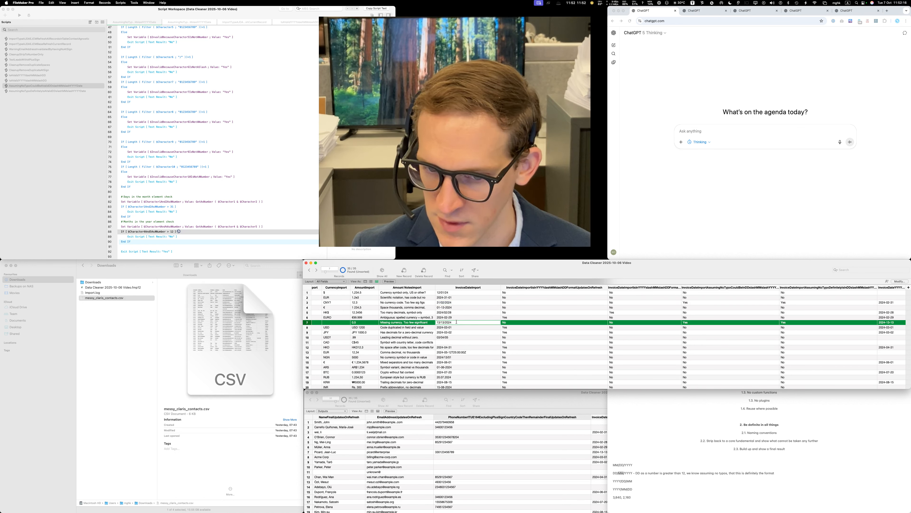
pyautogui.press('super+a')
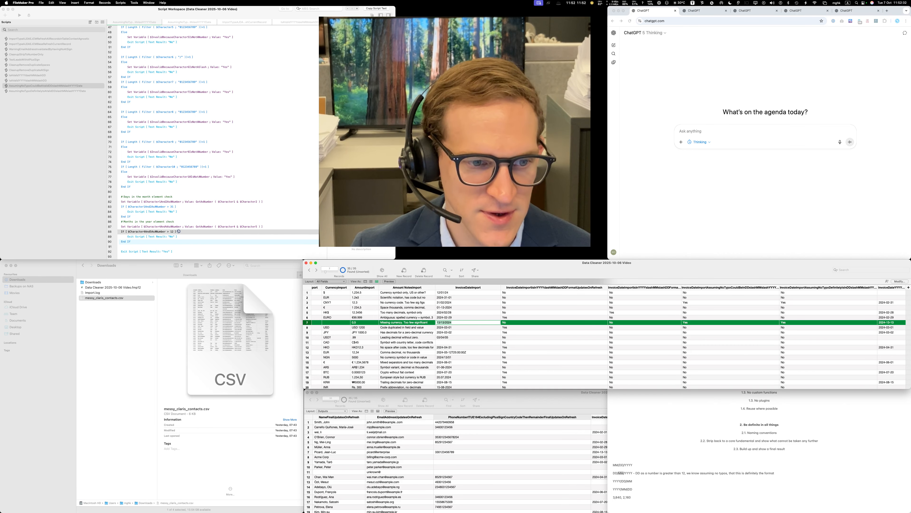
# - Review the script that refreshes the current record and the month check's steps in the "CouldBe" script
pyautogui.click(307, 190)
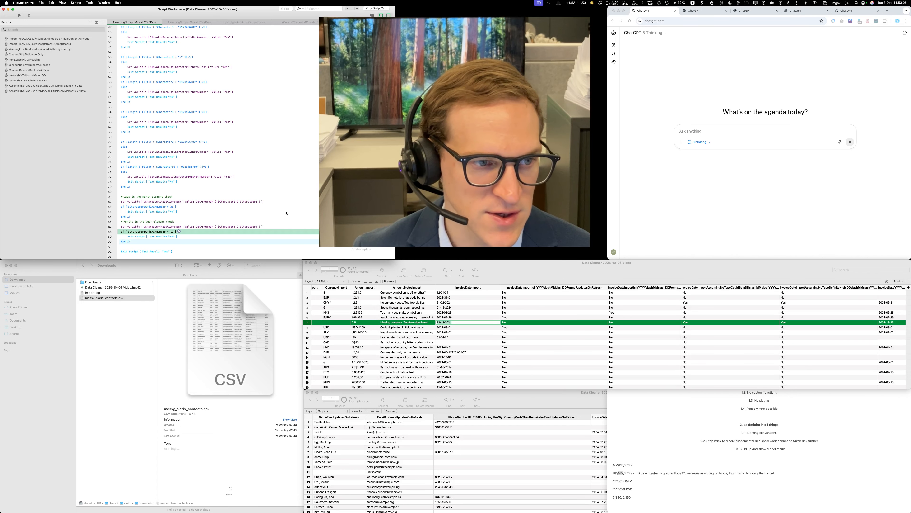
pyautogui.click(53, 86)
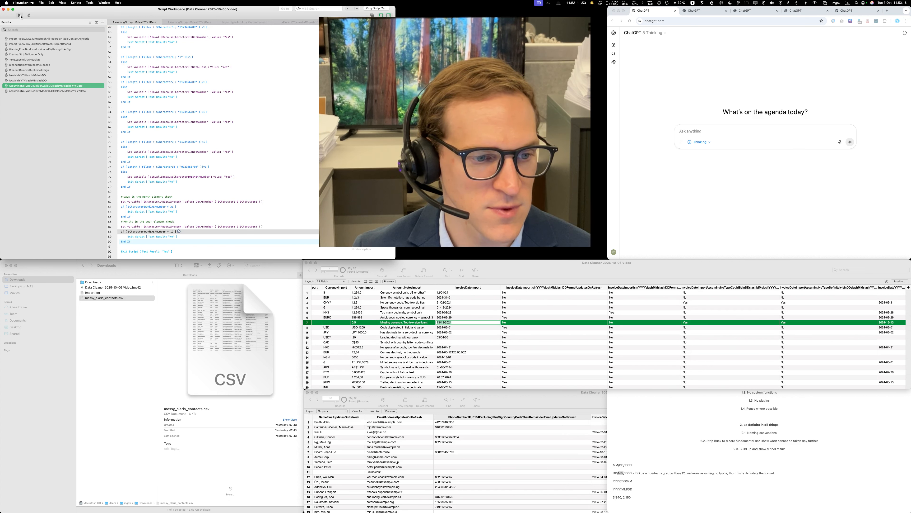
pyautogui.doubleClick(29, 44)
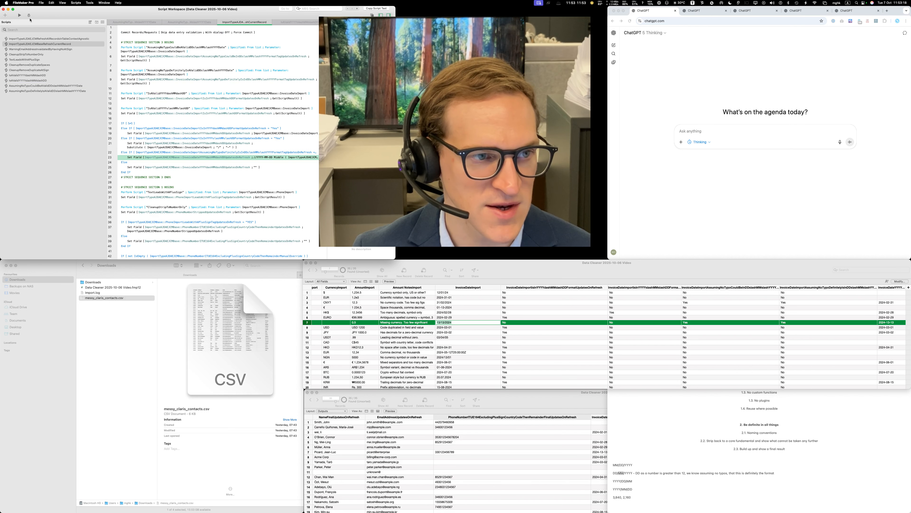
pyautogui.click(19, 17)
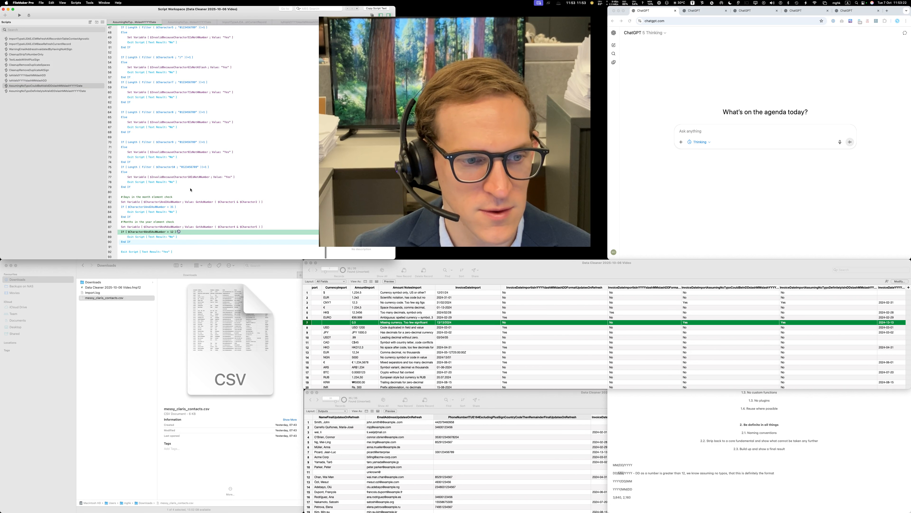
pyautogui.scroll(-1, 188, 199)
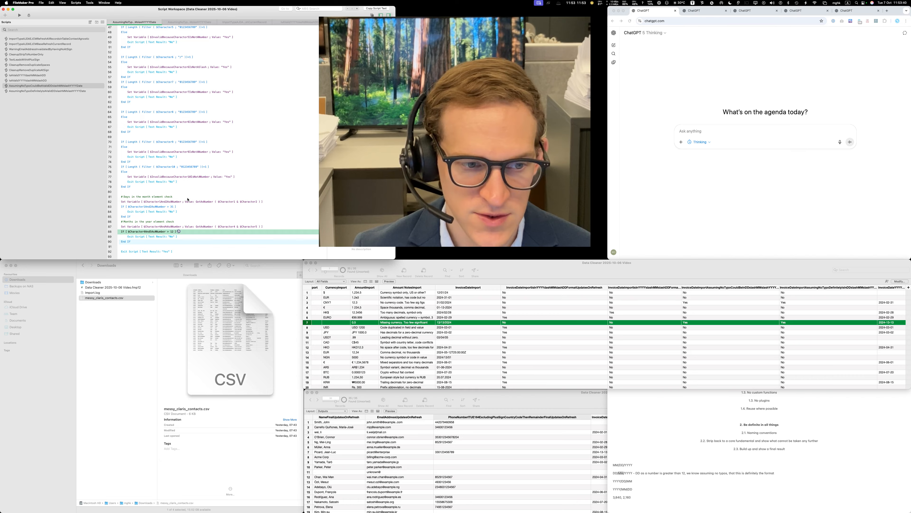
pyautogui.click(193, 227)
pyautogui.keyDown('shift'); pyautogui.click(140, 243); pyautogui.keyUp('shift')
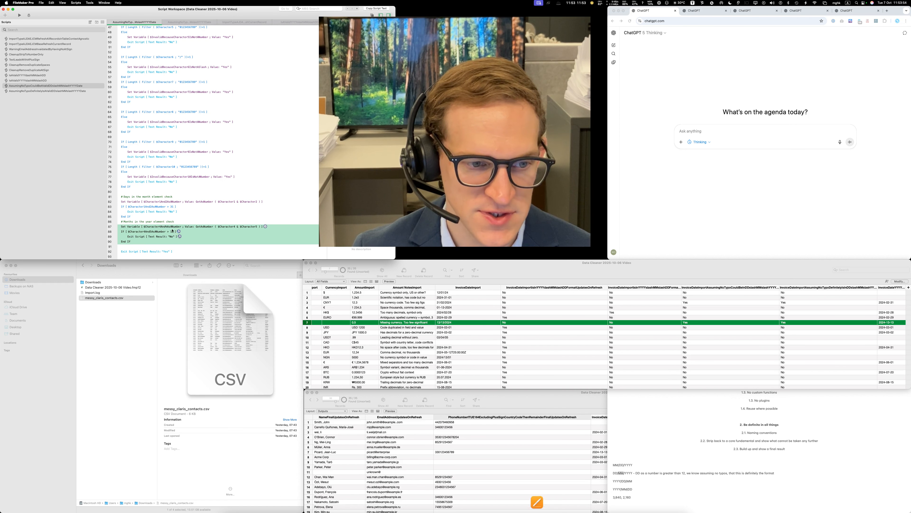
pyautogui.click(178, 217)
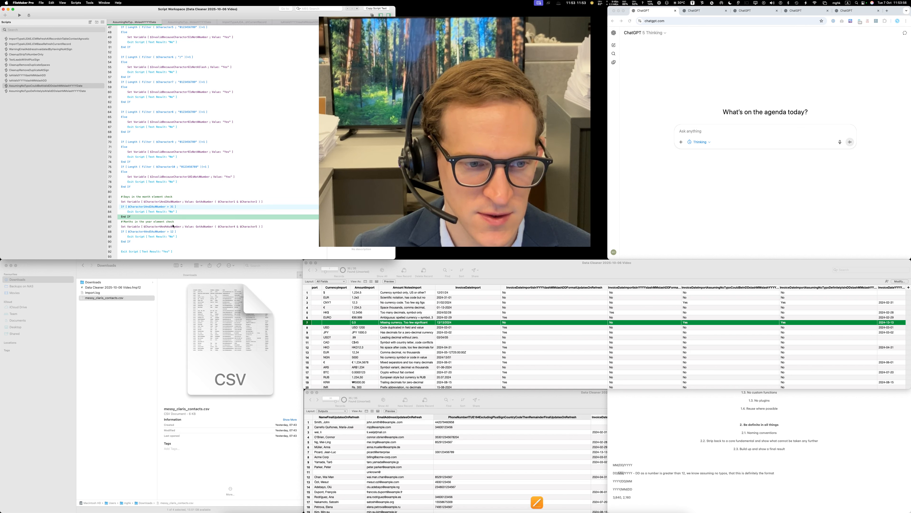
# - Rename the variable set by the month check to $Character4And5AsNumber in the "CouldBe" and "Definitely" scripts, and save both
pyautogui.doubleClick(172, 226)
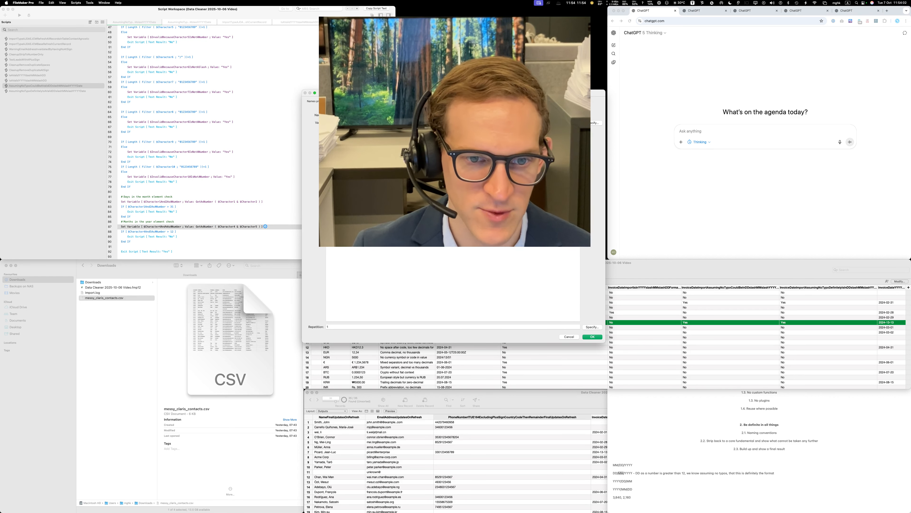
pyautogui.press('Return')
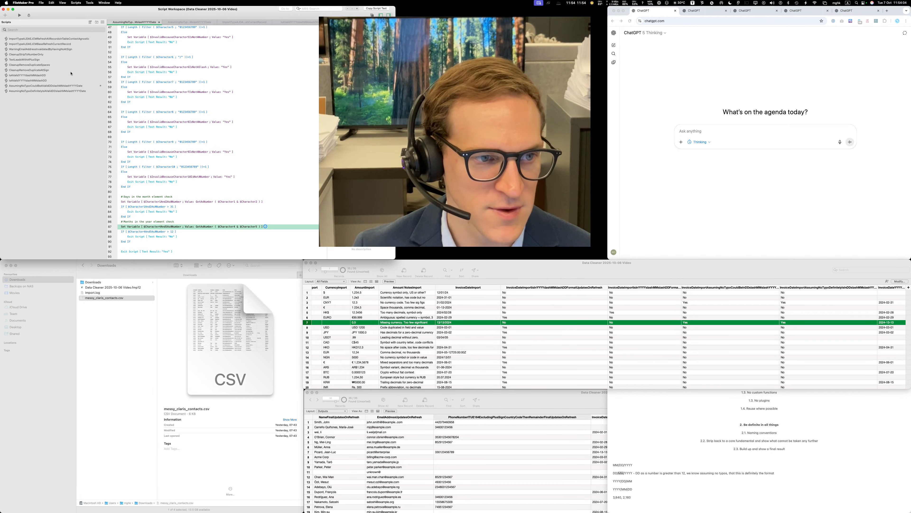
pyautogui.click(70, 91)
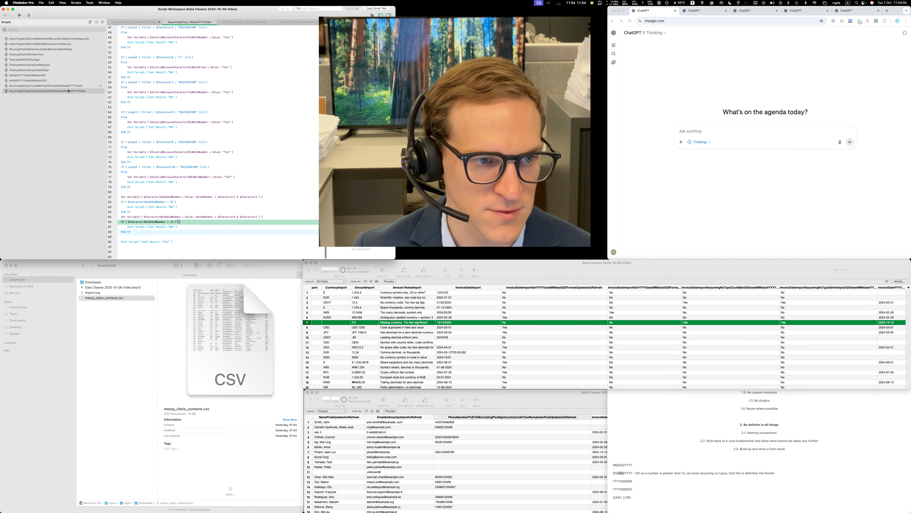
pyautogui.doubleClick(173, 217)
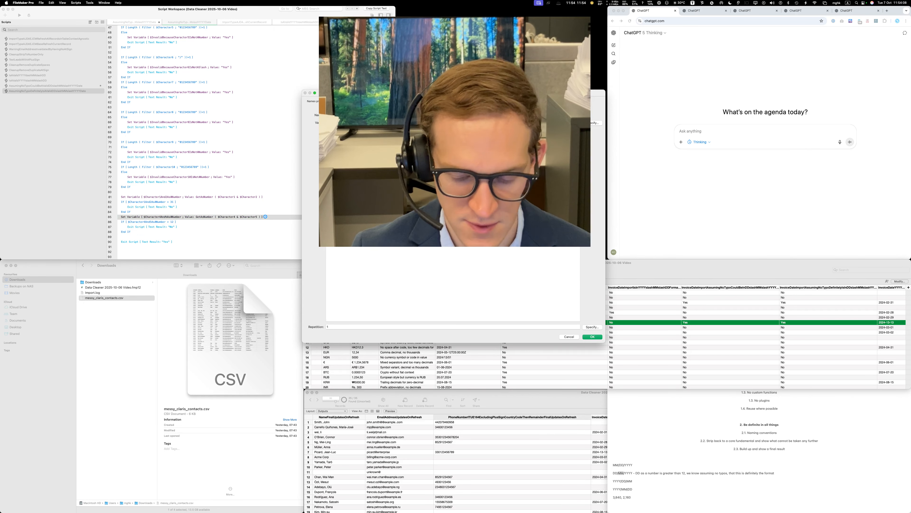
pyautogui.press('Return')
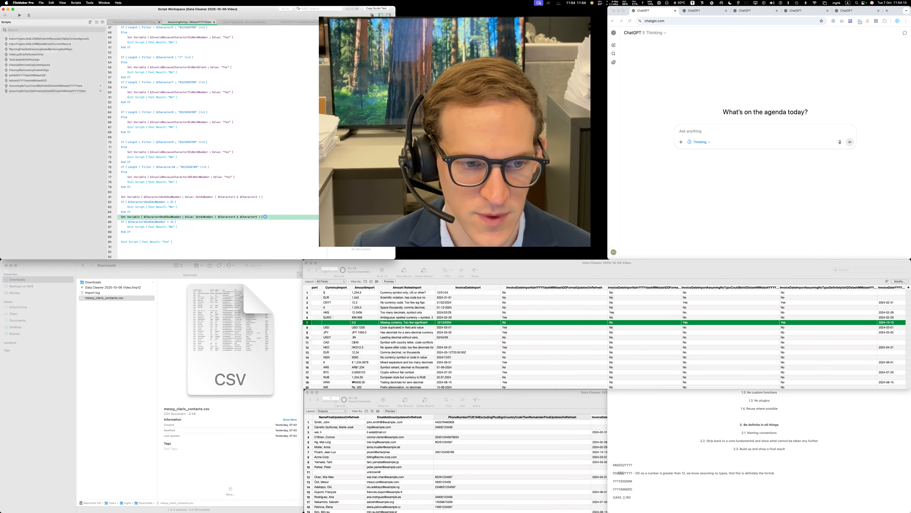
pyautogui.press('super+s')
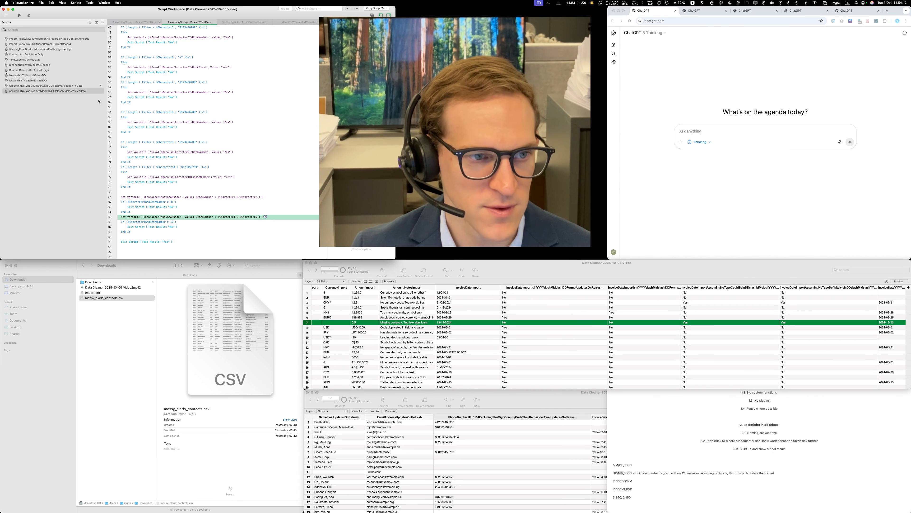
pyautogui.click(98, 87)
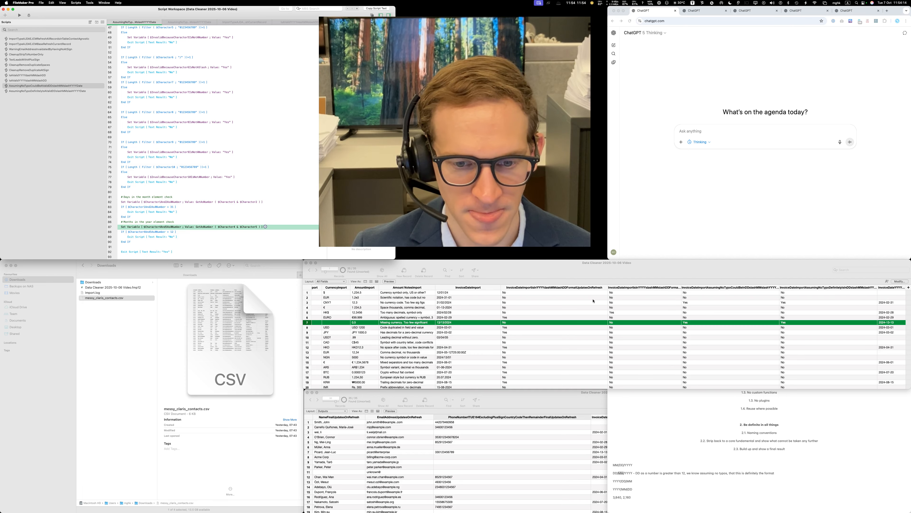
# - Return to the data table and examine the imported invoice dates and tags in rows 7, 10, 2 and 4
pyautogui.click(544, 264)
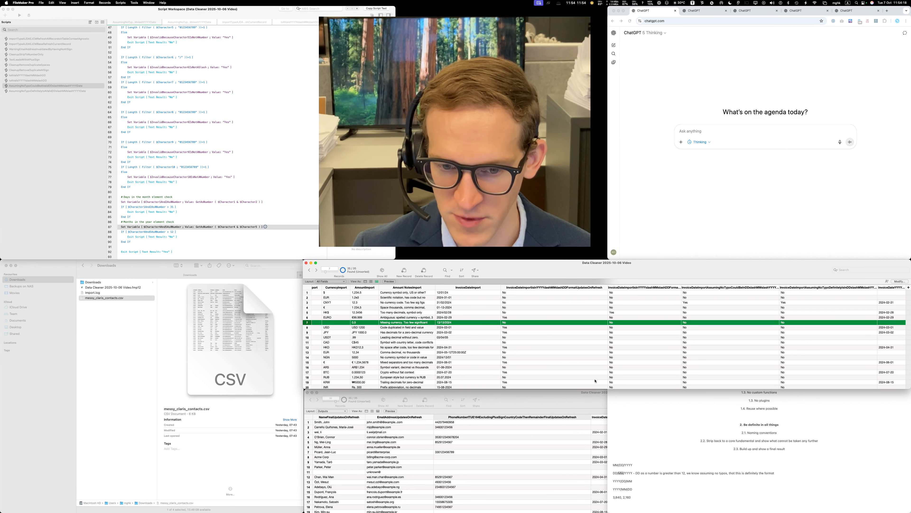
pyautogui.click(443, 322)
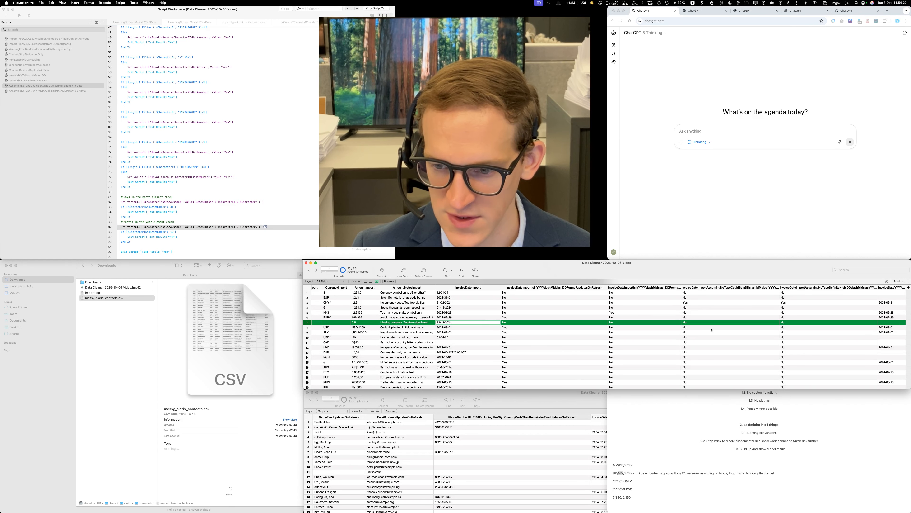
pyautogui.click(461, 337)
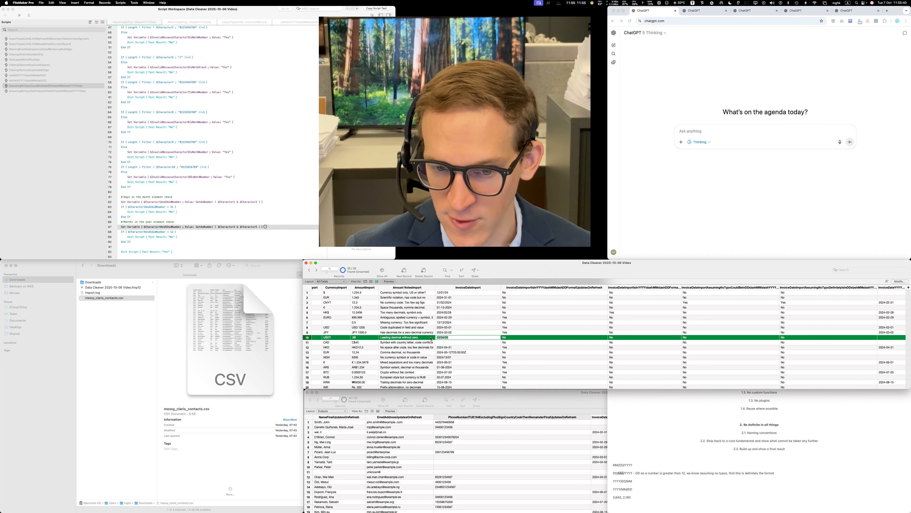
pyautogui.click(457, 338)
pyautogui.moveTo(457, 338); pyautogui.dragTo(414, 334)
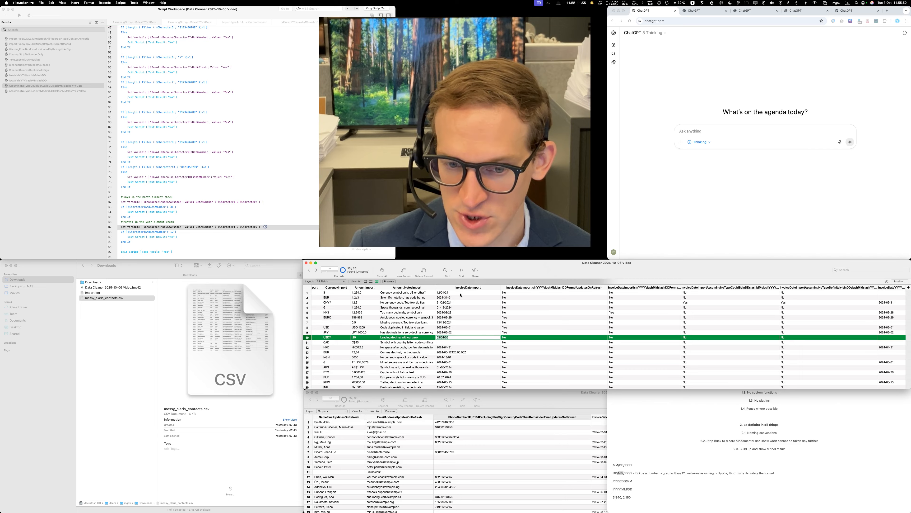
pyautogui.click(461, 296)
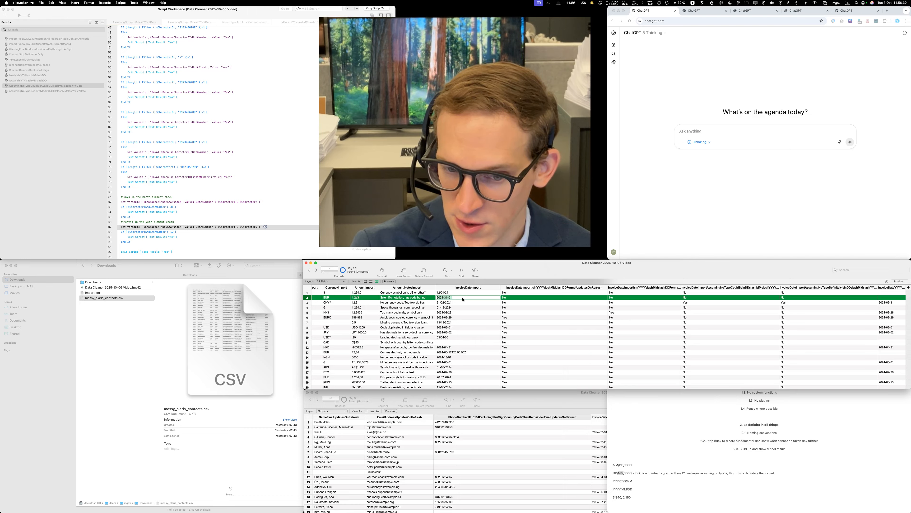
pyautogui.click(449, 308)
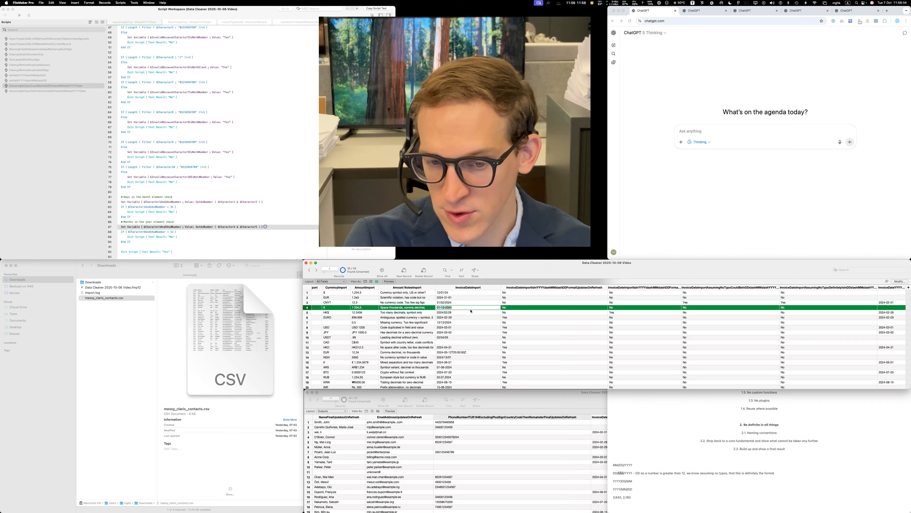